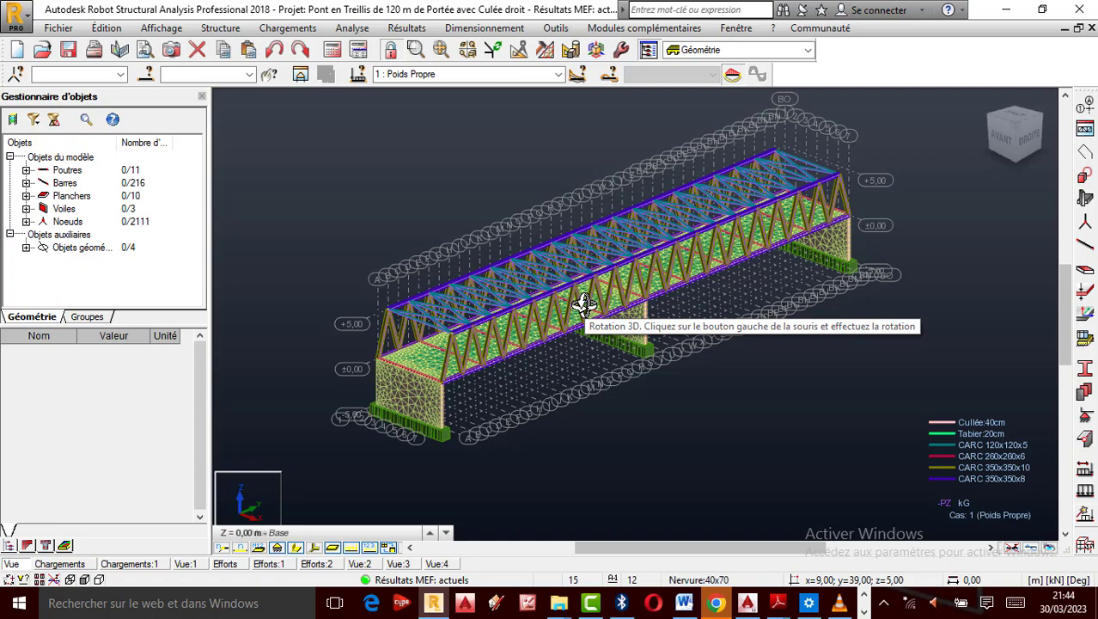
# Examine the 3D truss bridge model, including its trusses, bracing, deck slab, abutments and central pier.
pyautogui.scroll(2, 620, 226)
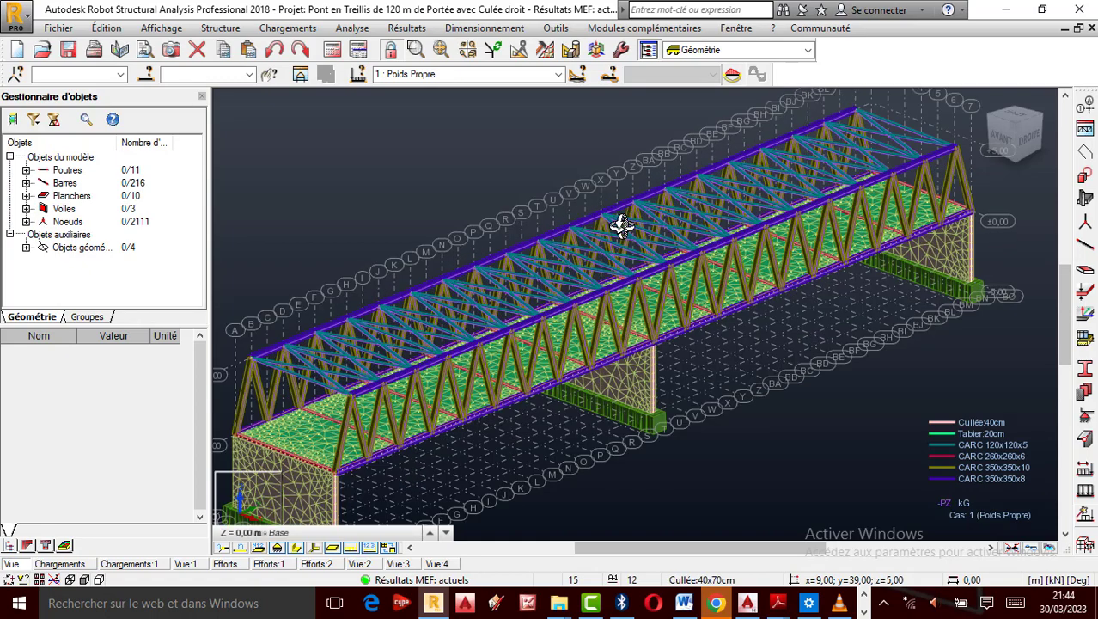
pyautogui.scroll(-2, 613, 233)
pyautogui.scroll(3, 618, 250)
pyautogui.scroll(-3, 618, 250)
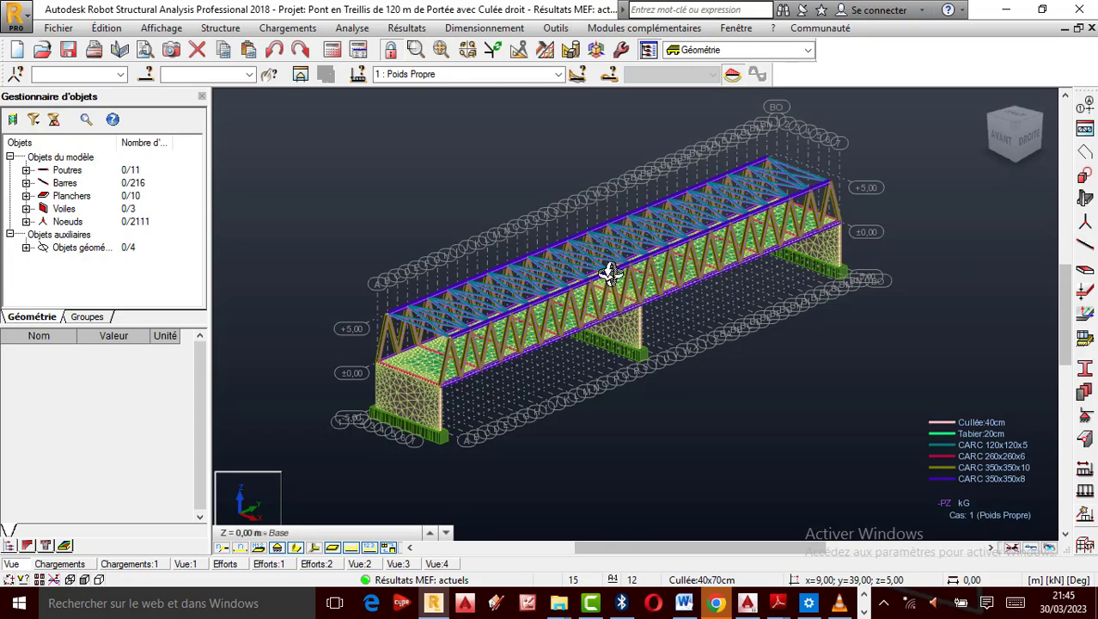
pyautogui.scroll(3, 611, 271)
pyautogui.scroll(-3, 608, 267)
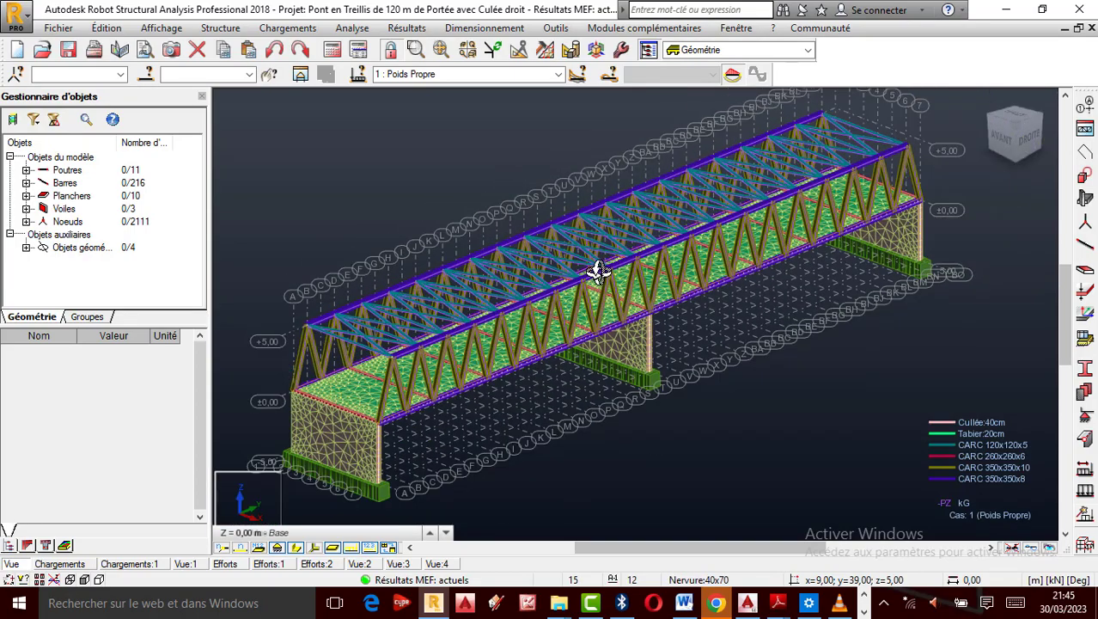
pyautogui.scroll(-2, 624, 270)
pyautogui.scroll(2, 612, 265)
pyautogui.scroll(3, 600, 260)
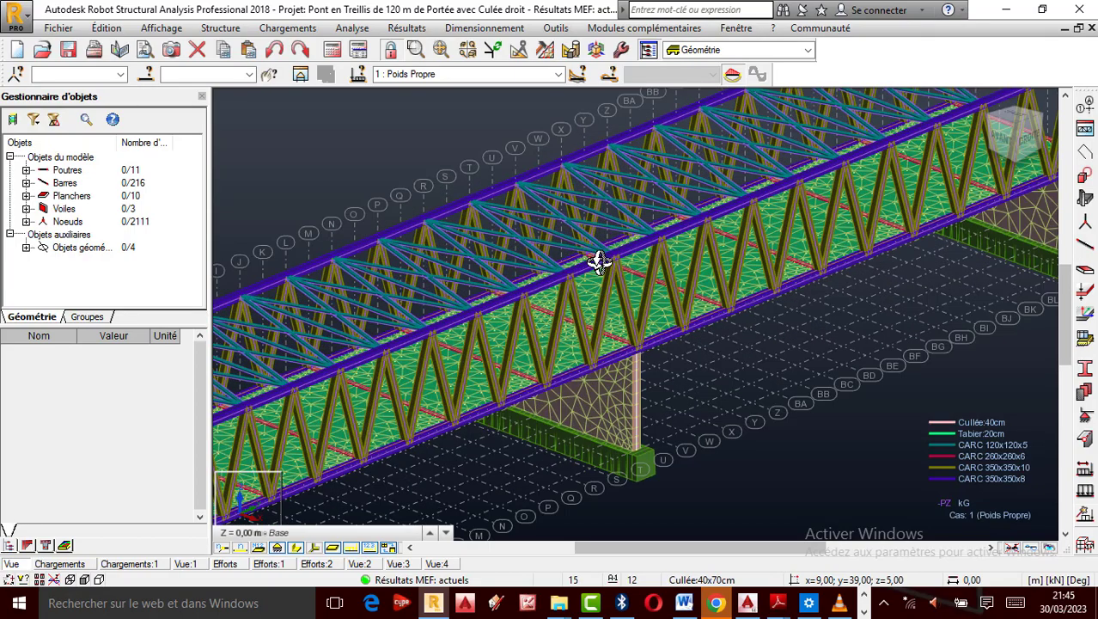
pyautogui.scroll(-3, 599, 260)
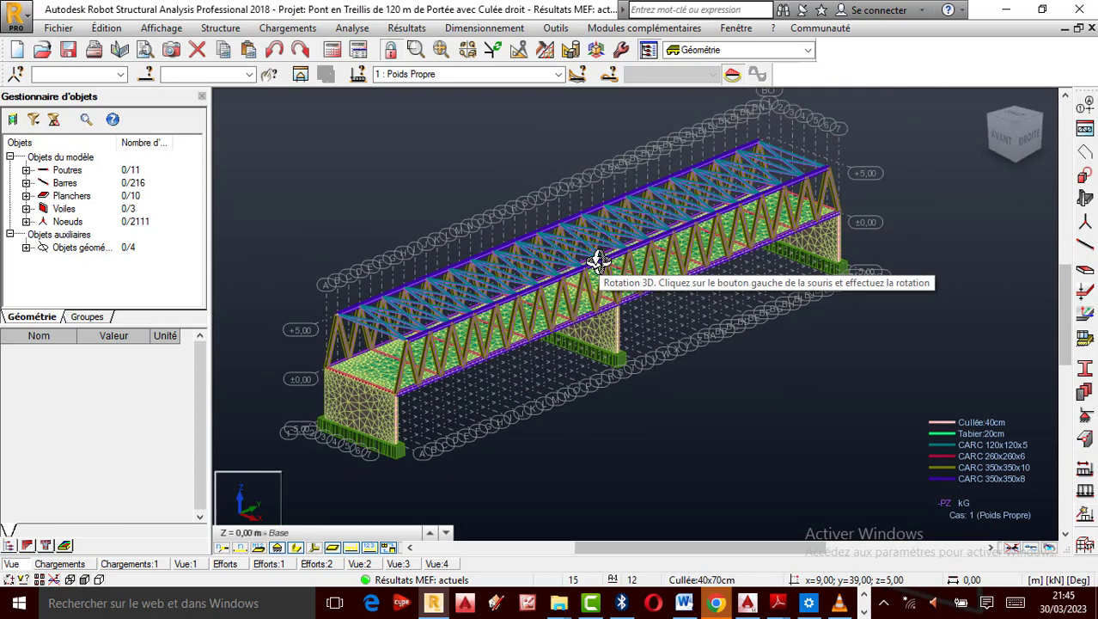
pyautogui.scroll(2, 601, 259)
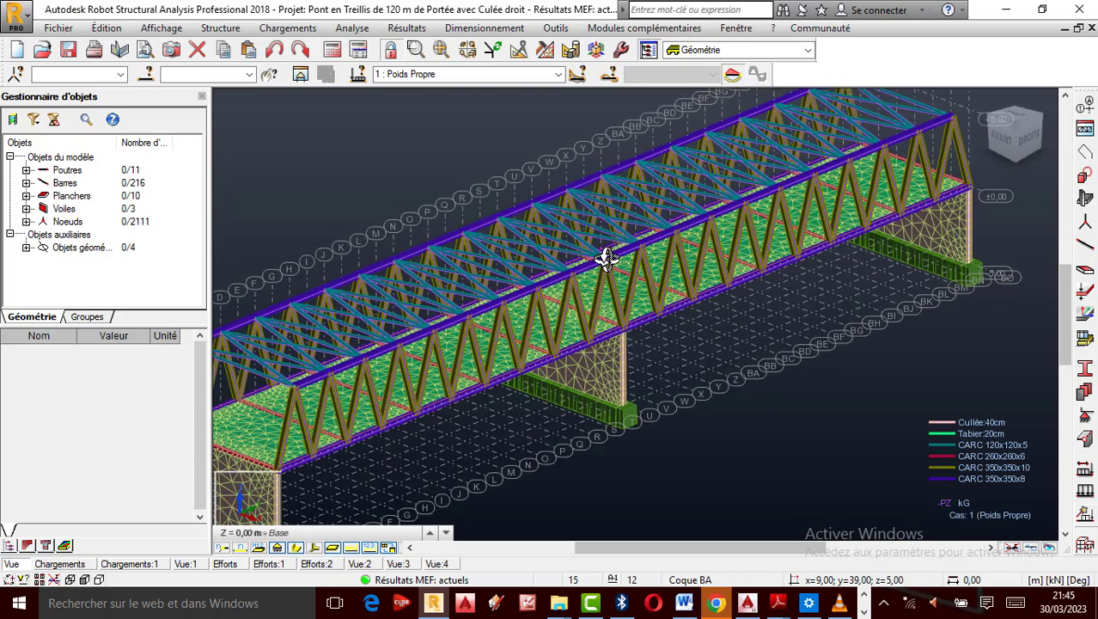
pyautogui.scroll(-3, 605, 260)
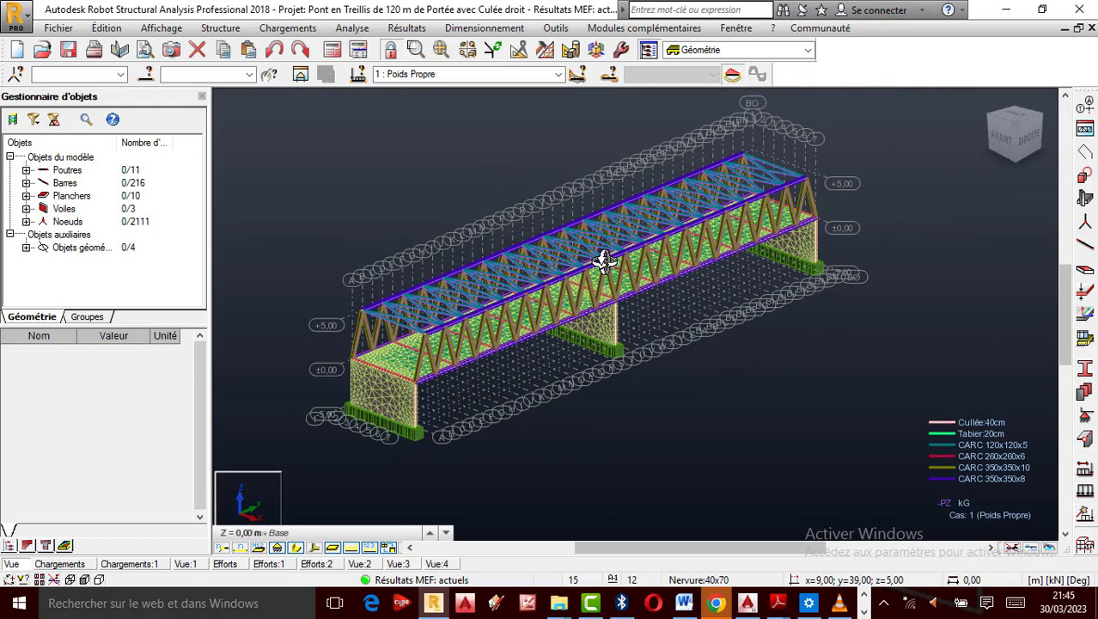
pyautogui.scroll(2, 604, 260)
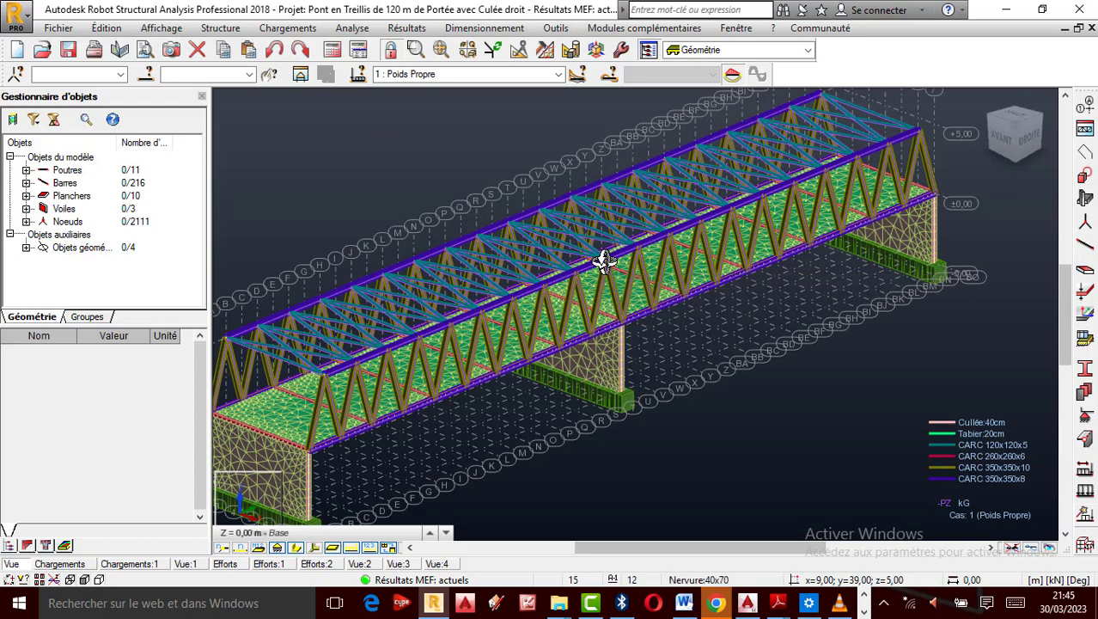
pyautogui.scroll(-2, 589, 252)
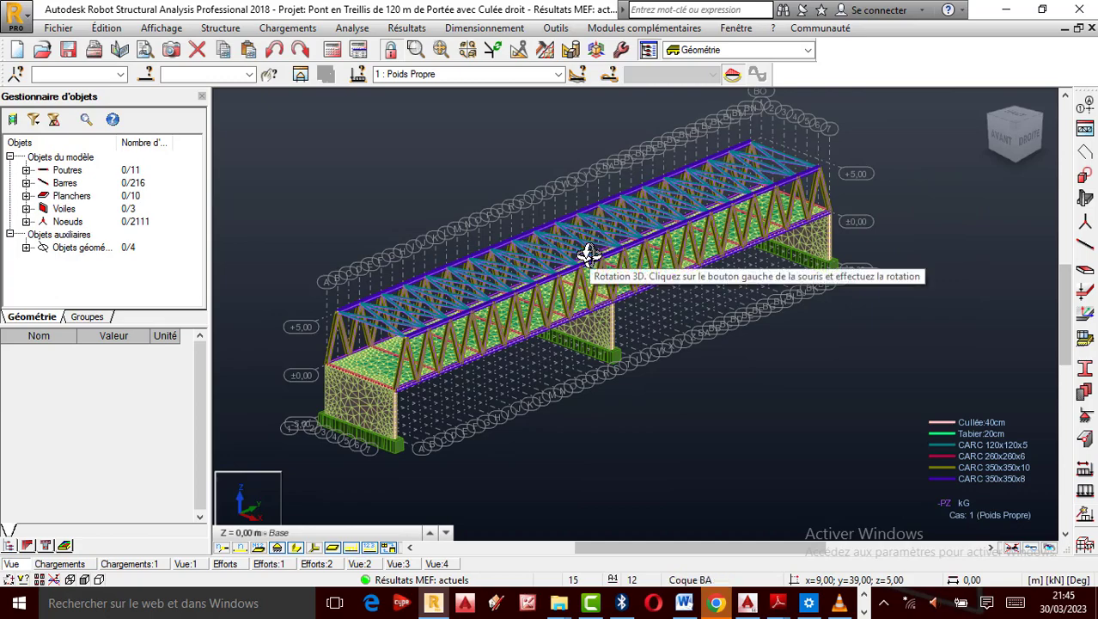
pyautogui.scroll(2, 593, 258)
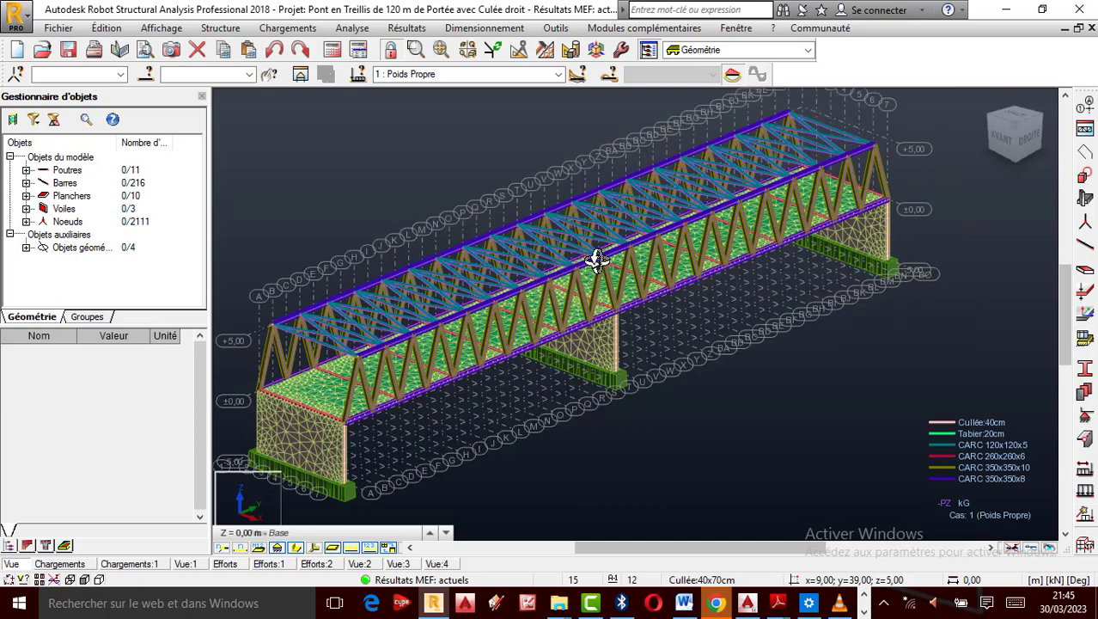
pyautogui.scroll(1, 598, 261)
pyautogui.scroll(-2, 615, 247)
pyautogui.moveTo(581, 253); pyautogui.dragTo(552, 313)
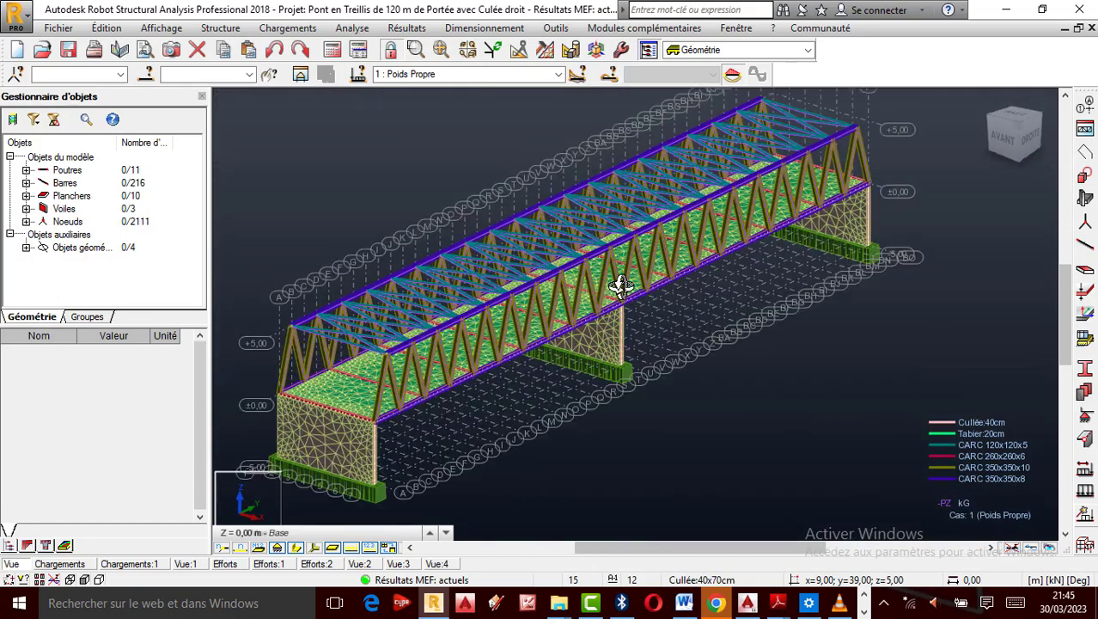
pyautogui.scroll(-2, 621, 286)
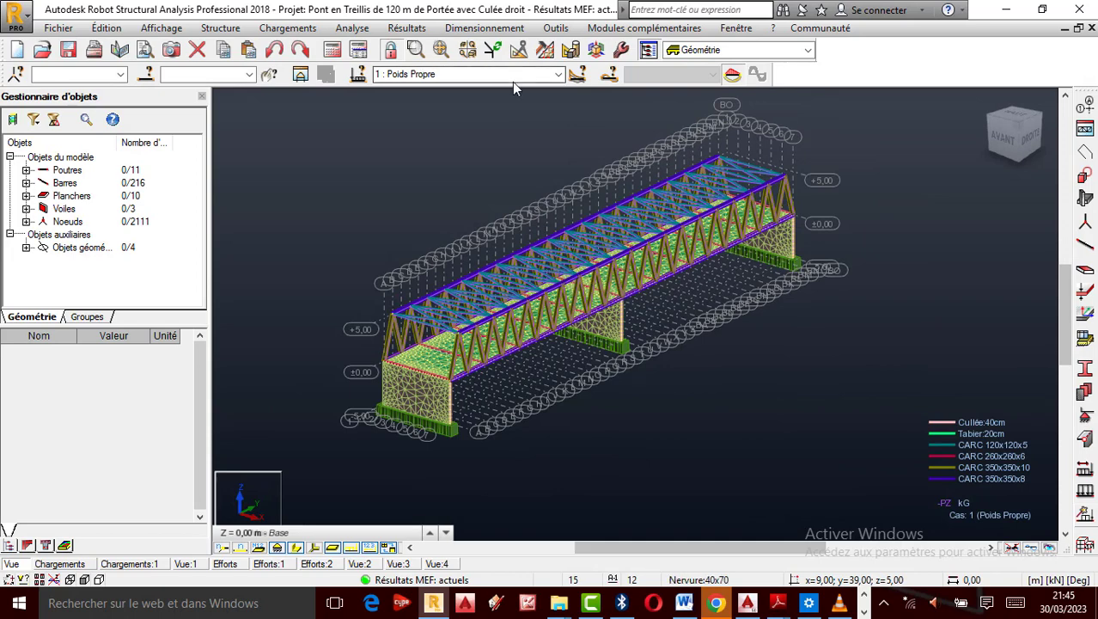
# Review the list of load cases and combinations defined for the bridge, and inspect the meshed structure again.
pyautogui.click(559, 74)
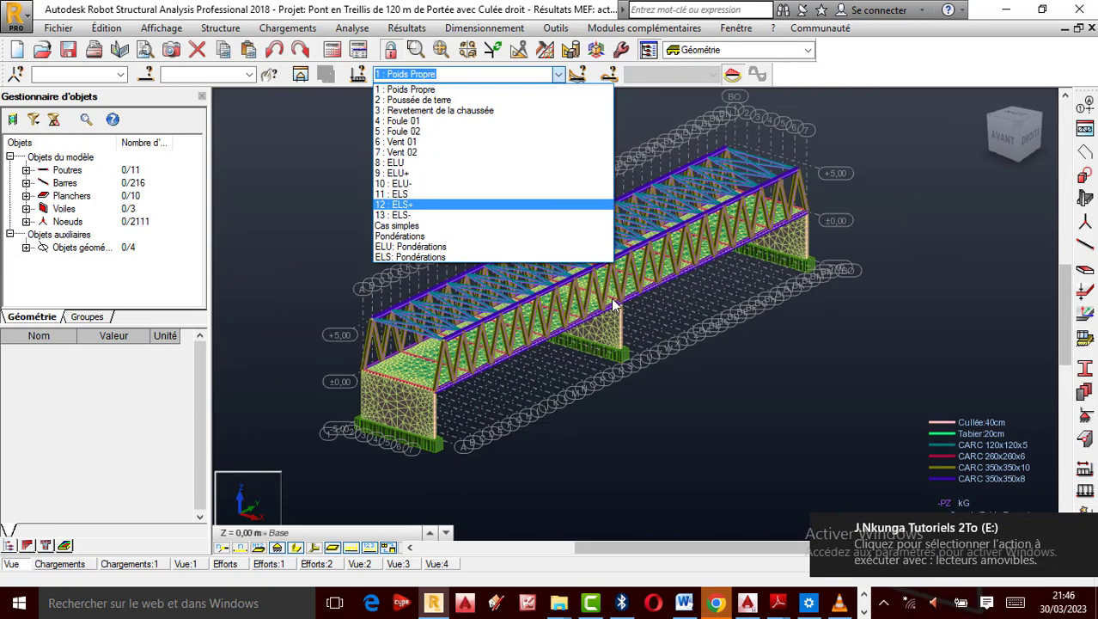
pyautogui.click(779, 348)
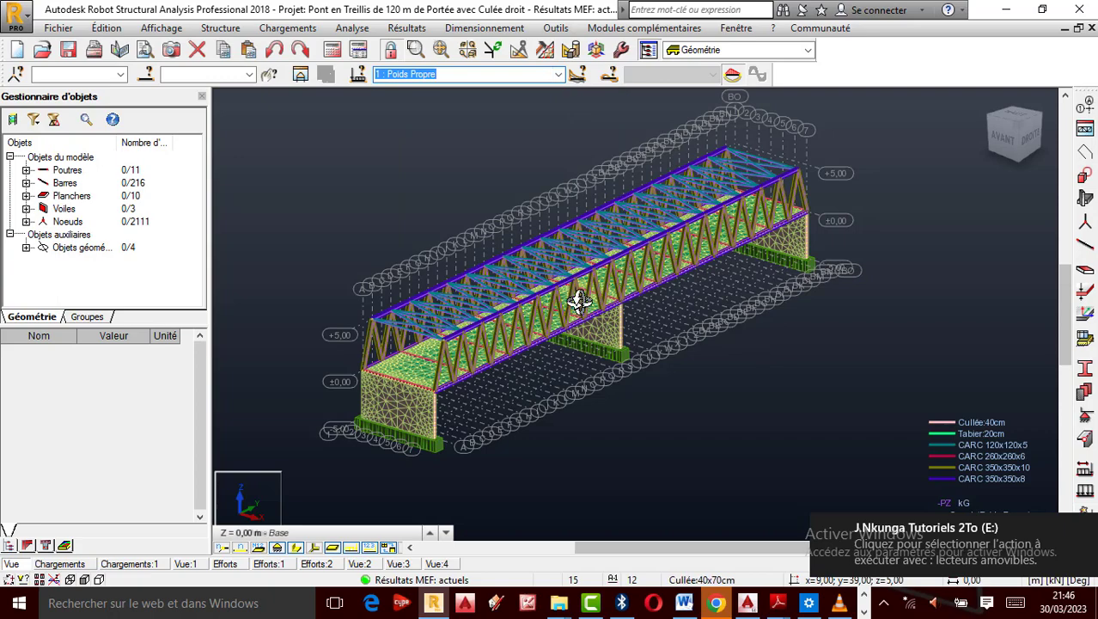
pyautogui.scroll(3, 581, 301)
pyautogui.scroll(-4, 590, 301)
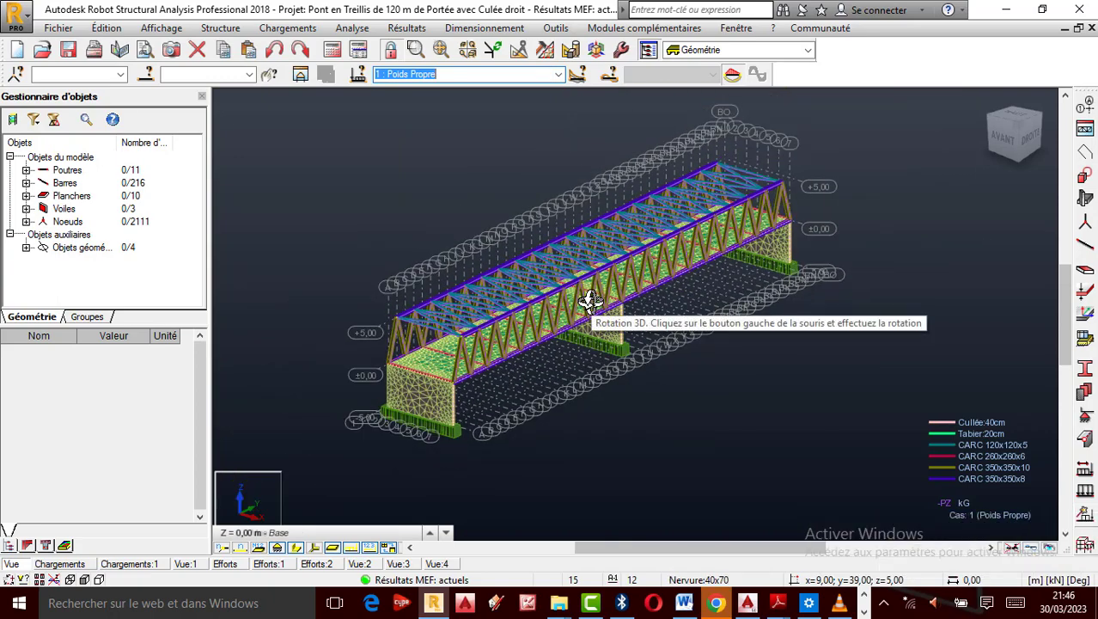
pyautogui.moveTo(590, 301); pyautogui.dragTo(610, 253)
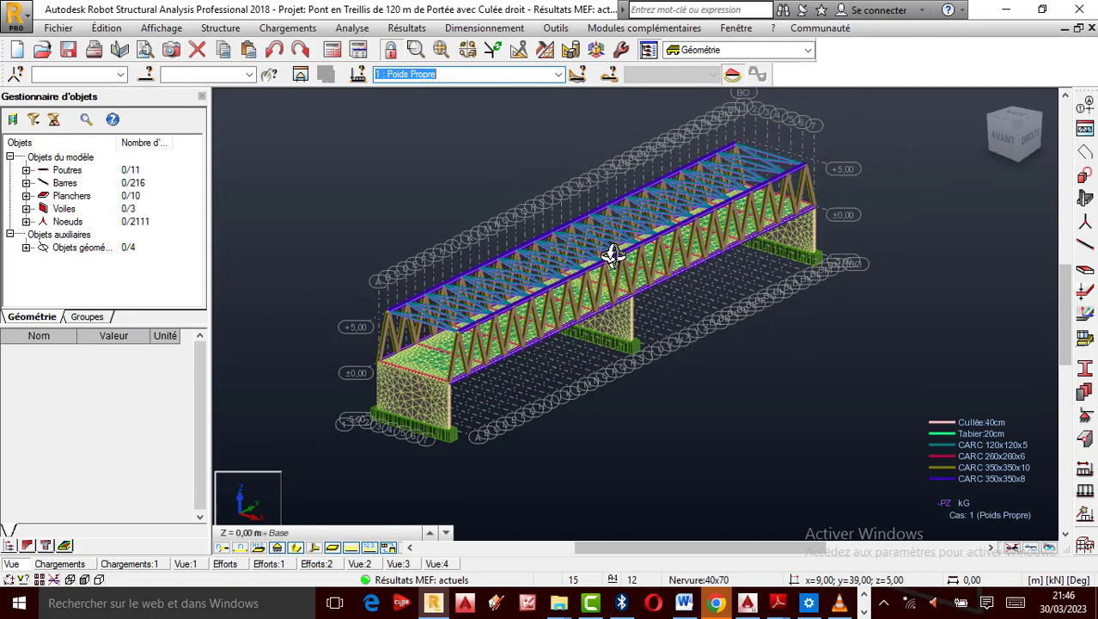
pyautogui.scroll(3, 612, 256)
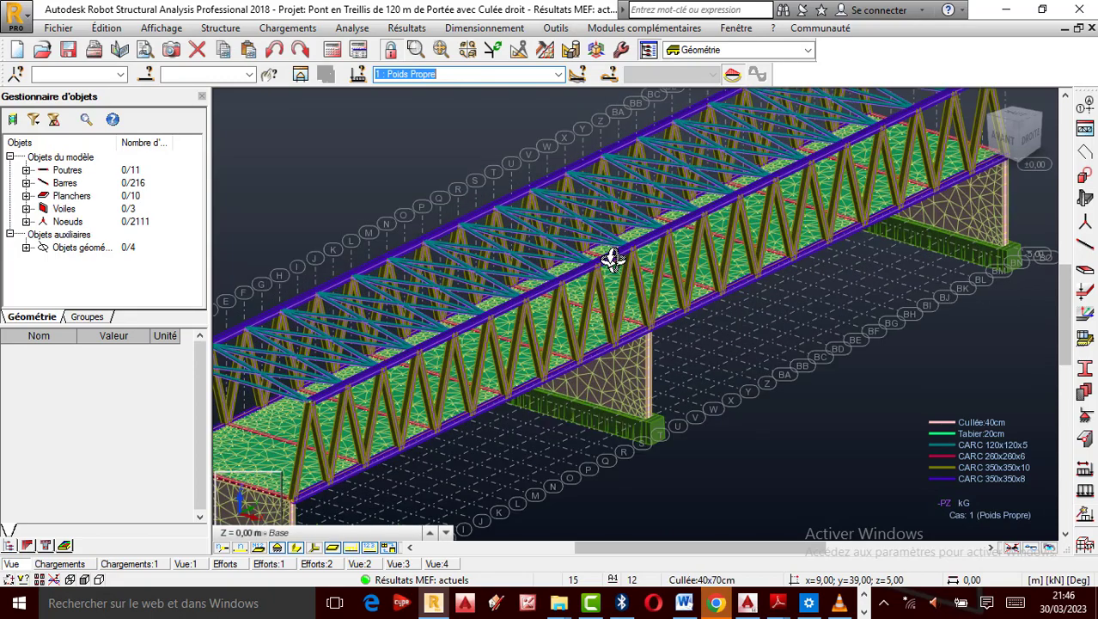
pyautogui.scroll(-4, 612, 258)
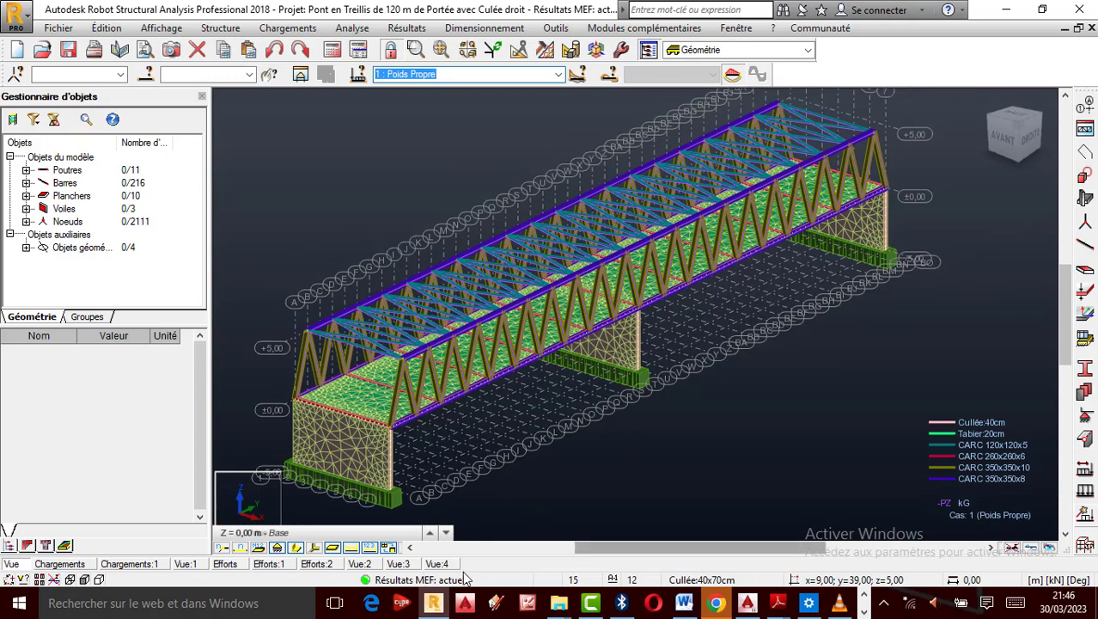
pyautogui.scroll(-1, 530, 344)
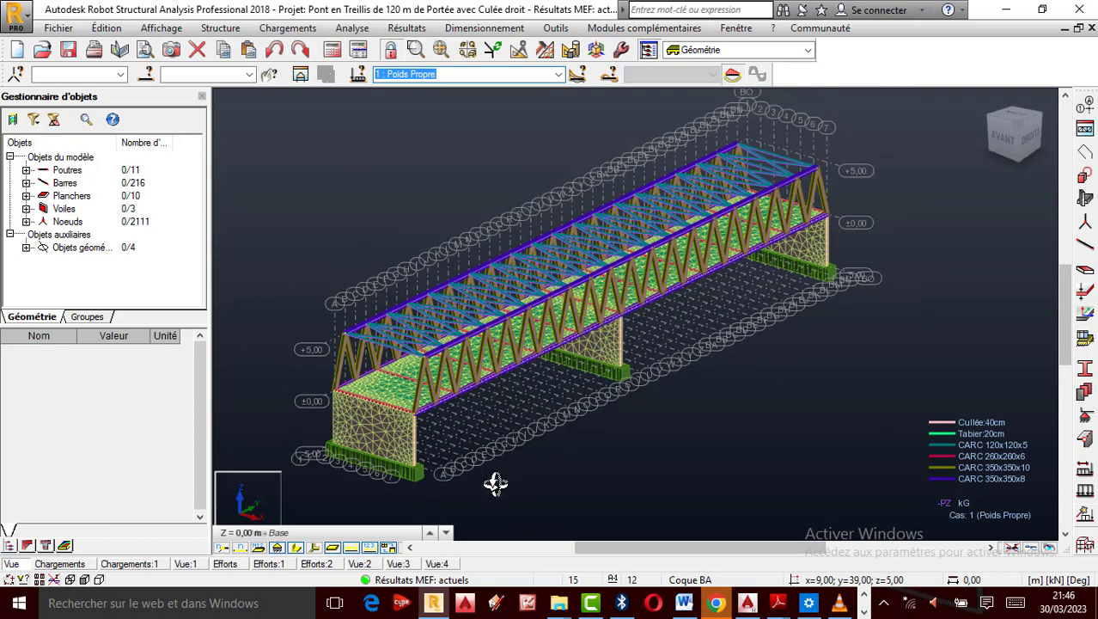
pyautogui.scroll(-1, 610, 347)
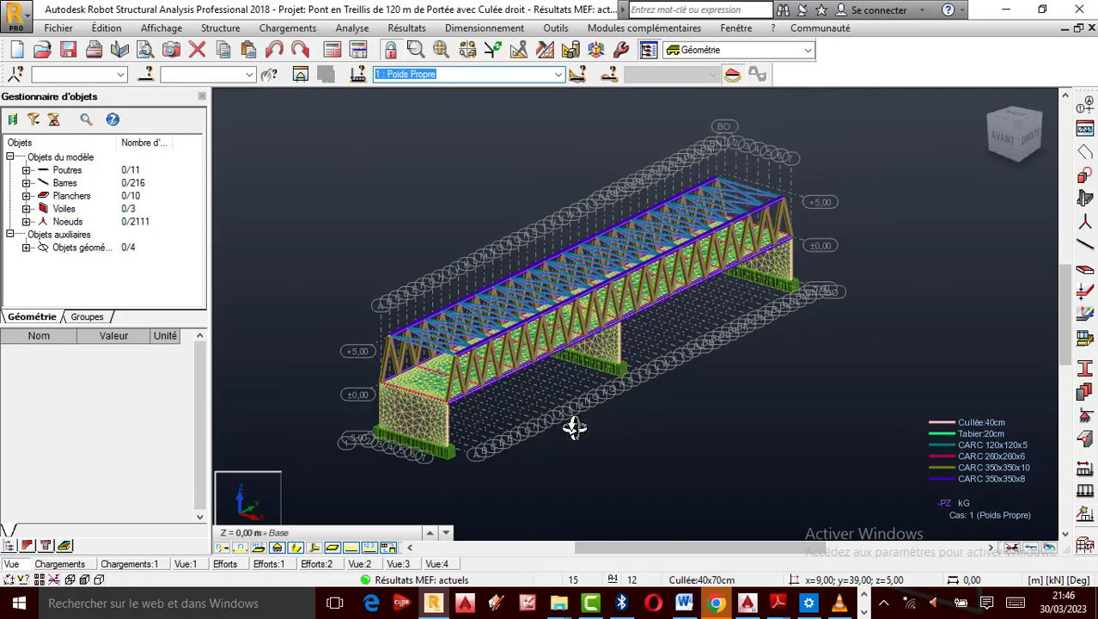
# Display load combination 8 : ELU on the bridge model.
pyautogui.scroll(1, 582, 328)
pyautogui.click(411, 74)
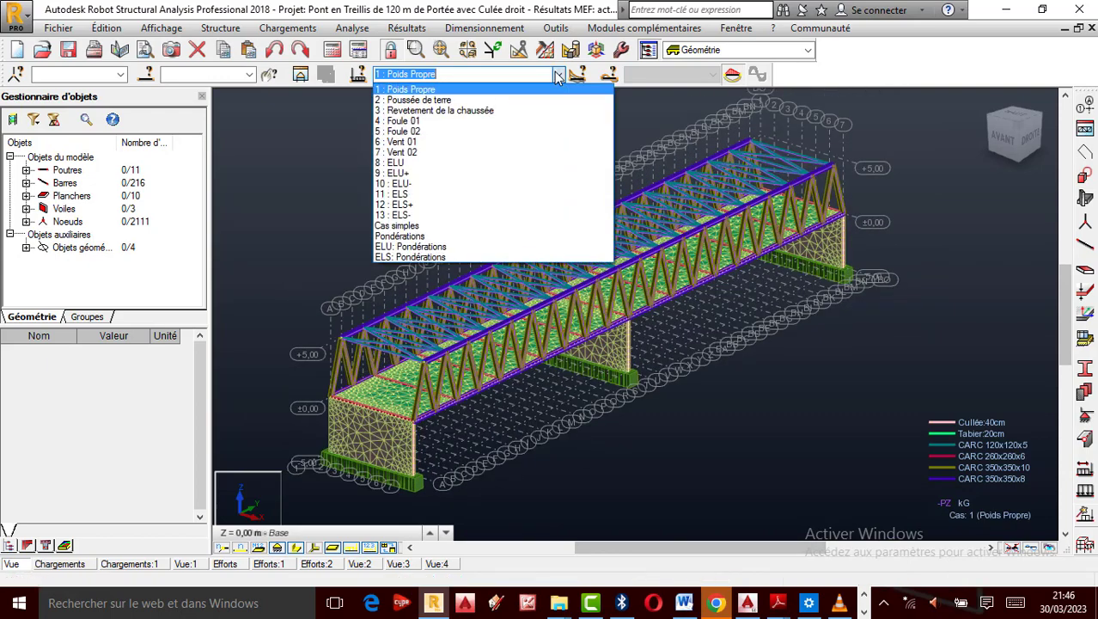
pyautogui.click(407, 163)
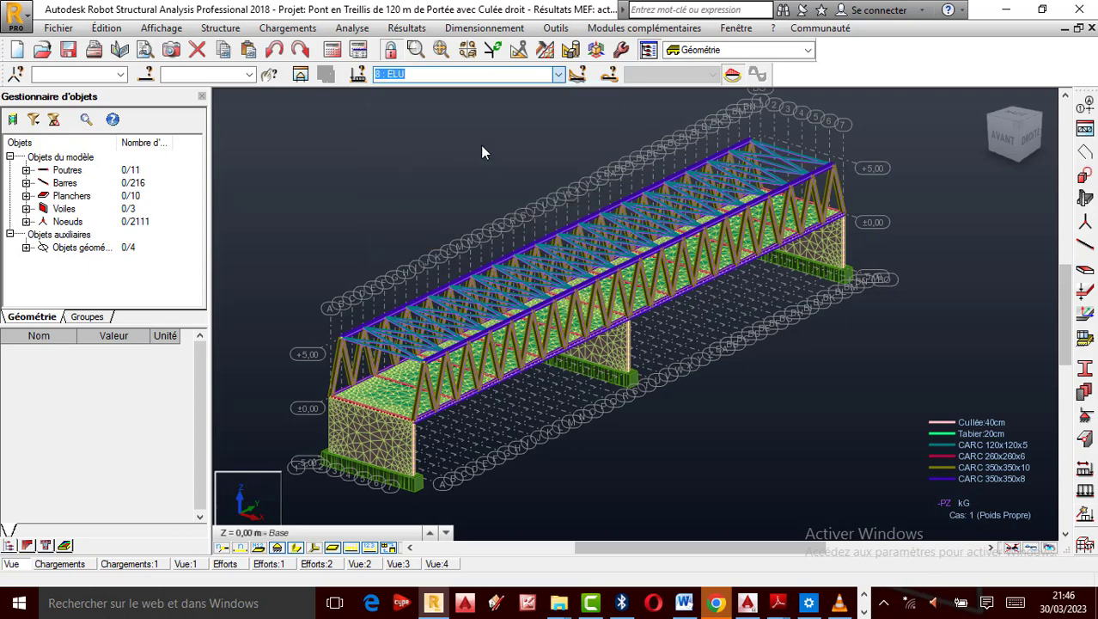
# Examine the loads applied to the near abutment, deck, central pier and far abutment under the ELU combination.
pyautogui.click(558, 75)
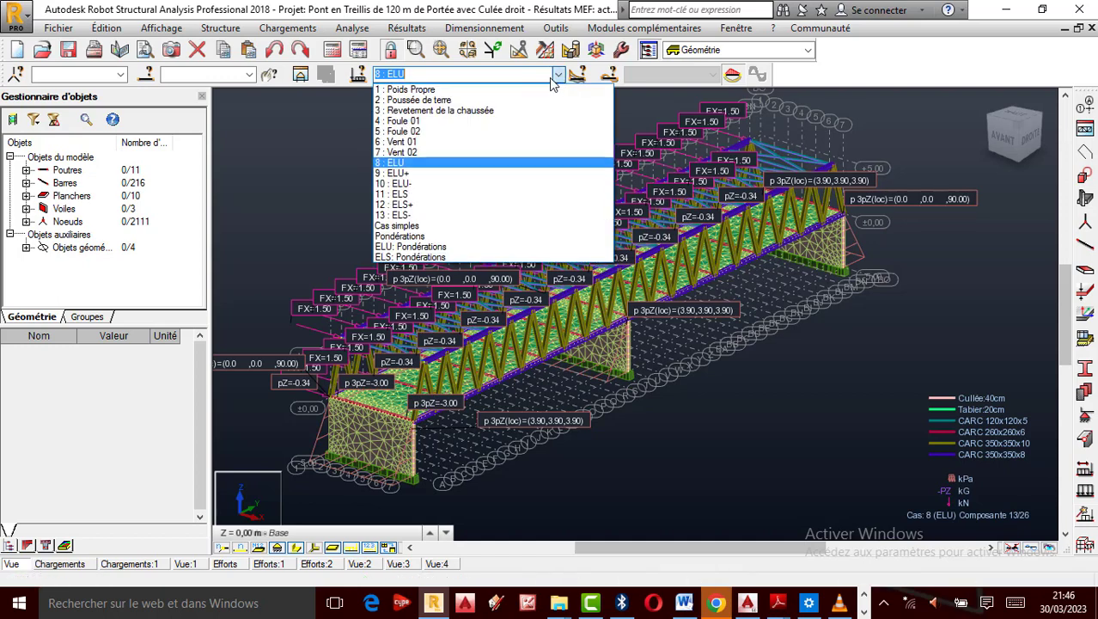
pyautogui.scroll(5, 365, 478)
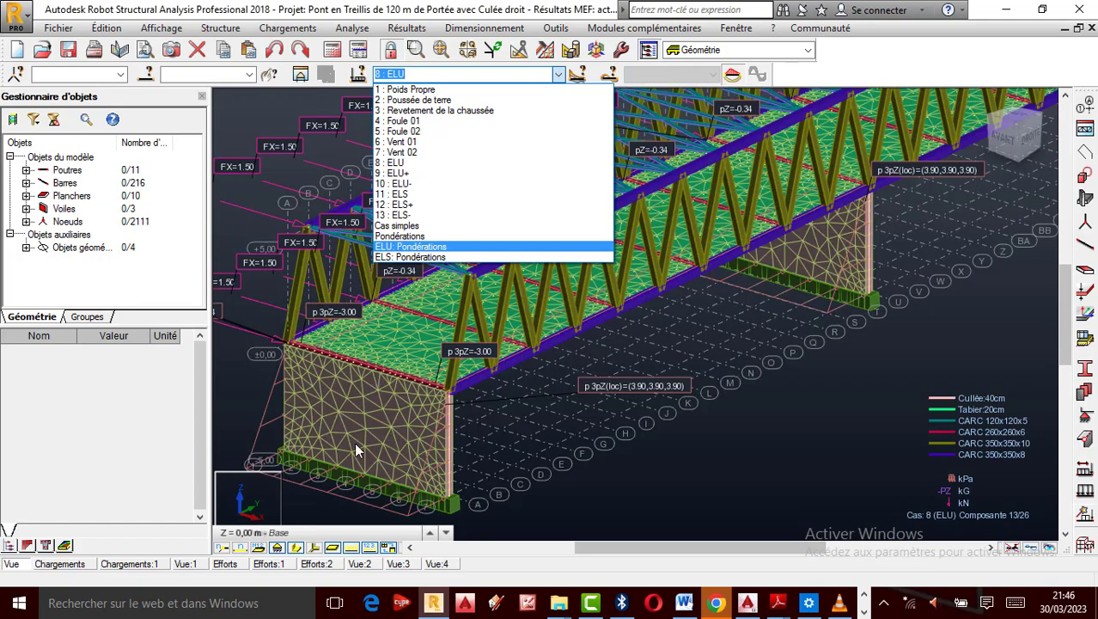
pyautogui.scroll(-2, 381, 428)
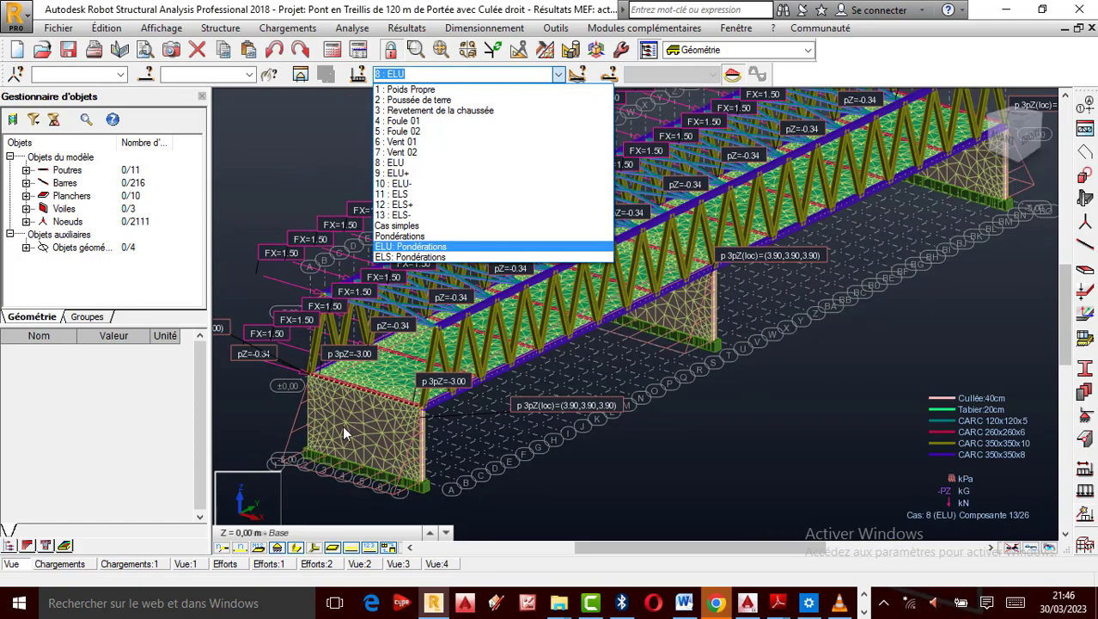
pyautogui.scroll(-3, 342, 426)
pyautogui.scroll(3, 349, 414)
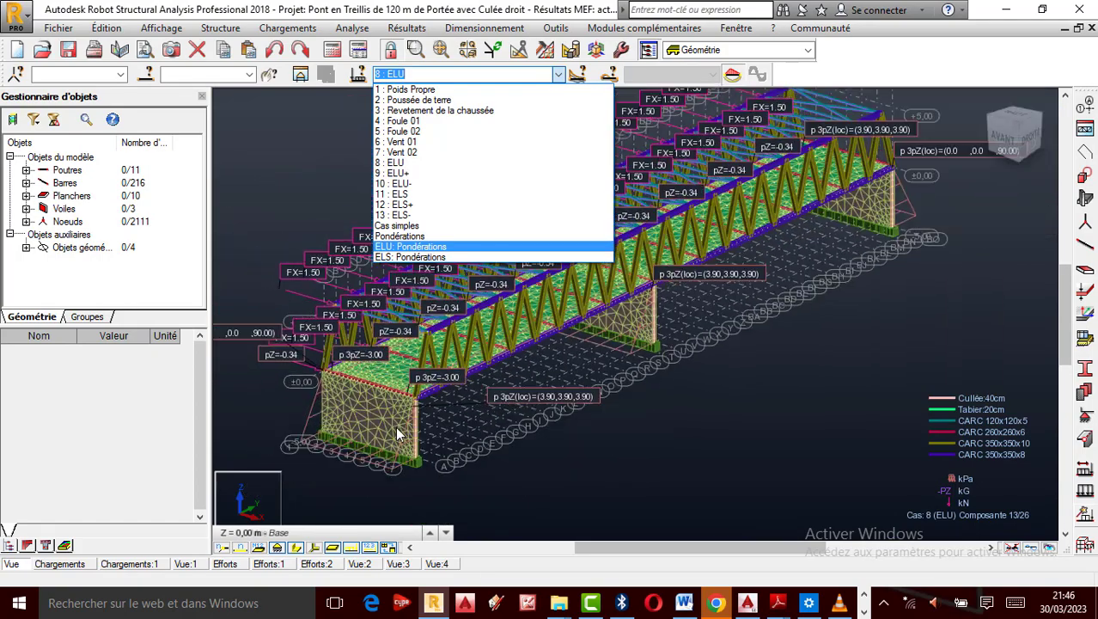
pyautogui.scroll(3, 394, 434)
pyautogui.scroll(-3, 380, 426)
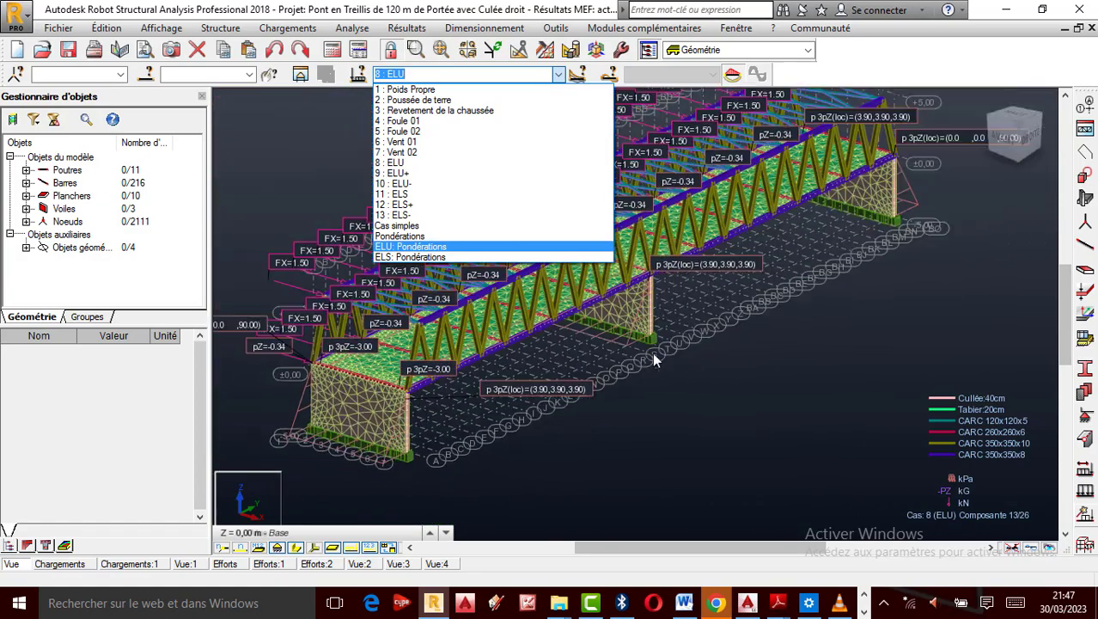
pyautogui.scroll(3, 657, 344)
pyautogui.scroll(-3, 498, 379)
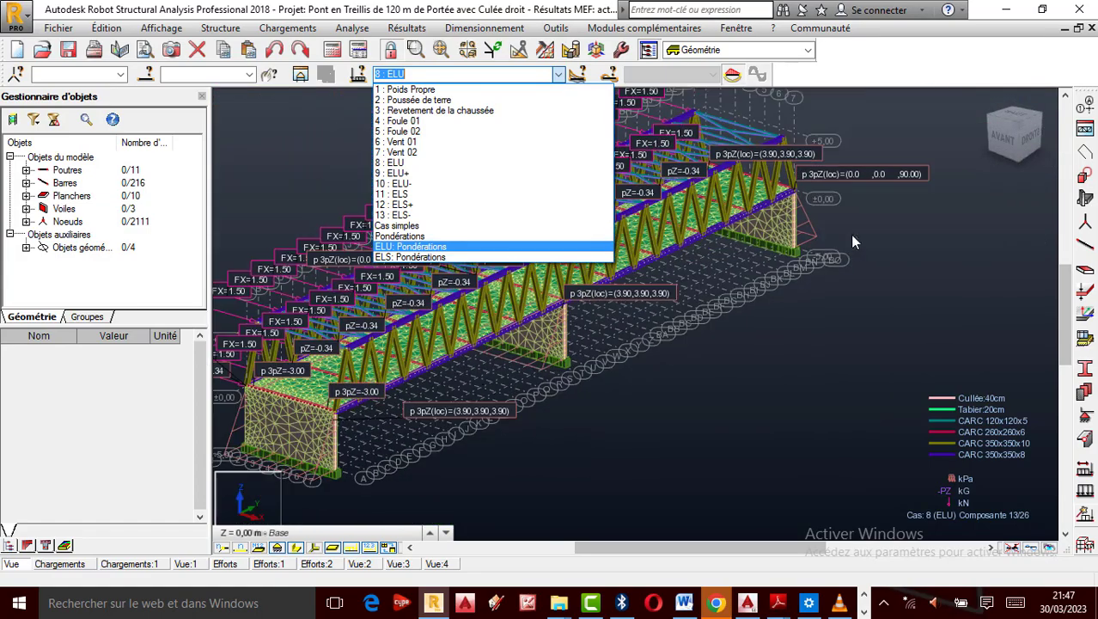
pyautogui.scroll(5, 816, 217)
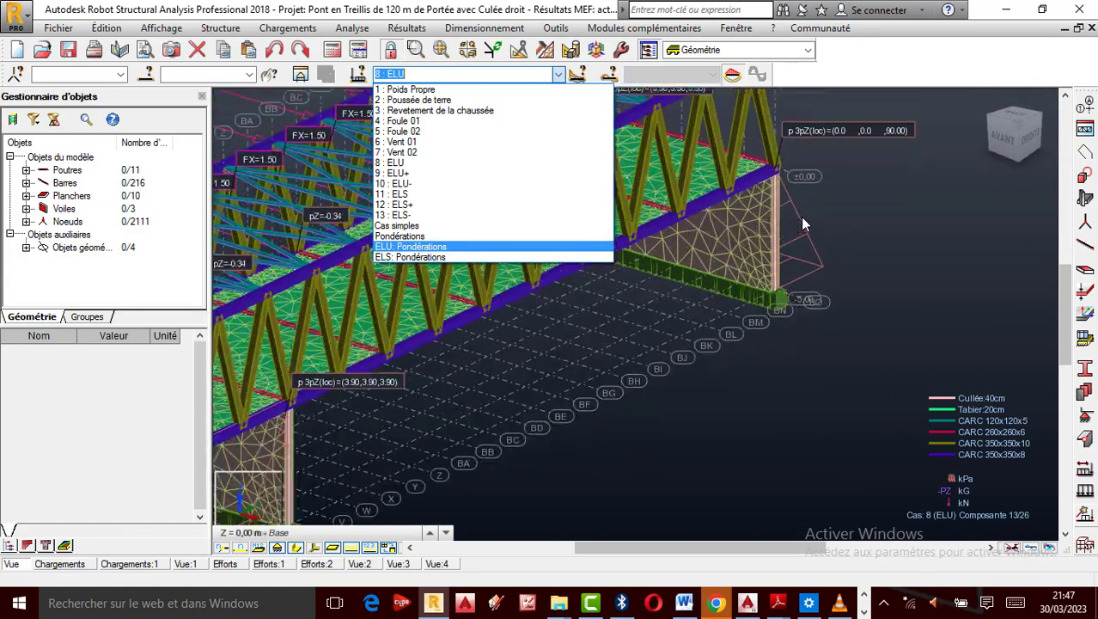
pyautogui.scroll(-4, 668, 413)
pyautogui.scroll(3, 655, 314)
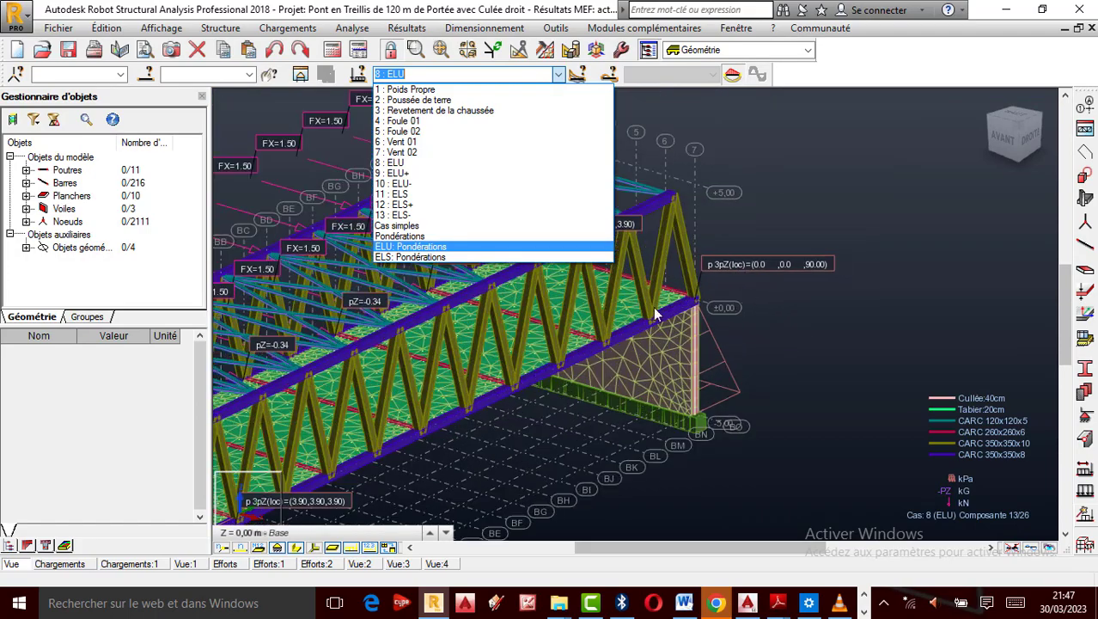
pyautogui.scroll(-6, 696, 367)
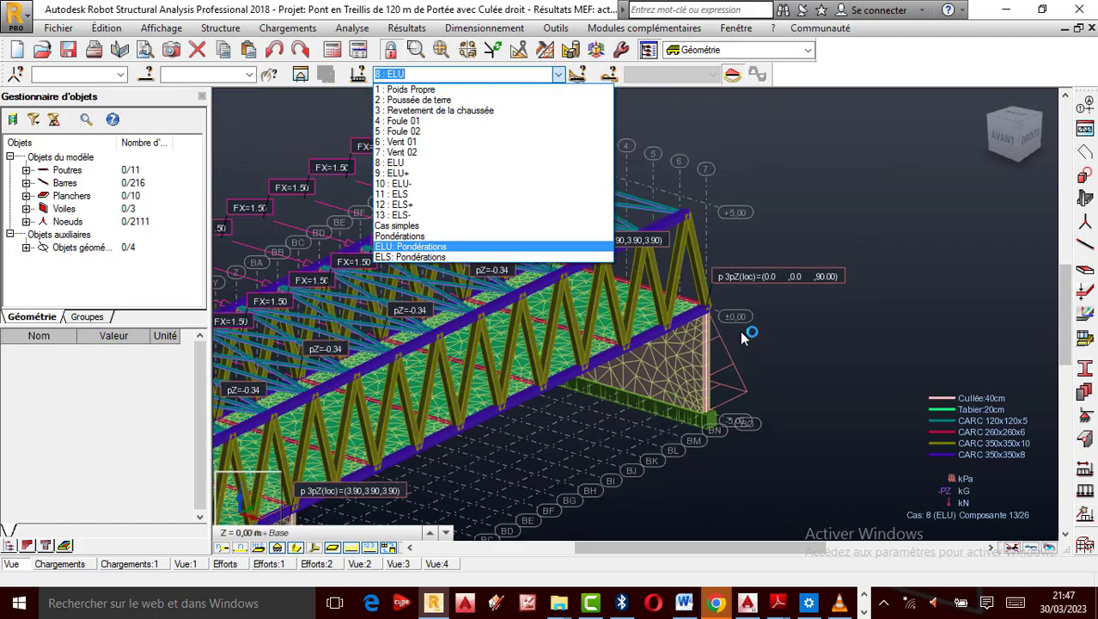
# Display load case 1 : Poids Propre again and view the bridge from the top (Haut).
pyautogui.click(421, 91)
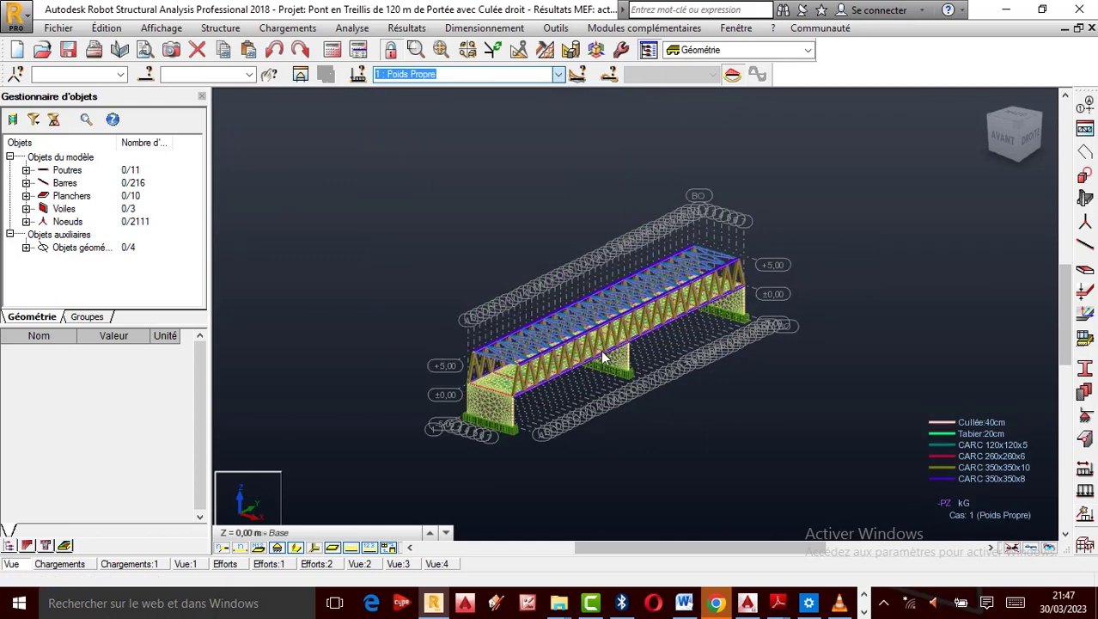
pyautogui.scroll(5, 604, 358)
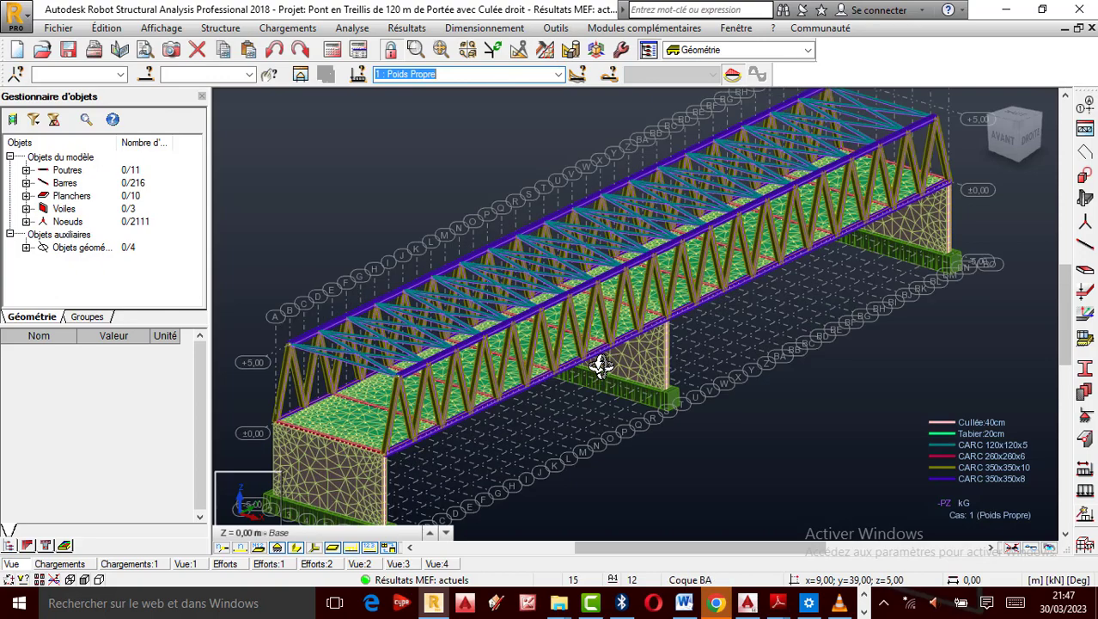
pyautogui.scroll(-2, 593, 359)
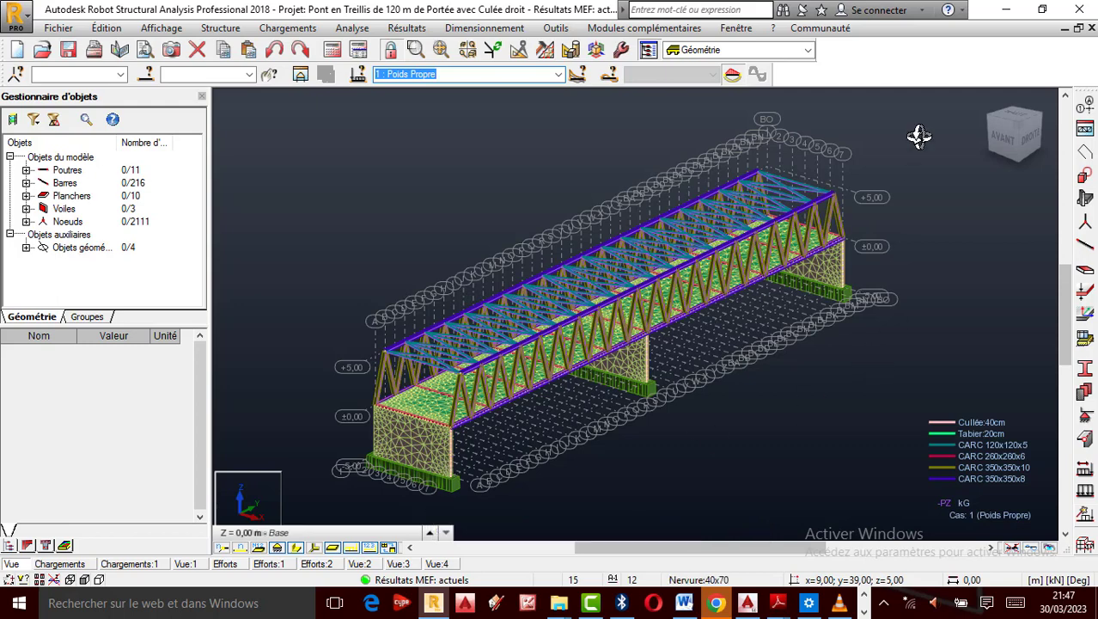
pyautogui.click(1015, 121)
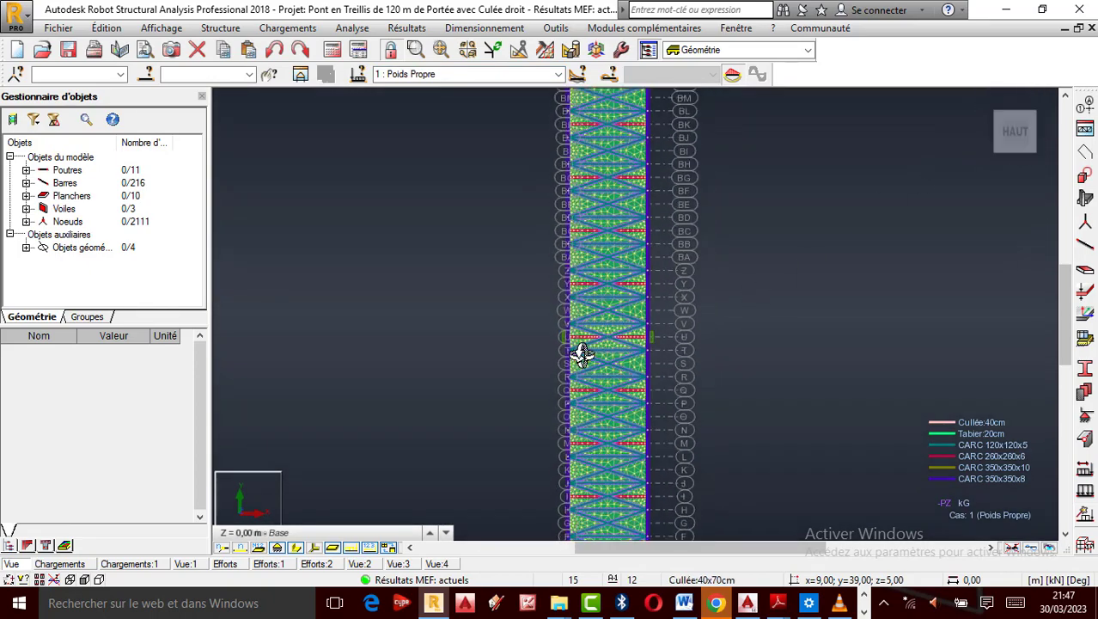
# Inspect the bridge deck along its length from above, and restore the home isometric view.
pyautogui.scroll(-3, 582, 355)
pyautogui.scroll(5, 615, 207)
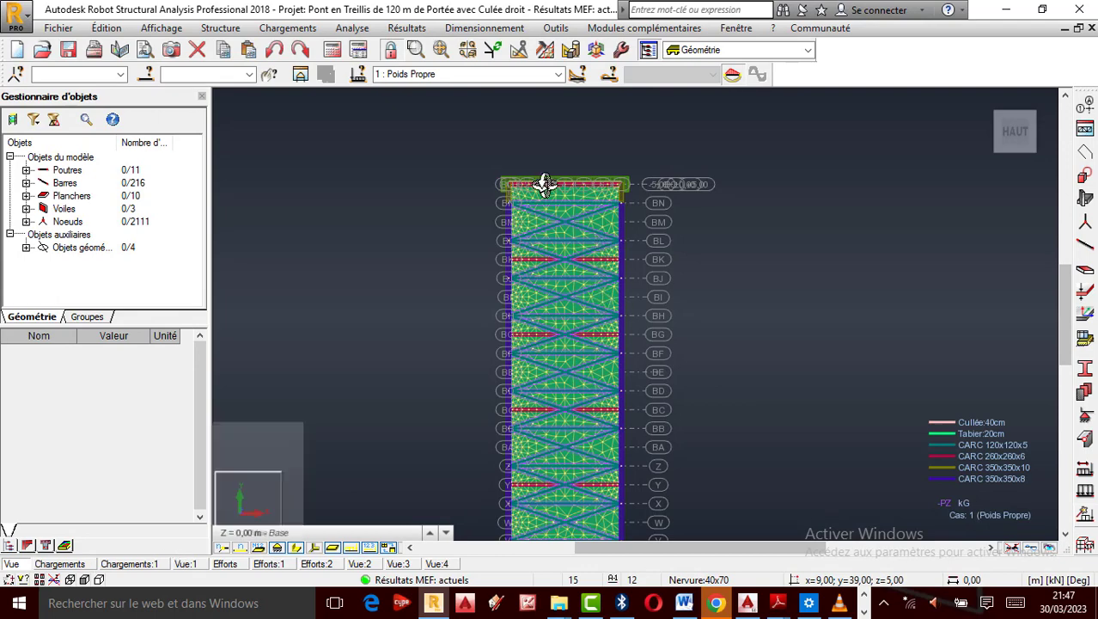
pyautogui.scroll(-3, 542, 184)
pyautogui.scroll(2, 502, 341)
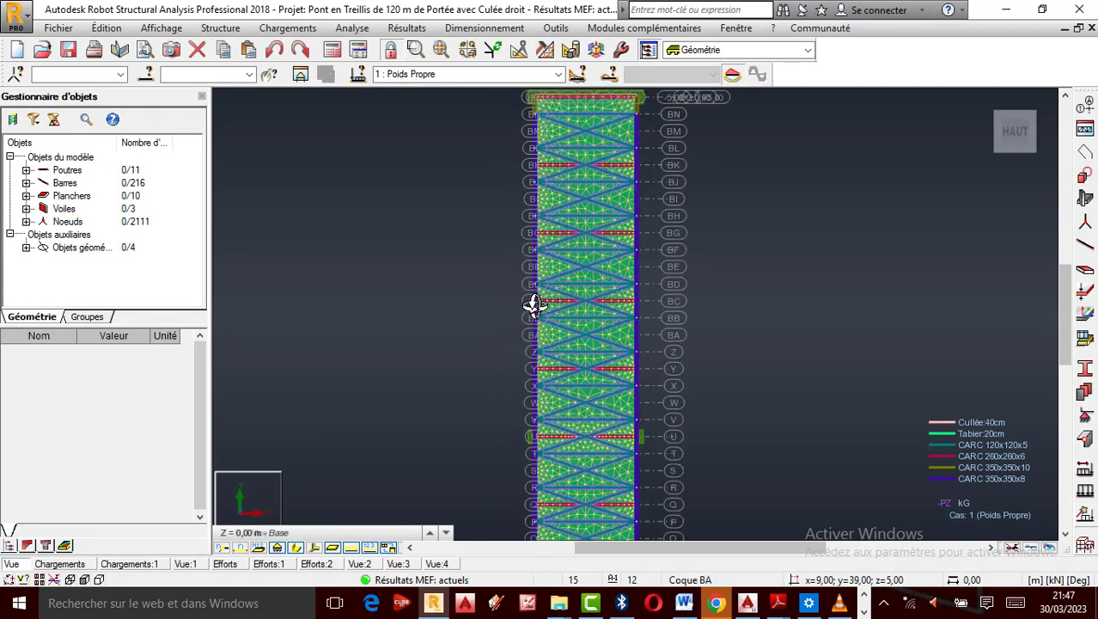
pyautogui.scroll(-2, 535, 304)
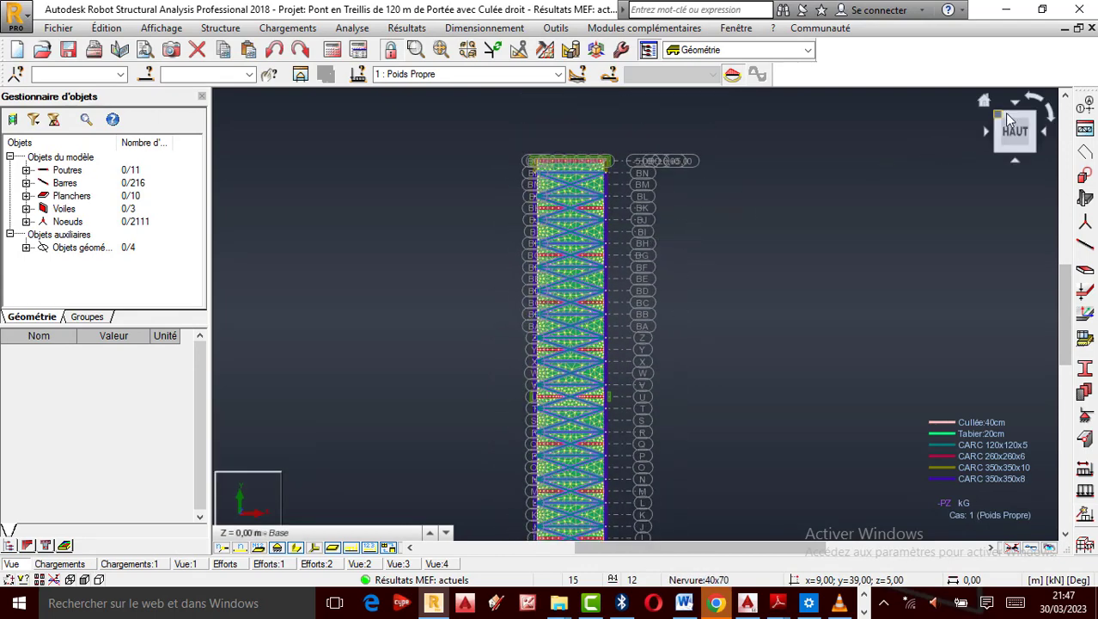
pyautogui.click(986, 102)
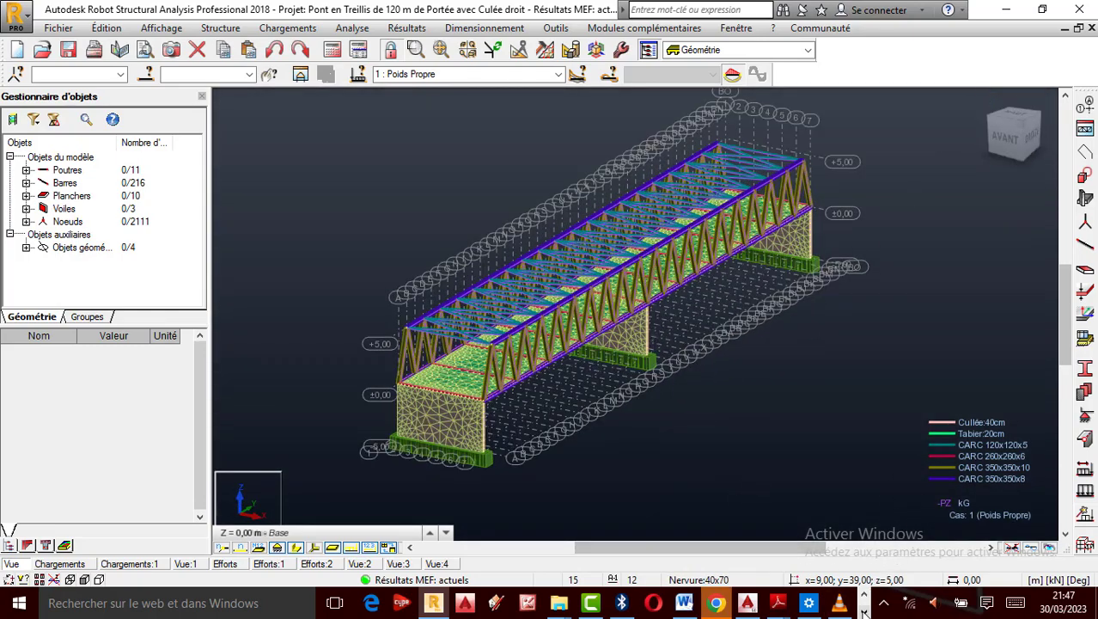
pyautogui.click(864, 611)
pyautogui.click(414, 603)
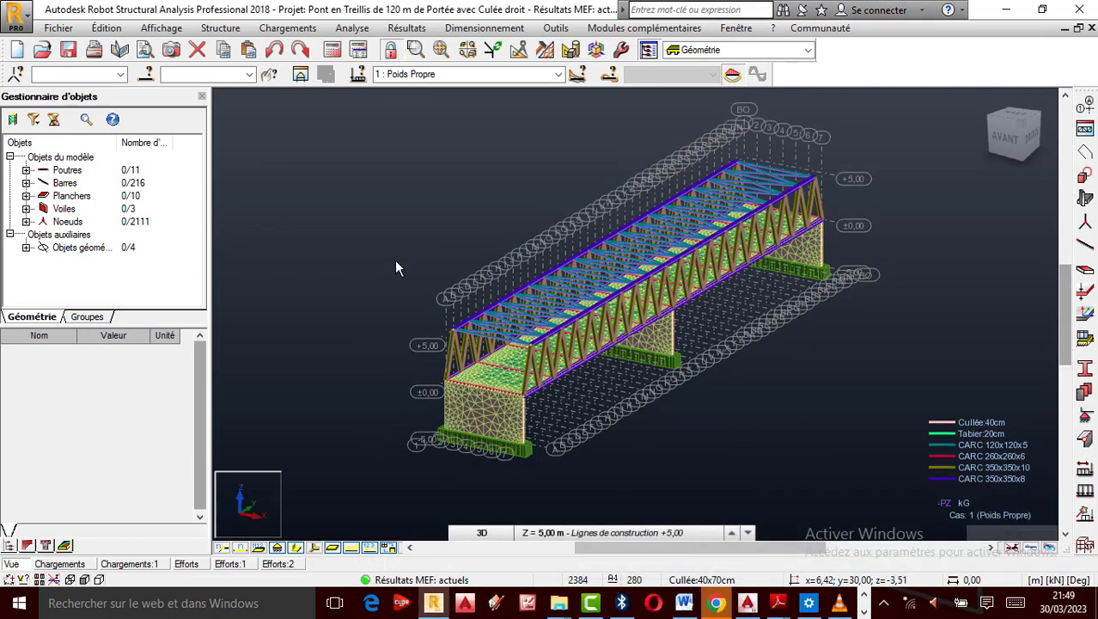
# Switch to the XY plan view at Z = 5,00 m and look over the upper bracing along the whole span.
pyautogui.scroll(2, 599, 347)
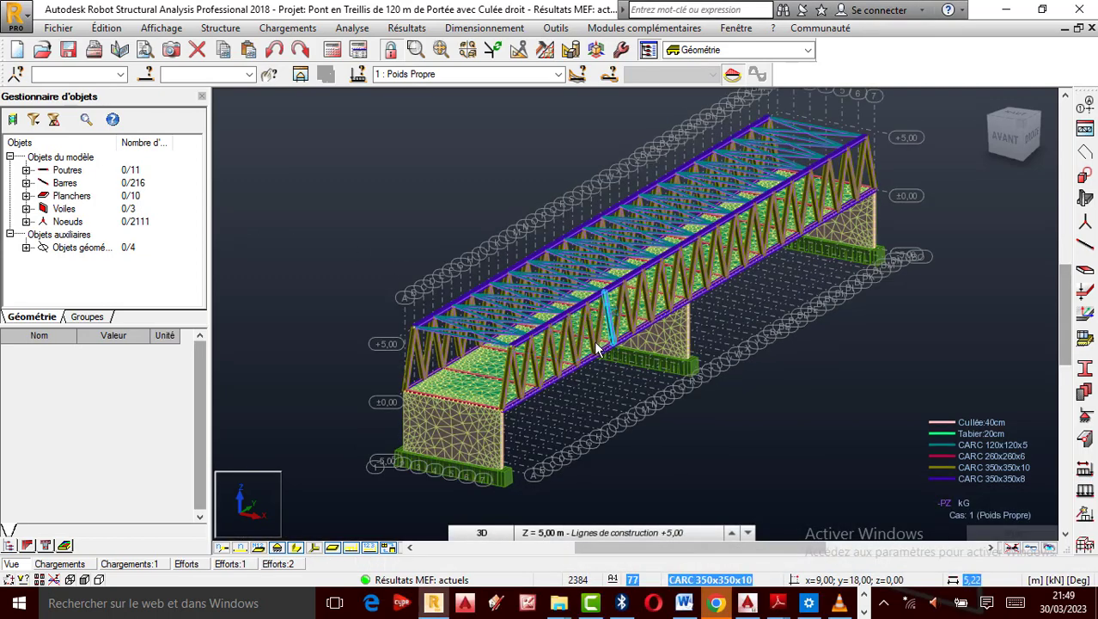
pyautogui.click(481, 533)
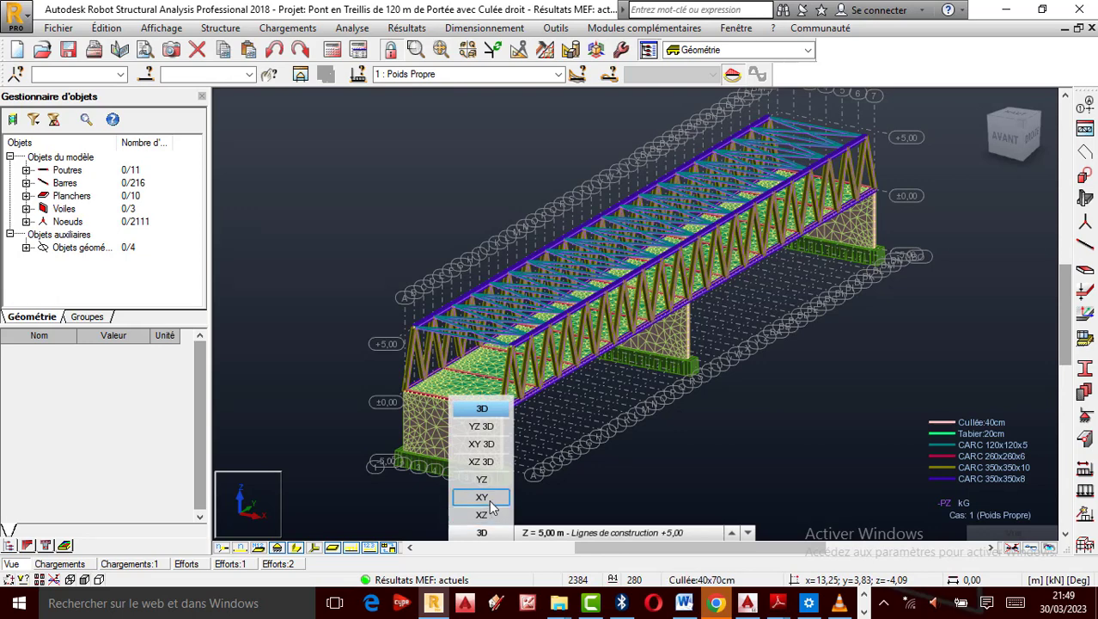
pyautogui.click(482, 498)
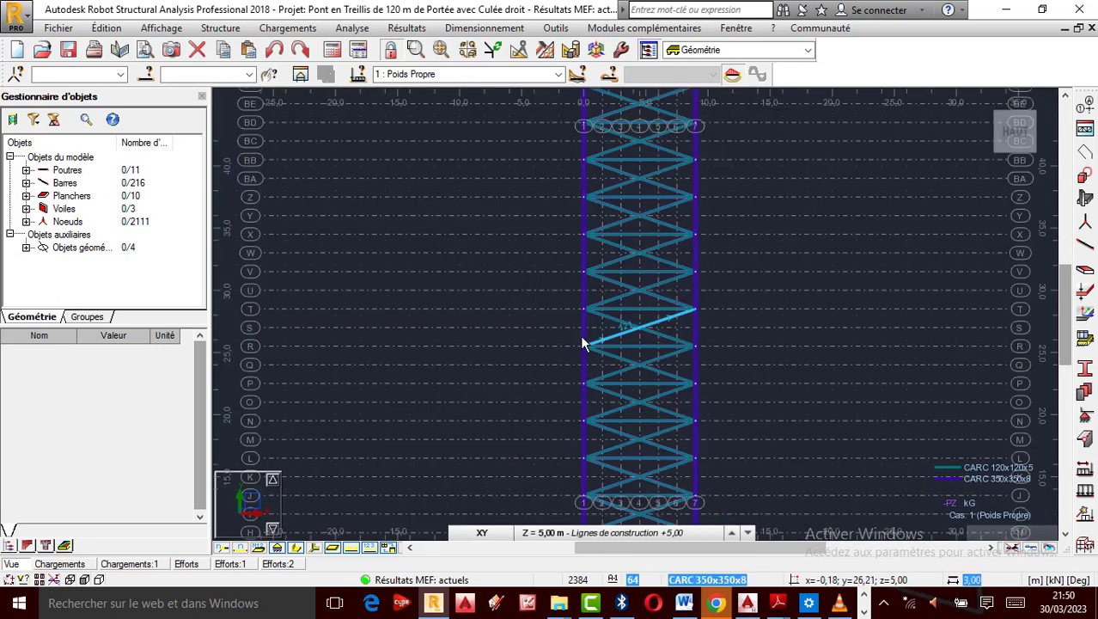
pyautogui.scroll(-4, 577, 339)
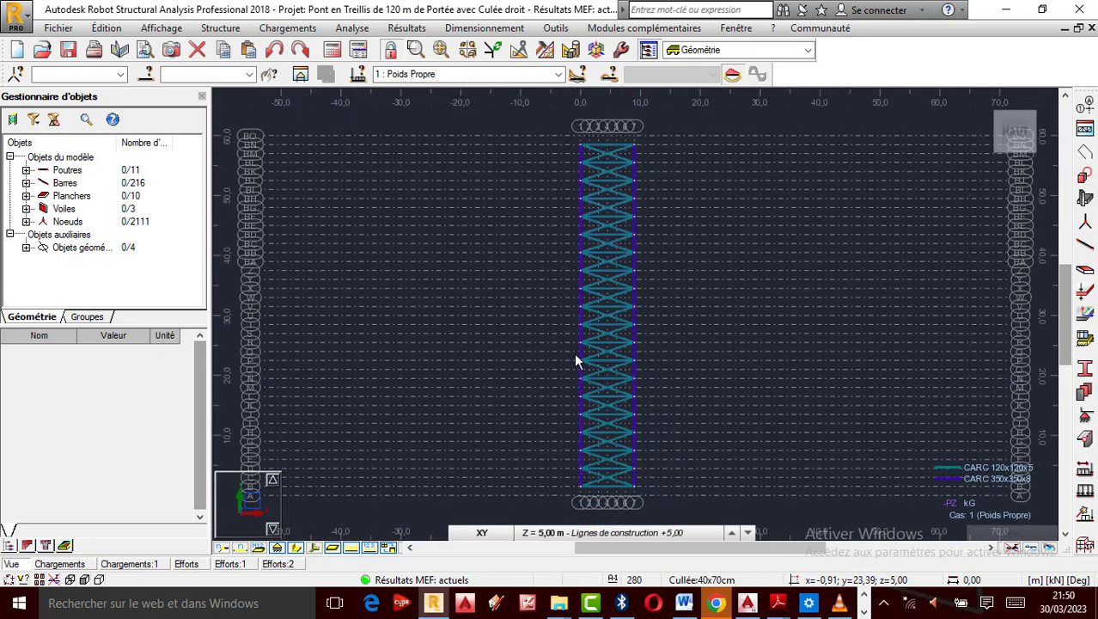
pyautogui.scroll(1, 605, 354)
pyautogui.scroll(2, 605, 355)
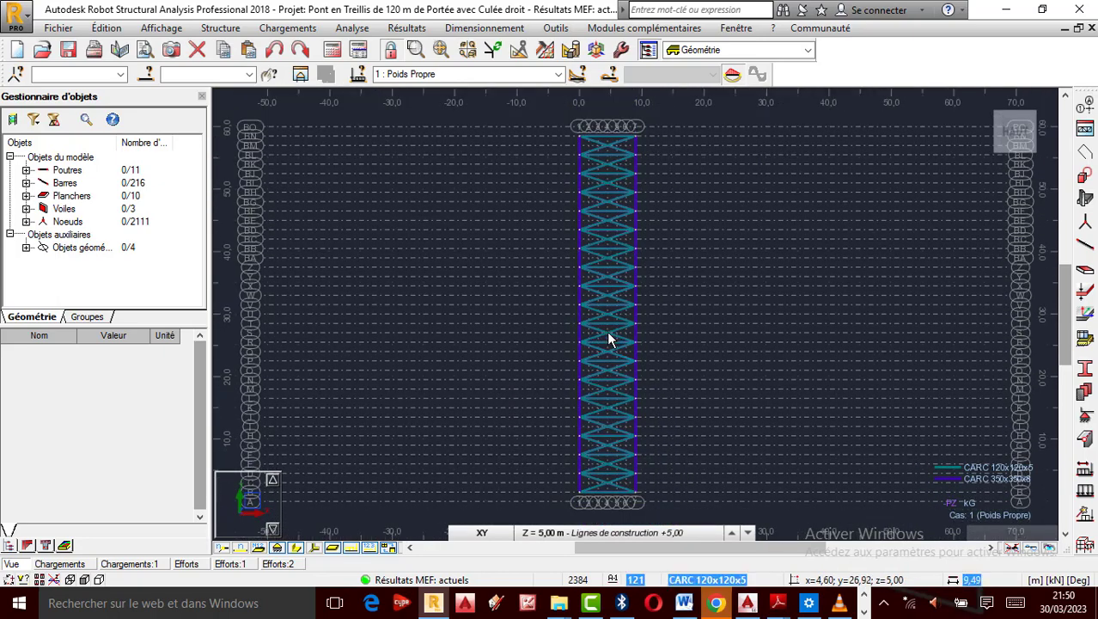
# Show the plan at the Base level 0,00 m and at level -5,00 m, and return to the Base level.
pyautogui.click(544, 533)
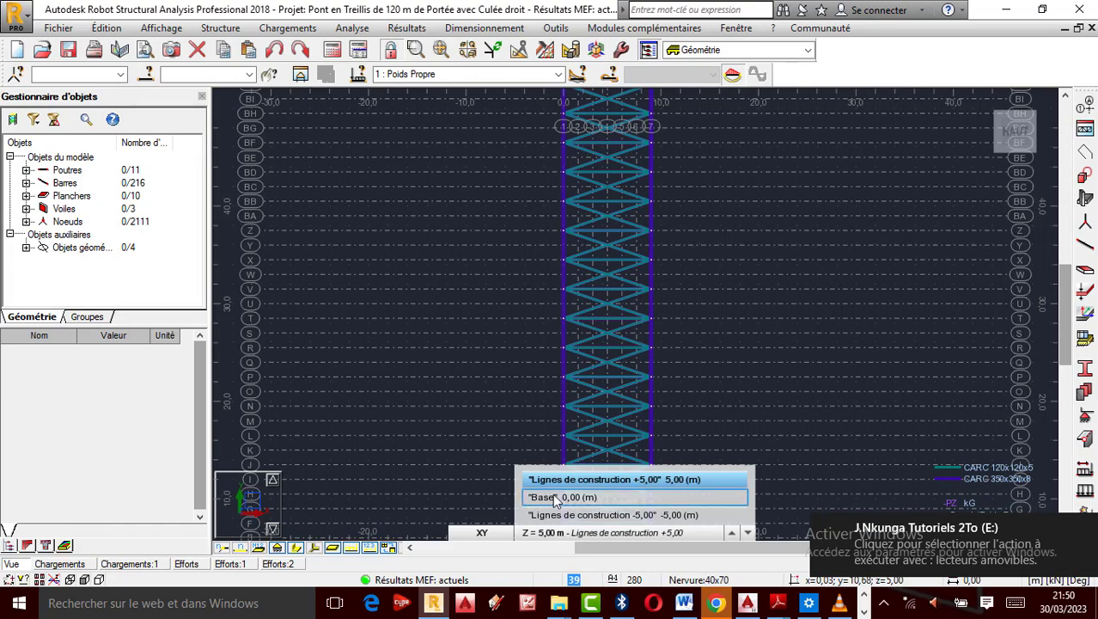
pyautogui.click(554, 497)
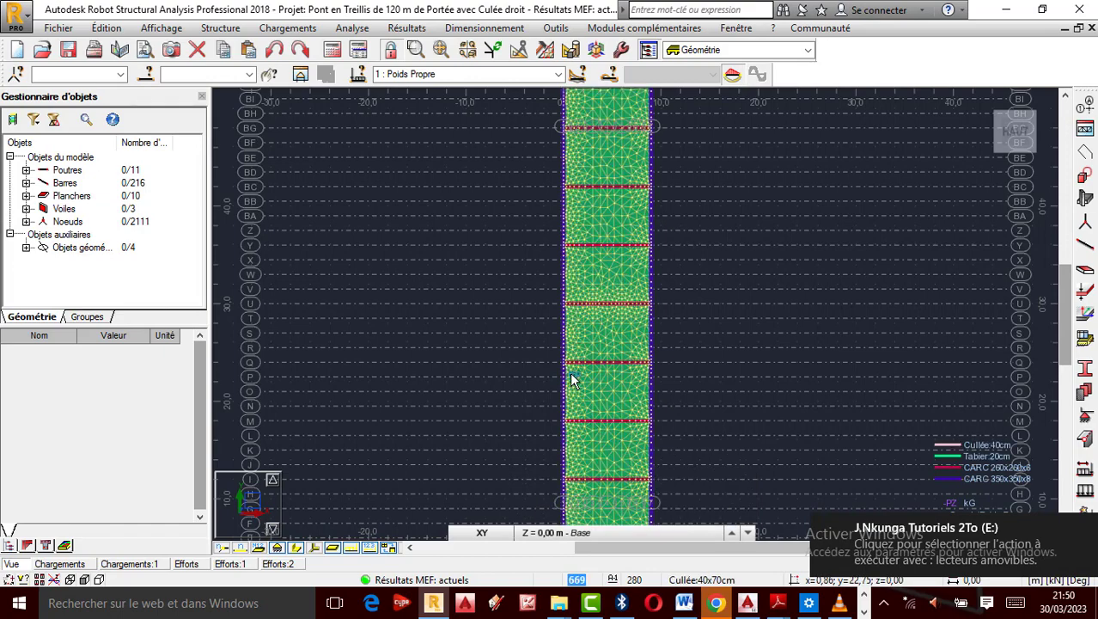
pyautogui.click(545, 534)
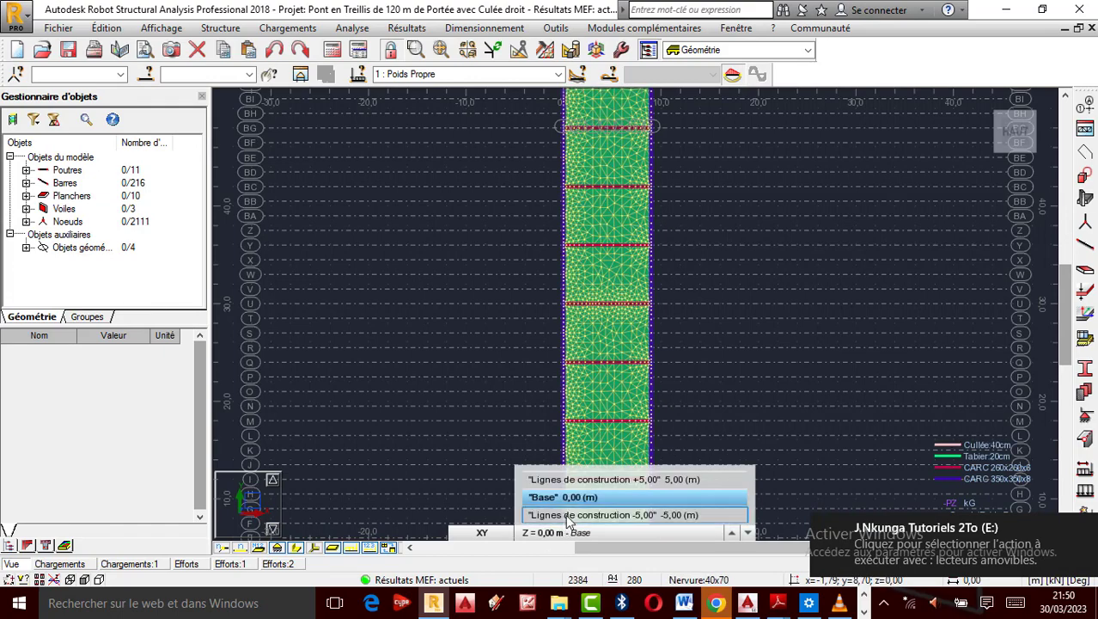
pyautogui.click(568, 517)
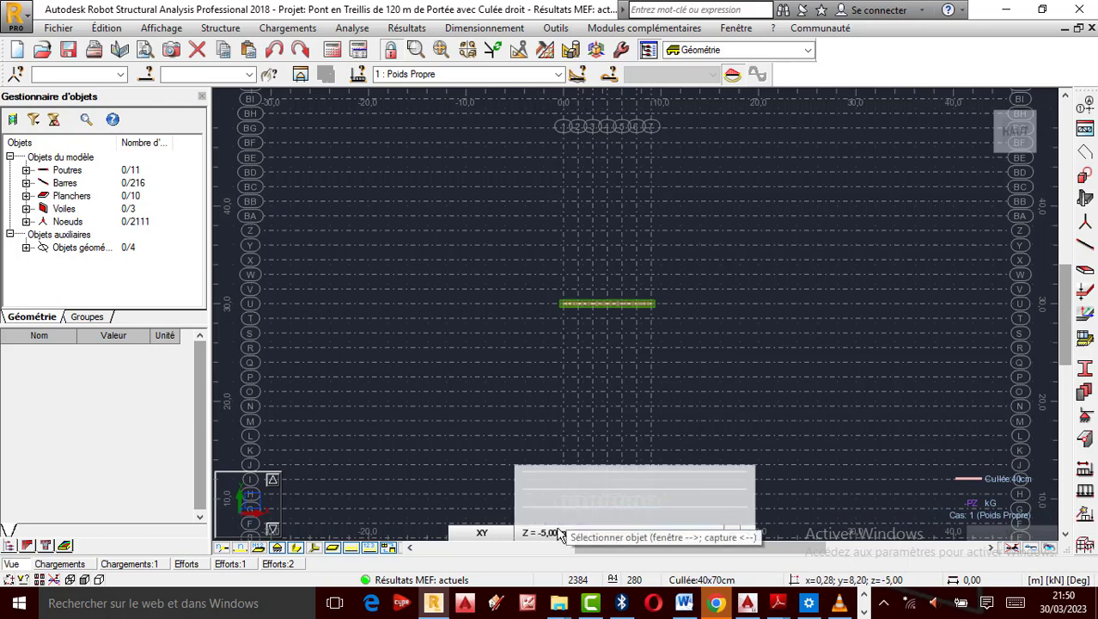
pyautogui.scroll(-1, 580, 399)
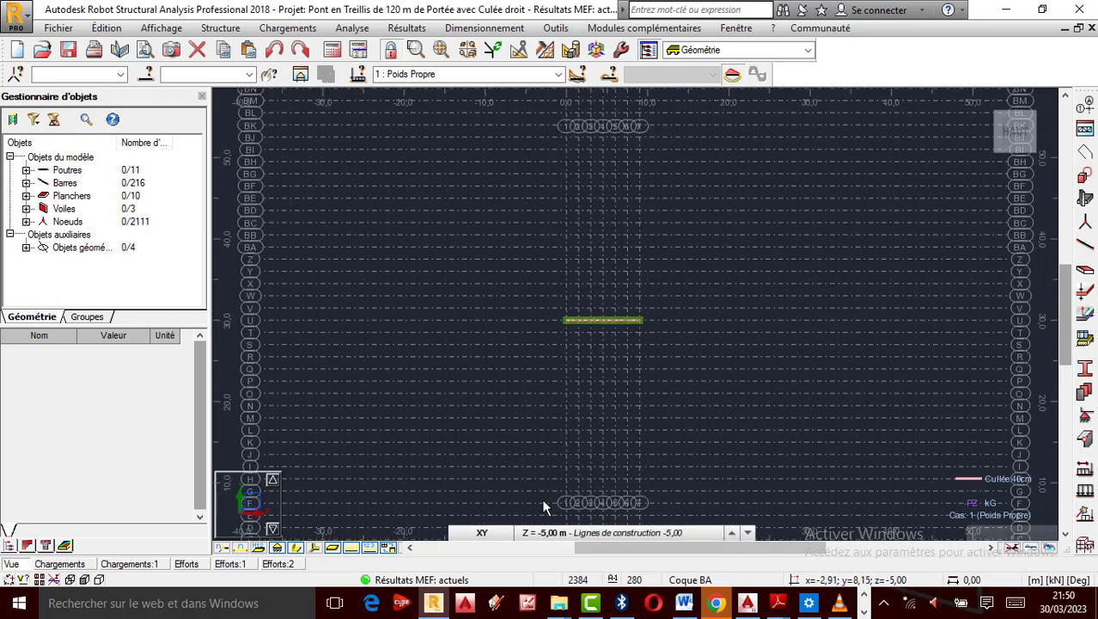
pyautogui.click(545, 533)
pyautogui.click(589, 500)
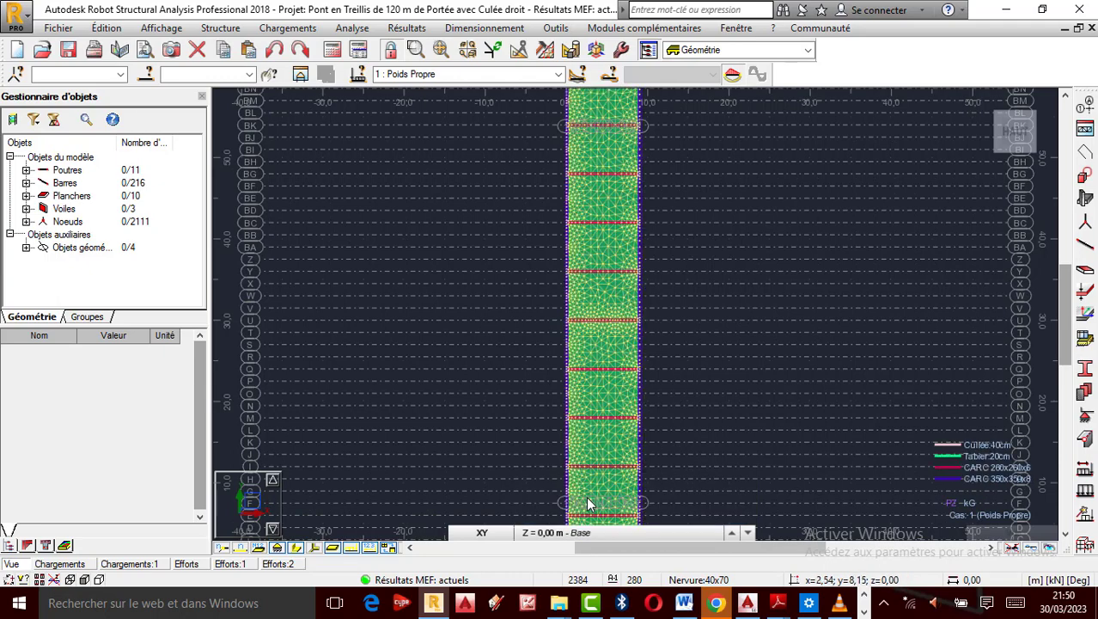
pyautogui.scroll(-1, 647, 294)
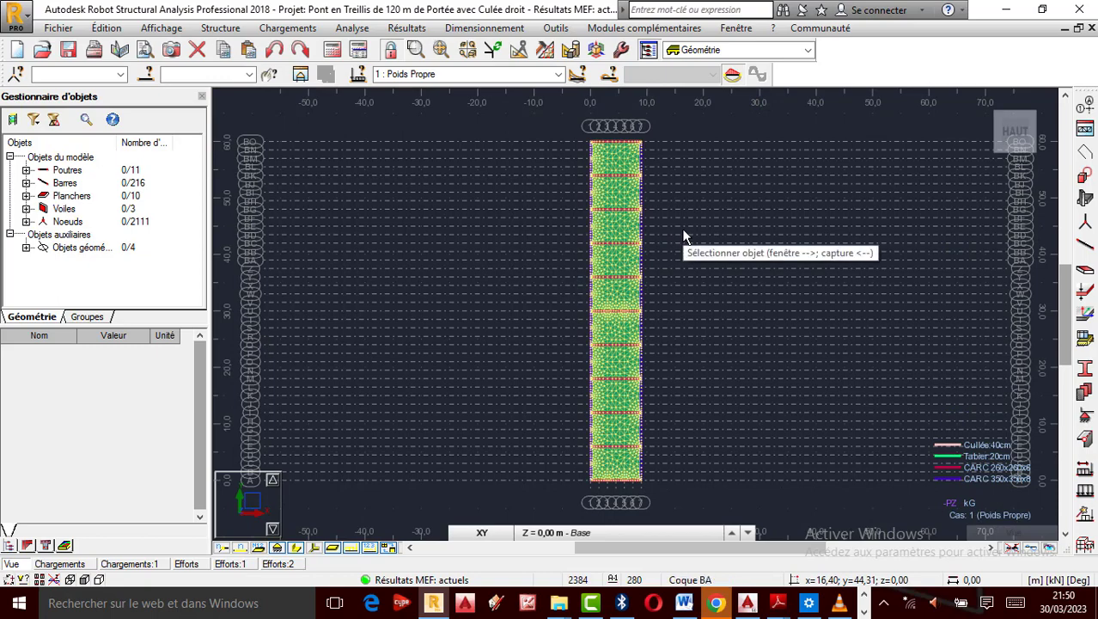
# Turn off the panel thickness display (Epaisseur des panneaux) in the Panneaux / EF display attributes.
pyautogui.rightClick(739, 208)
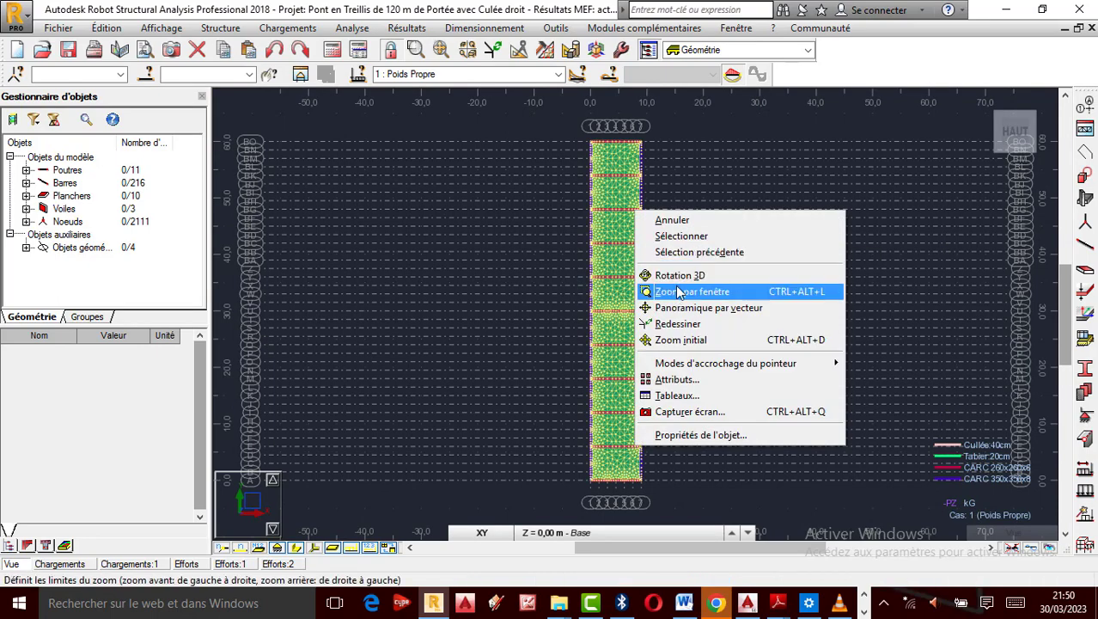
pyautogui.click(703, 382)
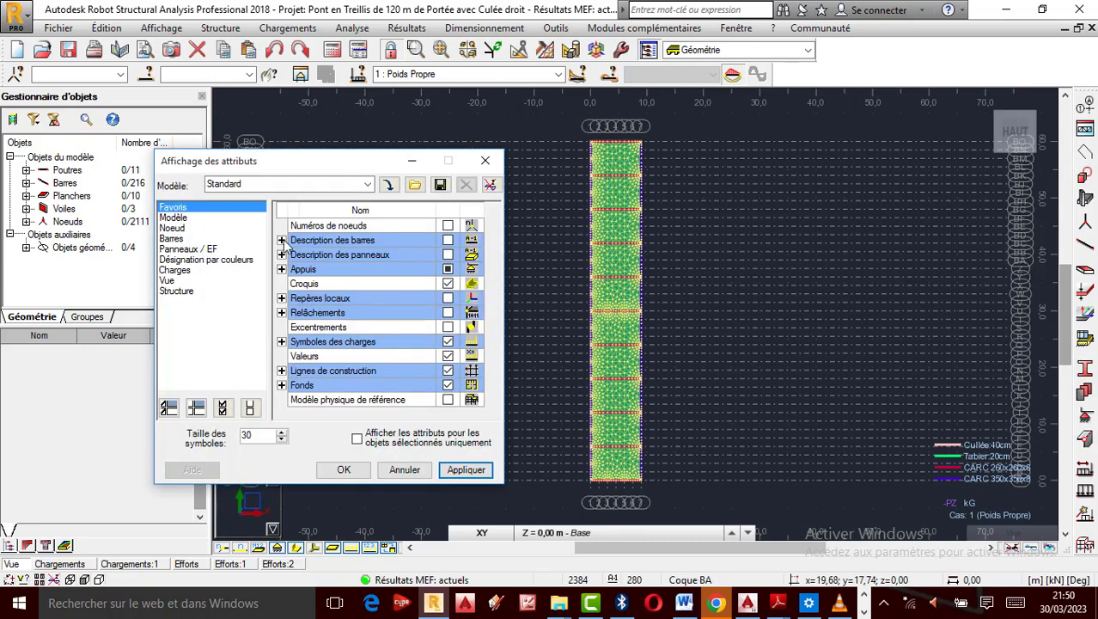
pyautogui.click(189, 249)
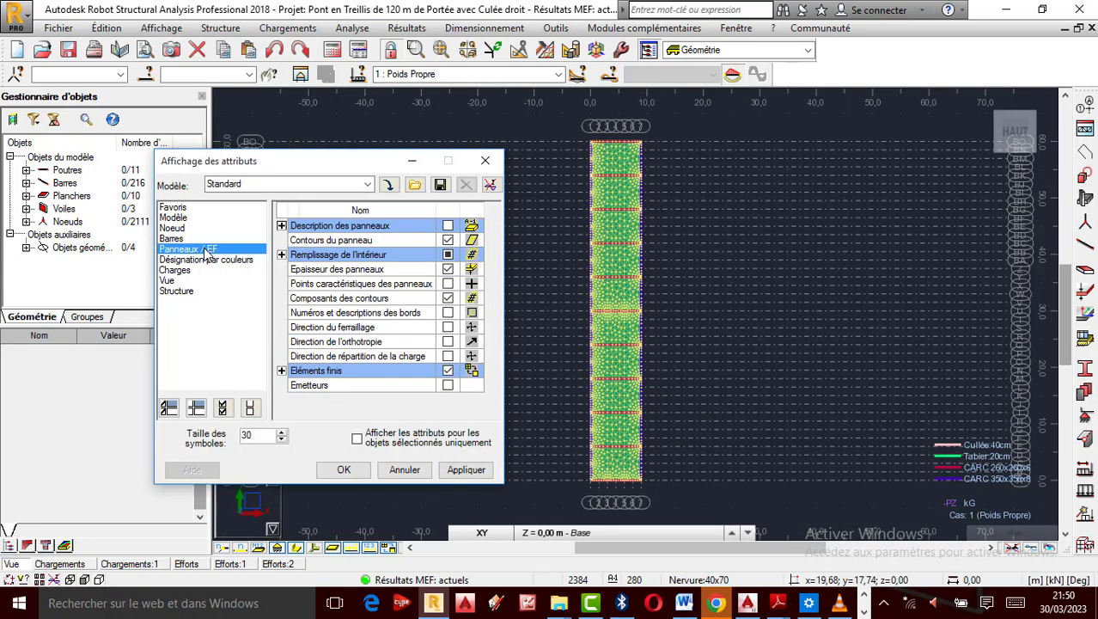
pyautogui.click(448, 269)
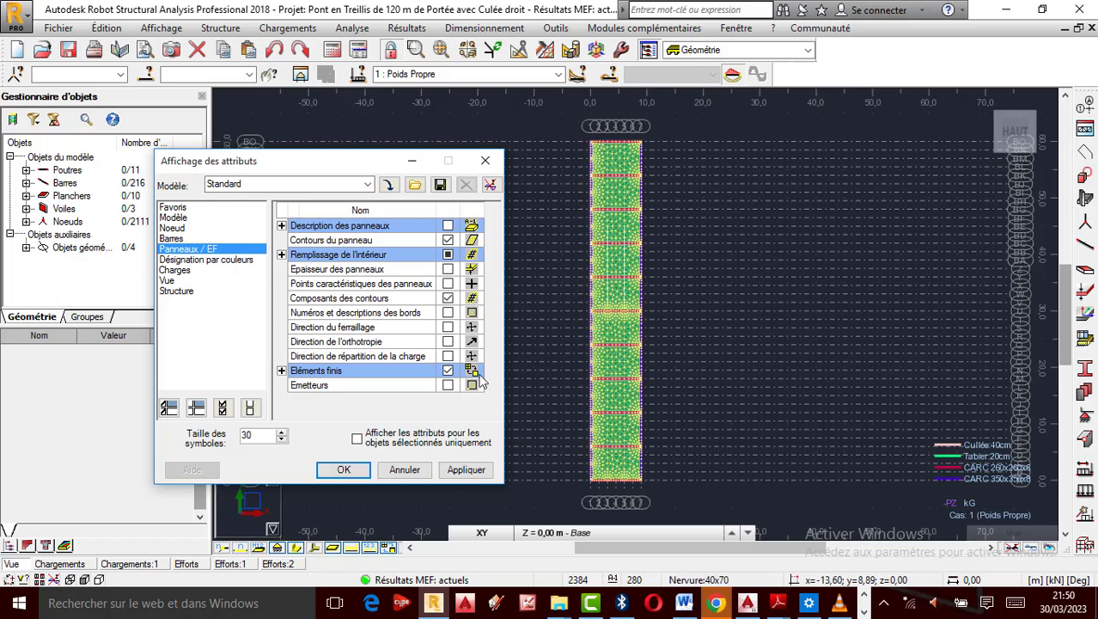
pyautogui.click(486, 160)
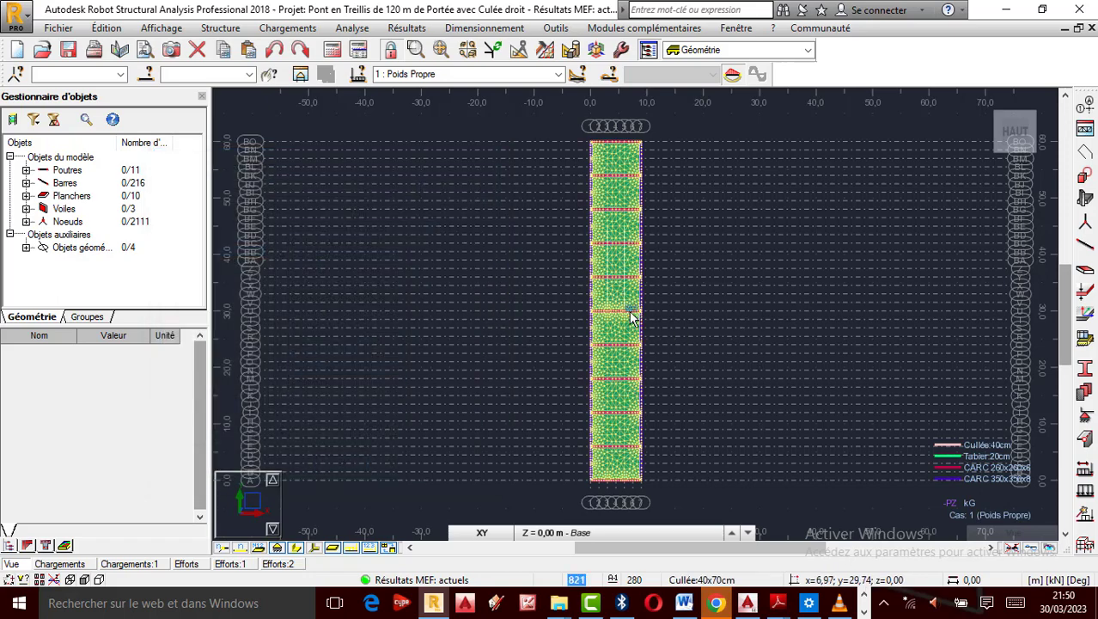
# Delete the polyline on the side of the deck nearer axis 7, agreeing to modify the calculated structure.
pyautogui.scroll(1, 619, 313)
pyautogui.scroll(2, 620, 315)
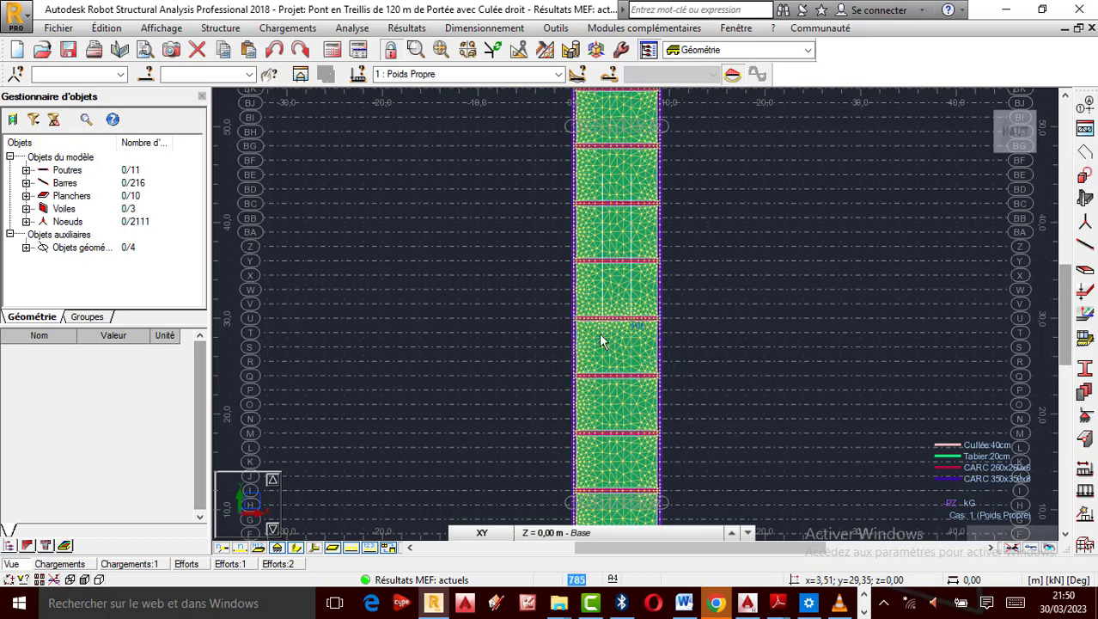
pyautogui.click(632, 301)
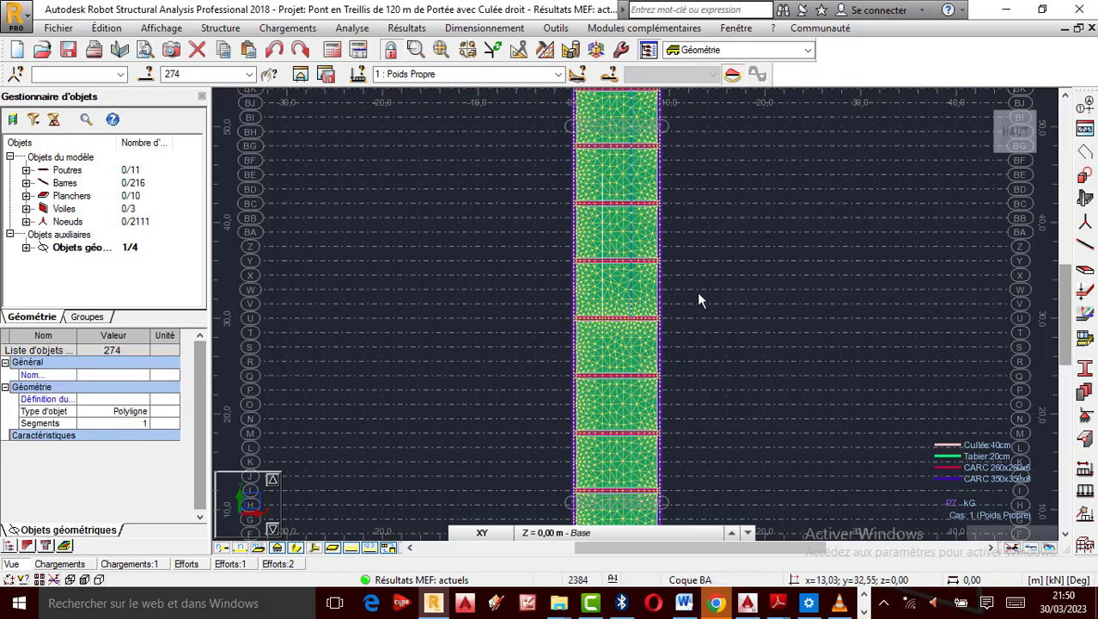
pyautogui.press('Delete')
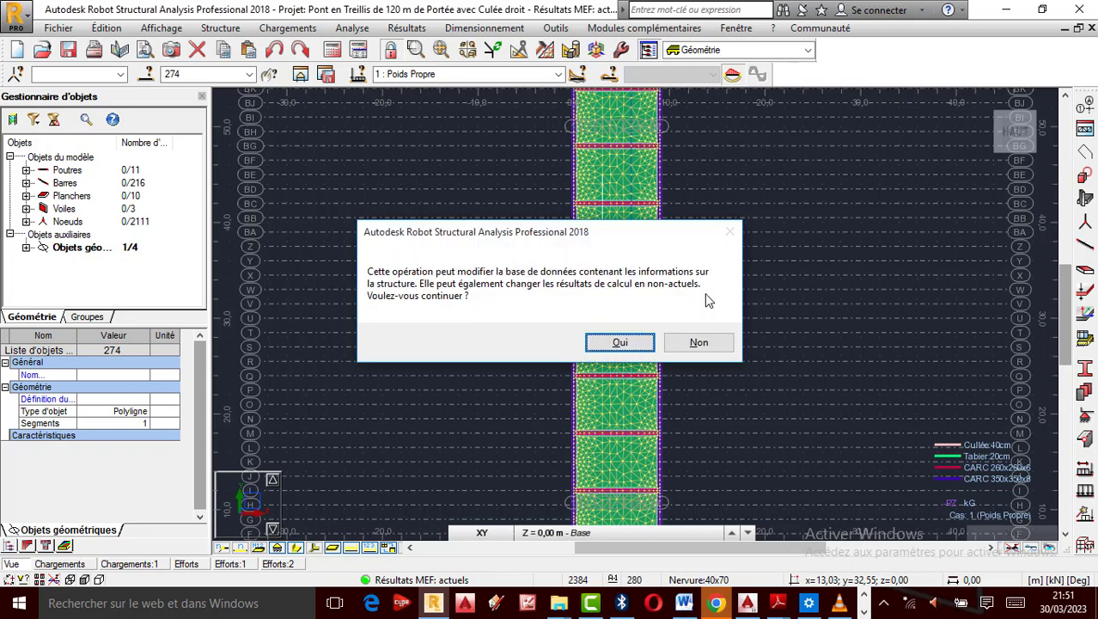
pyautogui.click(647, 342)
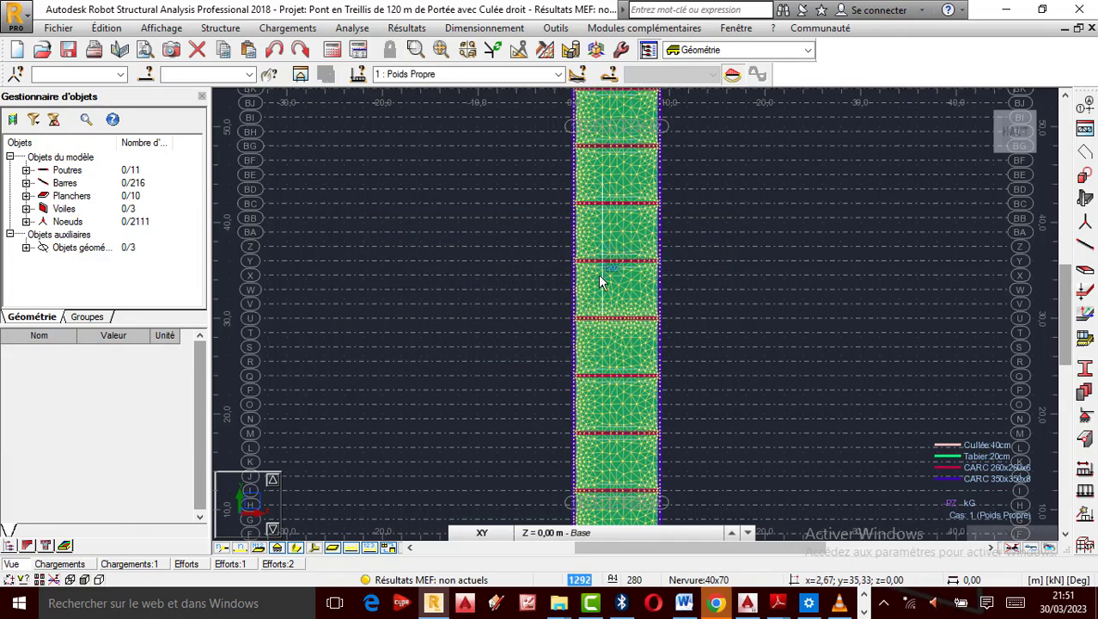
# Try to select the remaining lengthwise polyline on the deck.
pyautogui.scroll(2, 604, 279)
pyautogui.rightClick(758, 255)
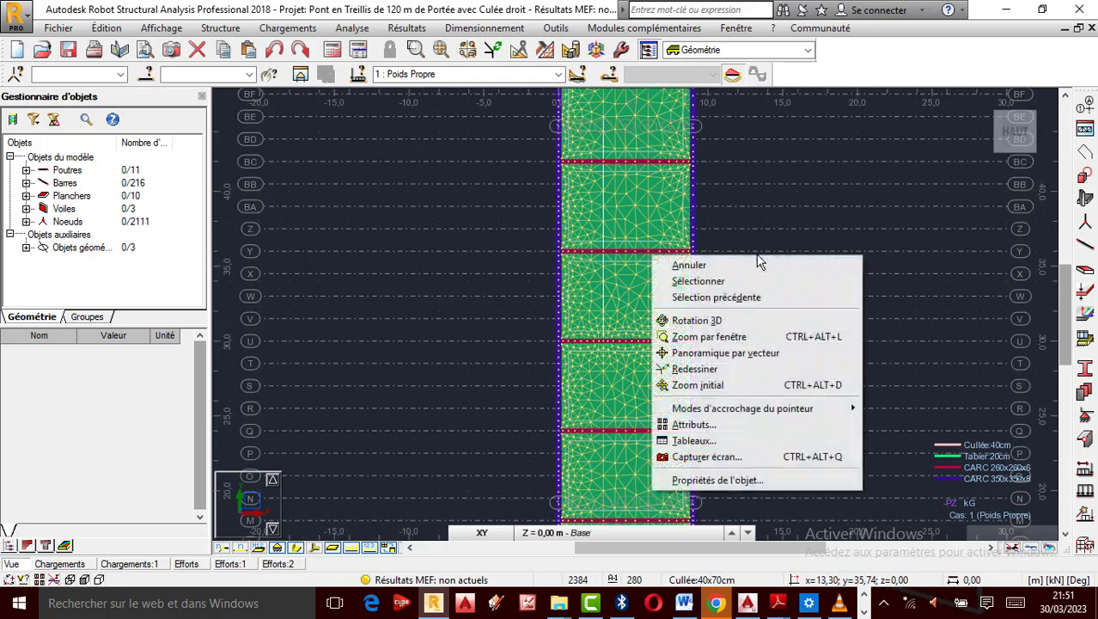
pyautogui.click(785, 217)
pyautogui.rightClick(785, 225)
pyautogui.click(748, 238)
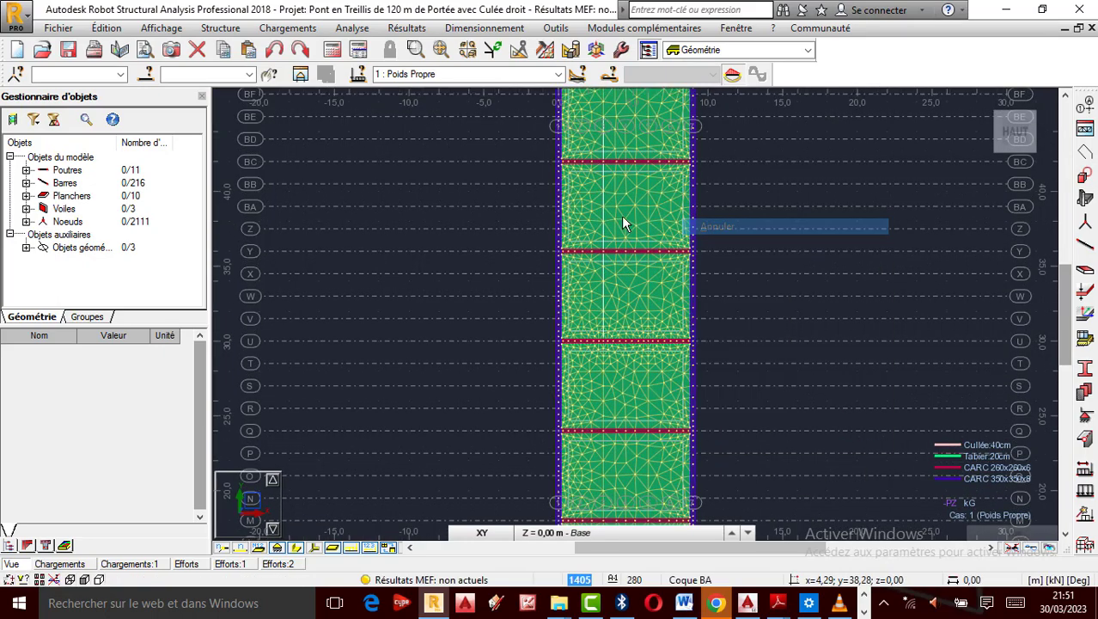
pyautogui.click(604, 286)
pyautogui.scroll(-2, 720, 300)
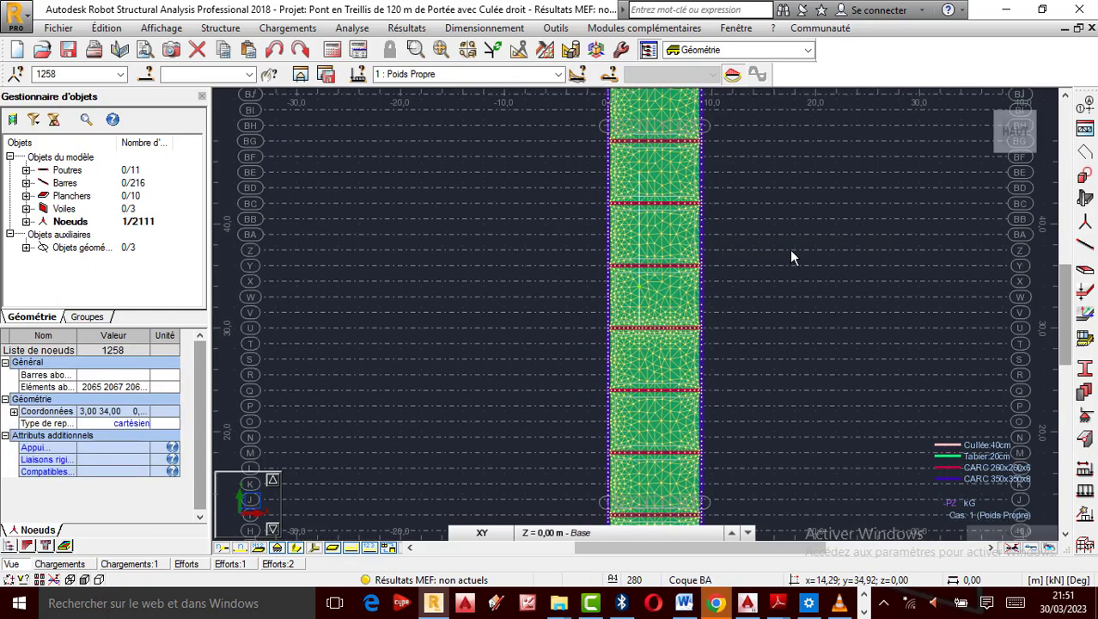
# Clear the selection, rotate the bridge back to a 3D view and inspect the first deck panel at the near abutment.
pyautogui.rightClick(781, 230)
pyautogui.click(760, 266)
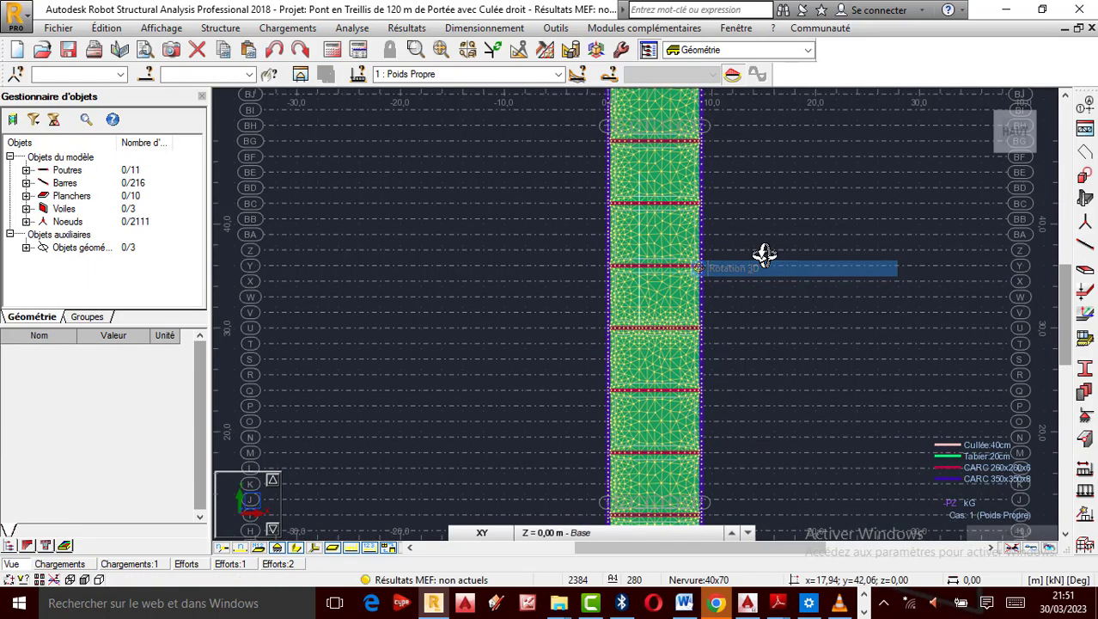
pyautogui.moveTo(706, 236); pyautogui.dragTo(748, 251)
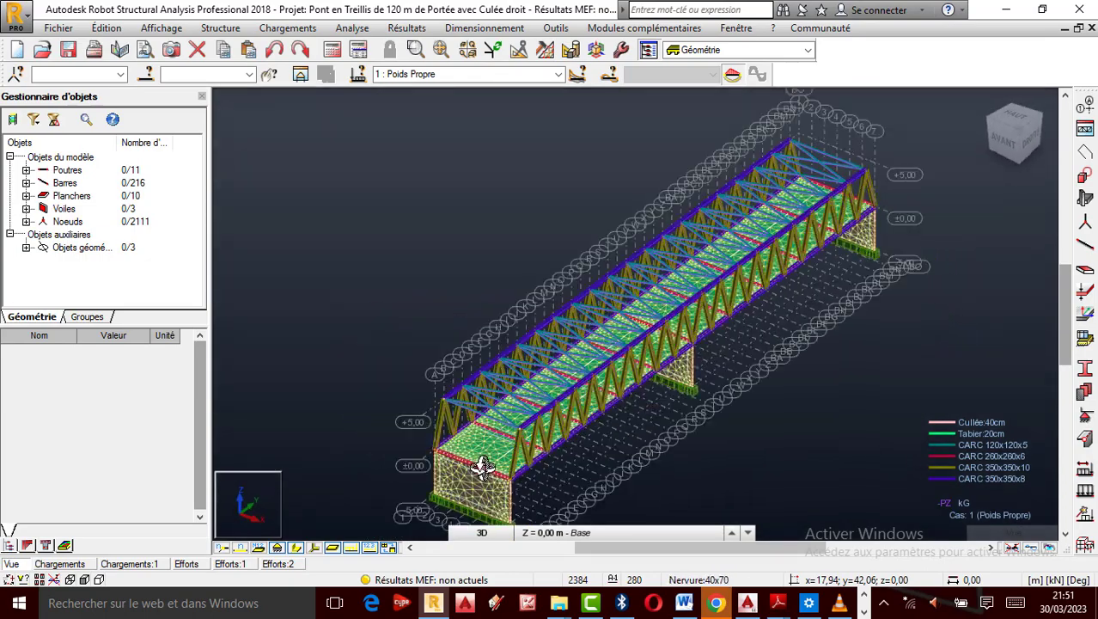
pyautogui.scroll(2, 490, 464)
pyautogui.scroll(-3, 466, 410)
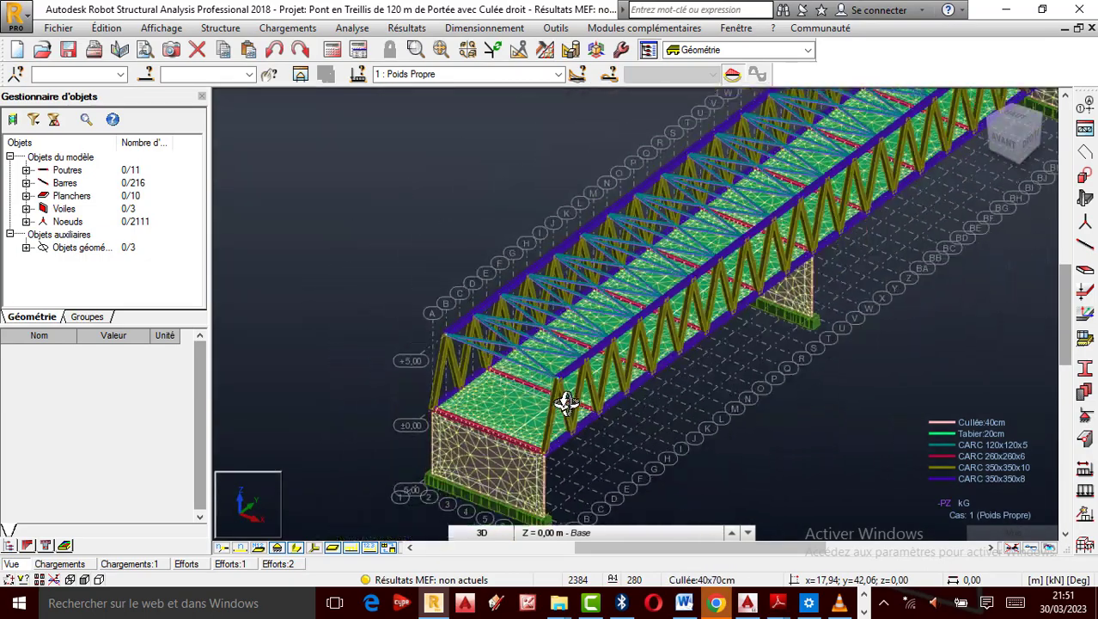
pyautogui.rightClick(295, 297)
pyautogui.click(349, 266)
pyautogui.scroll(3, 539, 434)
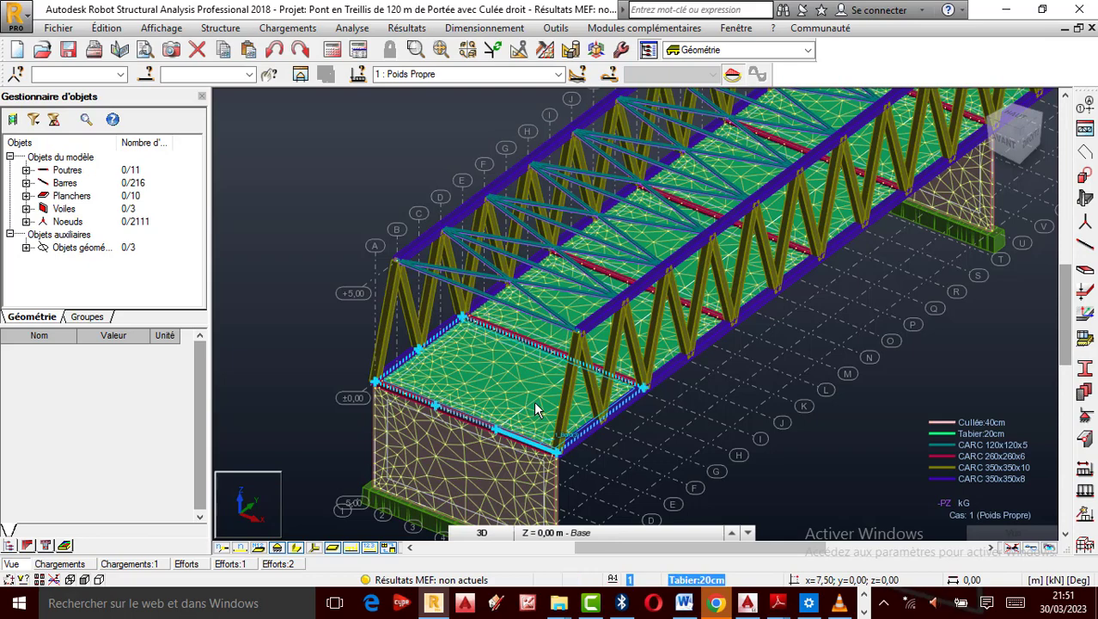
pyautogui.scroll(-2, 528, 410)
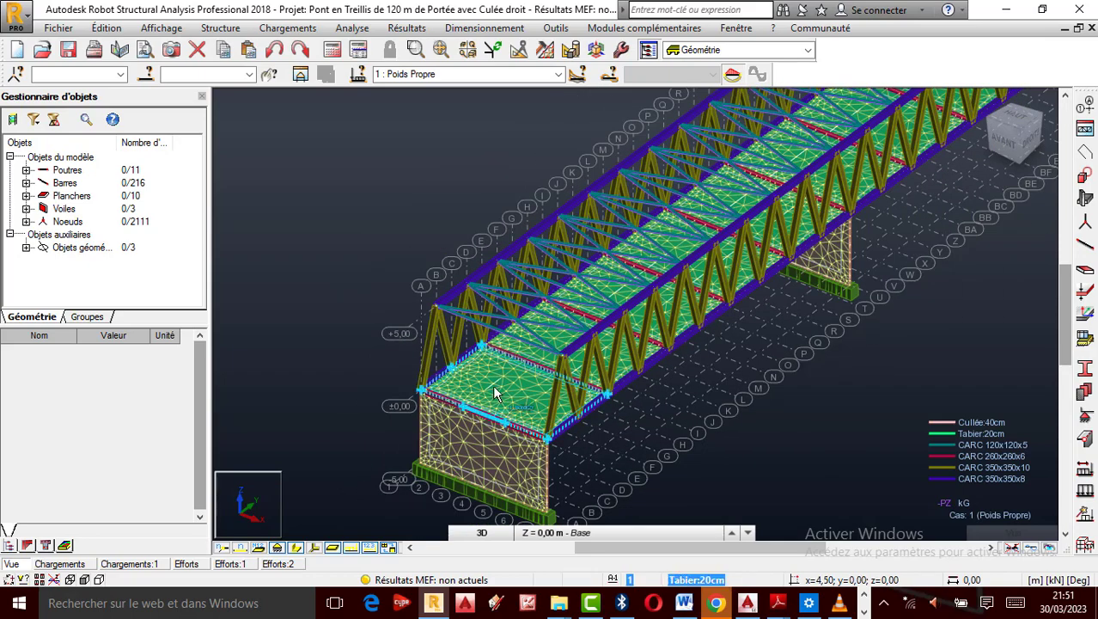
pyautogui.scroll(2, 490, 393)
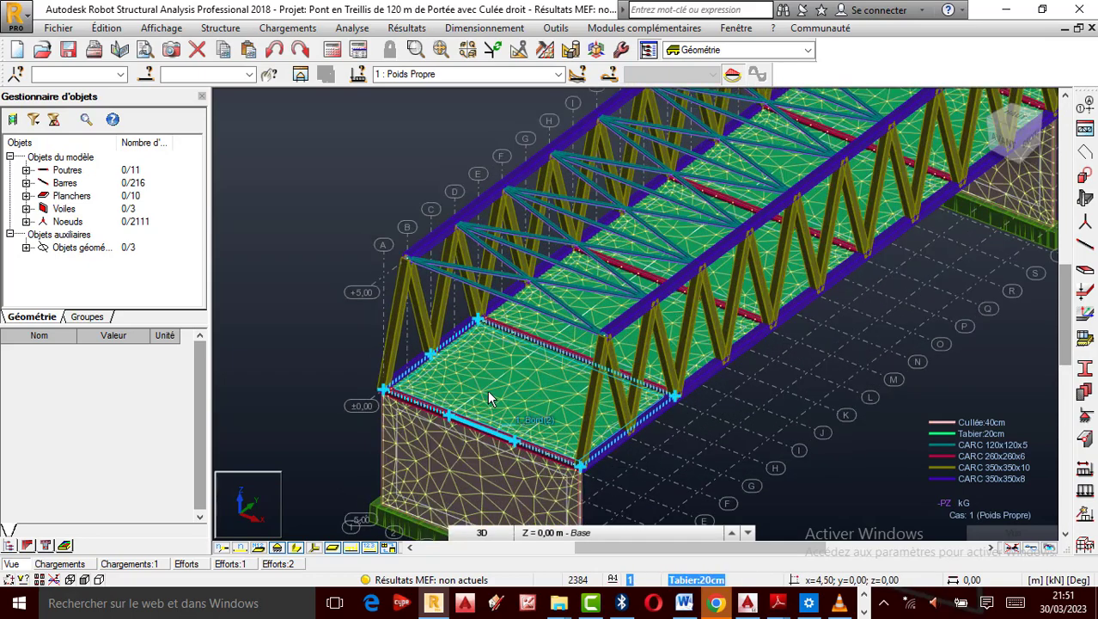
# Delete the crosswise polyline on the first deck panel and the lengthwise polyline on the deck nearer axis 7.
pyautogui.click(492, 385)
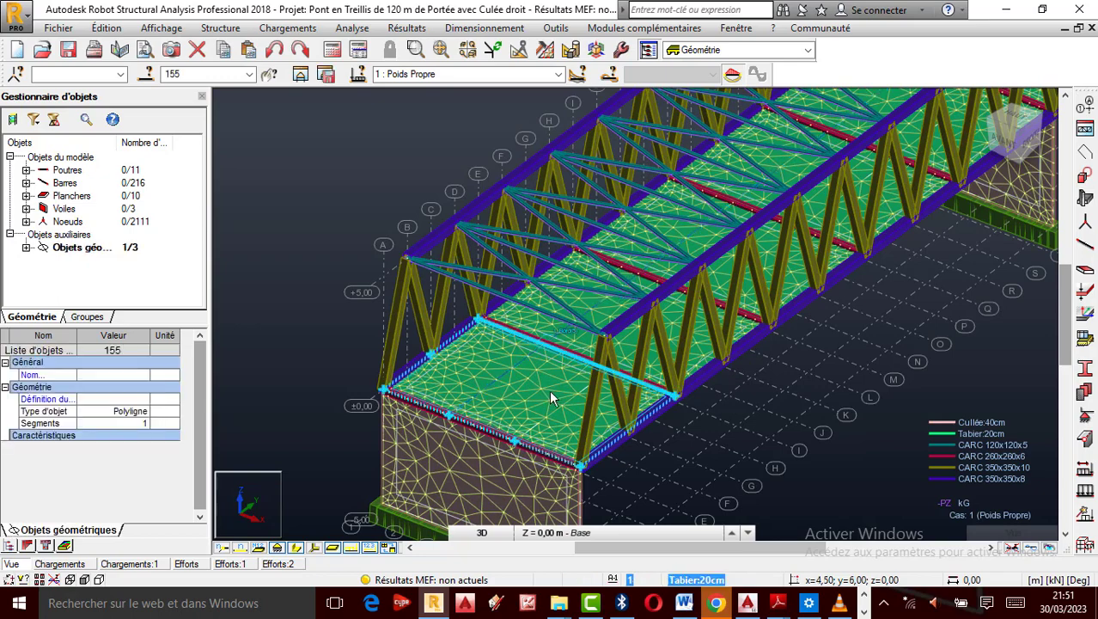
pyautogui.press('Delete')
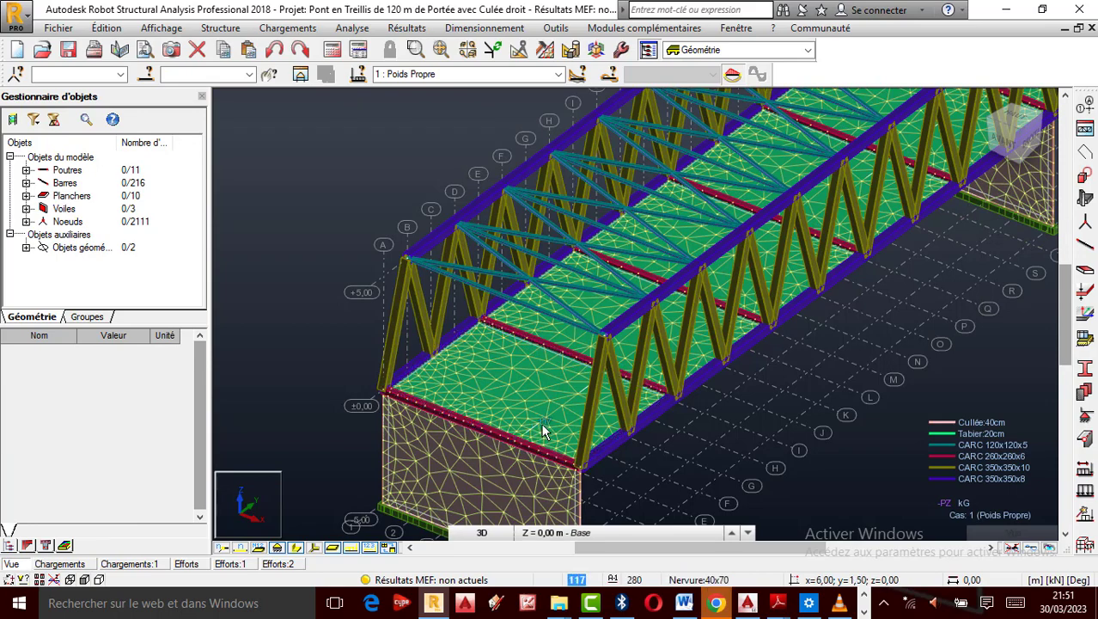
pyautogui.scroll(-2, 536, 432)
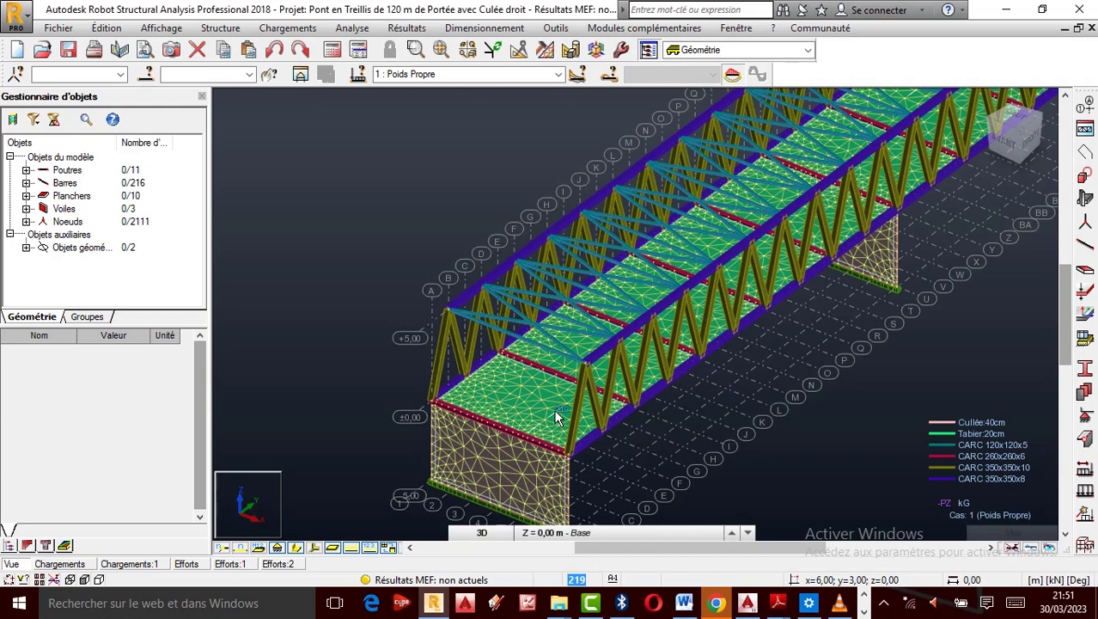
pyautogui.click(550, 413)
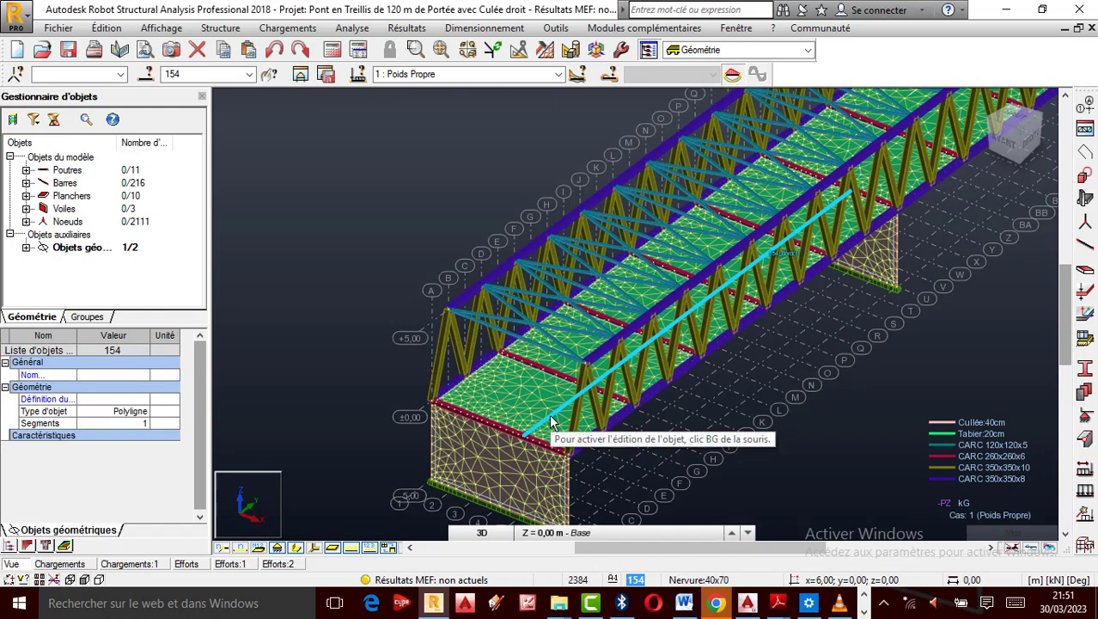
pyautogui.press('Delete')
# Switch to the XY plan view at Z = 0,00 m and inspect the deck for remaining polylines.
pyautogui.scroll(-1, 606, 374)
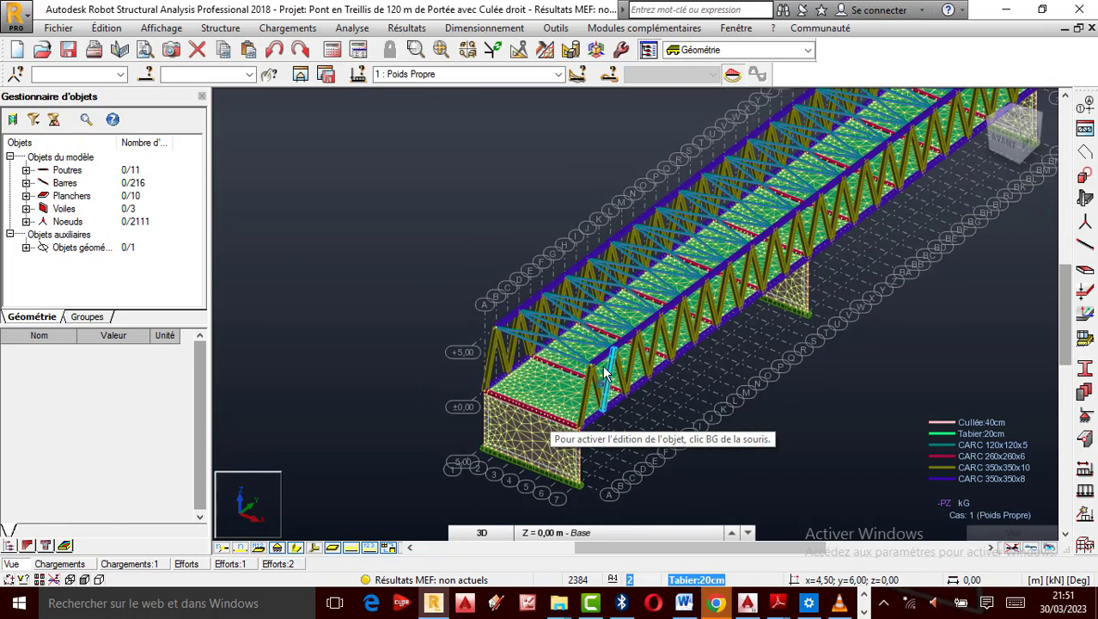
pyautogui.scroll(-1, 713, 309)
pyautogui.scroll(2, 713, 310)
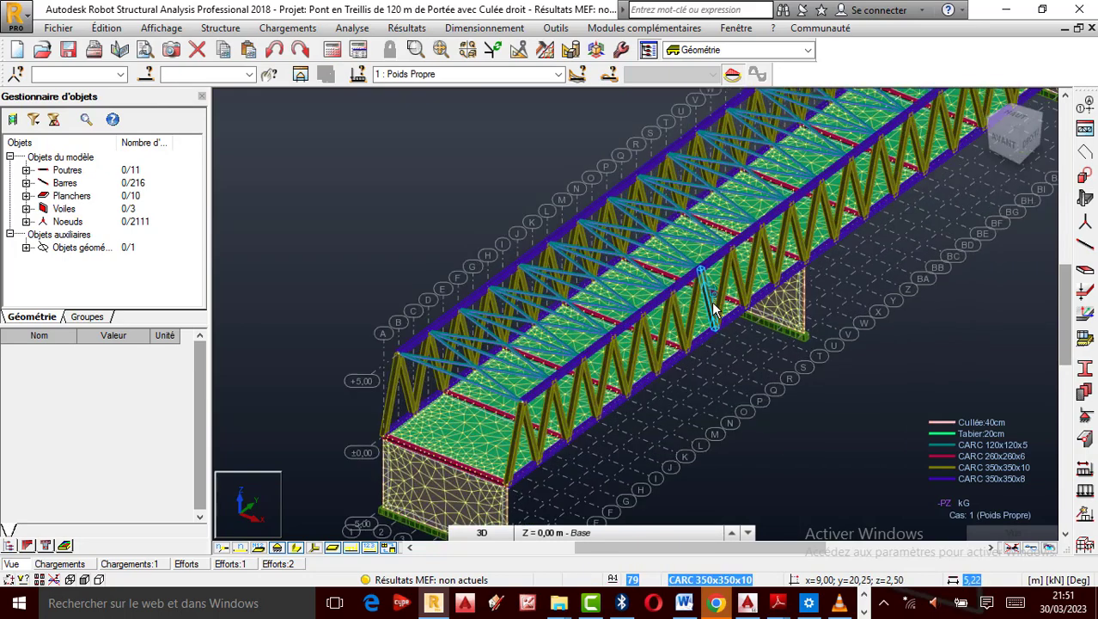
pyautogui.click(481, 532)
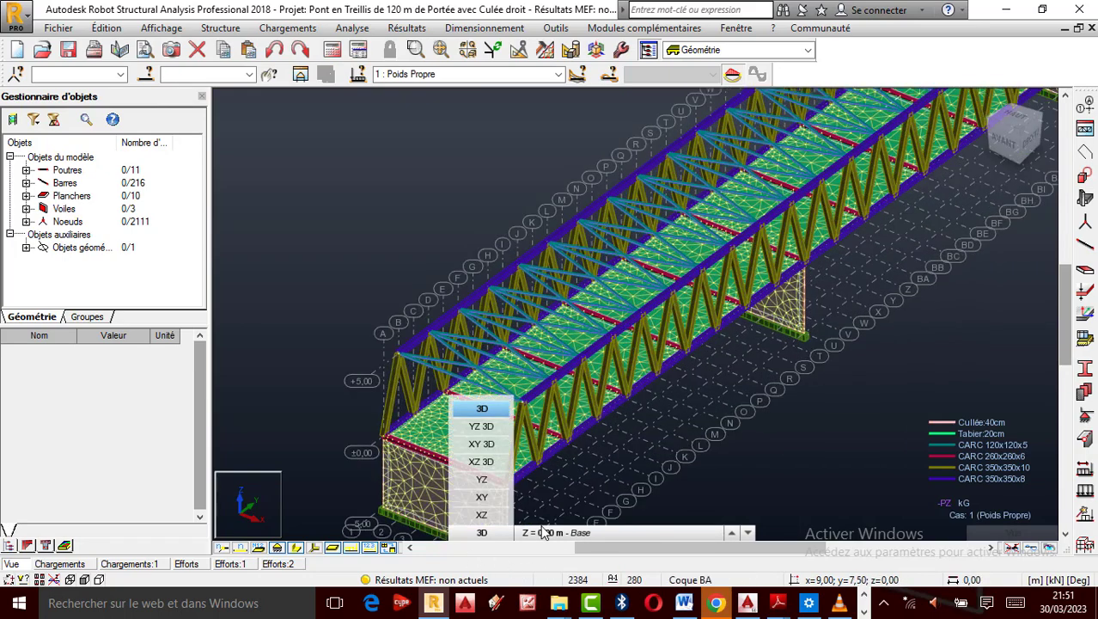
pyautogui.click(481, 496)
pyautogui.scroll(-5, 632, 318)
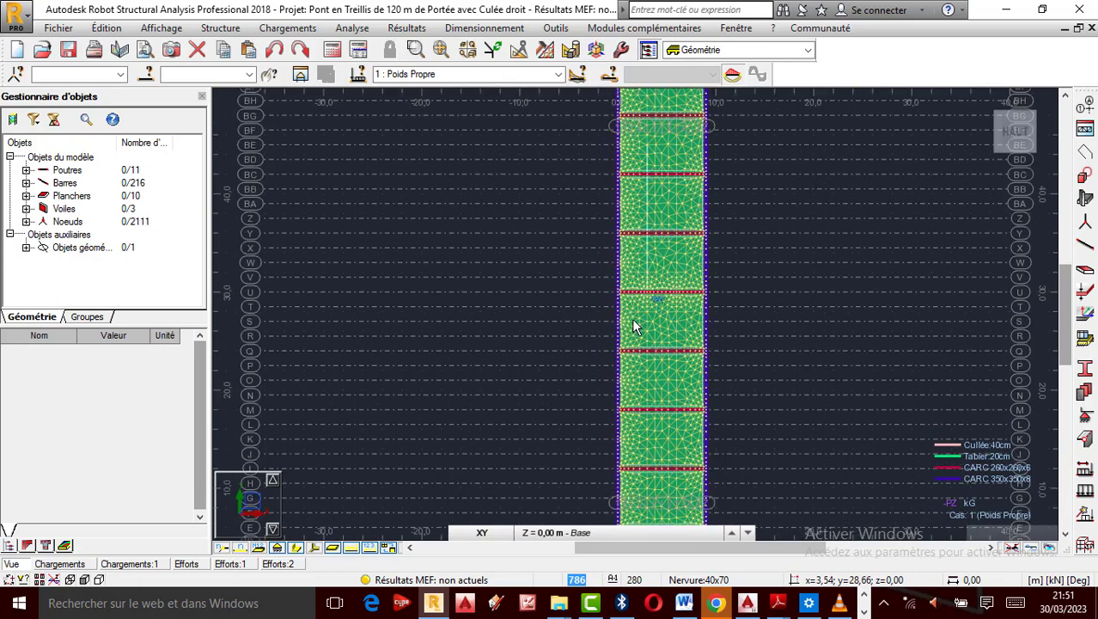
pyautogui.scroll(1, 630, 259)
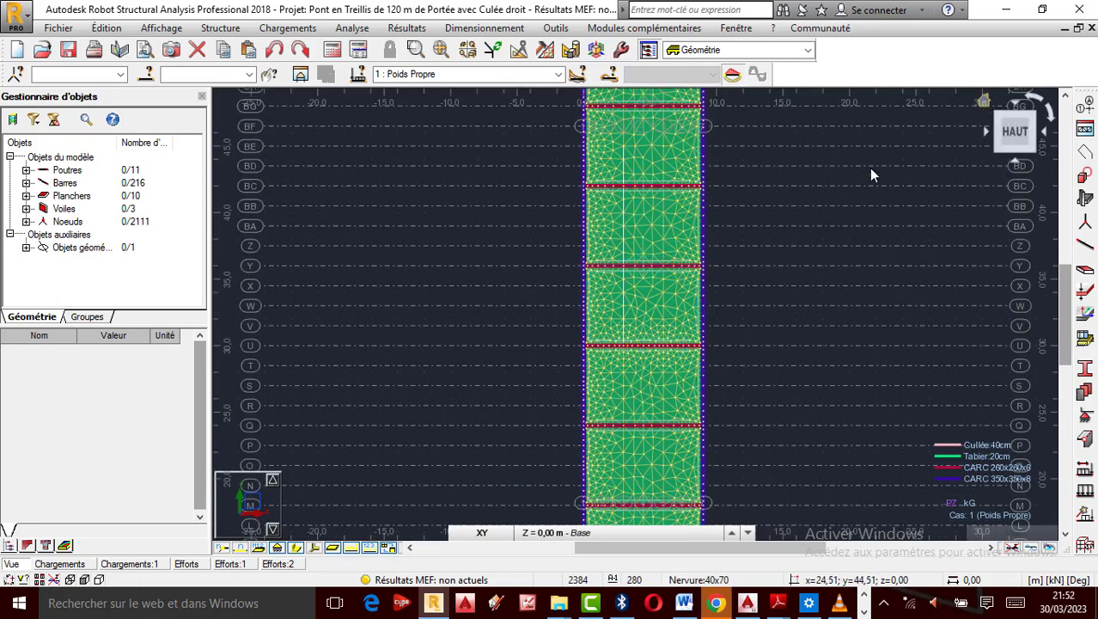
# Return to a 3D view of the bridge's far end and delete the last lengthwise polyline on the deck.
pyautogui.keyDown('shift'); pyautogui.moveTo(871, 174); pyautogui.dragTo(560, 319, button='middle'); pyautogui.keyUp('shift')
pyautogui.scroll(1, 640, 301)
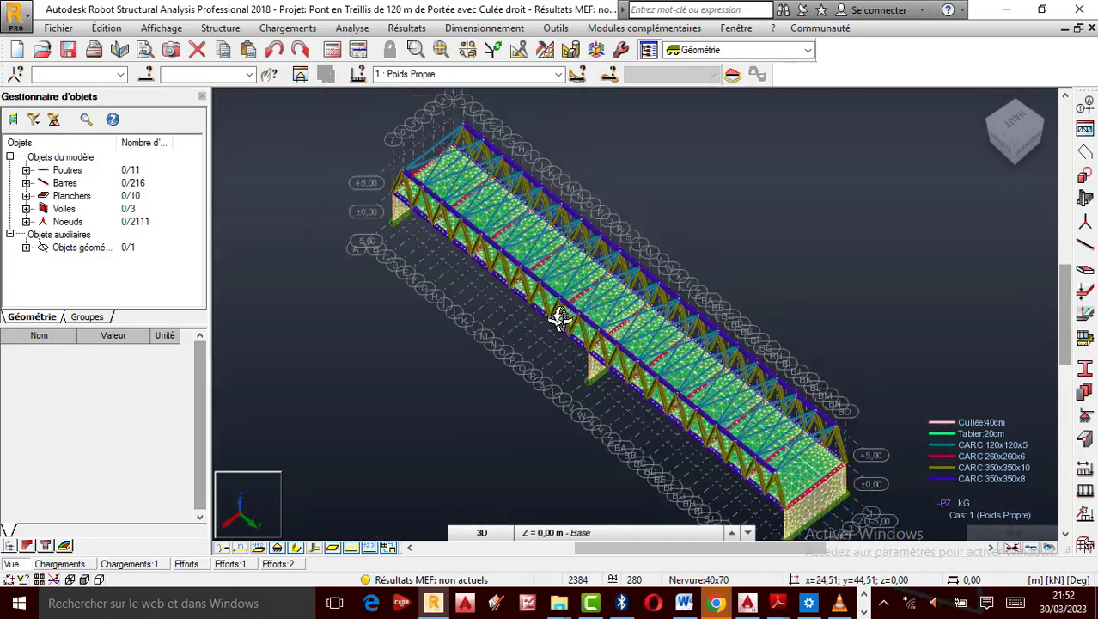
pyautogui.scroll(2, 838, 462)
pyautogui.rightClick(839, 328)
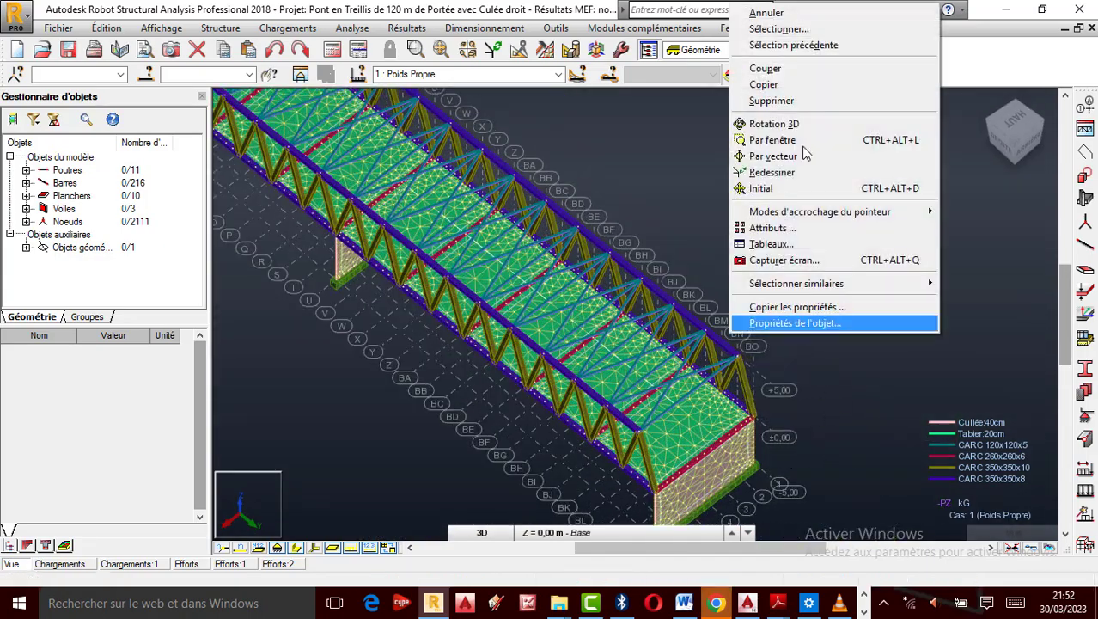
pyautogui.click(767, 12)
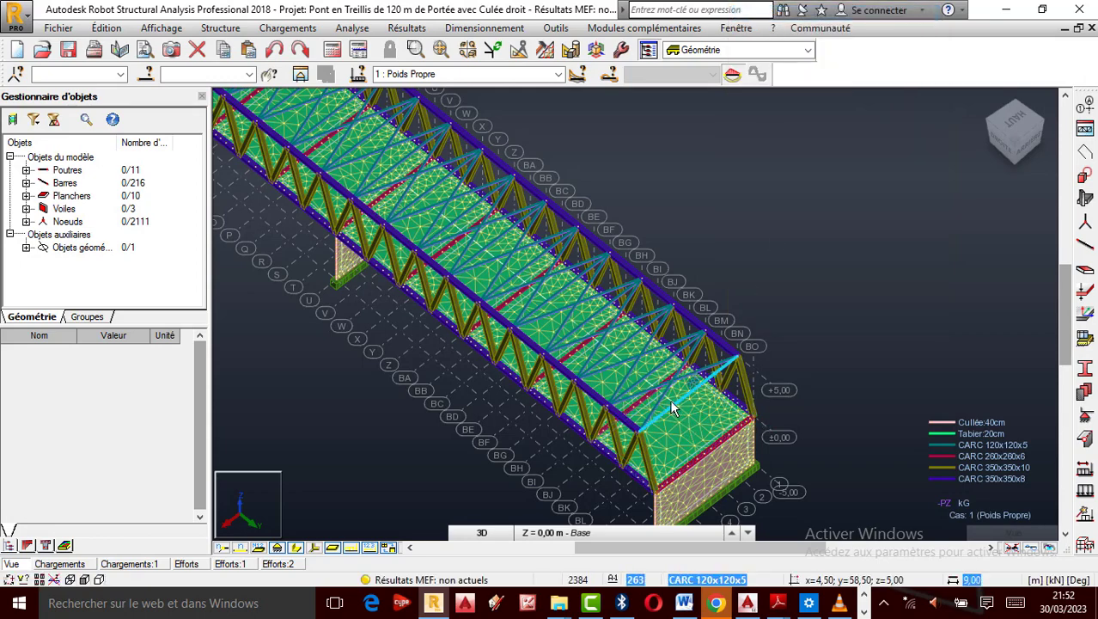
pyautogui.scroll(1, 686, 411)
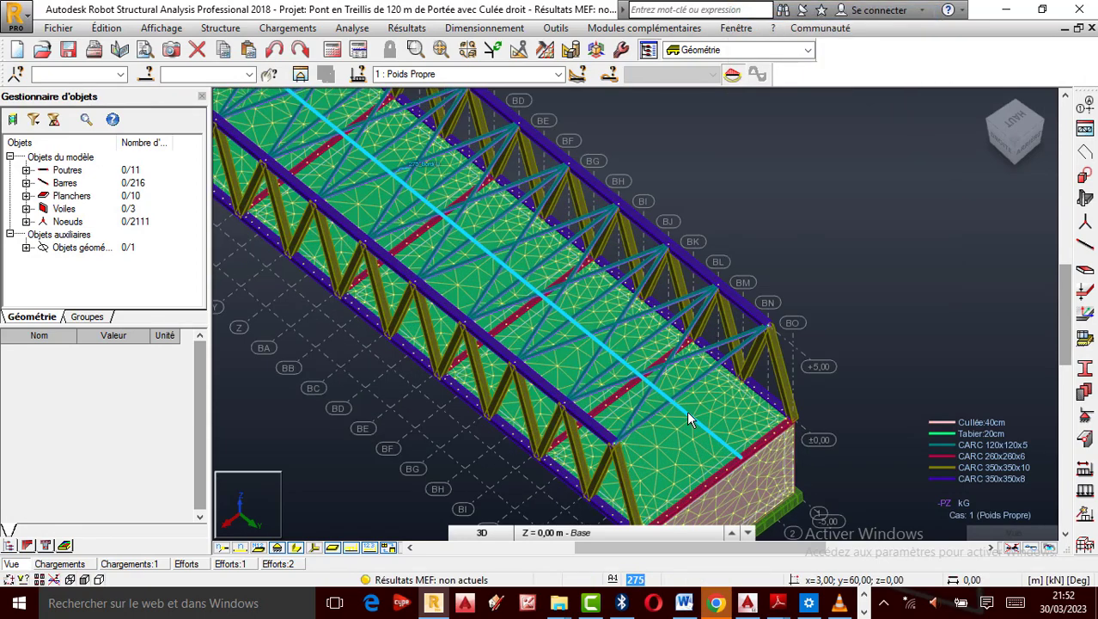
pyautogui.click(688, 411)
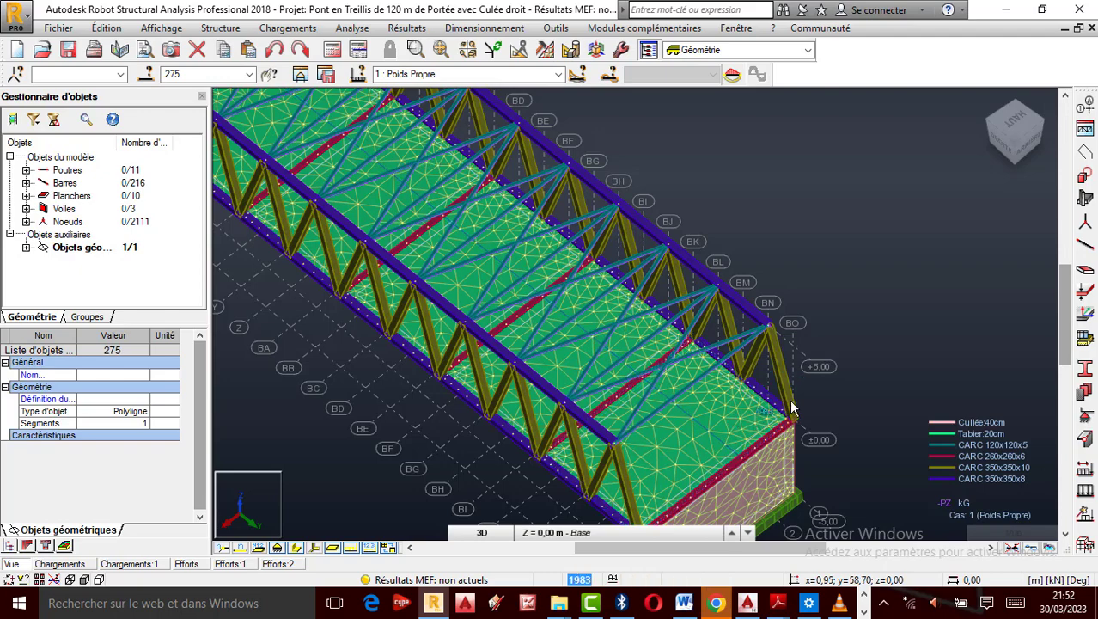
pyautogui.scroll(-1, 835, 381)
pyautogui.press('Delete')
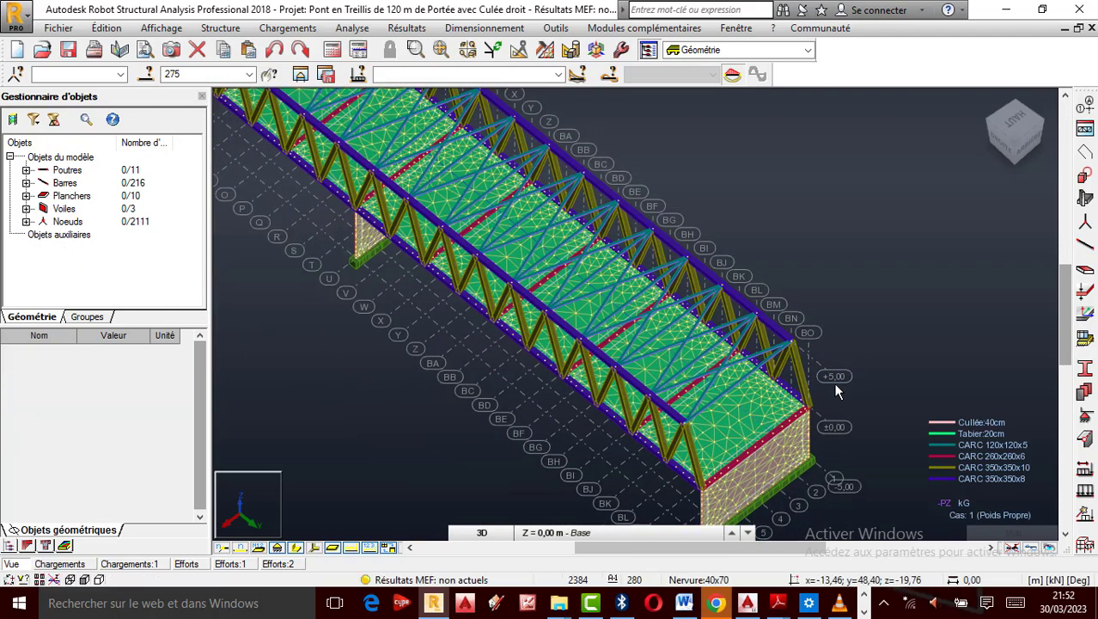
# Show the bridge in XY plan view at Z = 0,00 m and examine the deck up to its end at axis BO.
pyautogui.scroll(-1, 835, 383)
pyautogui.scroll(-2, 838, 385)
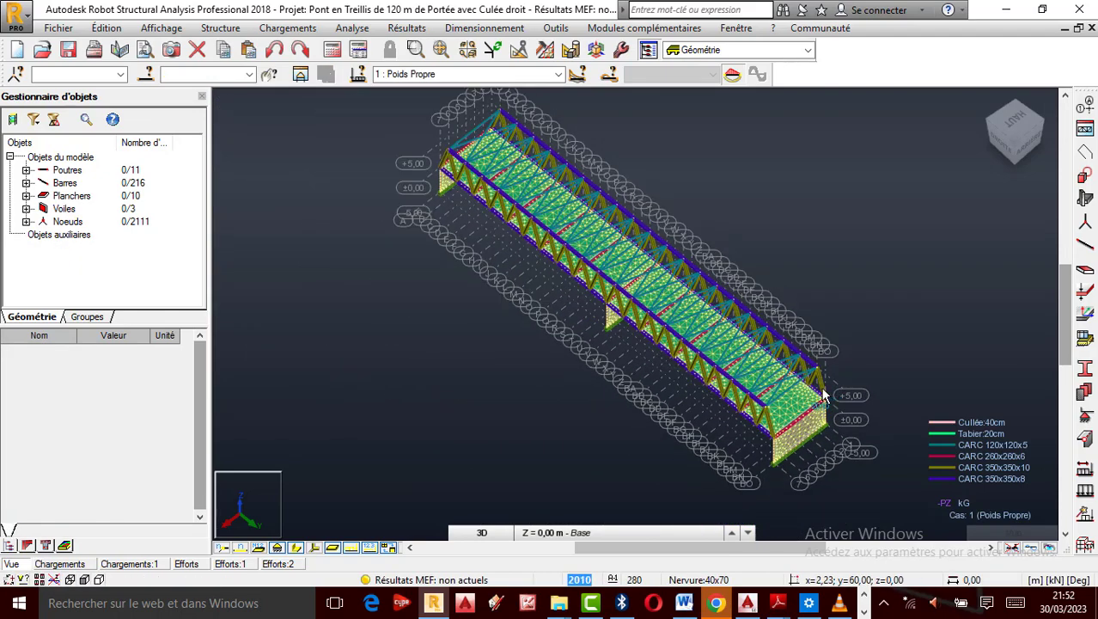
pyautogui.click(496, 533)
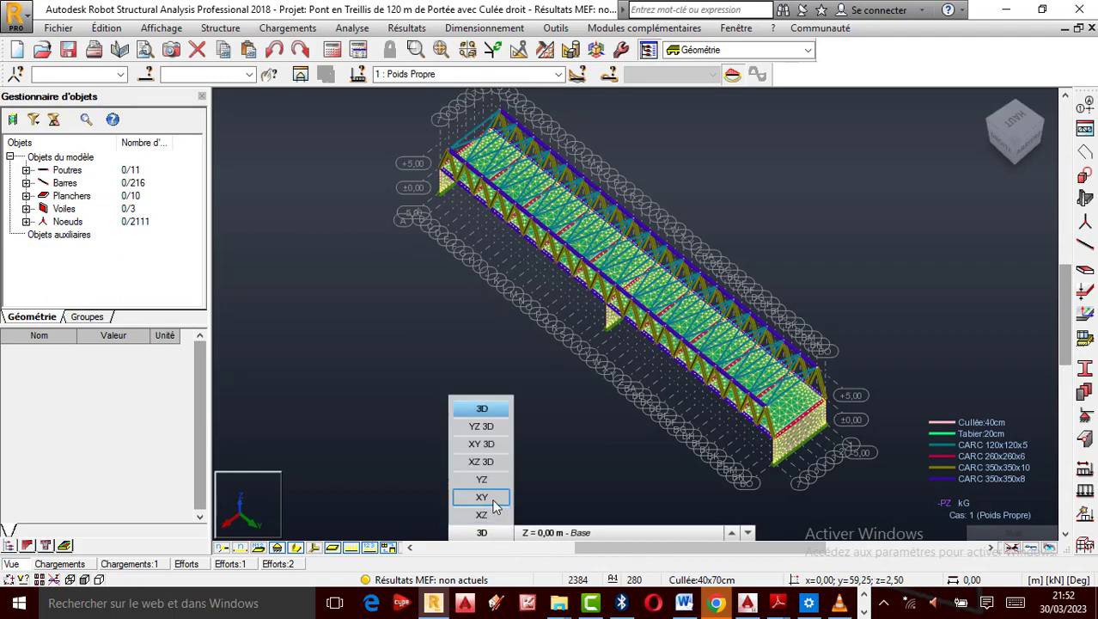
pyautogui.click(484, 498)
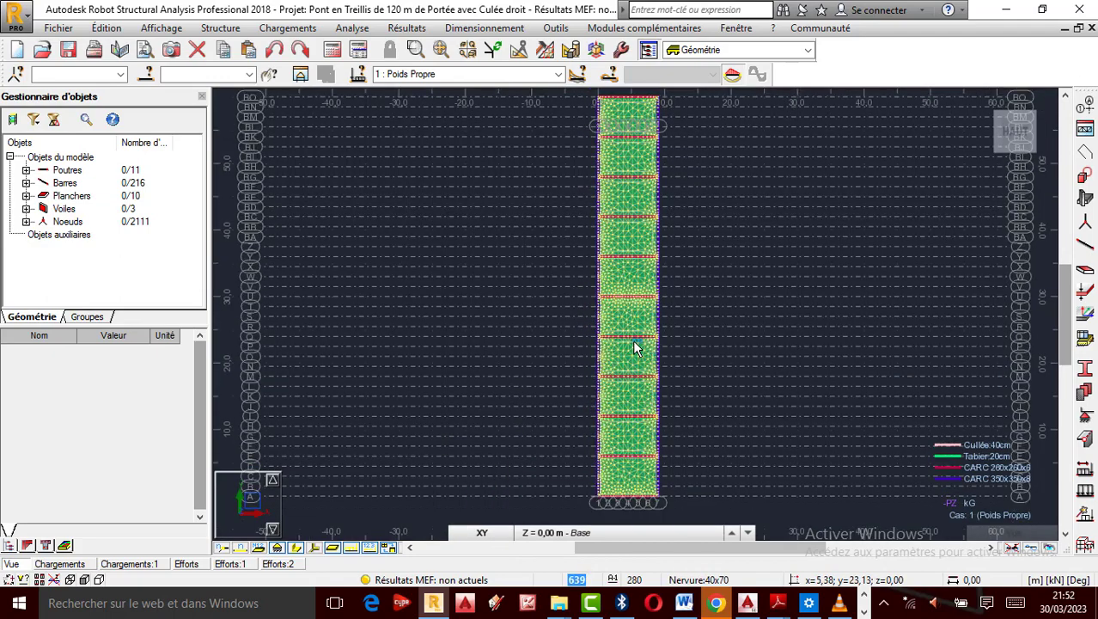
pyautogui.scroll(5, 634, 348)
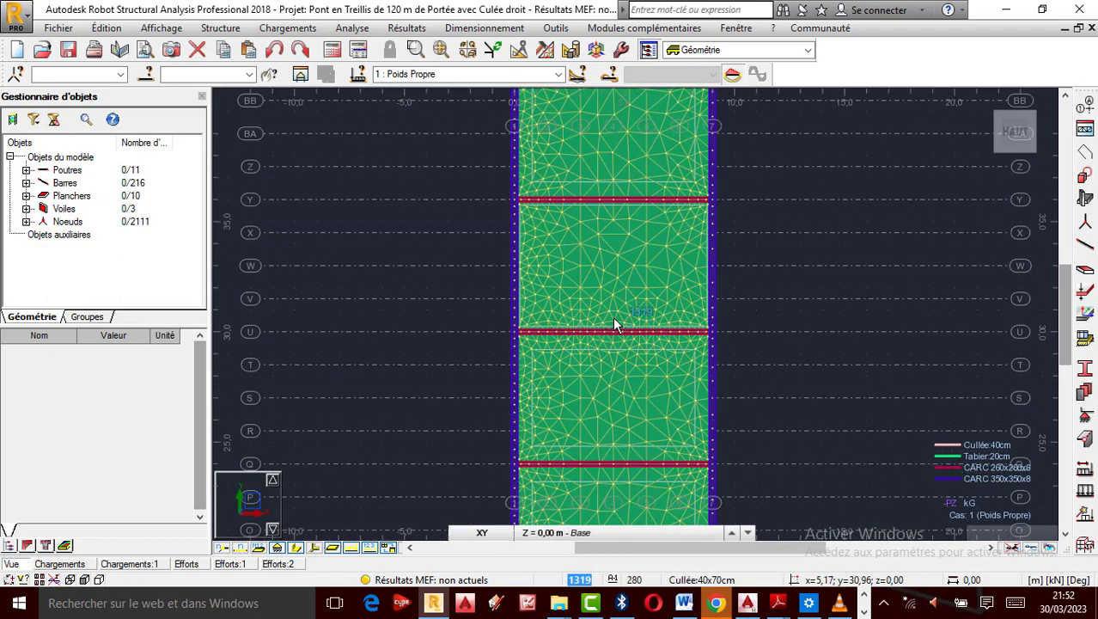
pyautogui.scroll(-3, 615, 327)
pyautogui.scroll(-4, 606, 333)
pyautogui.scroll(3, 597, 159)
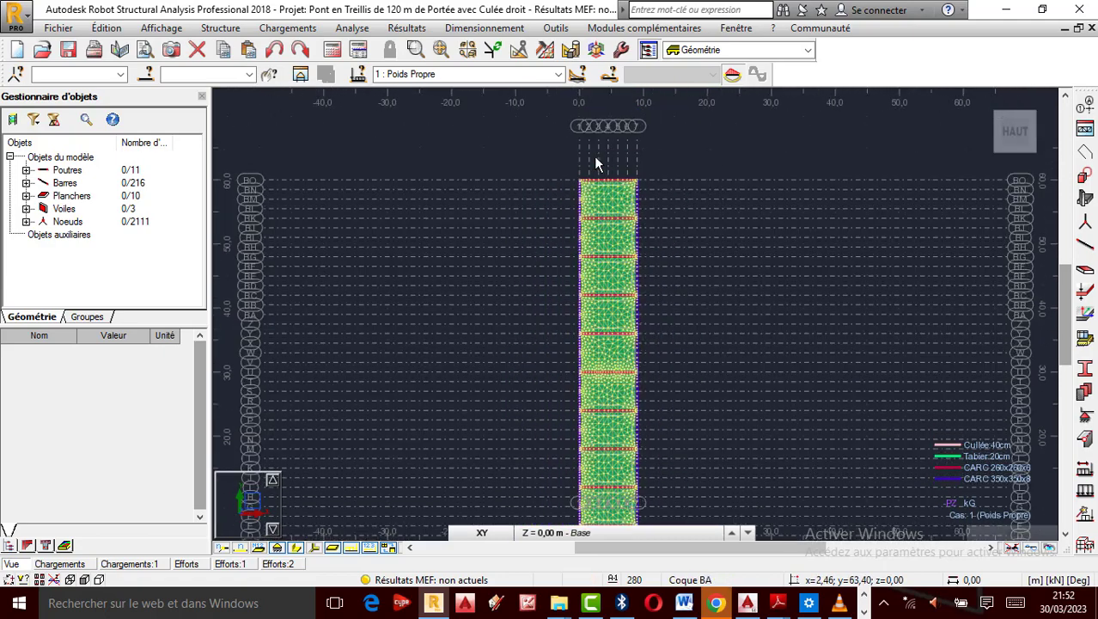
pyautogui.scroll(2, 633, 176)
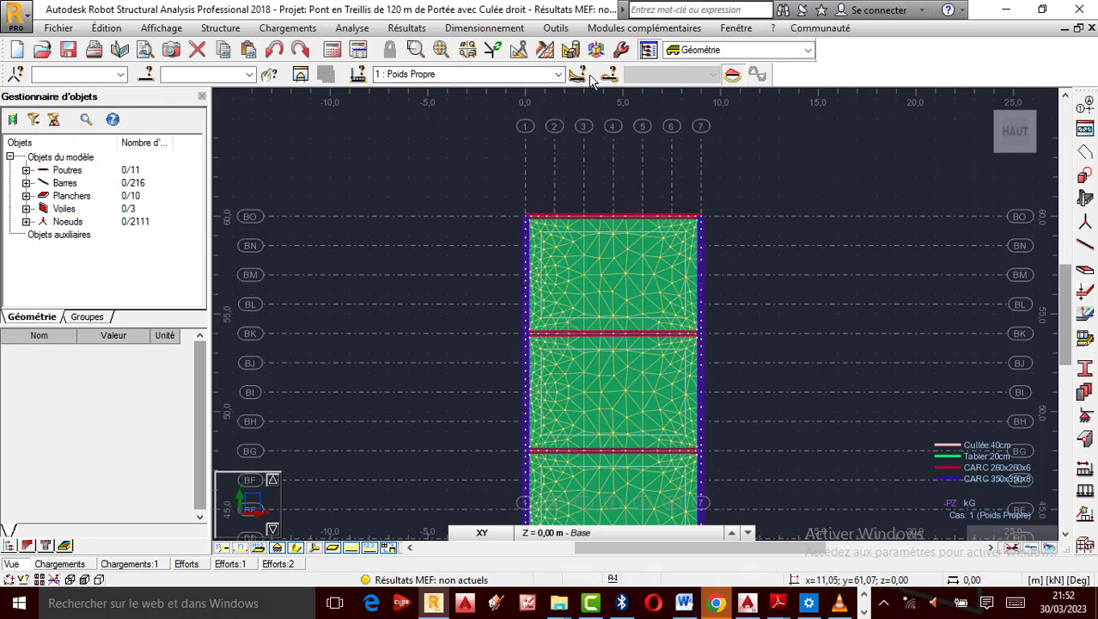
# Dimension the deck width along axis BO from axis 1 to axis 7, with the dimension line offset 4 m beyond the deck end.
pyautogui.click(561, 29)
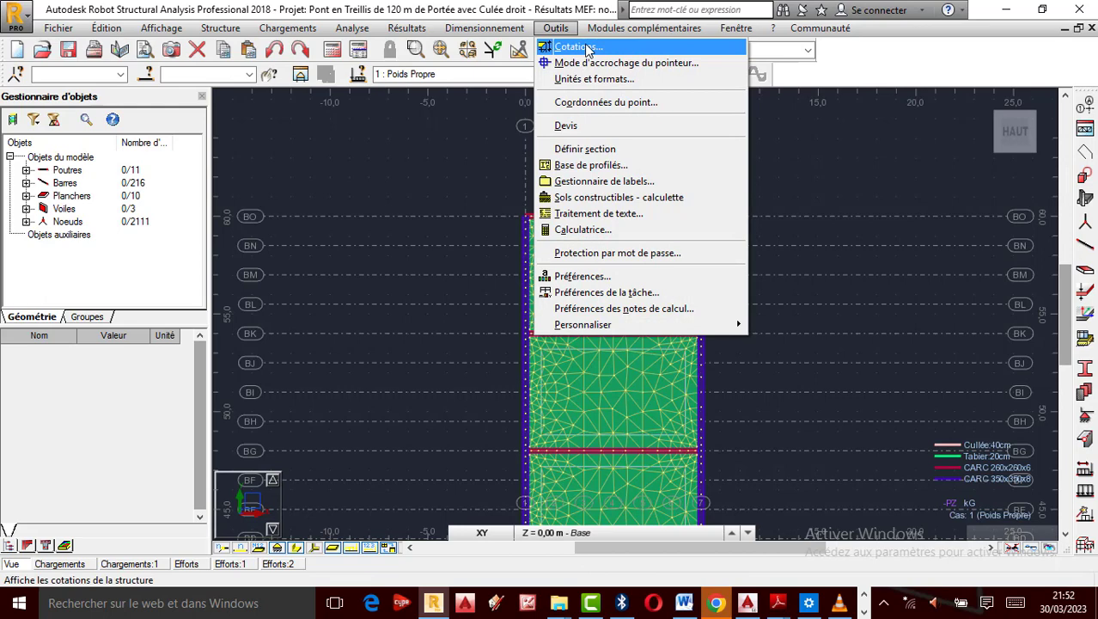
pyautogui.click(588, 49)
pyautogui.click(521, 215)
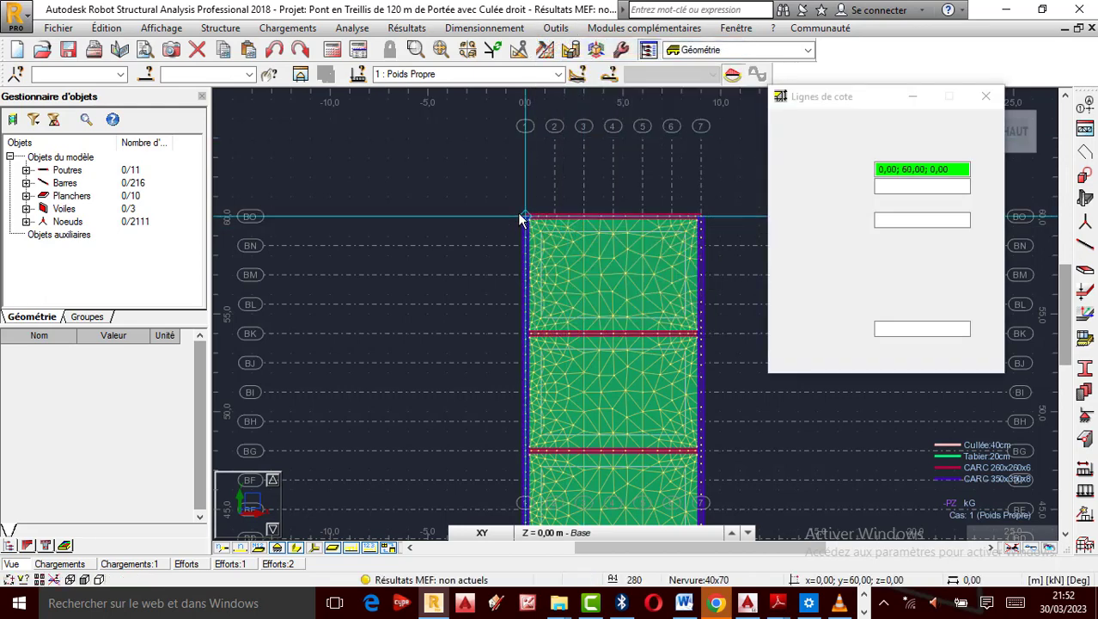
pyautogui.click(701, 216)
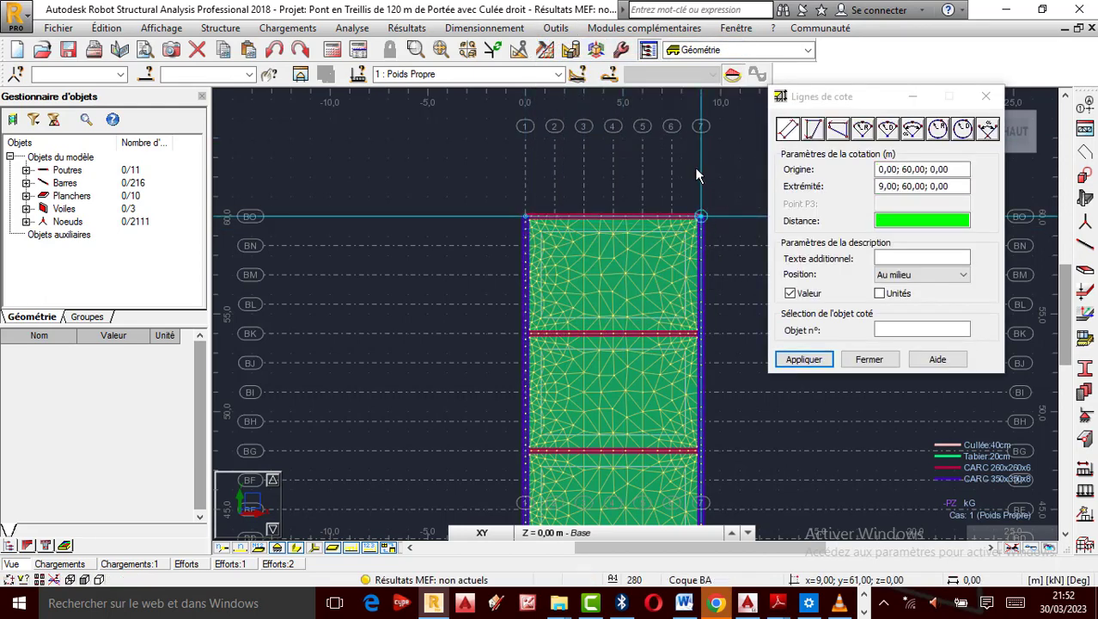
pyautogui.click(697, 139)
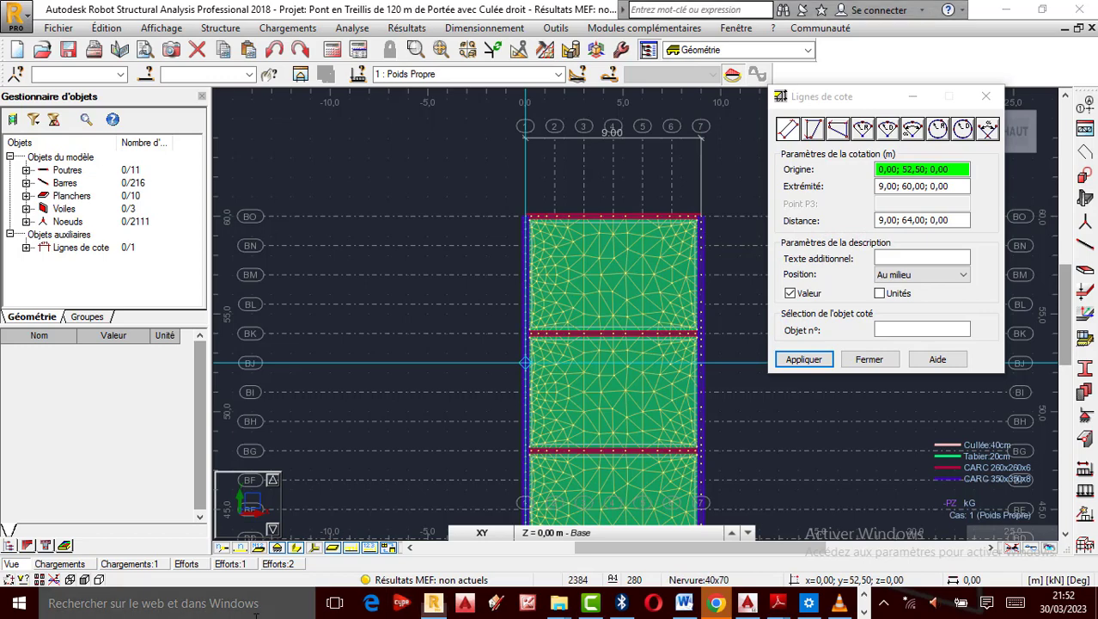
# Switch to the Windows Calculator, divide 9 by 2, halve the result again, and narrow the calculator window.
pyautogui.click(226, 604)
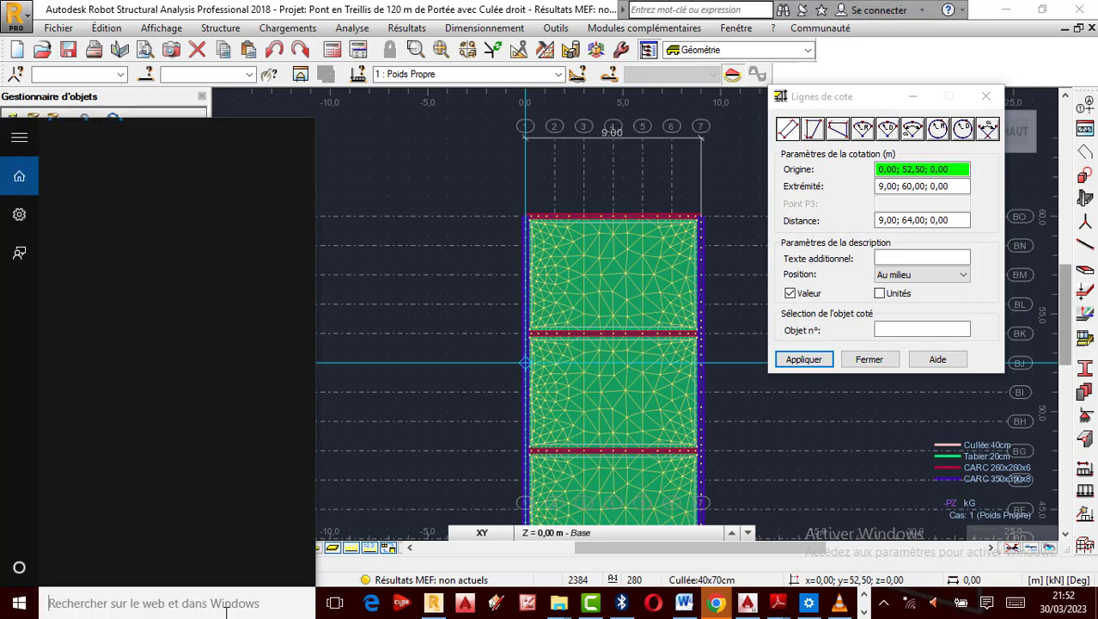
pyautogui.write('CAM')
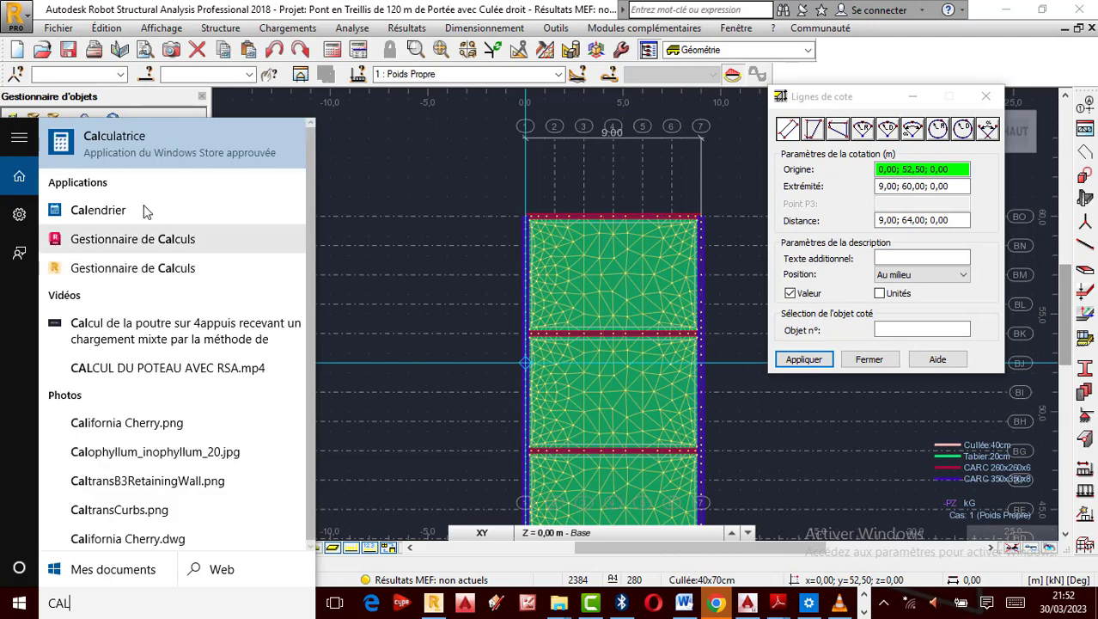
pyautogui.click(134, 152)
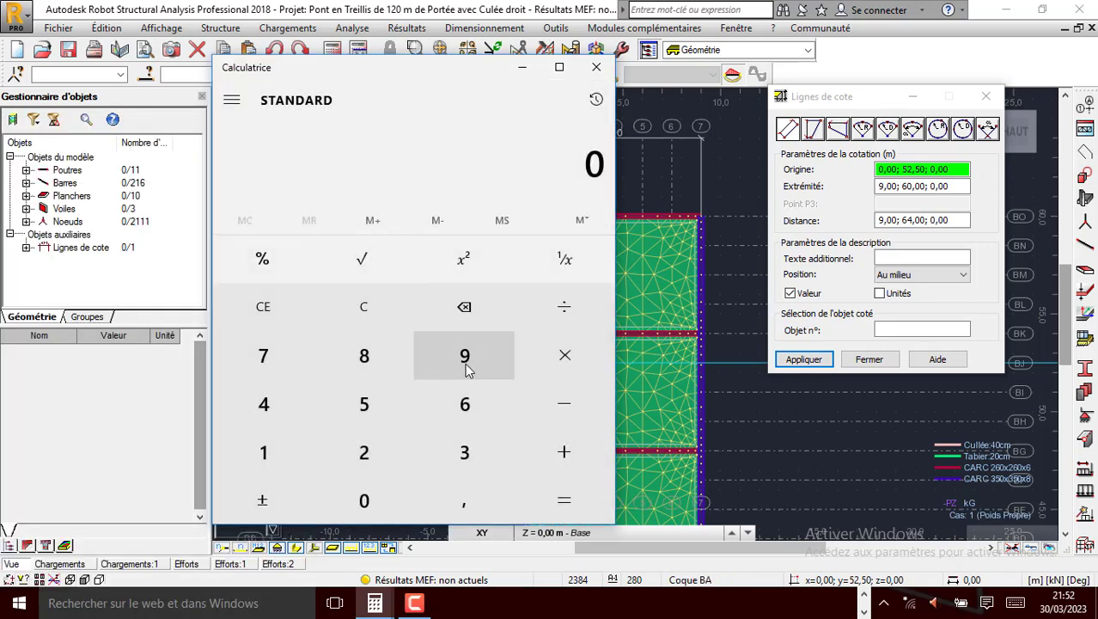
pyautogui.click(465, 355)
pyautogui.click(564, 309)
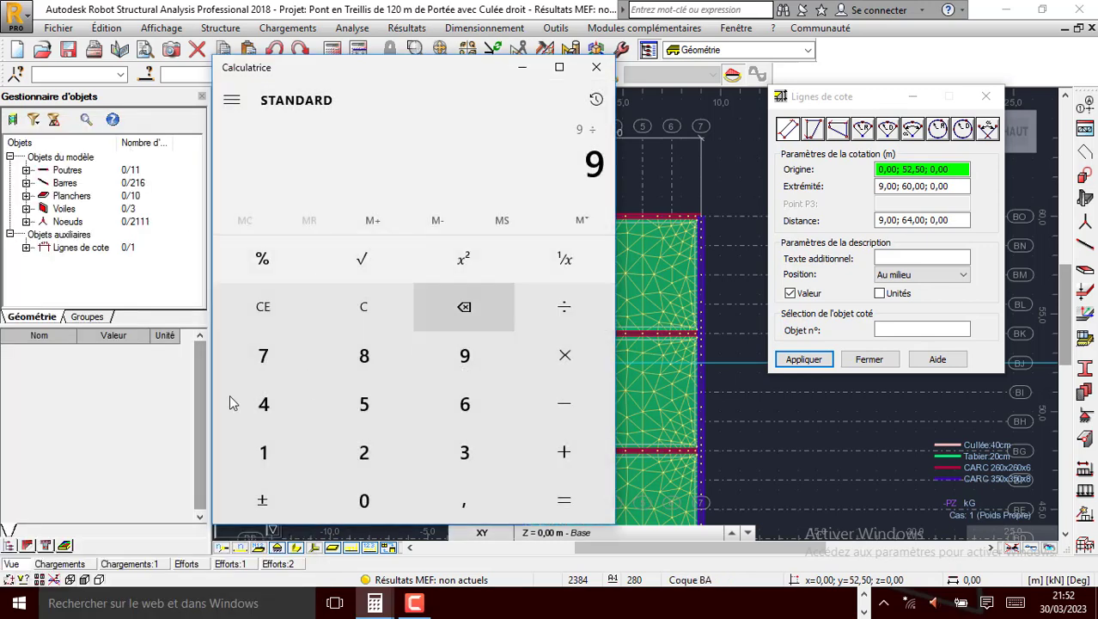
pyautogui.click(364, 452)
pyautogui.click(567, 502)
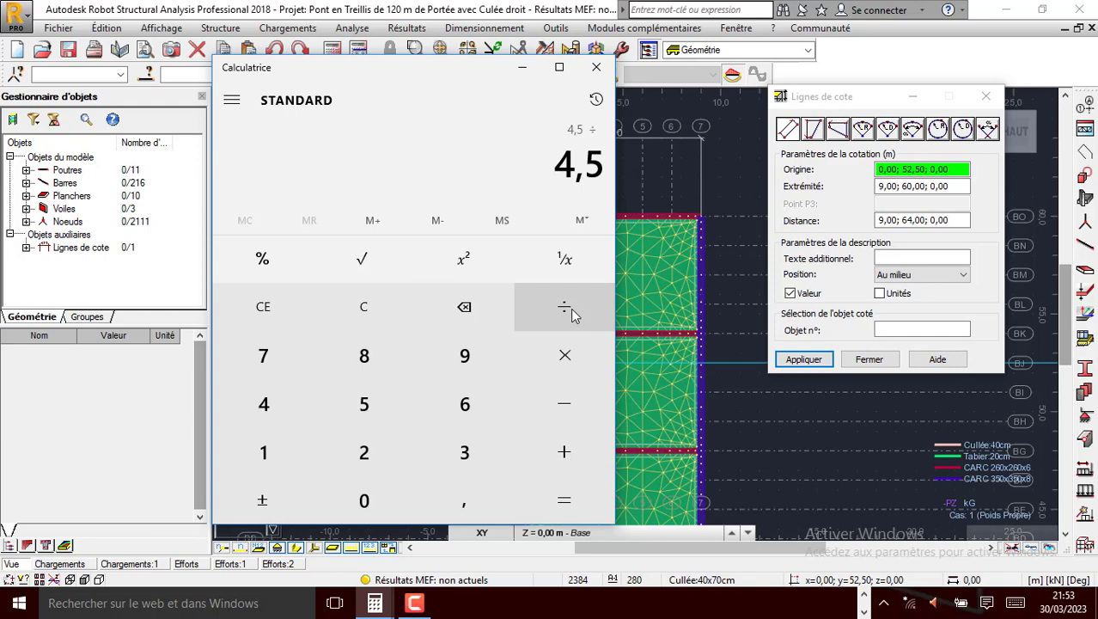
pyautogui.click(364, 452)
pyautogui.click(564, 501)
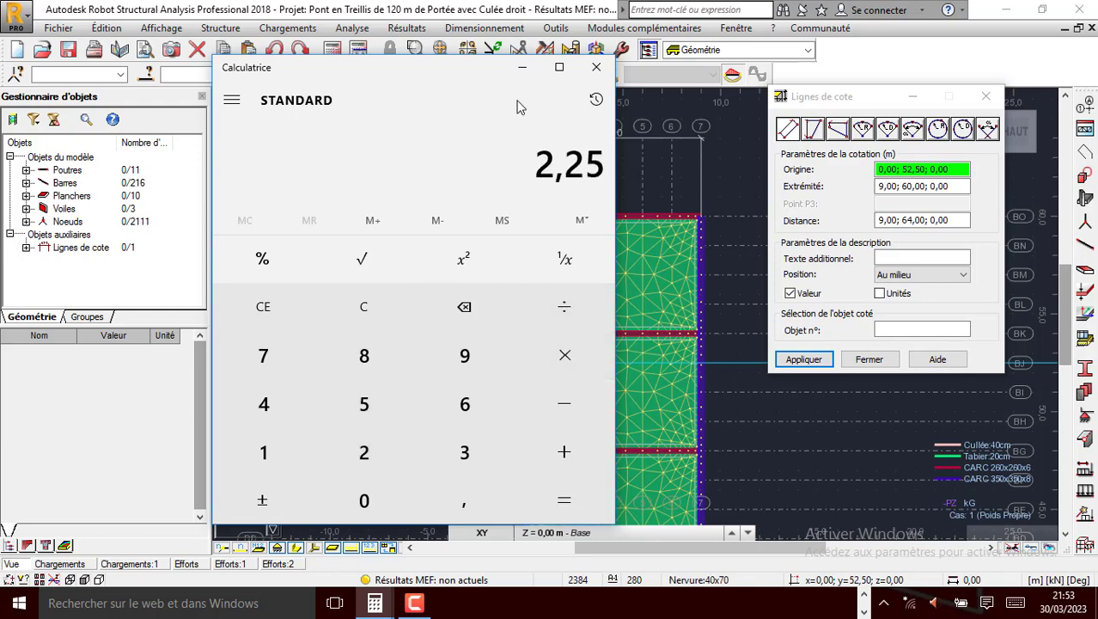
pyautogui.moveTo(617, 168); pyautogui.dragTo(373, 171)
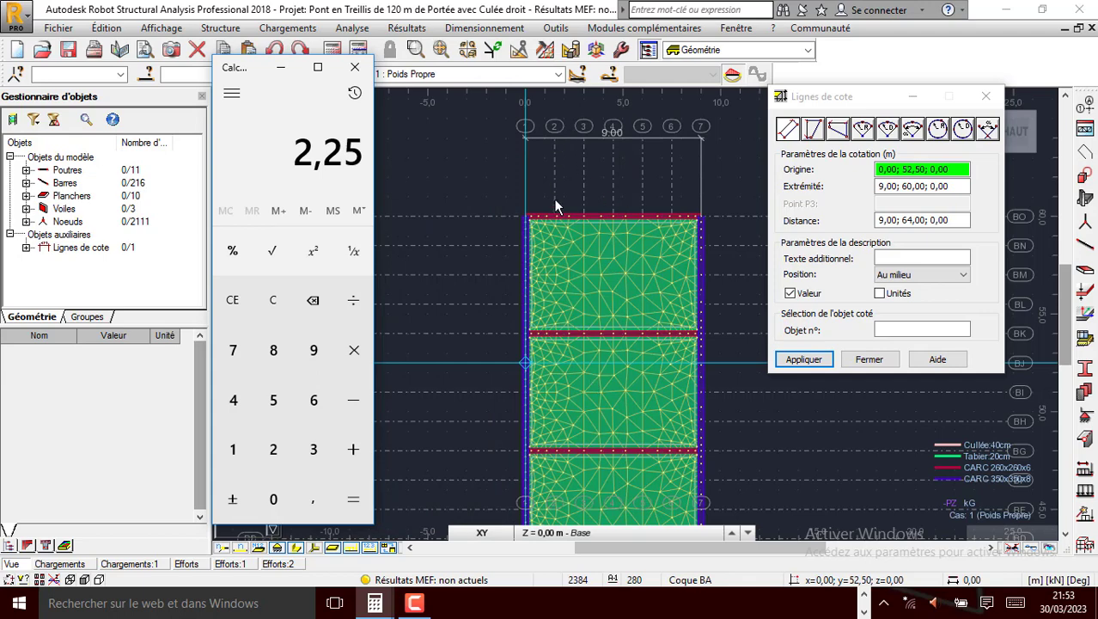
# Open the construction line definition and add one X line at 2.25 m spacing from the 0.00 m line.
pyautogui.click(1088, 103)
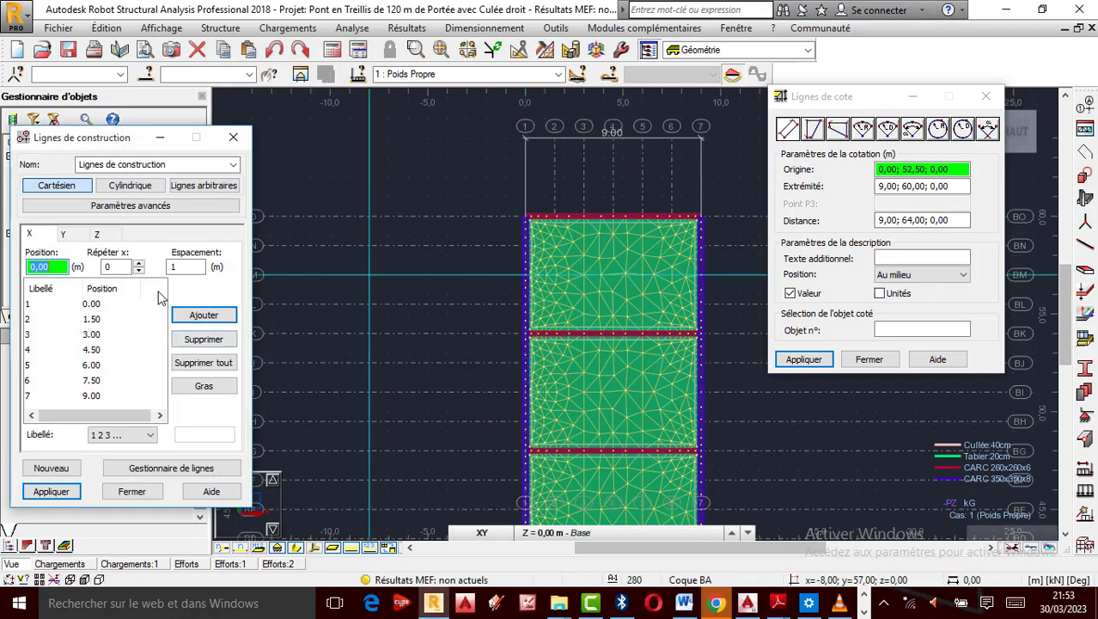
pyautogui.moveTo(121, 151); pyautogui.dragTo(168, 140)
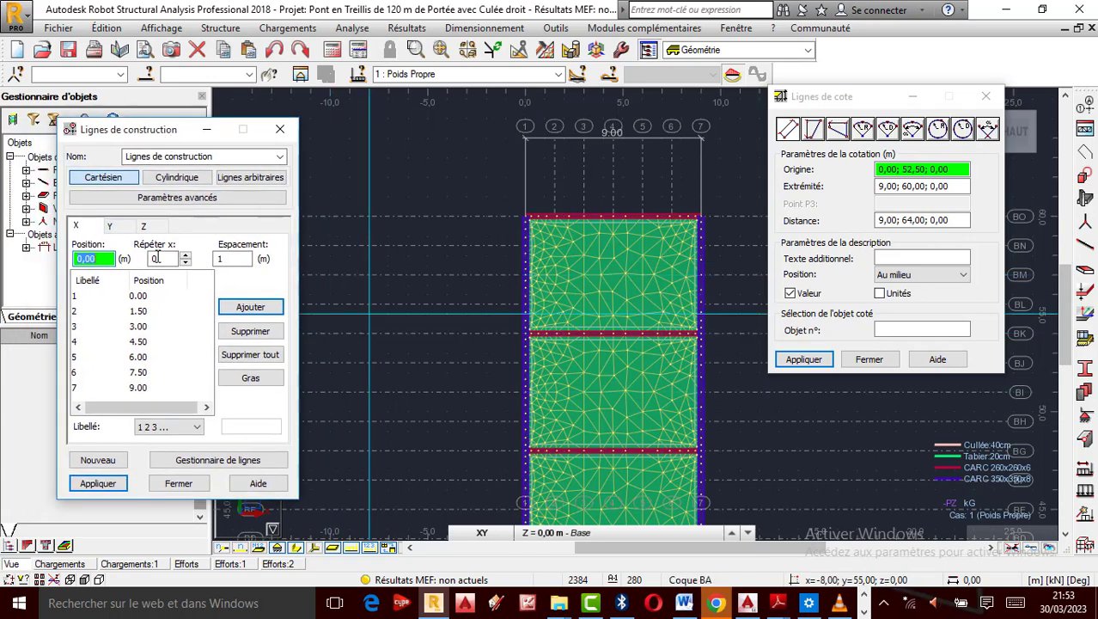
pyautogui.click(133, 297)
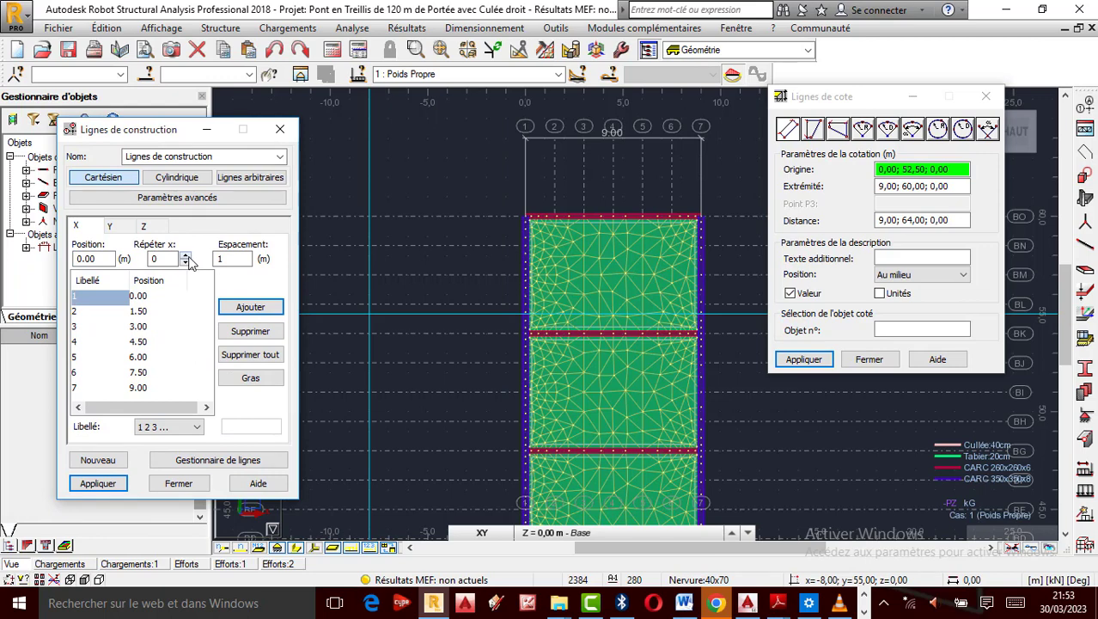
pyautogui.click(185, 256)
pyautogui.click(233, 260)
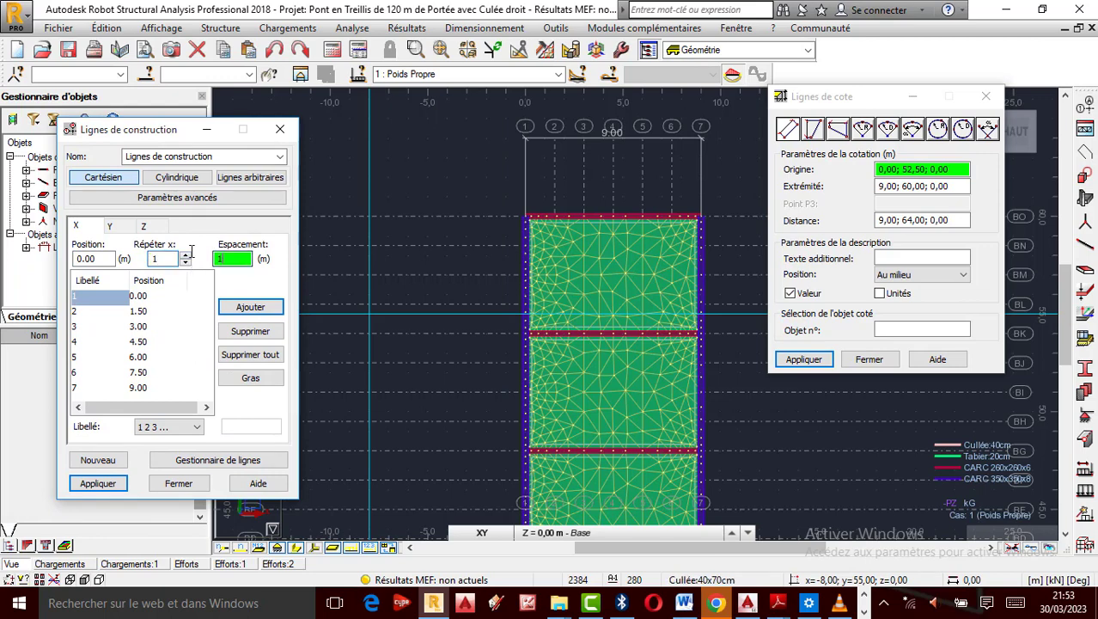
pyautogui.write('2.')
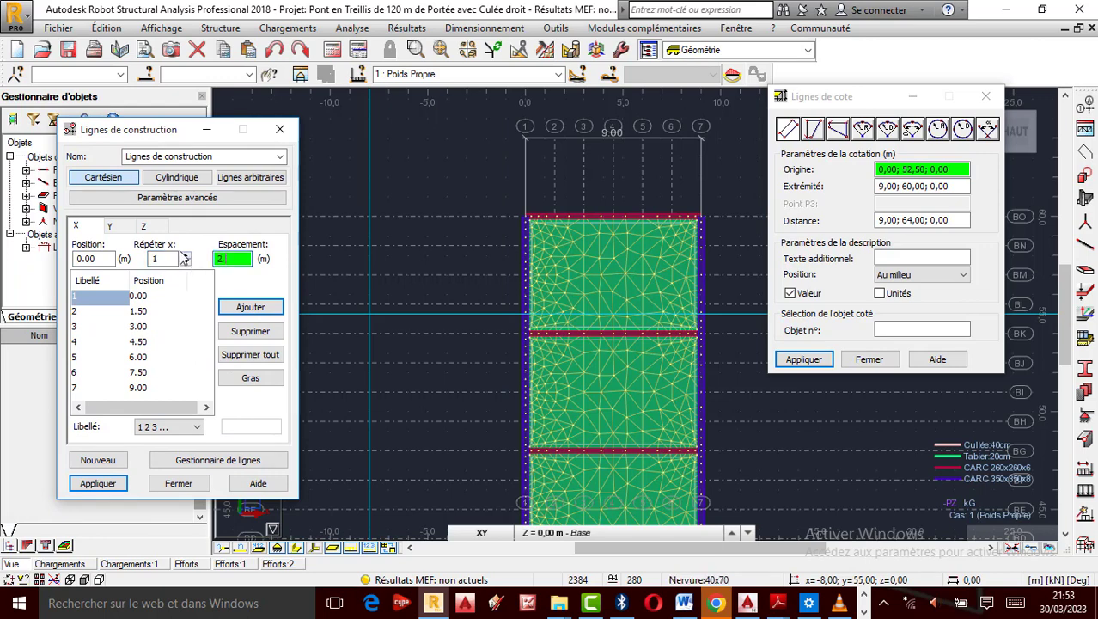
pyautogui.write('5')
pyautogui.click(863, 612)
pyautogui.moveTo(376, 605)
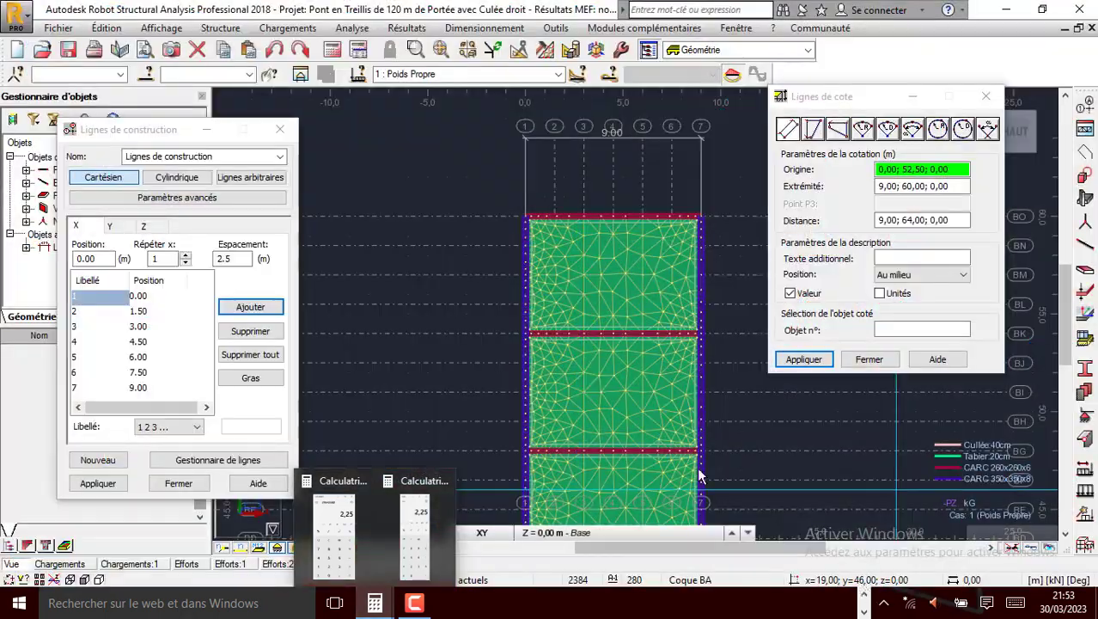
pyautogui.click(232, 259)
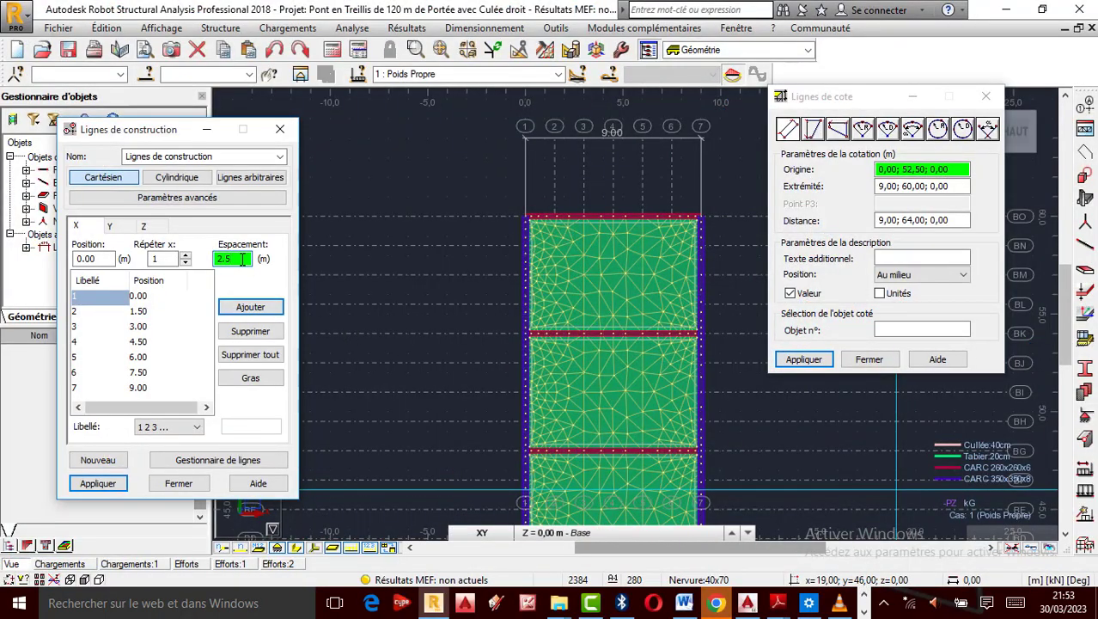
pyautogui.write('2.25')
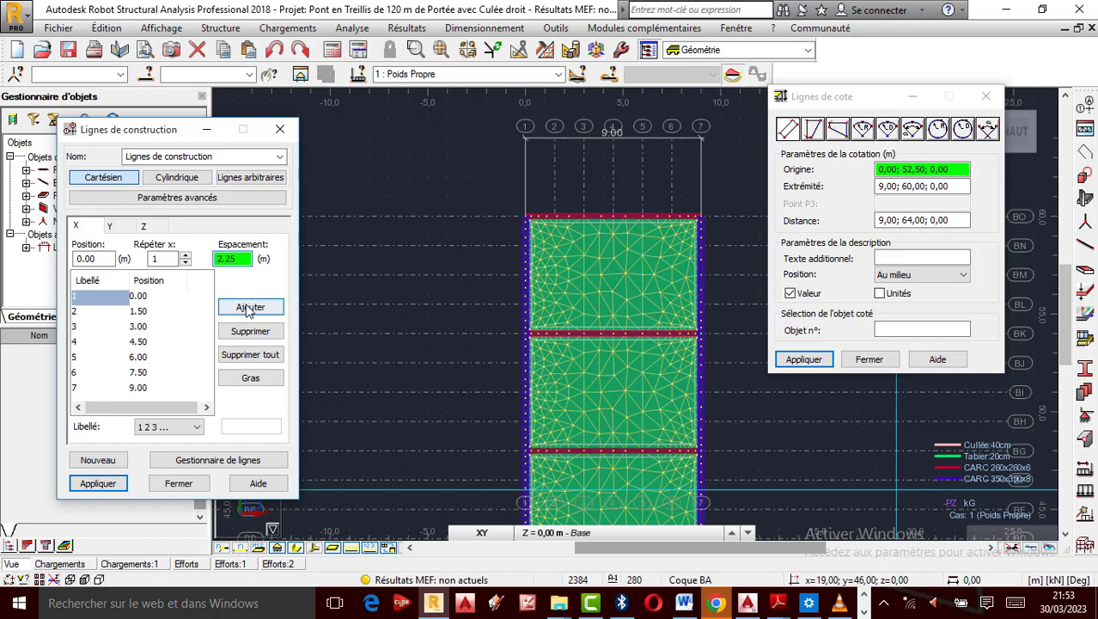
pyautogui.click(249, 307)
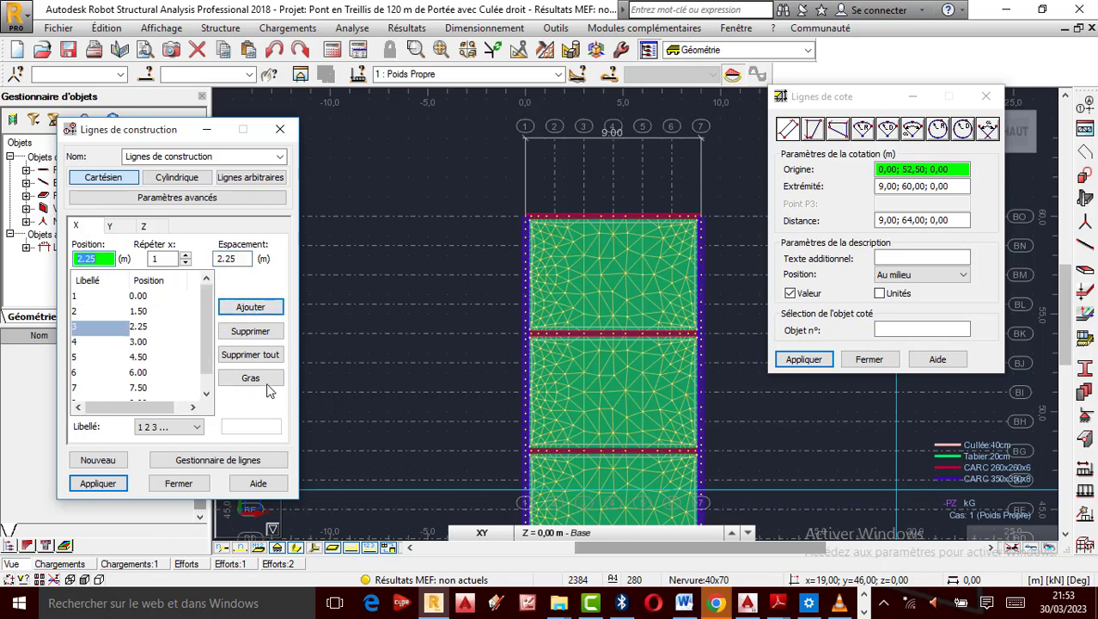
# Make the 2.25 m X construction line bold, apply it, and check its position at the deck end near axis BO.
pyautogui.click(257, 379)
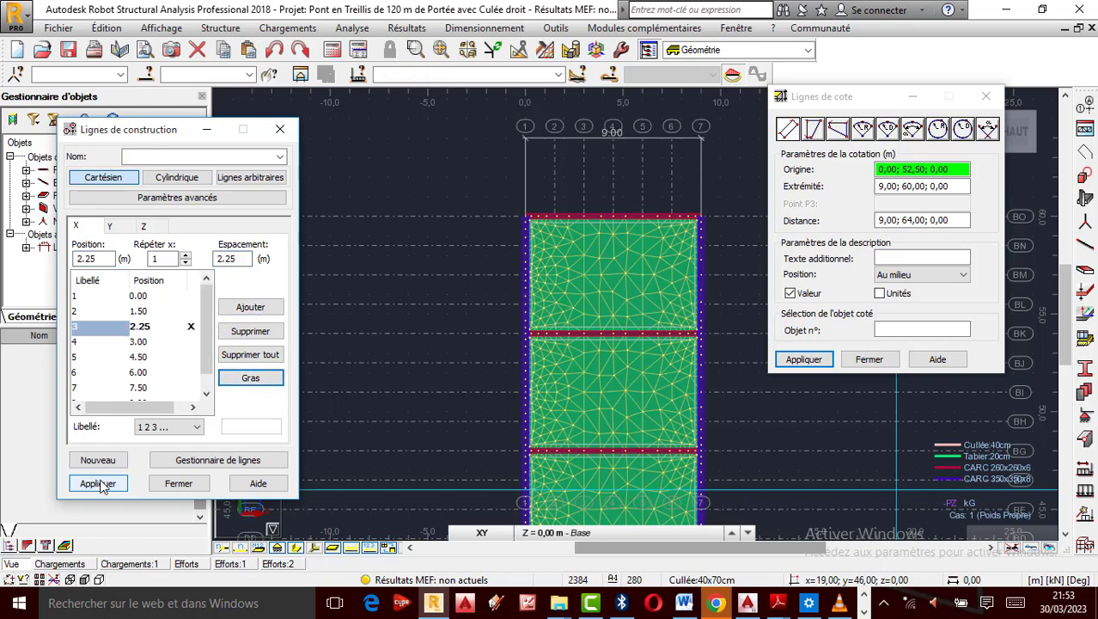
pyautogui.click(98, 483)
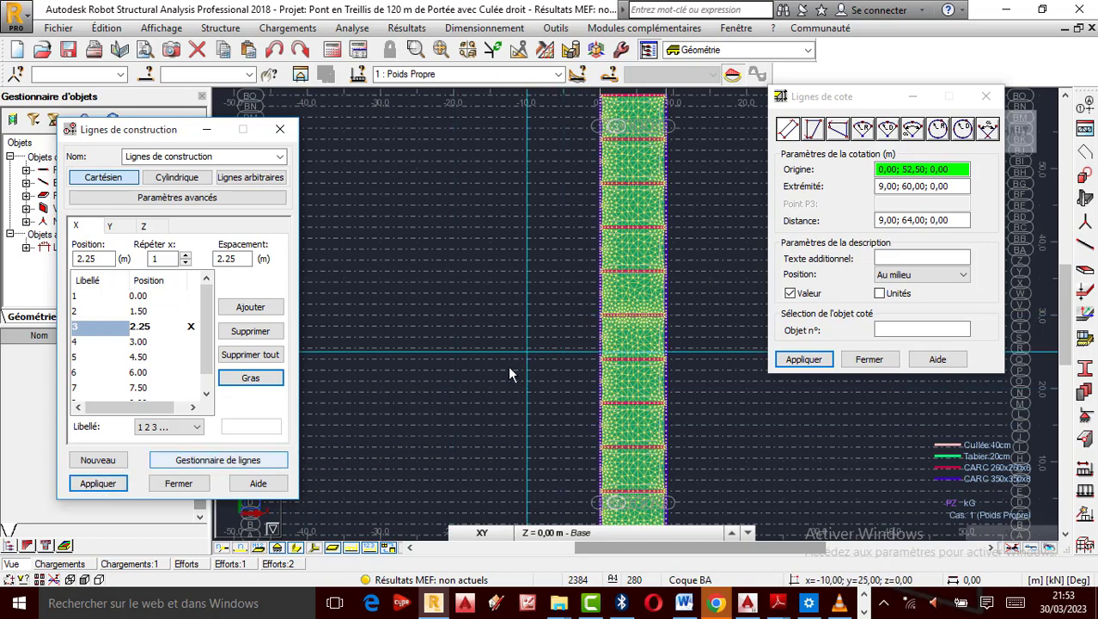
pyautogui.scroll(2, 629, 346)
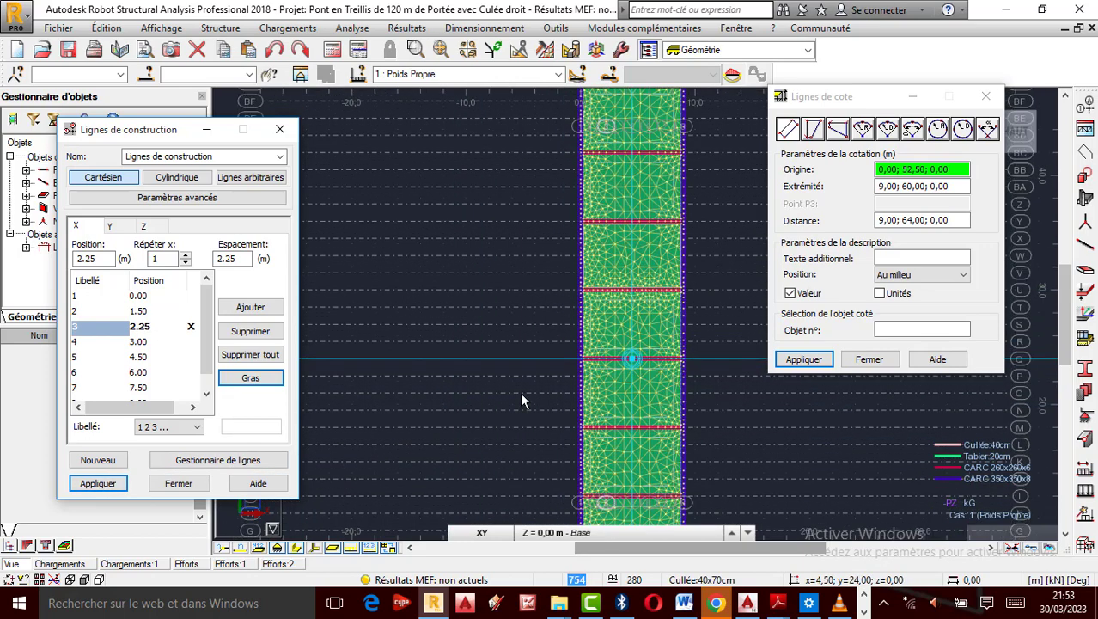
pyautogui.scroll(-3, 498, 406)
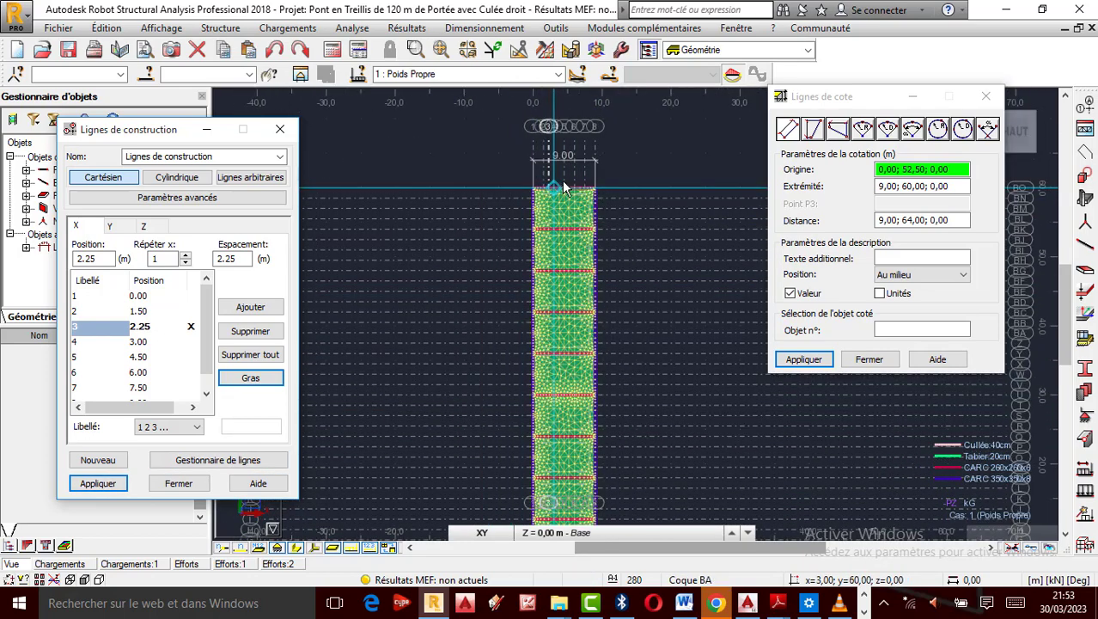
pyautogui.scroll(5, 562, 181)
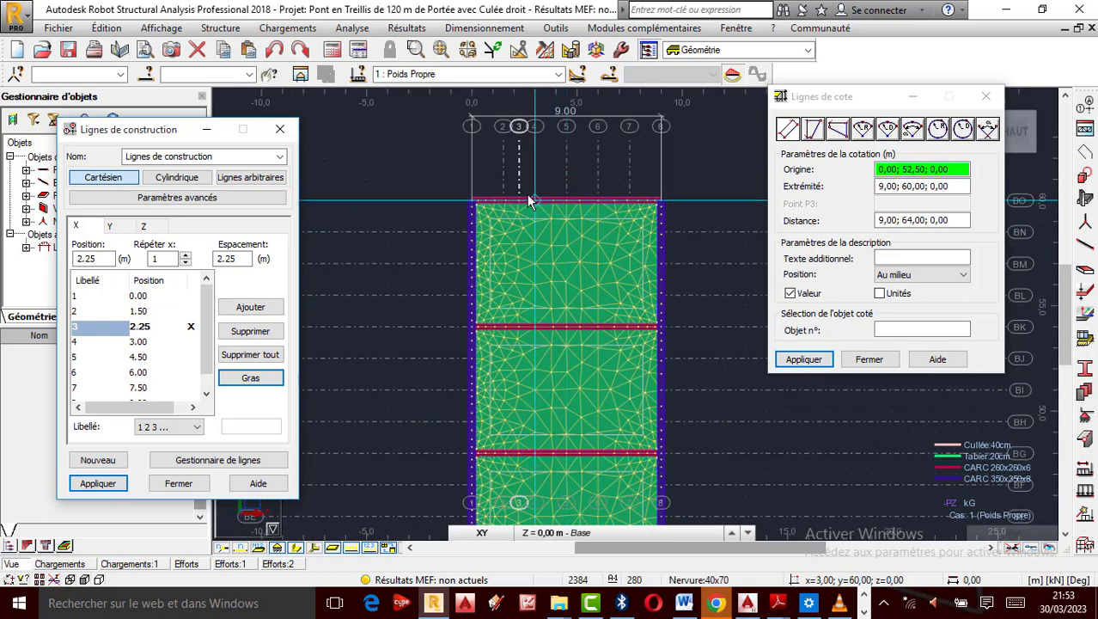
# Add a bold X construction line at -2.25 m spacing from the 9.00 m line, apply it, and close the construction line definition.
pyautogui.scroll(-1, 141, 357)
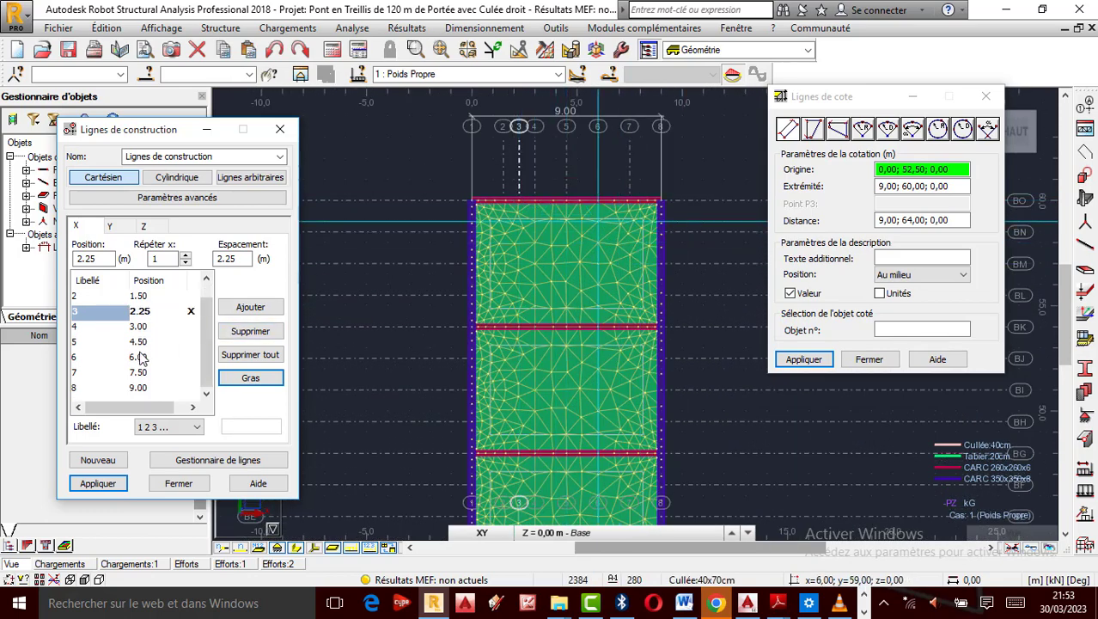
pyautogui.click(127, 388)
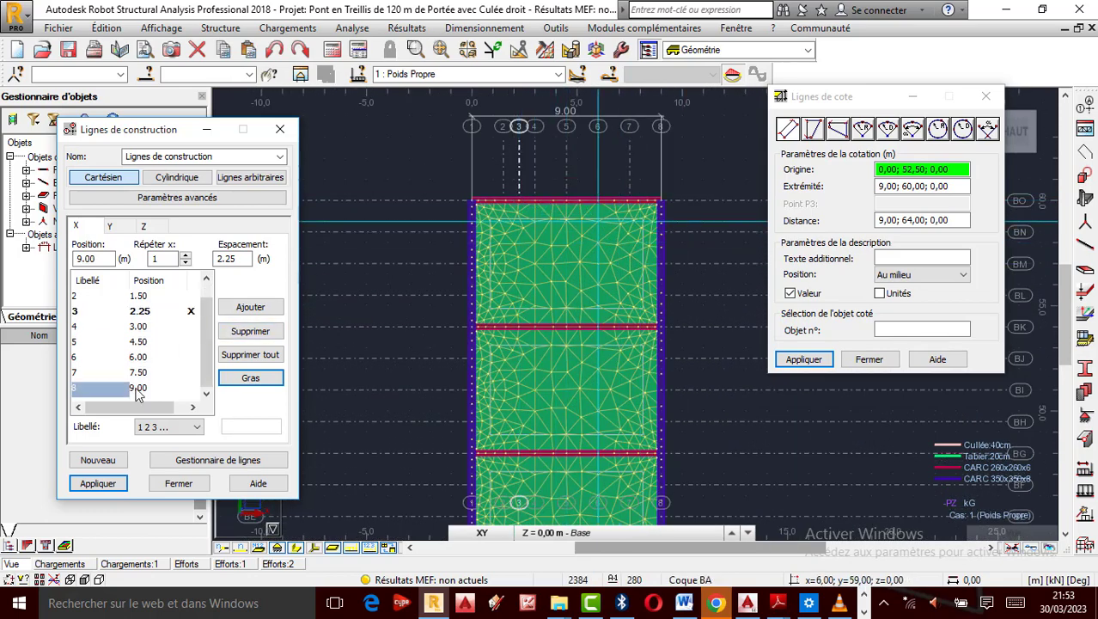
pyautogui.click(220, 259)
pyautogui.write('-')
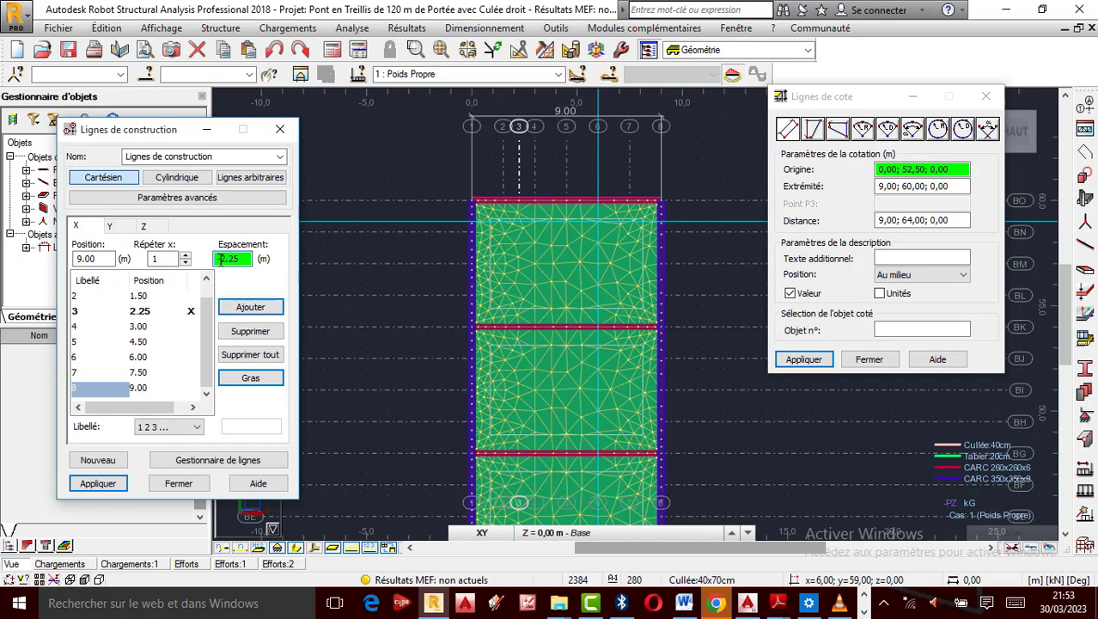
pyautogui.click(251, 308)
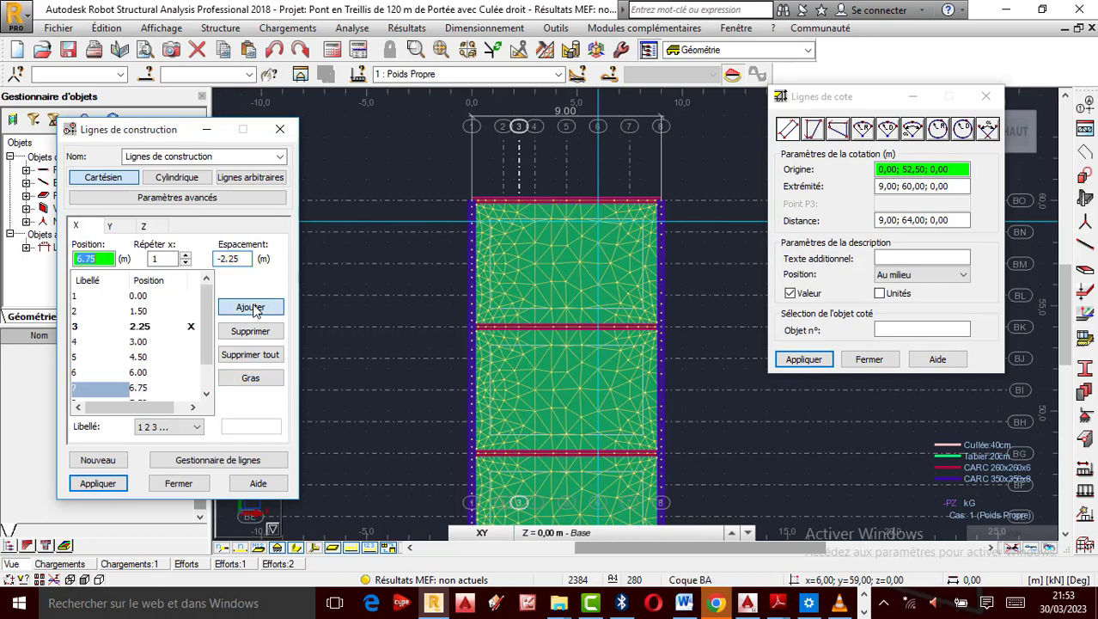
pyautogui.click(247, 378)
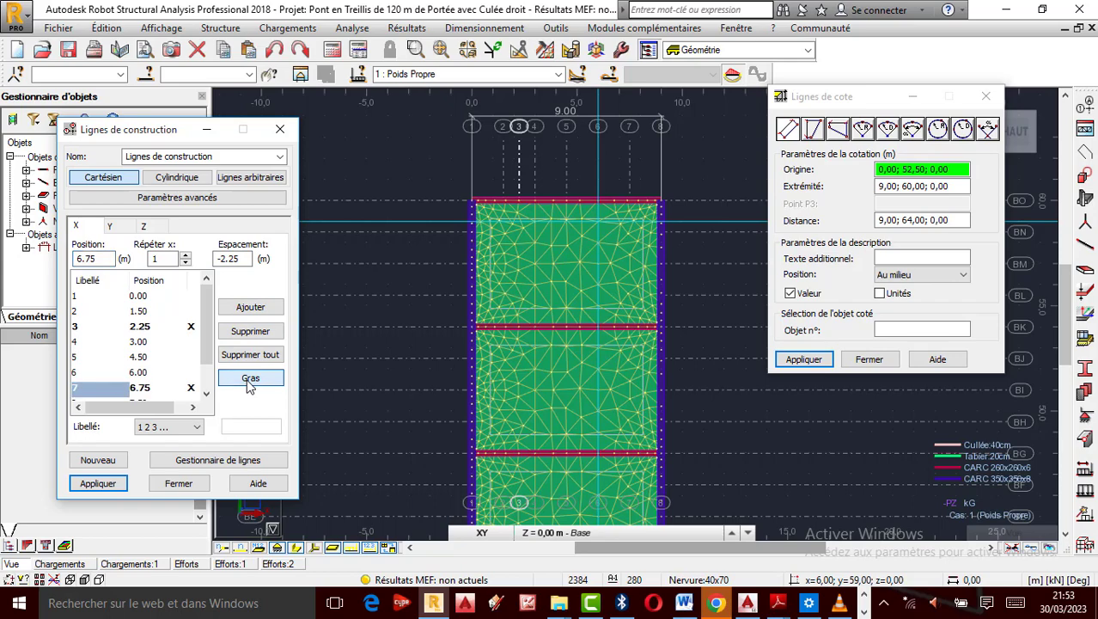
pyautogui.click(114, 484)
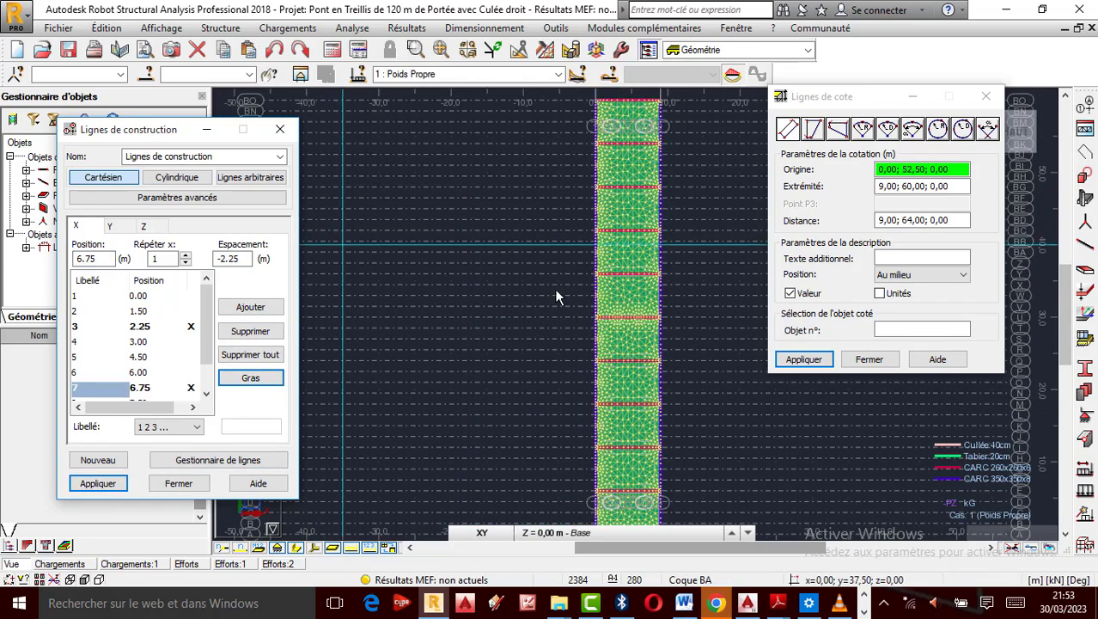
pyautogui.click(279, 129)
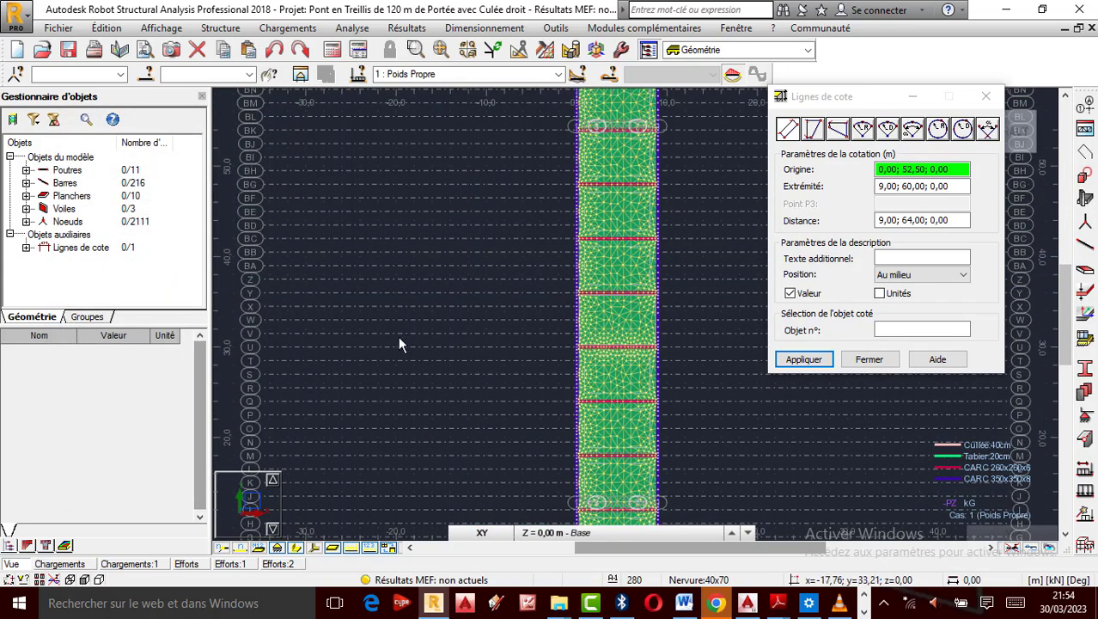
# Close the dimension line settings and delete the deck width dimension beyond axis BO.
pyautogui.scroll(-3, 398, 338)
pyautogui.scroll(2, 511, 213)
pyautogui.scroll(2, 511, 213)
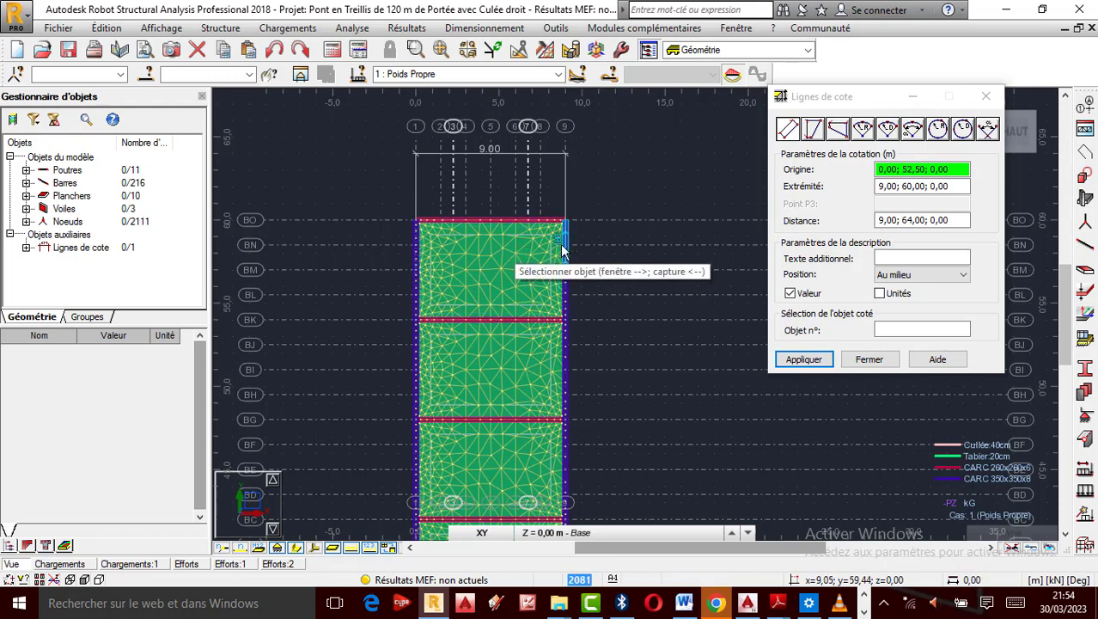
pyautogui.click(985, 96)
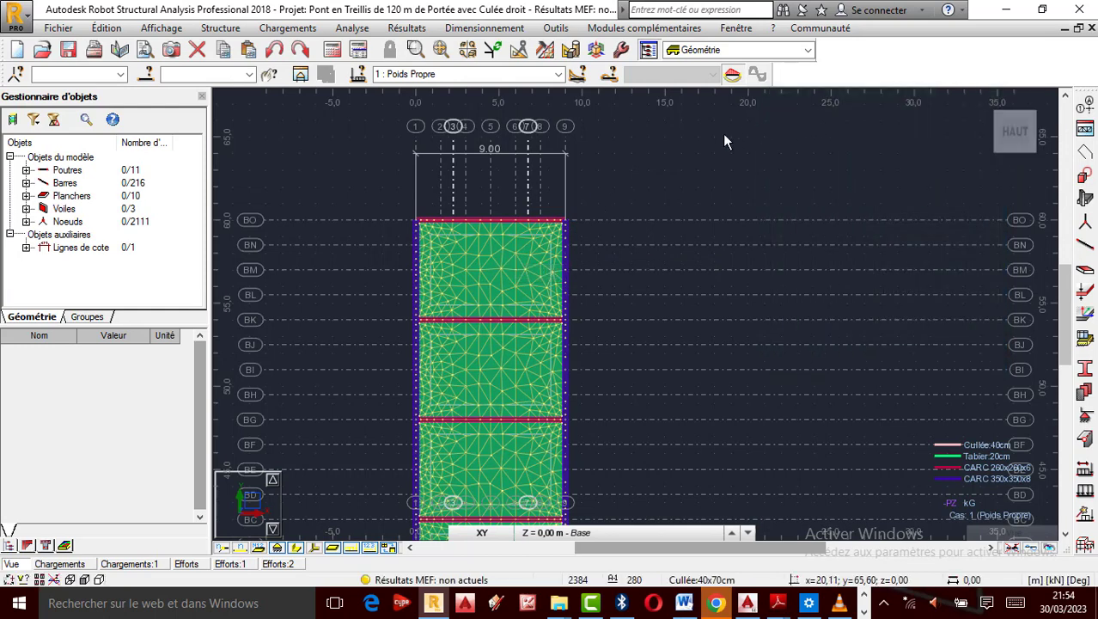
pyautogui.click(542, 123)
pyautogui.click(582, 166)
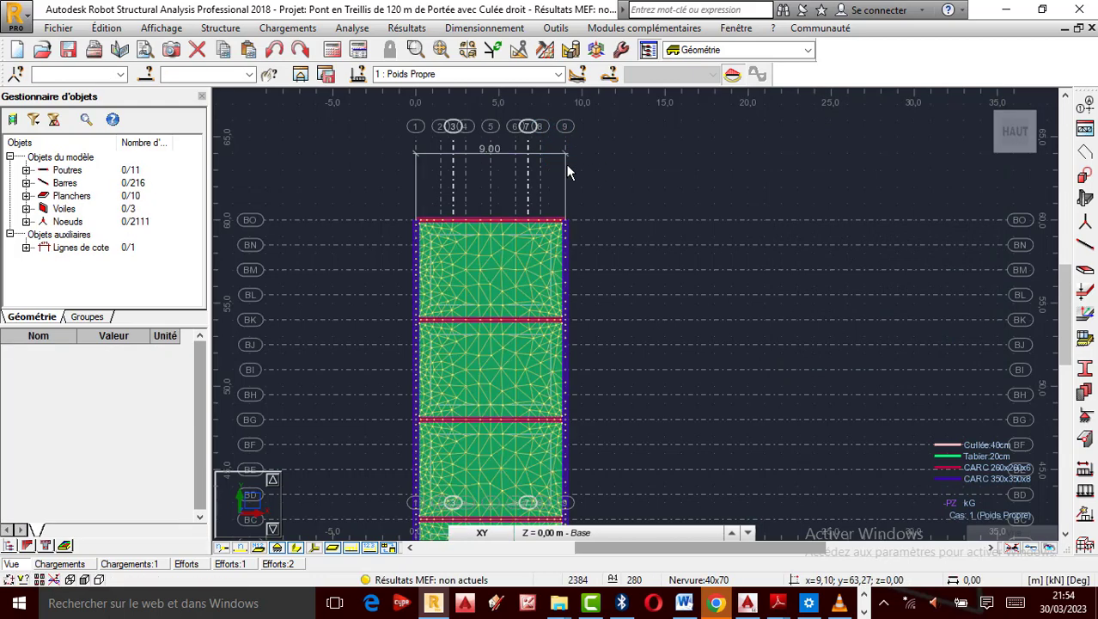
pyautogui.click(567, 163)
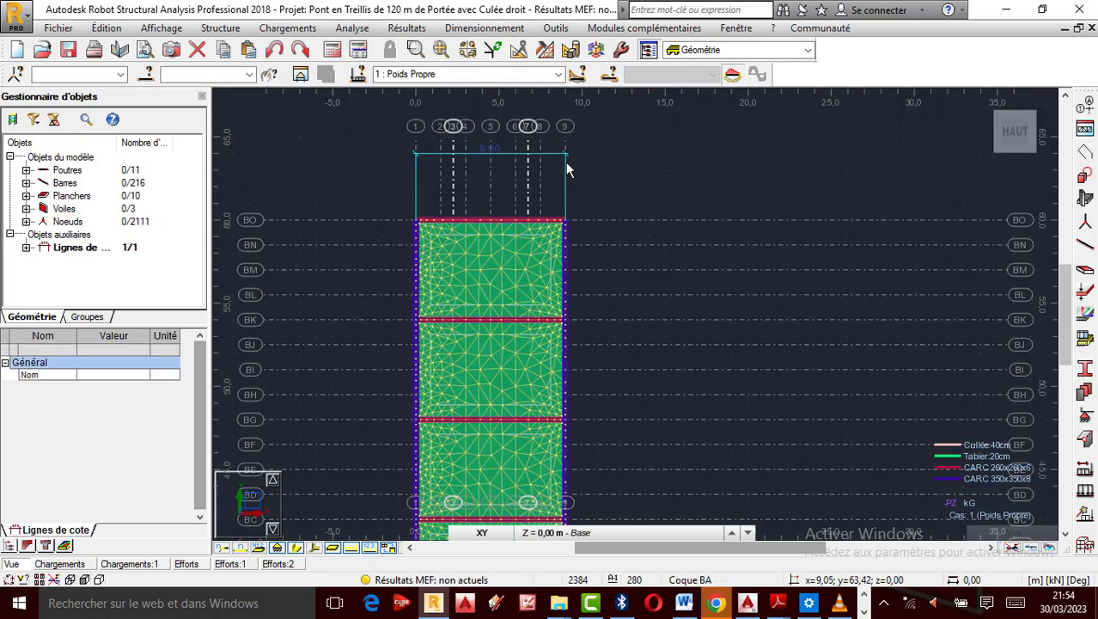
pyautogui.press('Delete')
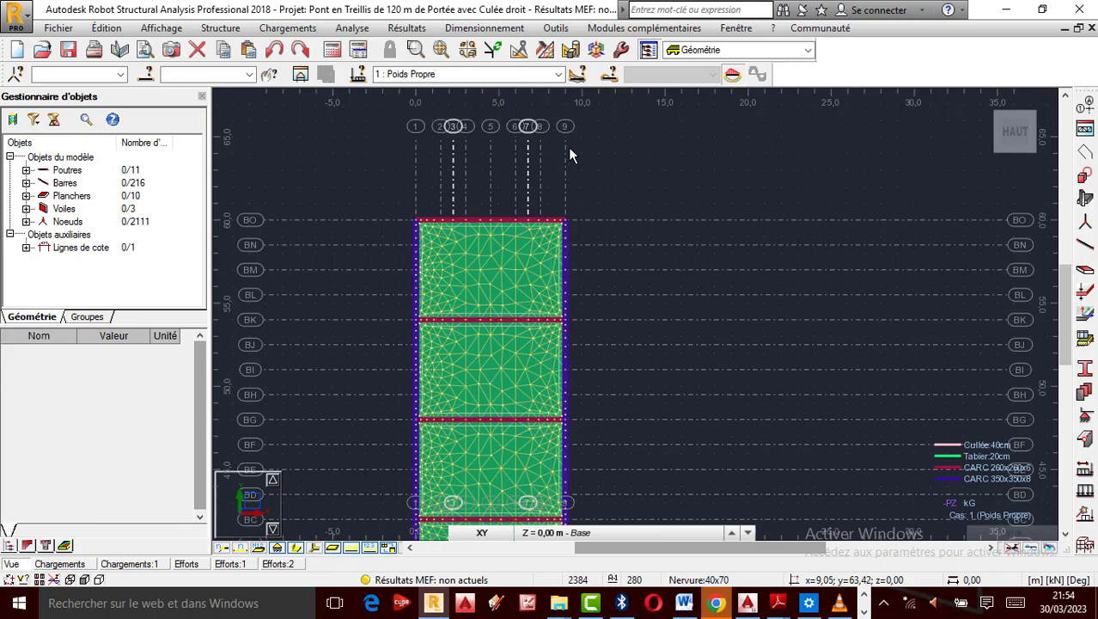
# Open the moving load definition (Charges roulantes) with the deck end shown in plan.
pyautogui.scroll(-3, 571, 150)
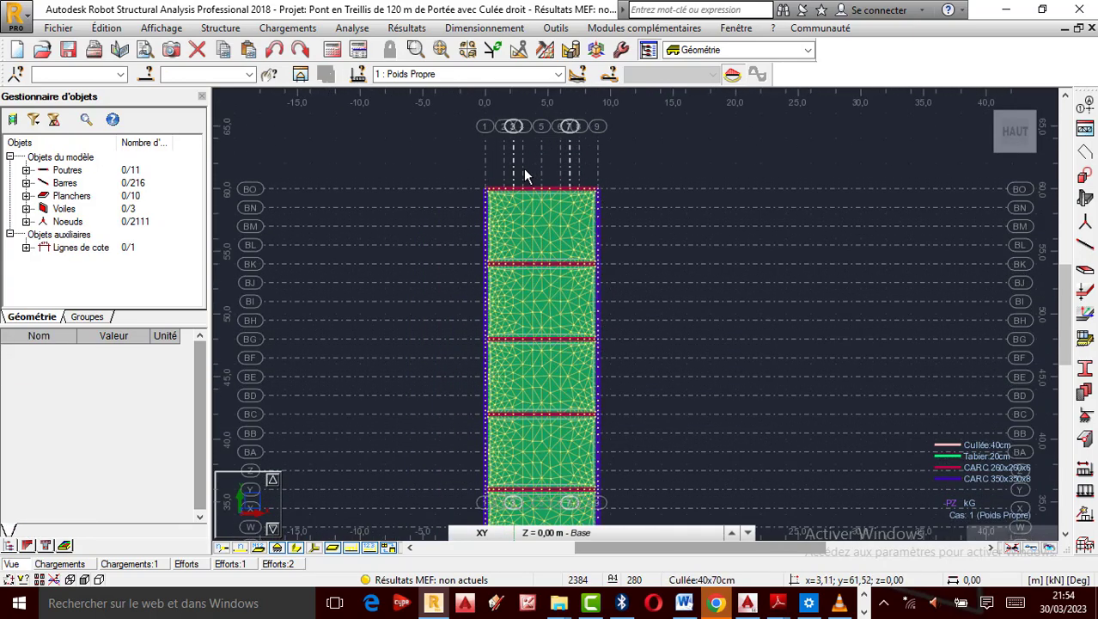
pyautogui.scroll(2, 523, 170)
pyautogui.scroll(2, 550, 220)
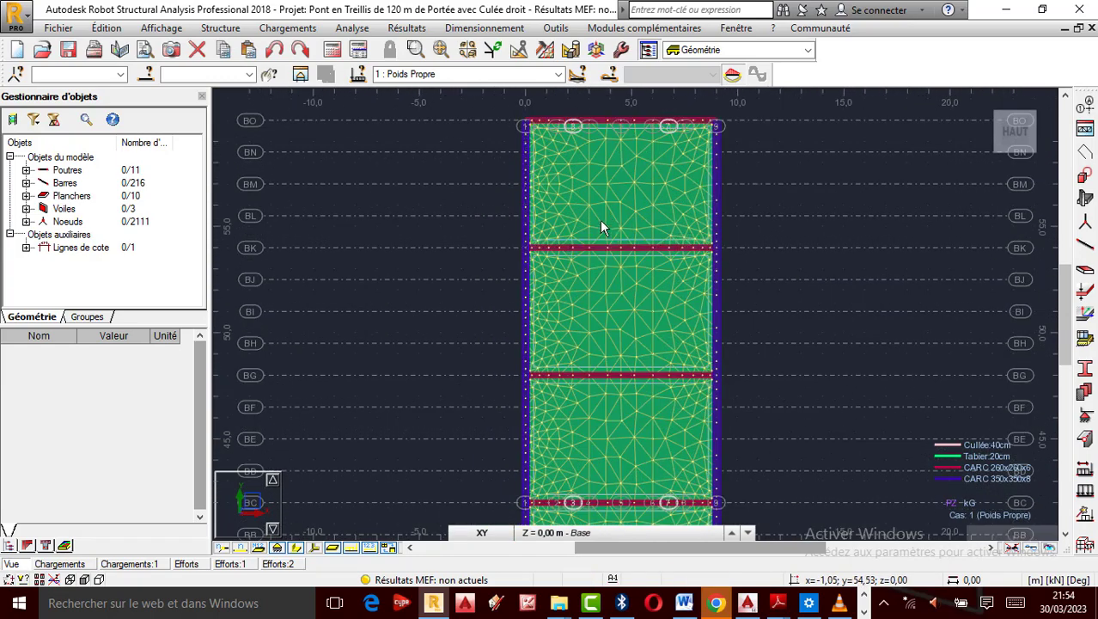
pyautogui.click(290, 29)
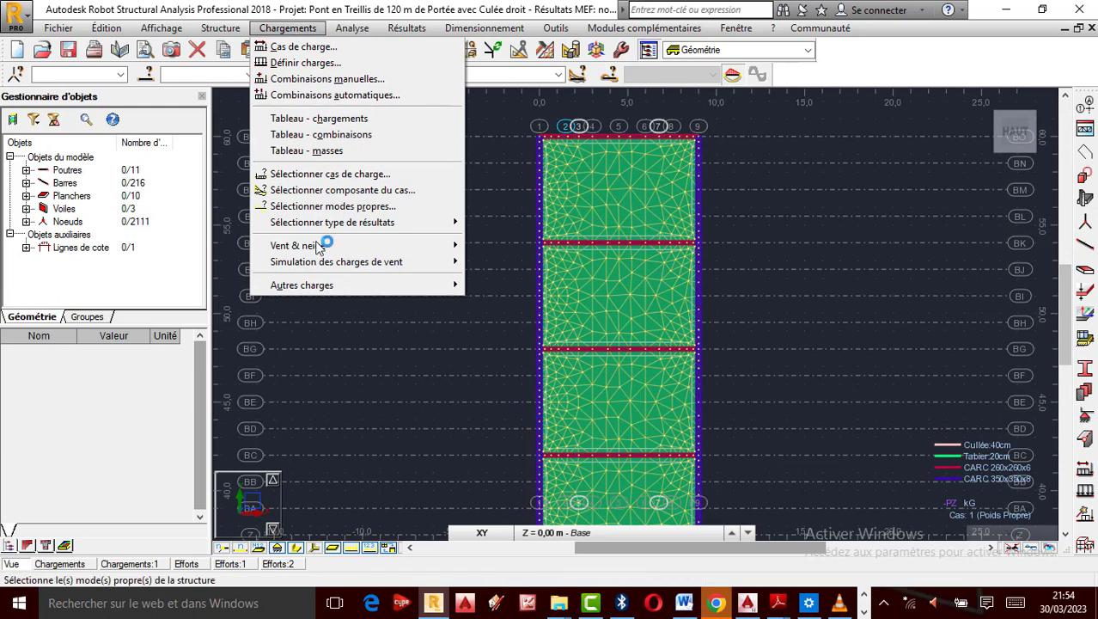
pyautogui.moveTo(311, 285)
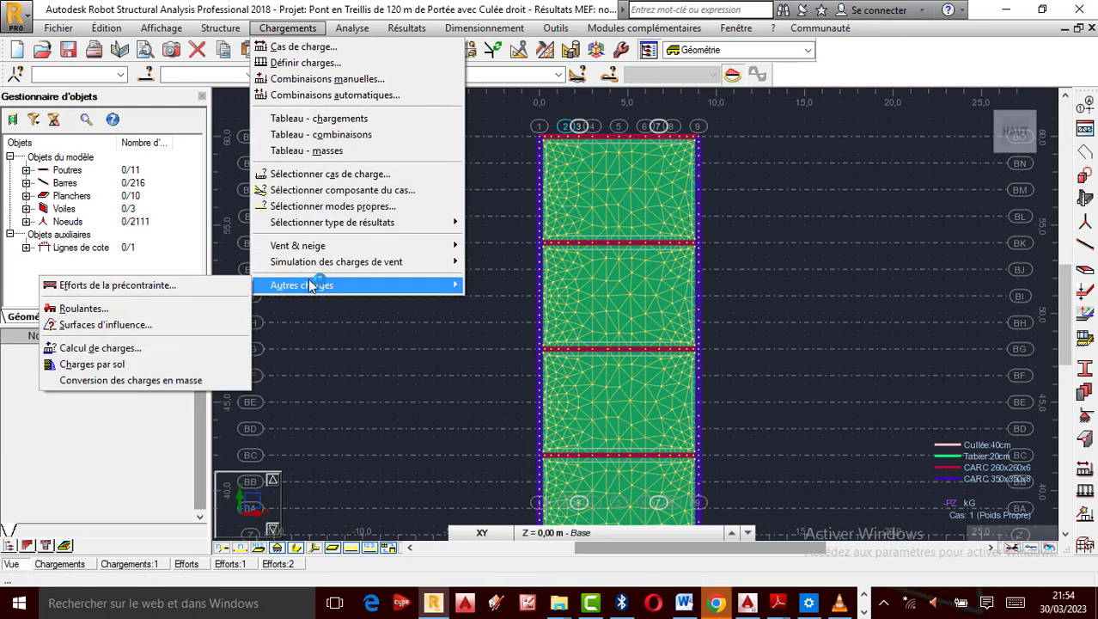
pyautogui.click(112, 311)
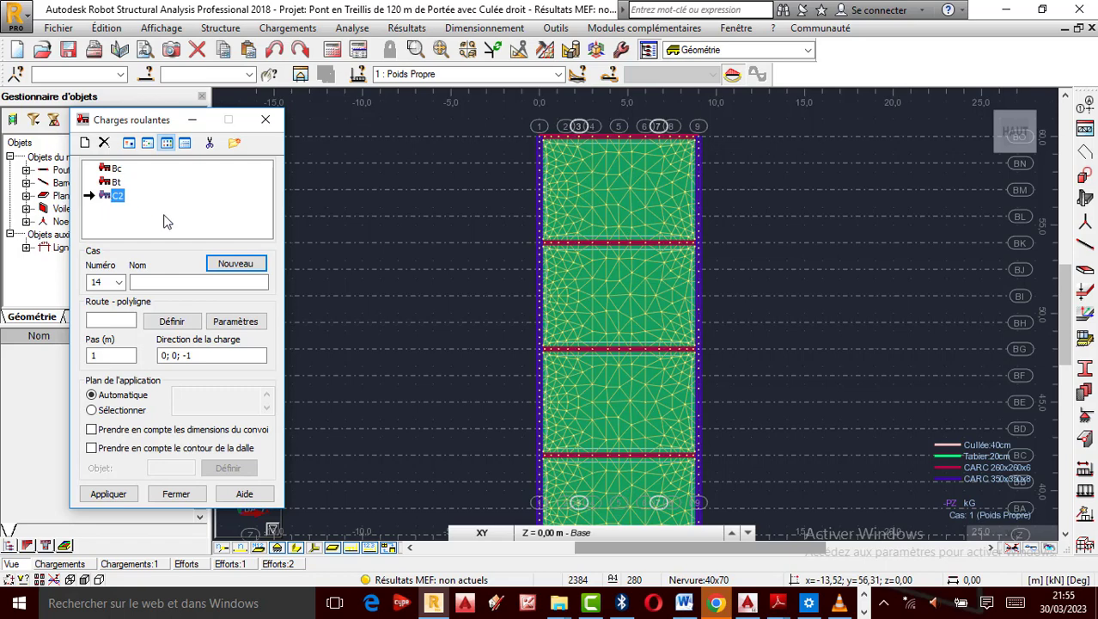
# Enter "Convoi remorque avec surcharge 01" as the name for moving load case 14.
pyautogui.click(187, 284)
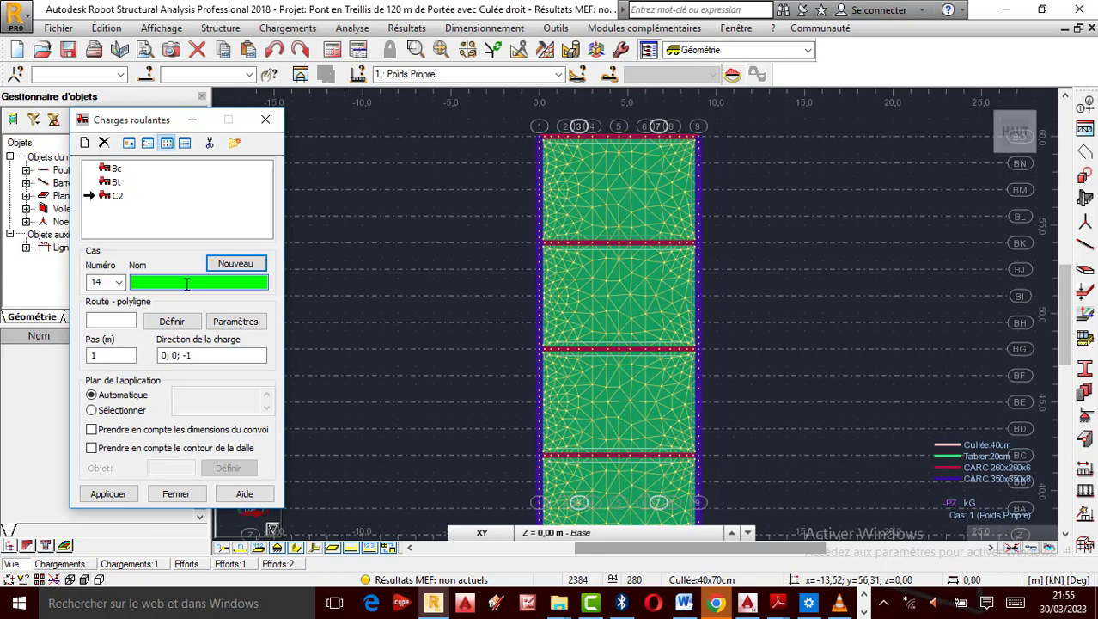
pyautogui.write('Convoi')
pyautogui.press('BackSpace')
pyautogui.press('BackSpace')
pyautogui.write('remor')
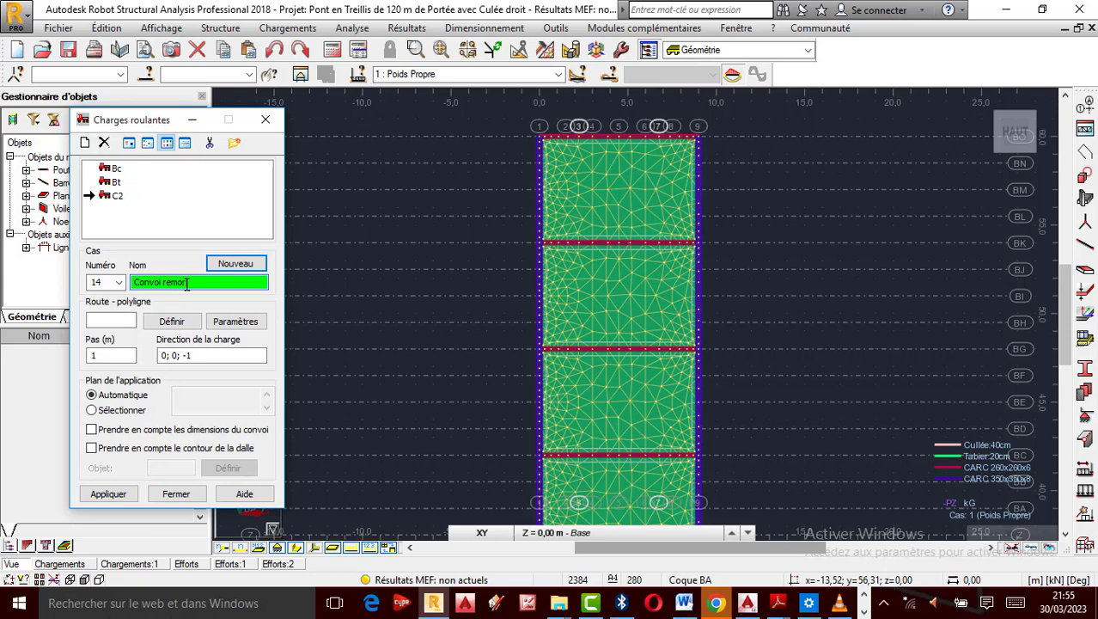
pyautogui.write('que avec surcharge')
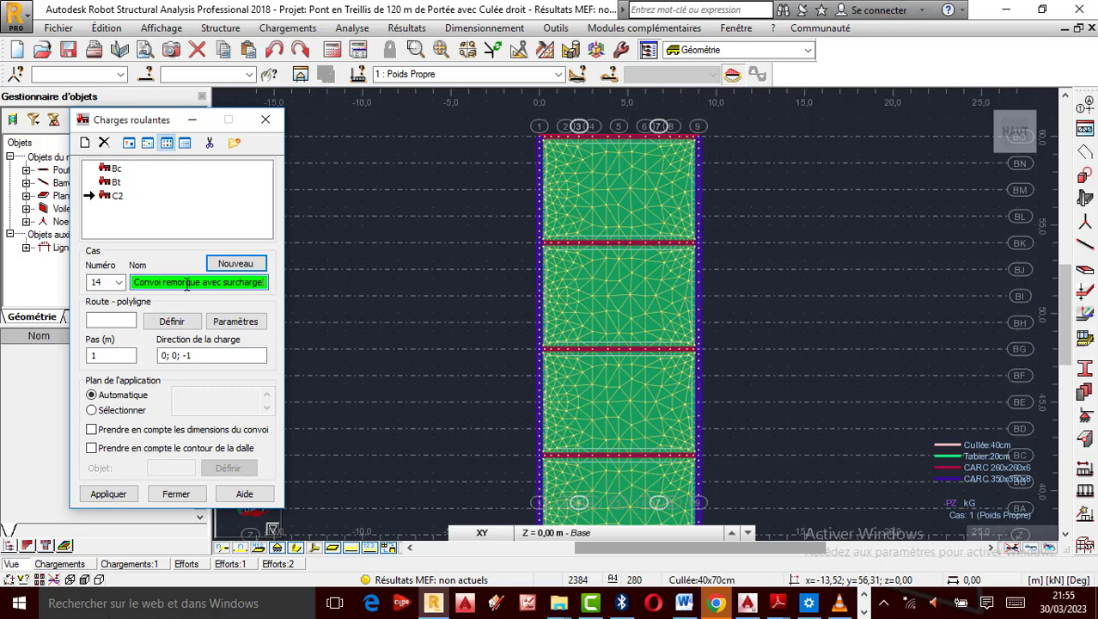
pyautogui.write(' 01')
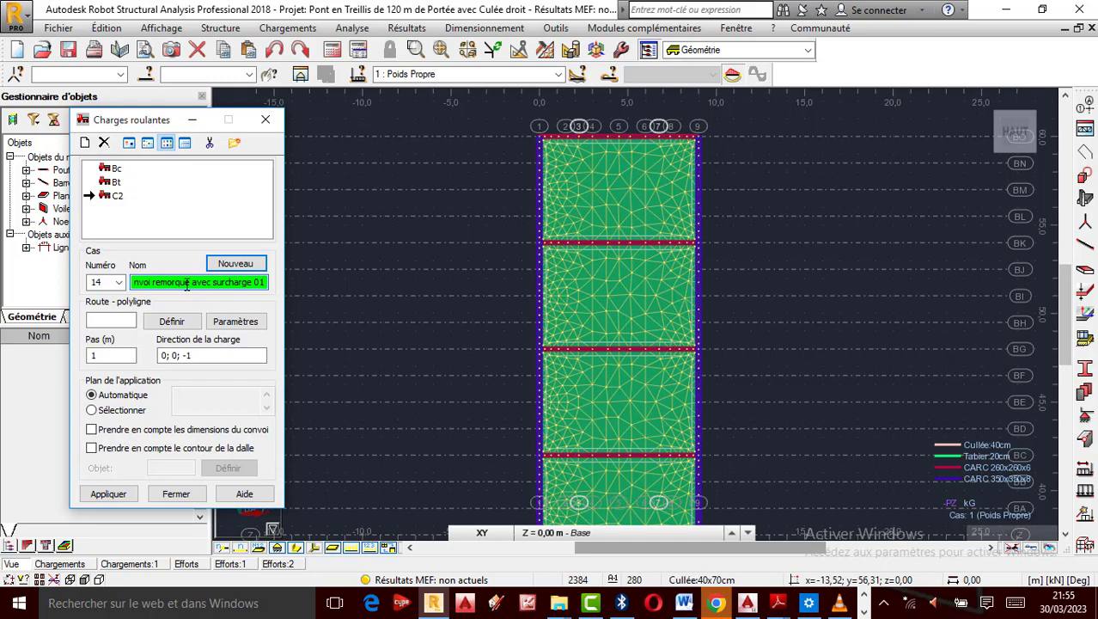
# Begin the case 14 route as a polyline, placing its first point at axes 7 and BO (x = 6.75, y = 60.00).
pyautogui.scroll(-2, 514, 202)
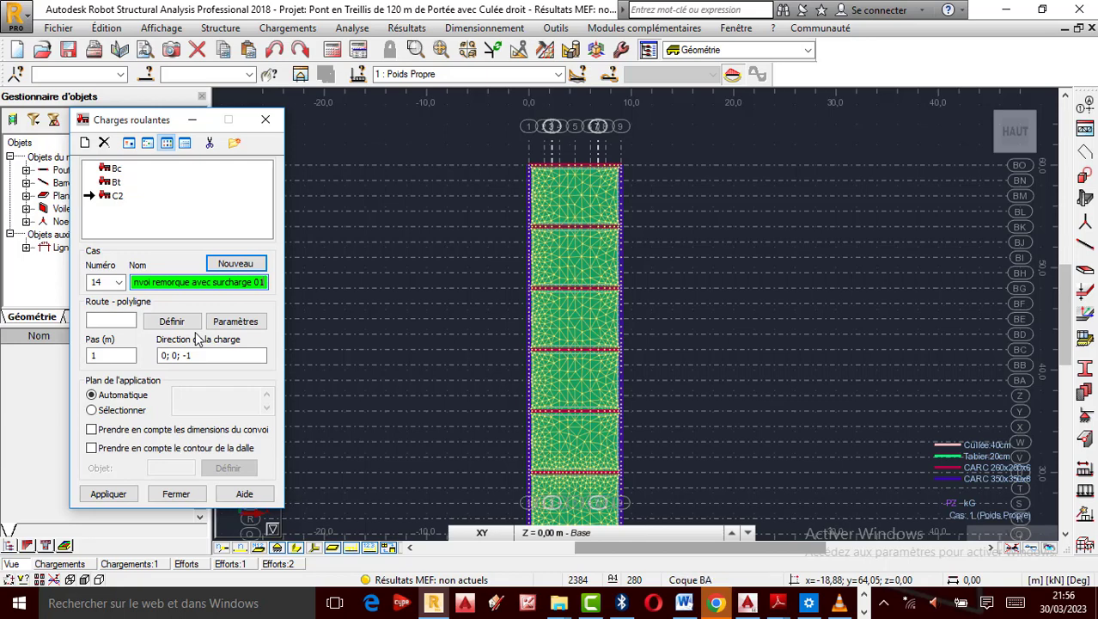
pyautogui.click(125, 323)
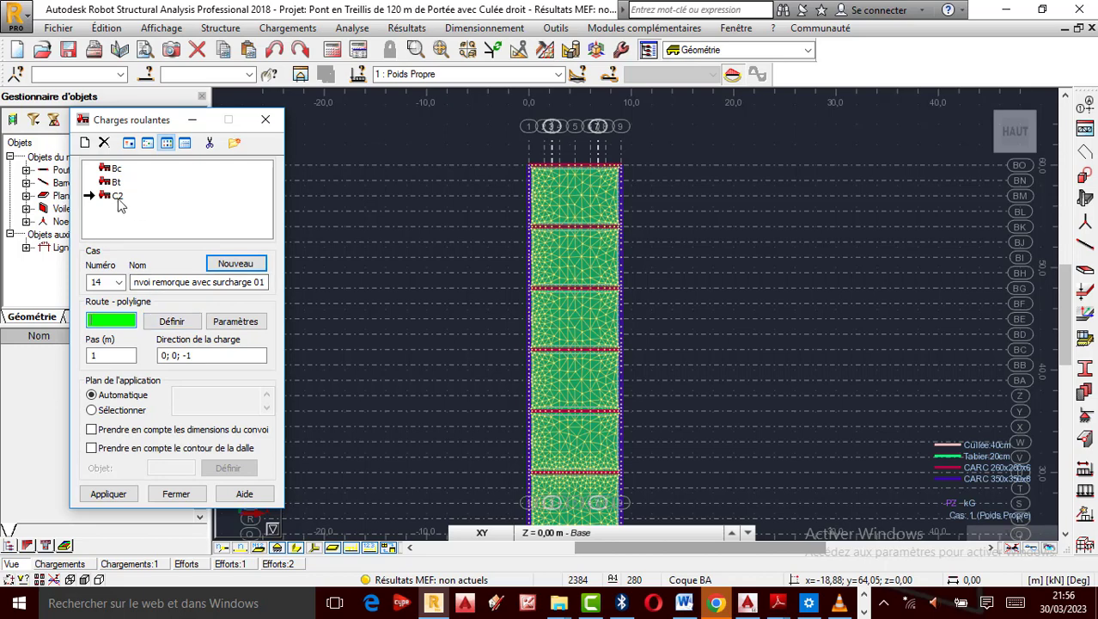
pyautogui.click(172, 322)
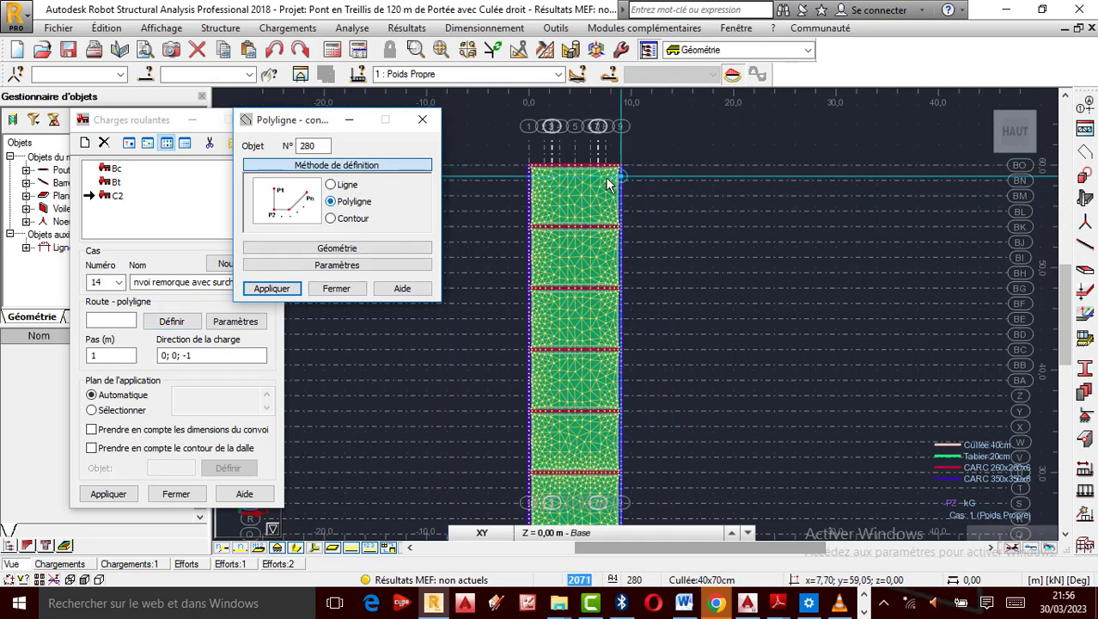
pyautogui.scroll(2, 599, 182)
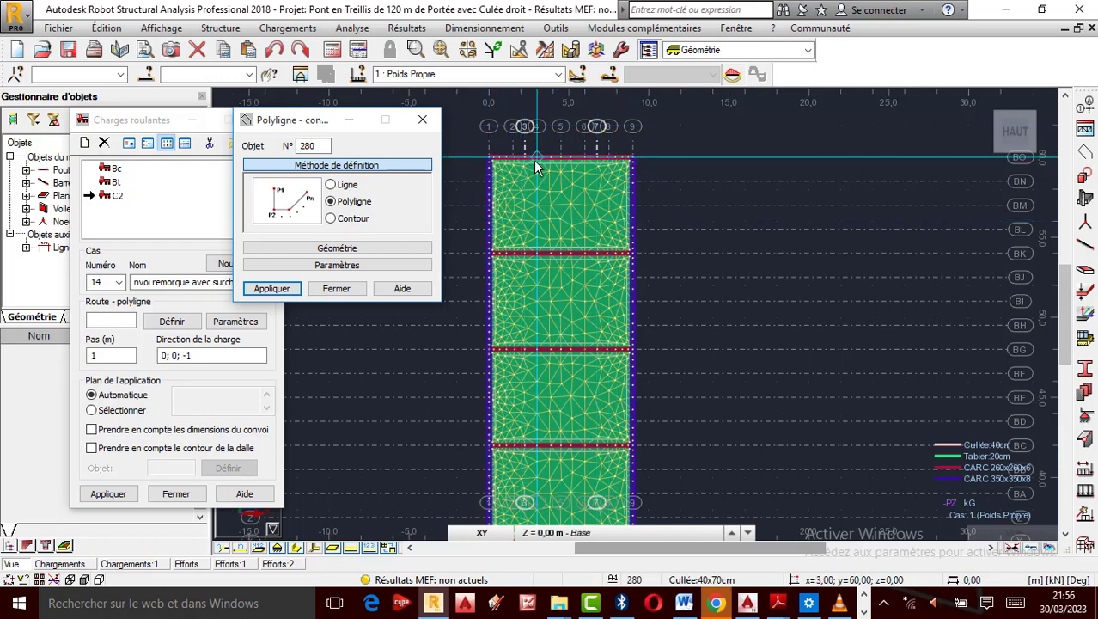
pyautogui.click(597, 157)
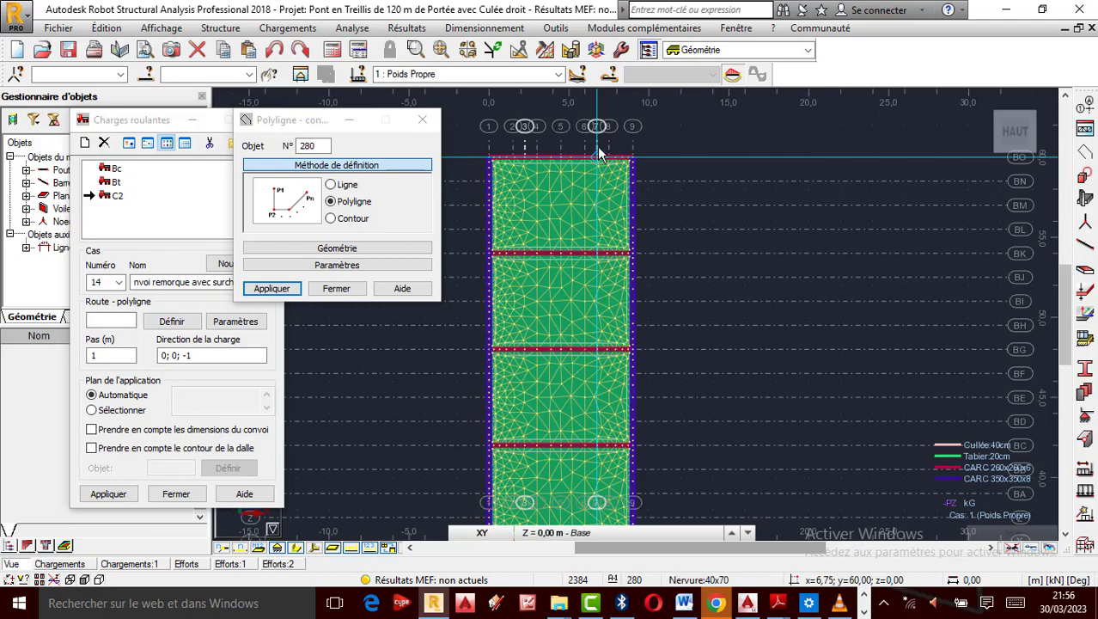
# Place the route polyline's second point at axes 7 and A (x = 6.75, y = 0.00), apply it, and close the polyline definition.
pyautogui.scroll(-5, 601, 148)
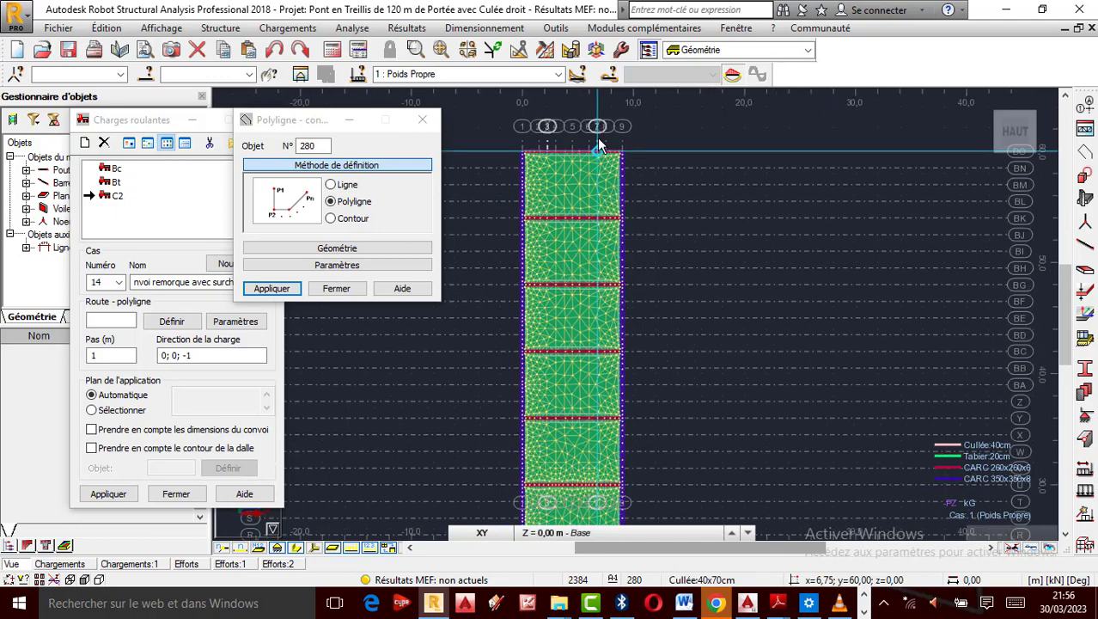
pyautogui.scroll(-3, 598, 149)
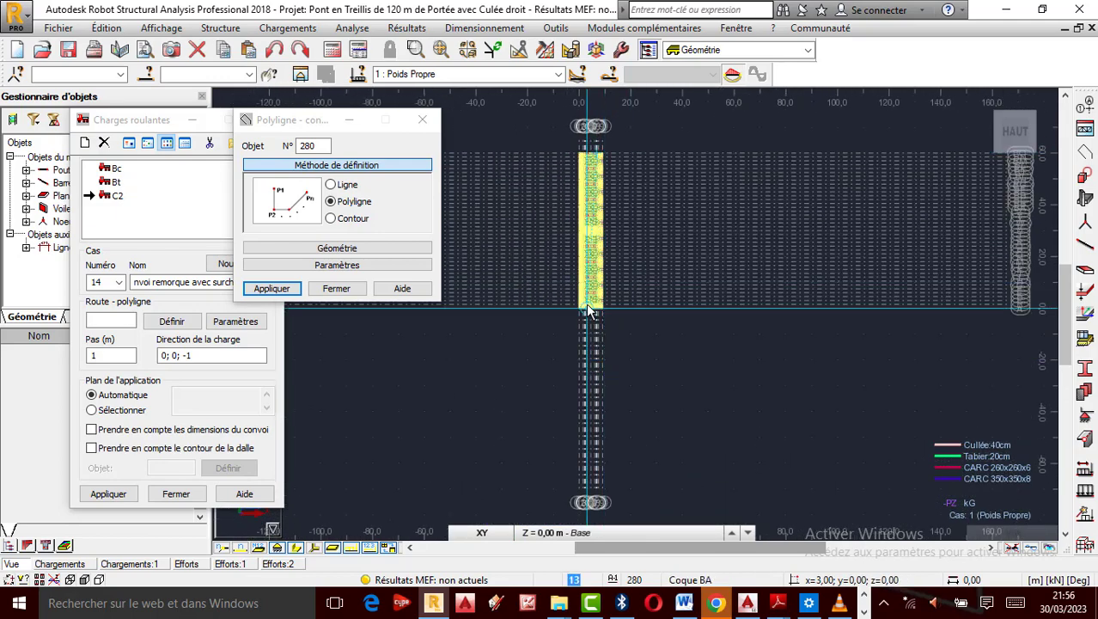
pyautogui.scroll(6, 597, 320)
pyautogui.scroll(4, 600, 273)
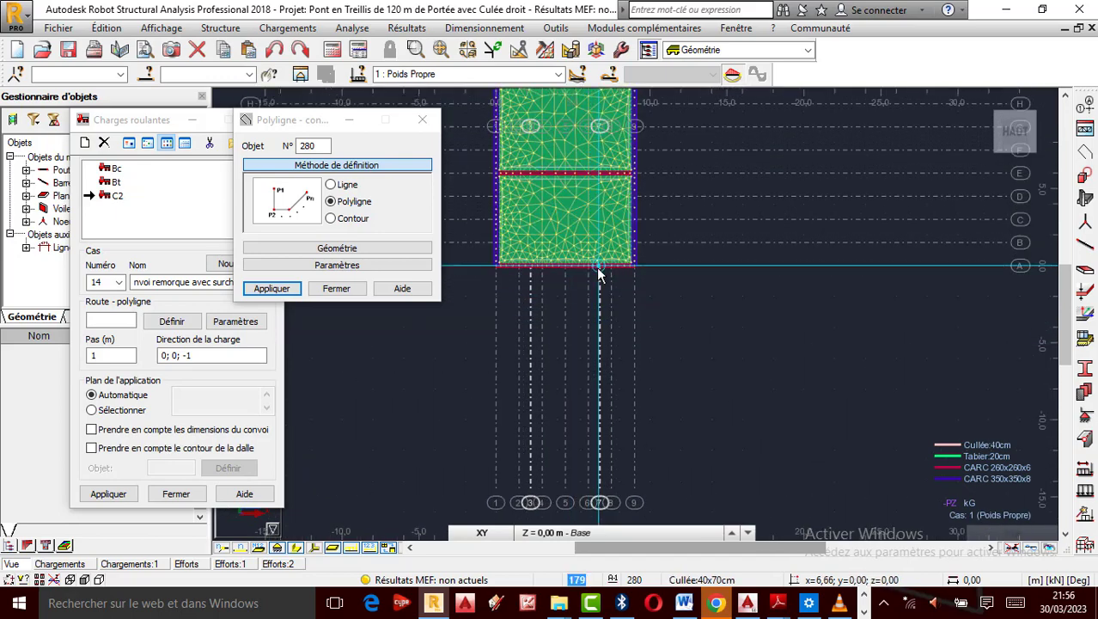
pyautogui.scroll(2, 600, 267)
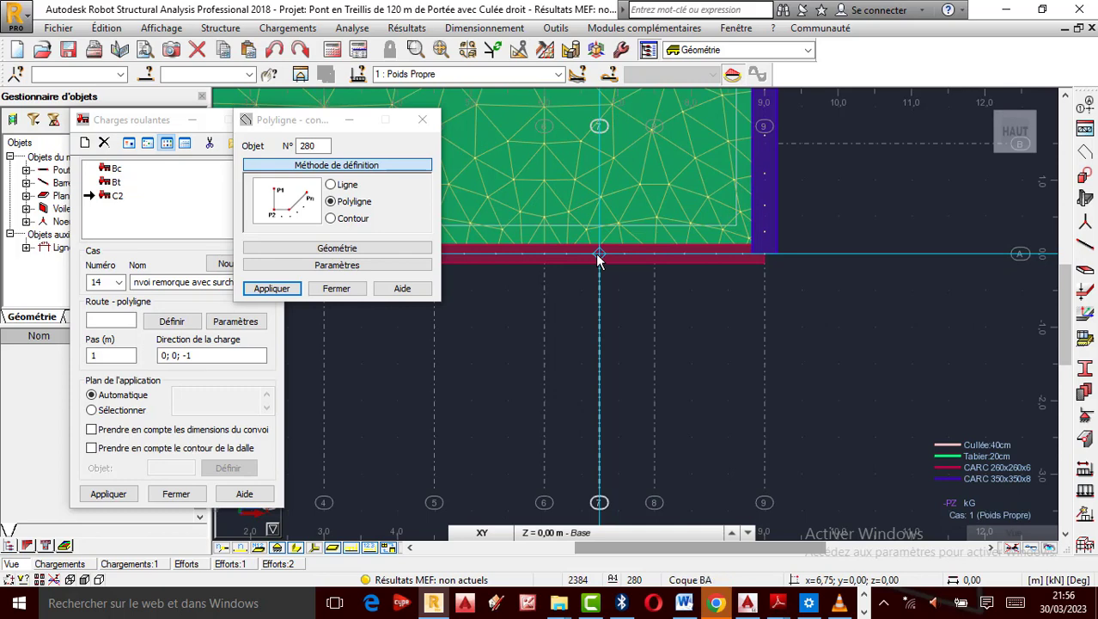
pyautogui.click(599, 257)
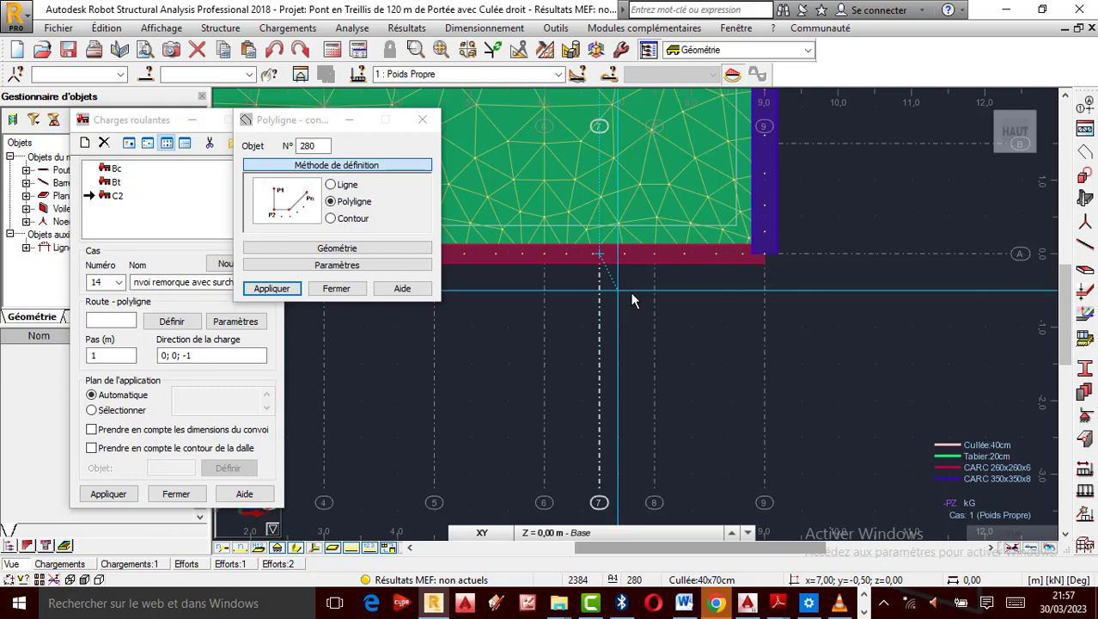
pyautogui.click(273, 291)
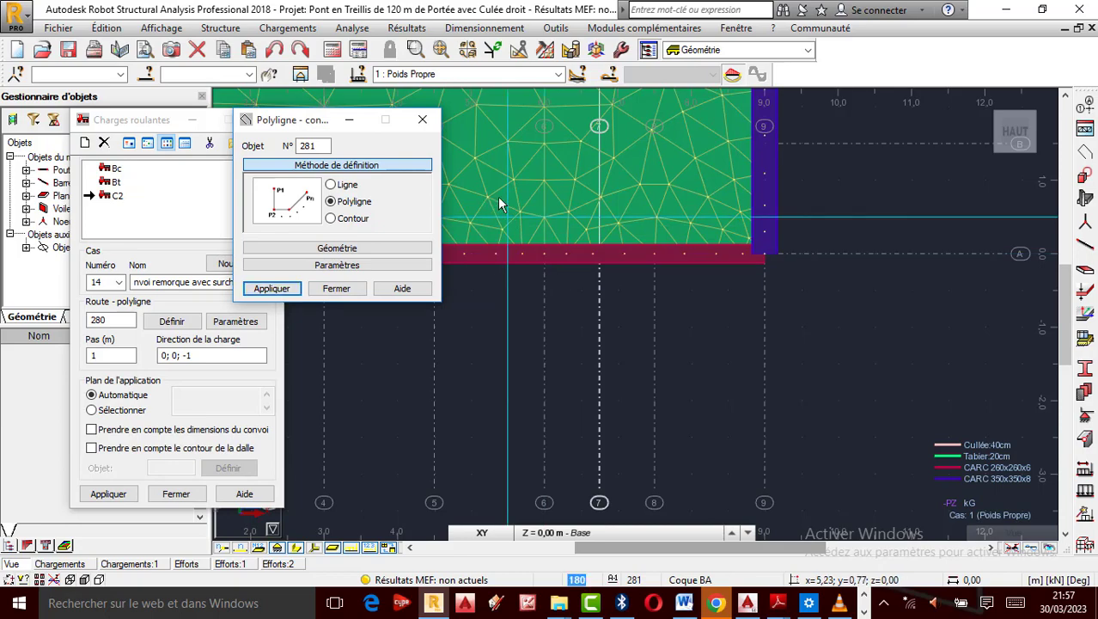
pyautogui.scroll(-2, 705, 336)
pyautogui.scroll(-3, 699, 353)
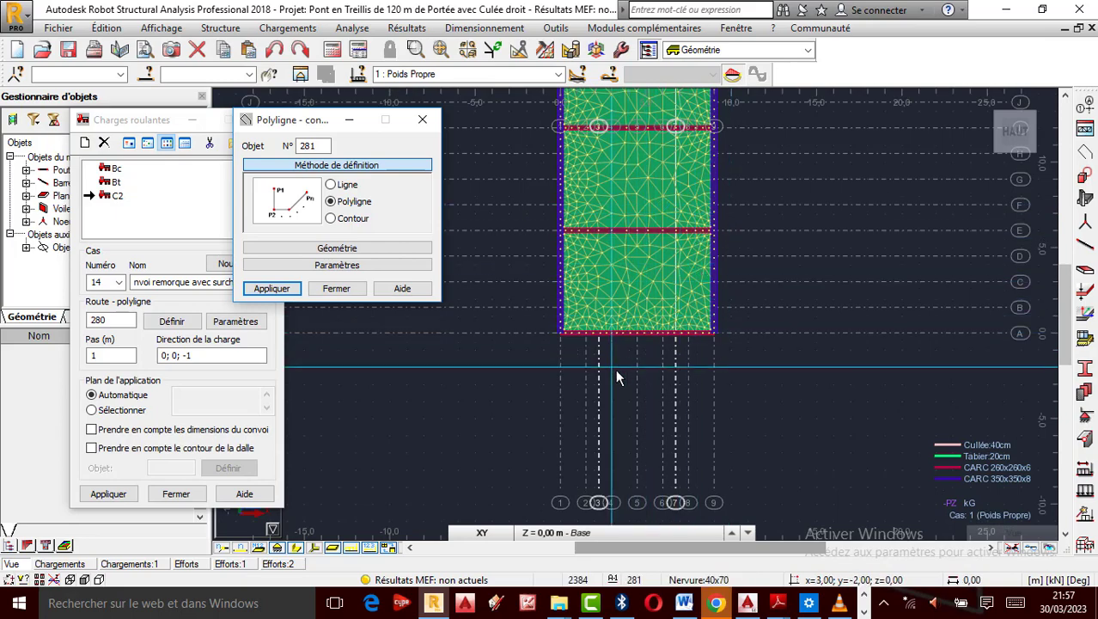
pyautogui.scroll(-2, 615, 368)
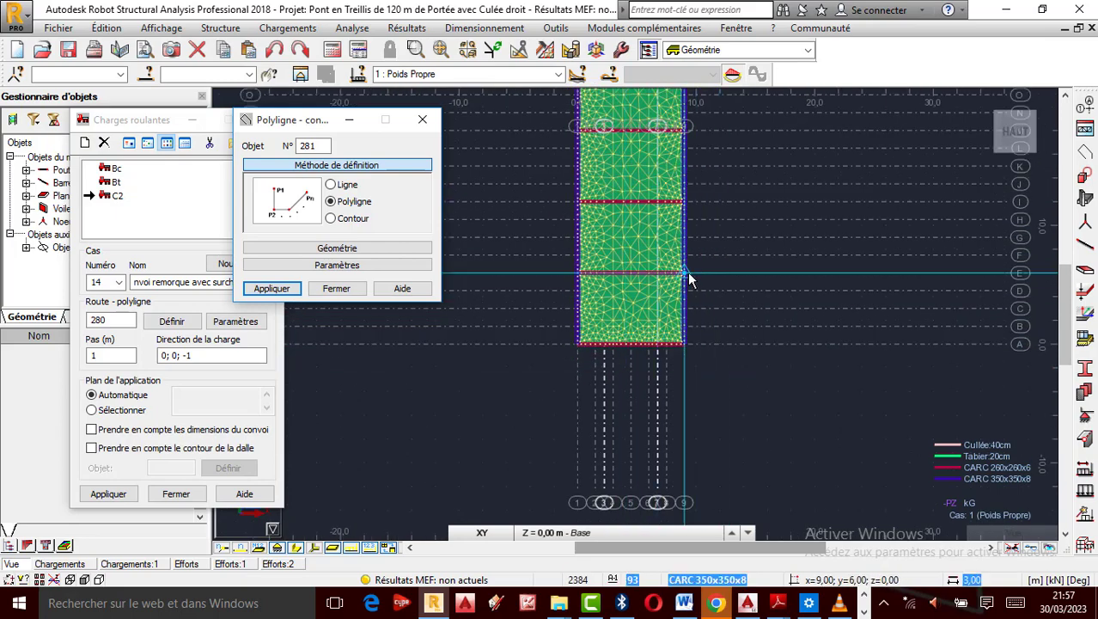
pyautogui.scroll(2, 688, 276)
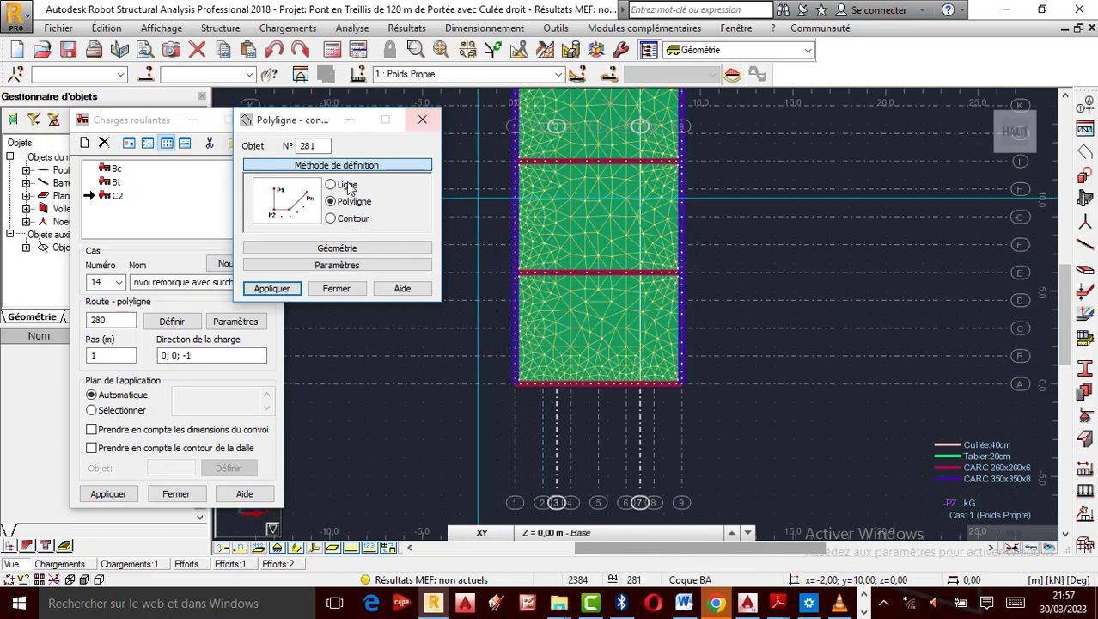
pyautogui.click(416, 130)
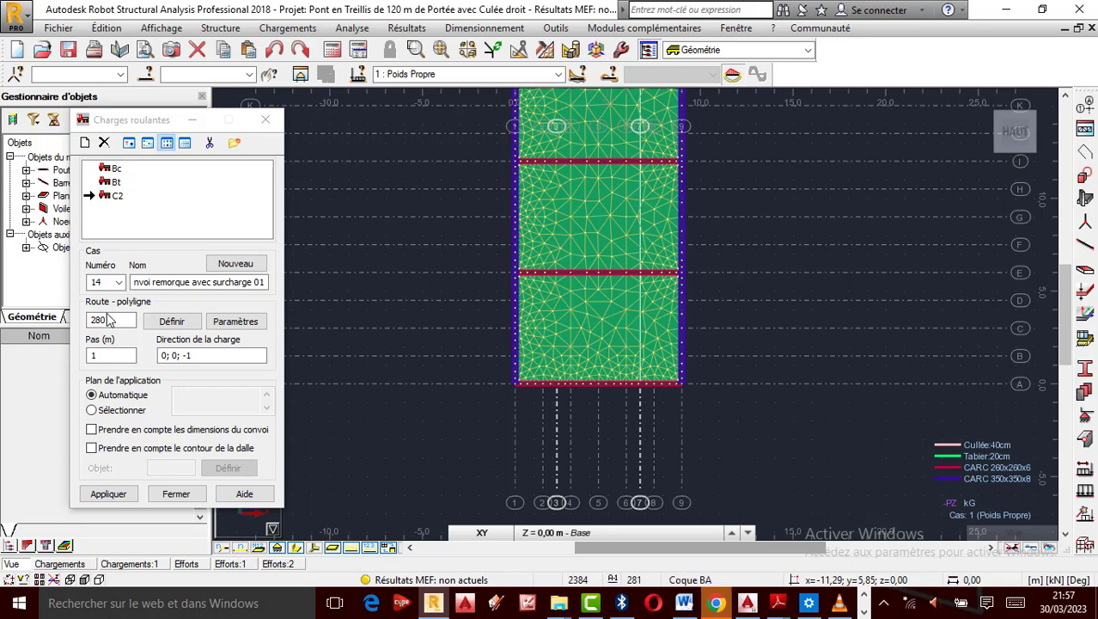
# Examine the route along axis 7 on the deck and the load definitions of the listed Bc and Bt convoys.
pyautogui.click(659, 225)
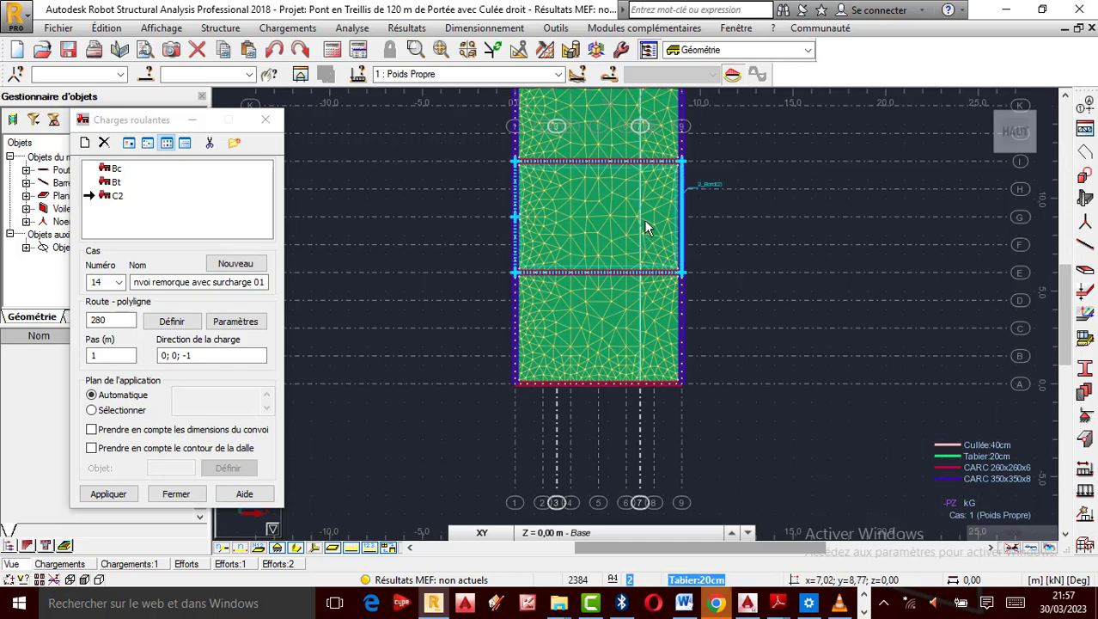
pyautogui.scroll(3, 644, 219)
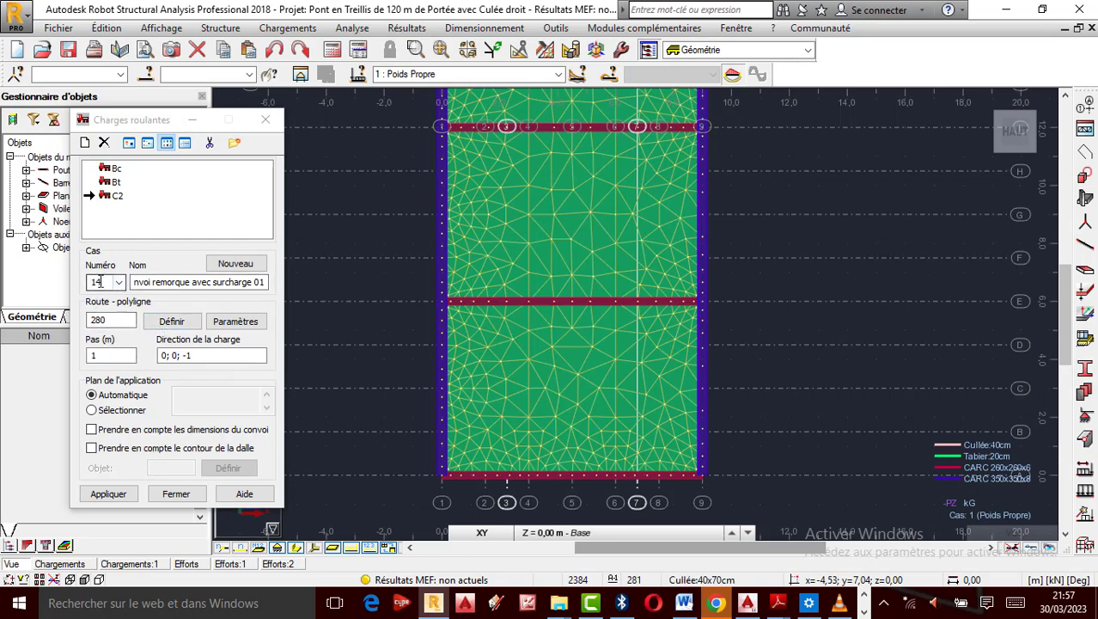
pyautogui.doubleClick(115, 170)
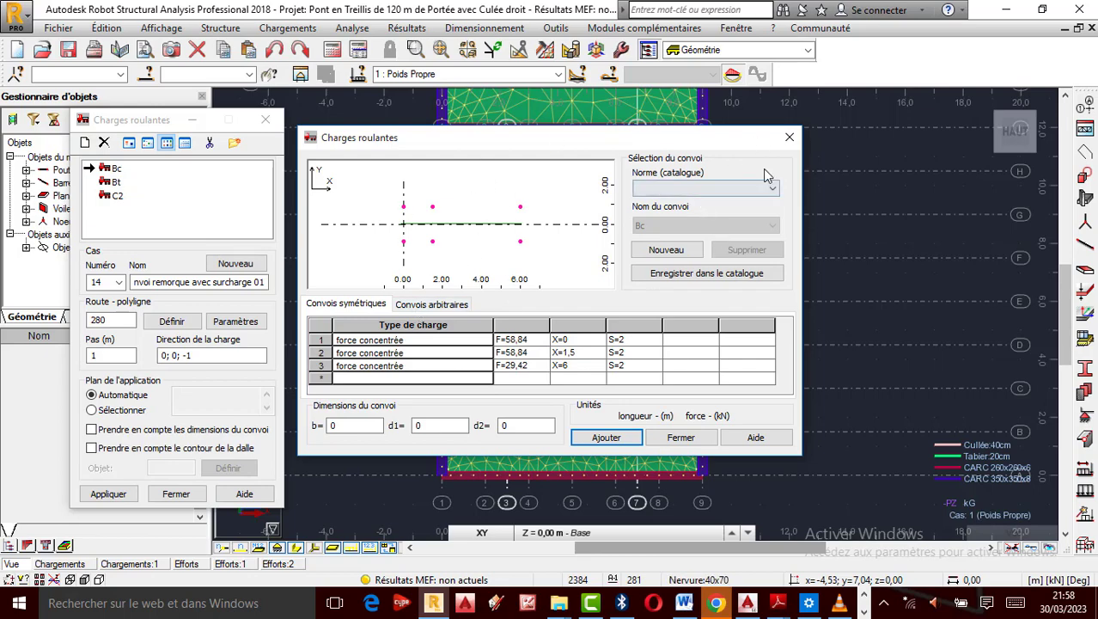
pyautogui.click(789, 139)
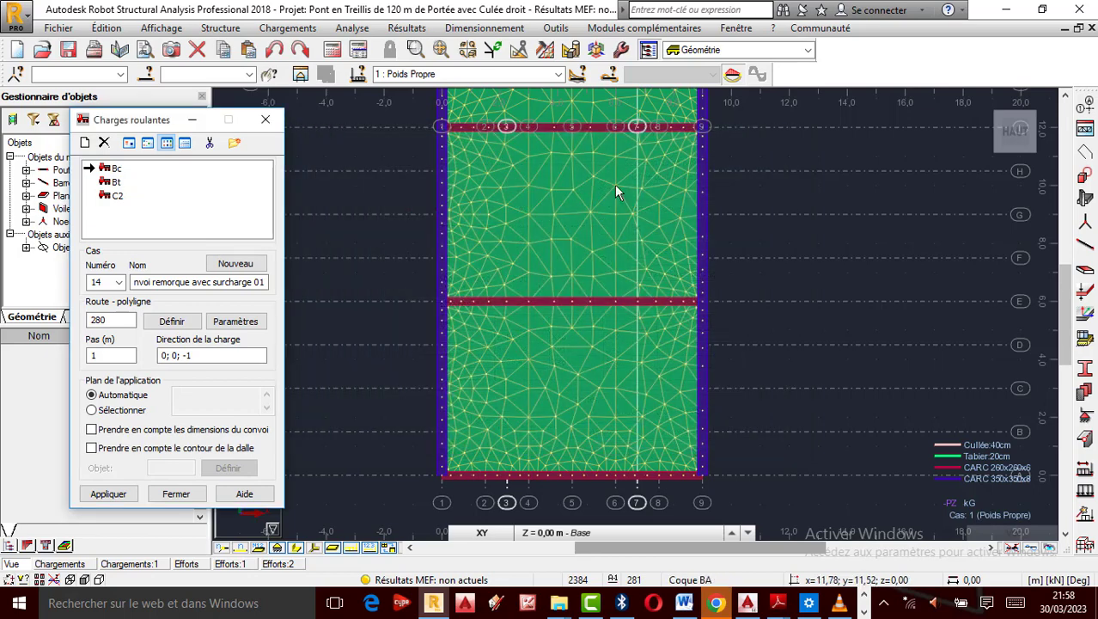
pyautogui.doubleClick(115, 182)
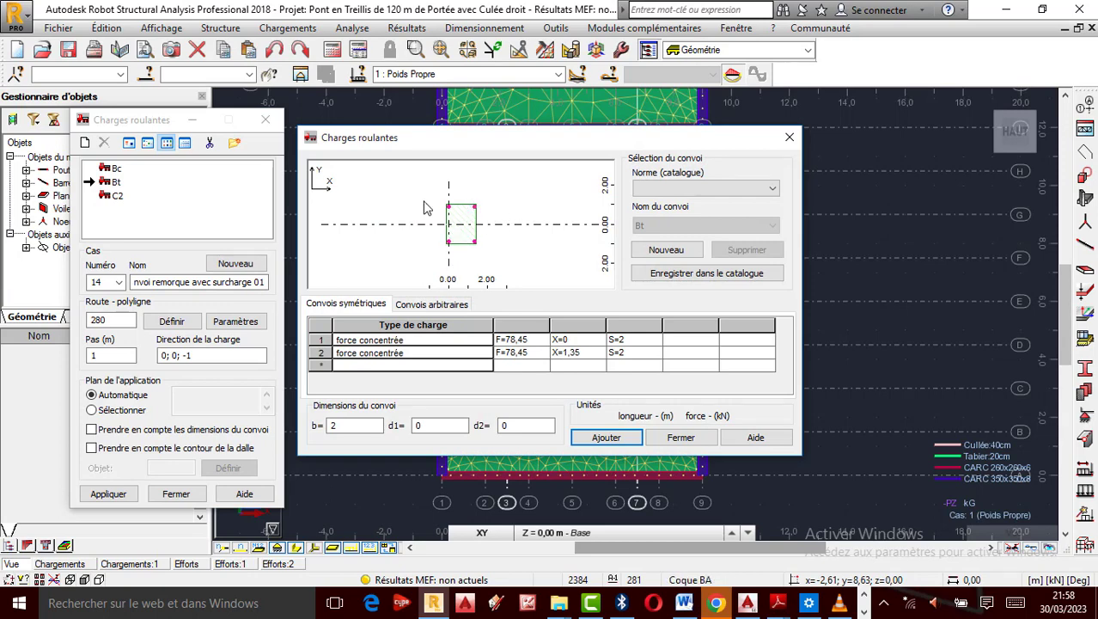
pyautogui.click(789, 138)
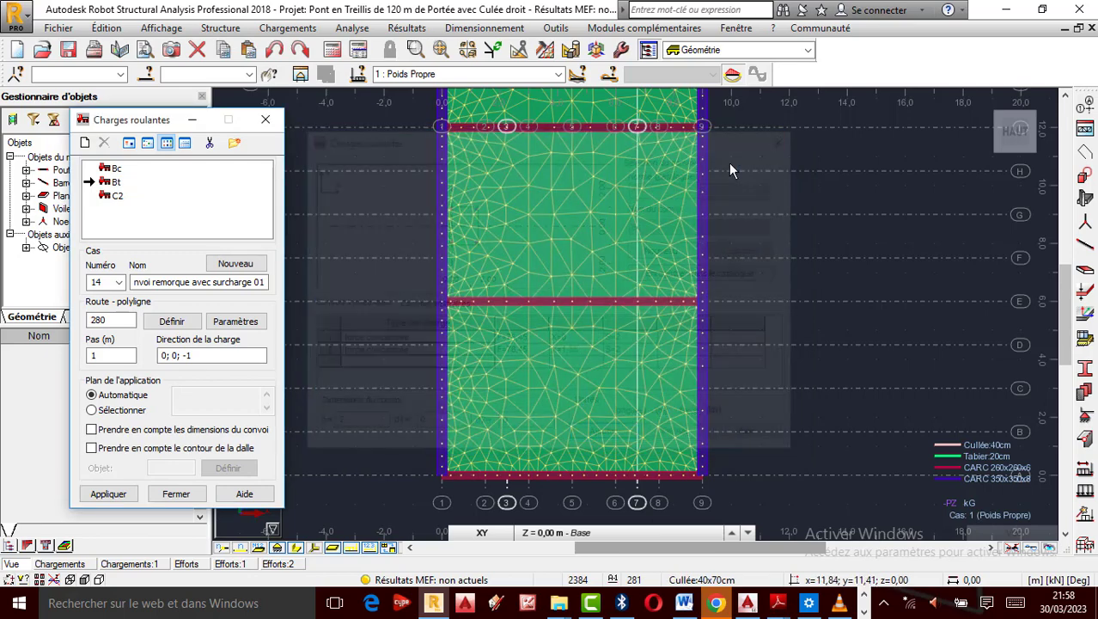
# Examine the Br and C2 convoys in the CPC catalogue, plus the load definition of the C2 convoy already listed.
pyautogui.click(86, 144)
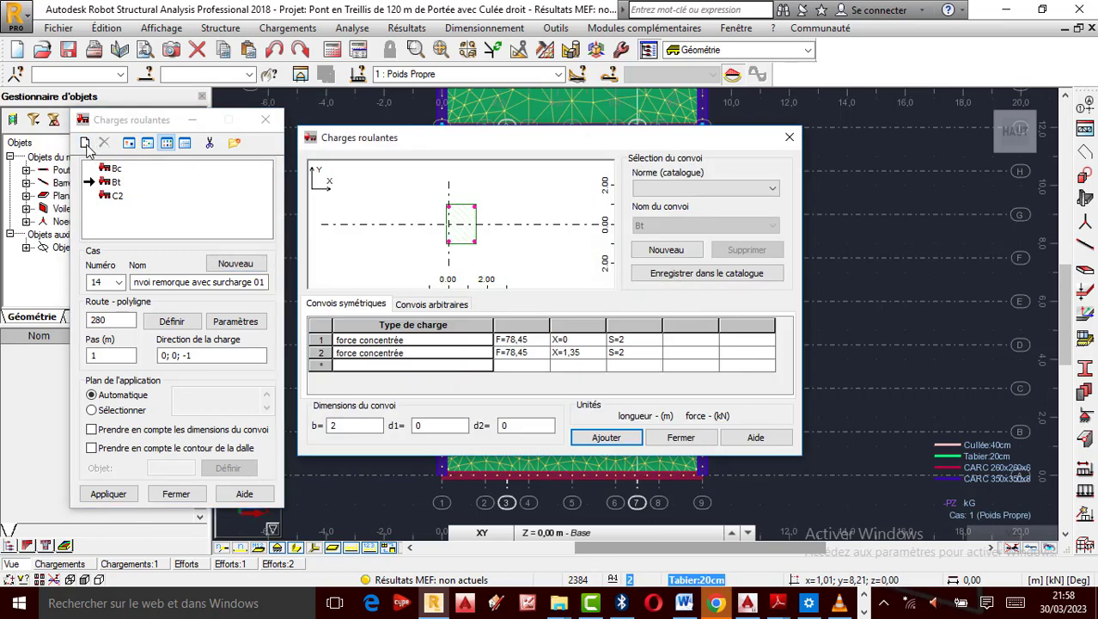
pyautogui.click(766, 188)
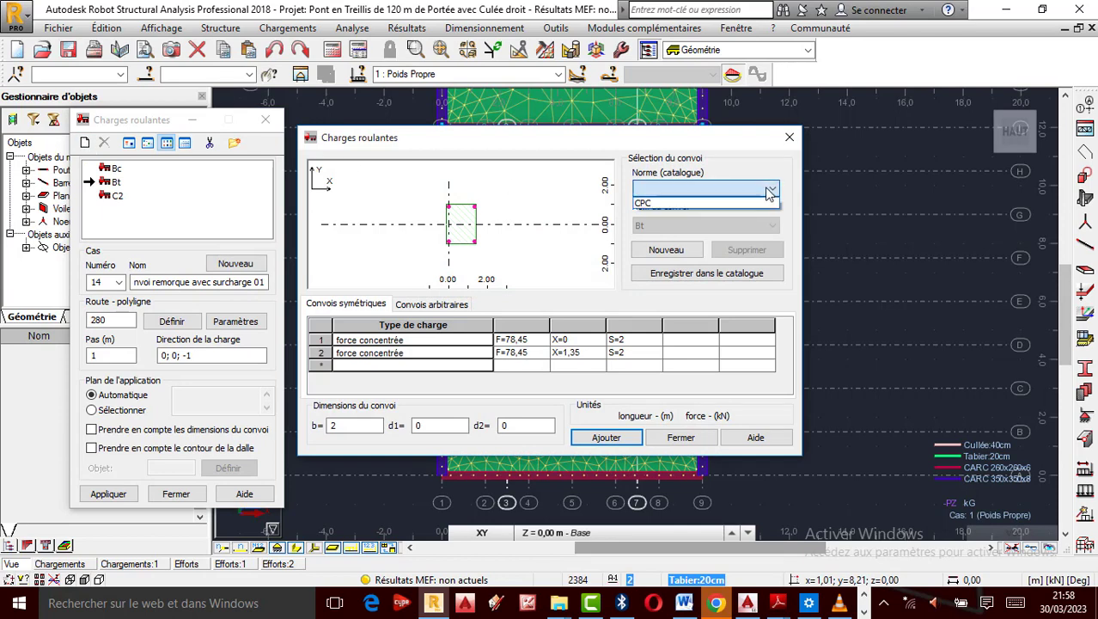
pyautogui.click(646, 204)
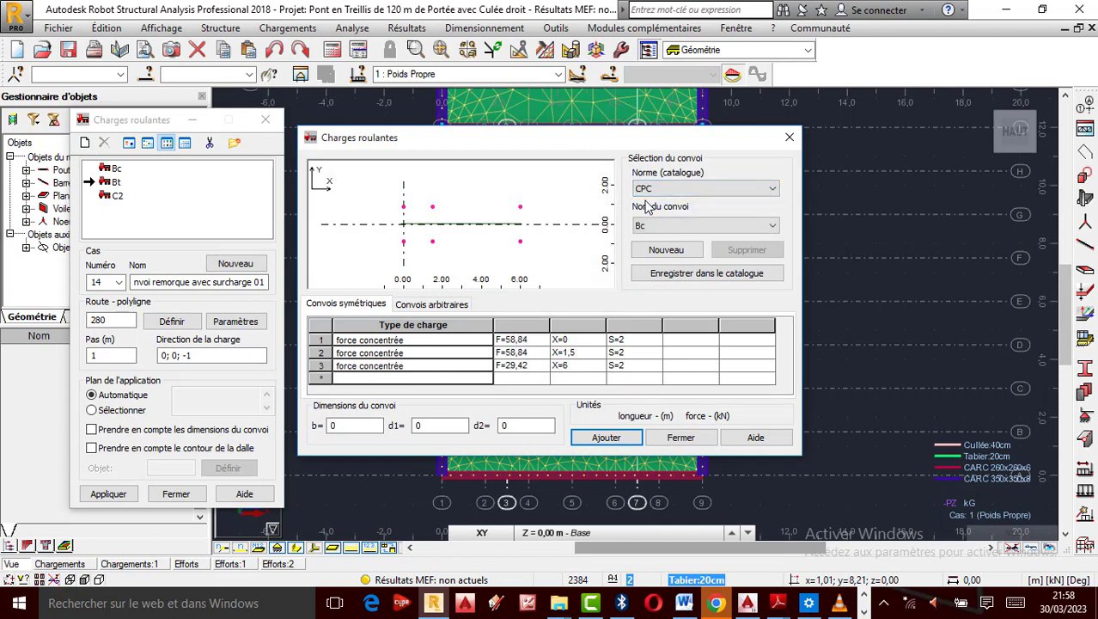
pyautogui.click(678, 227)
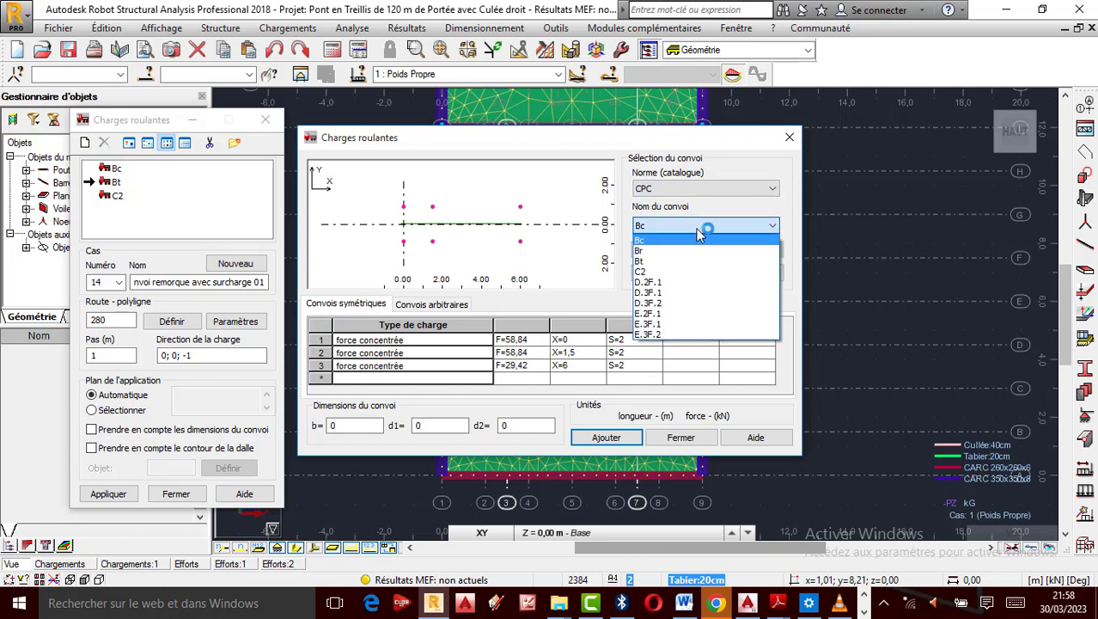
pyautogui.click(641, 251)
pyautogui.click(745, 227)
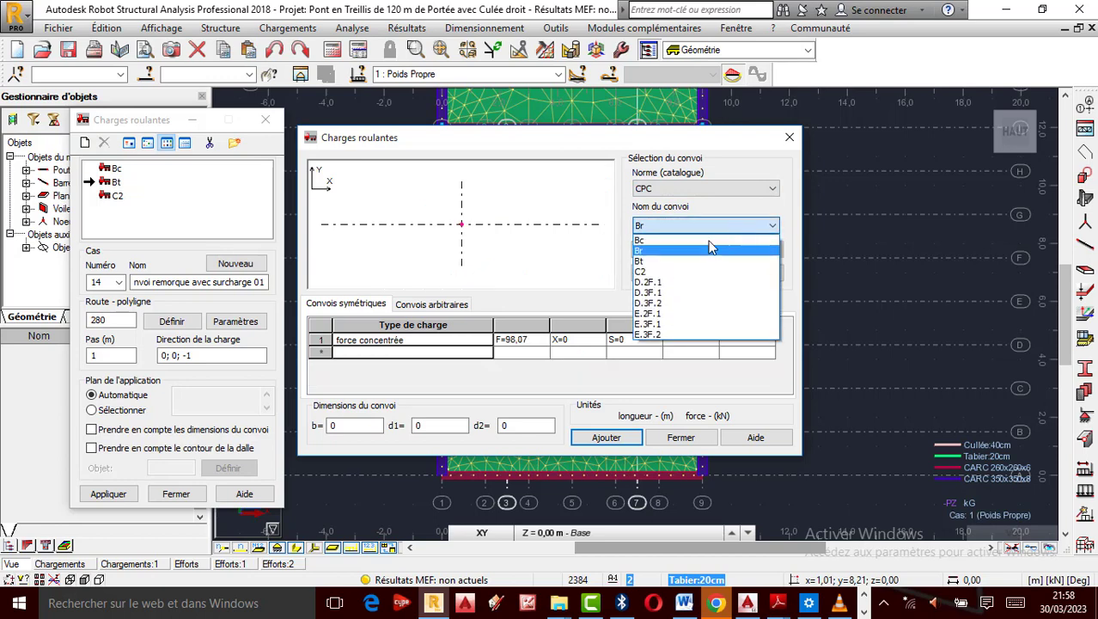
pyautogui.click(655, 271)
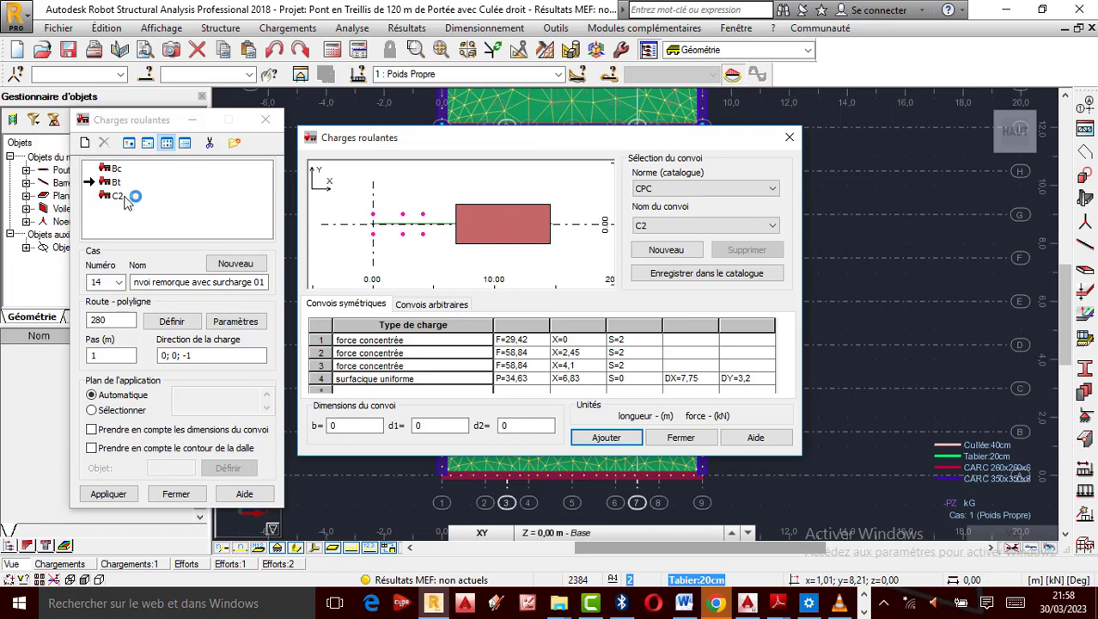
pyautogui.click(789, 138)
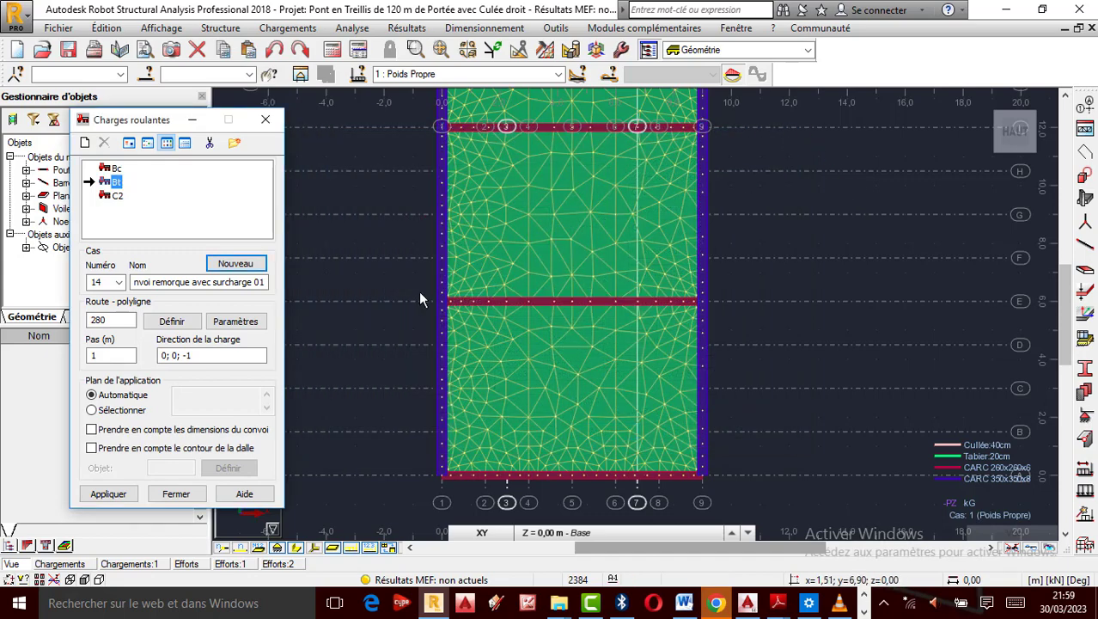
pyautogui.doubleClick(117, 196)
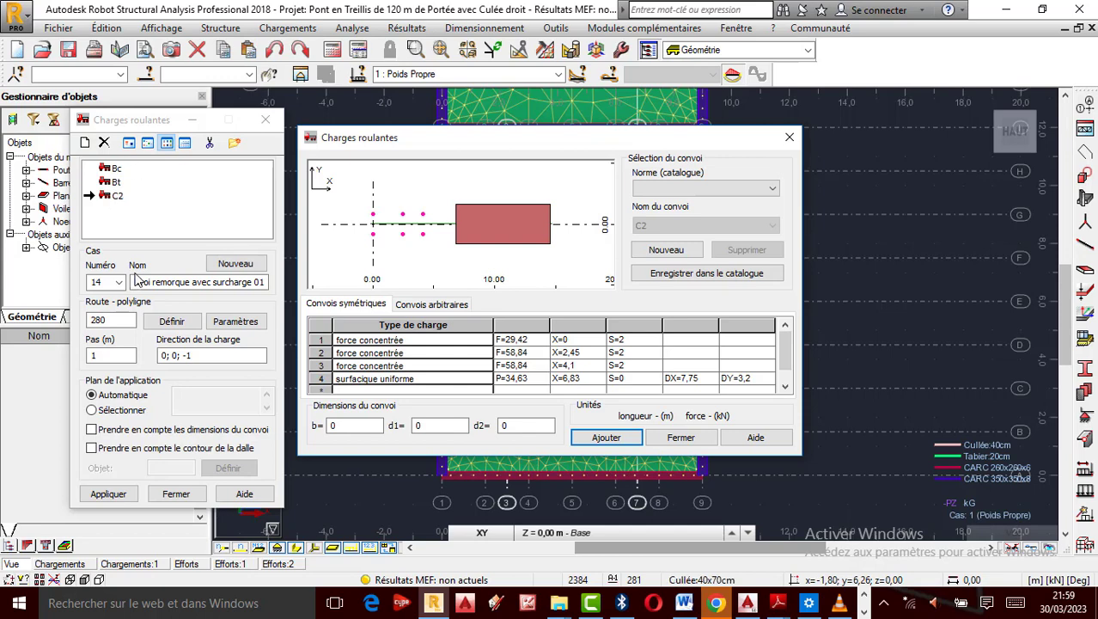
pyautogui.click(790, 137)
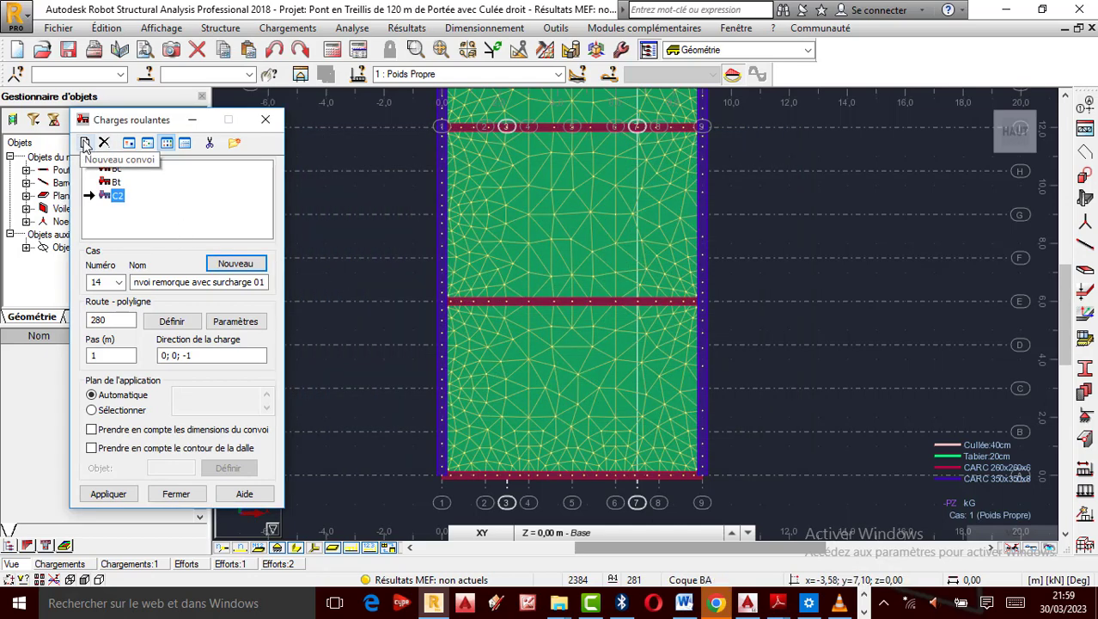
# Examine the Bc, Br, Bt and C2 convoy definitions in the CPC catalogue without adding any of them.
pyautogui.click(85, 143)
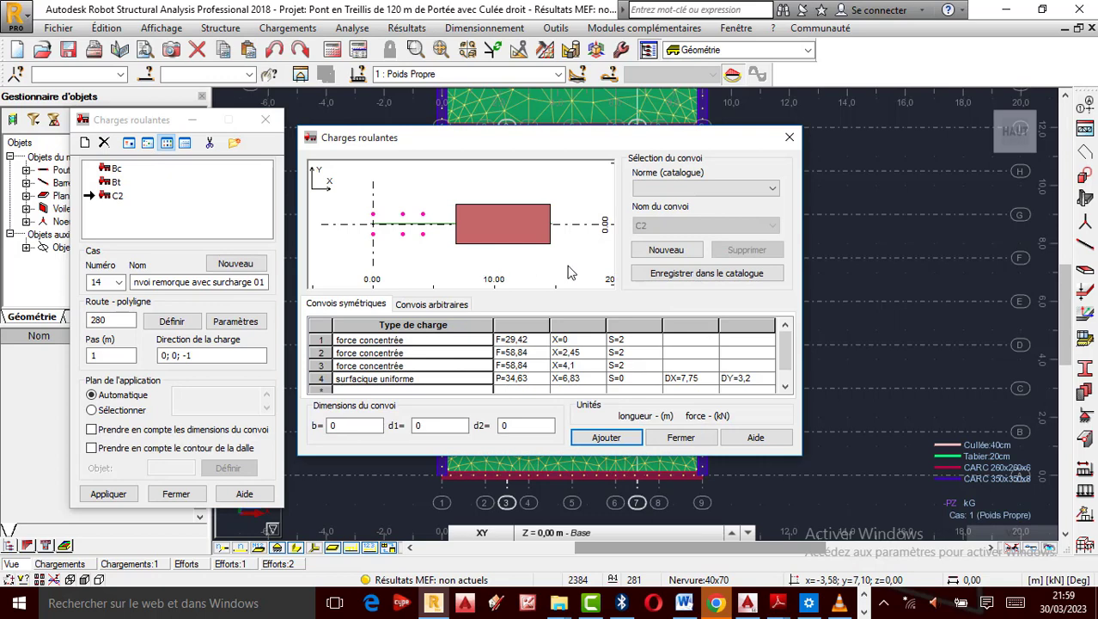
pyautogui.click(732, 189)
pyautogui.click(670, 207)
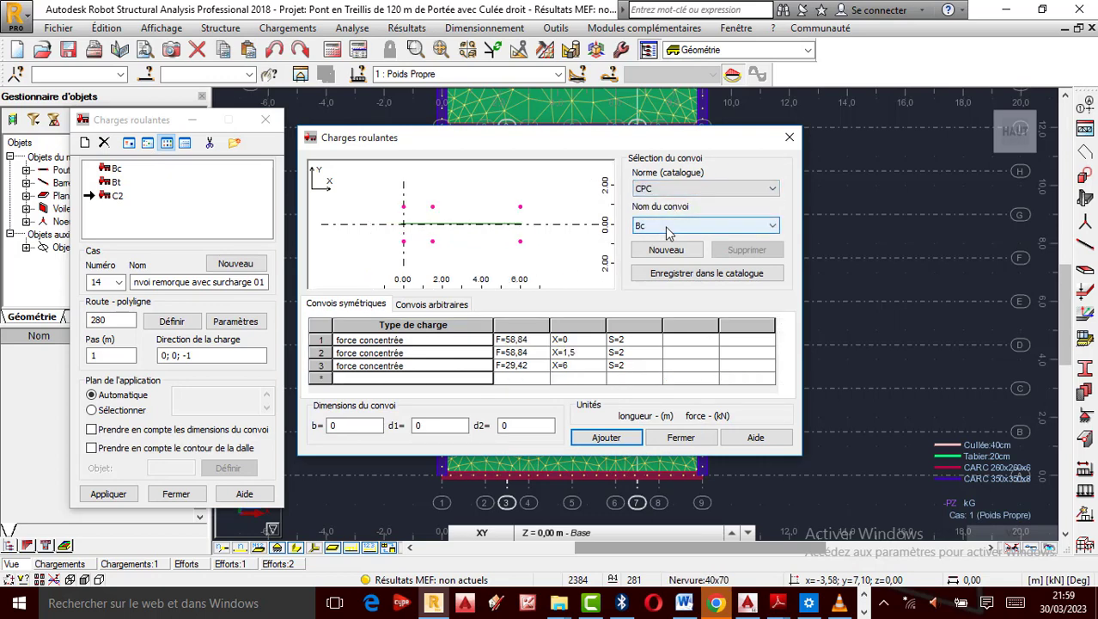
pyautogui.click(758, 229)
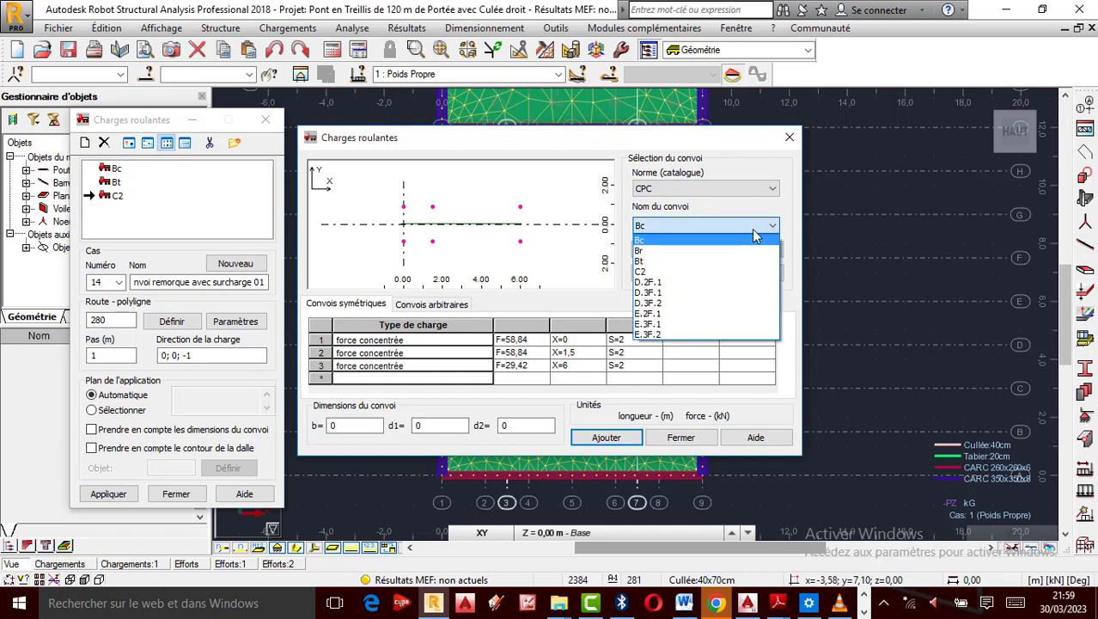
pyautogui.click(678, 252)
pyautogui.click(694, 224)
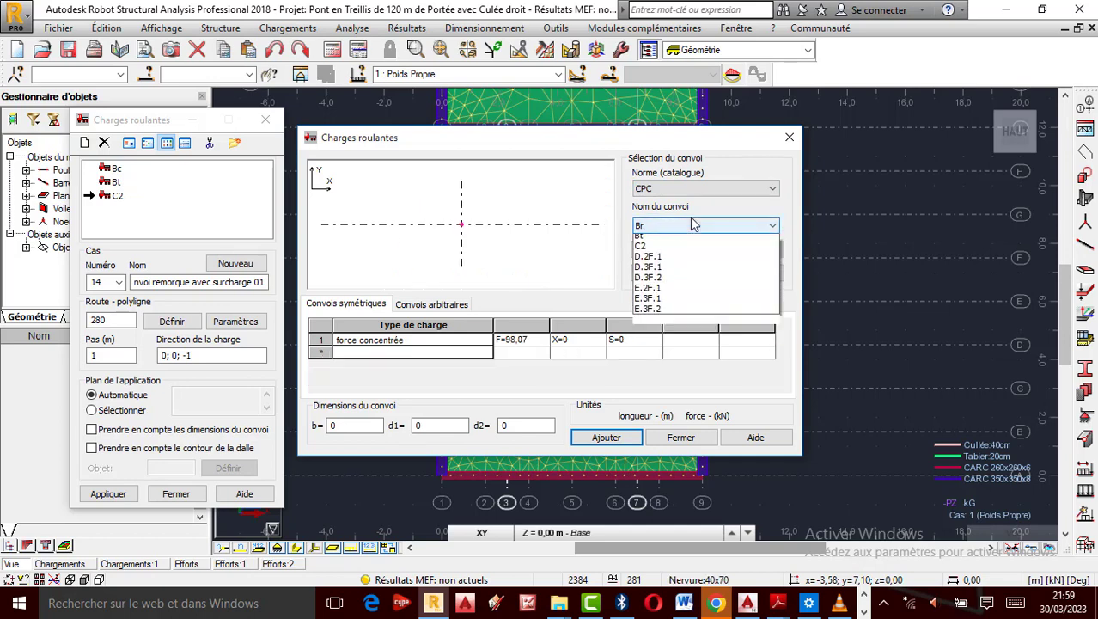
pyautogui.click(672, 242)
pyautogui.click(688, 227)
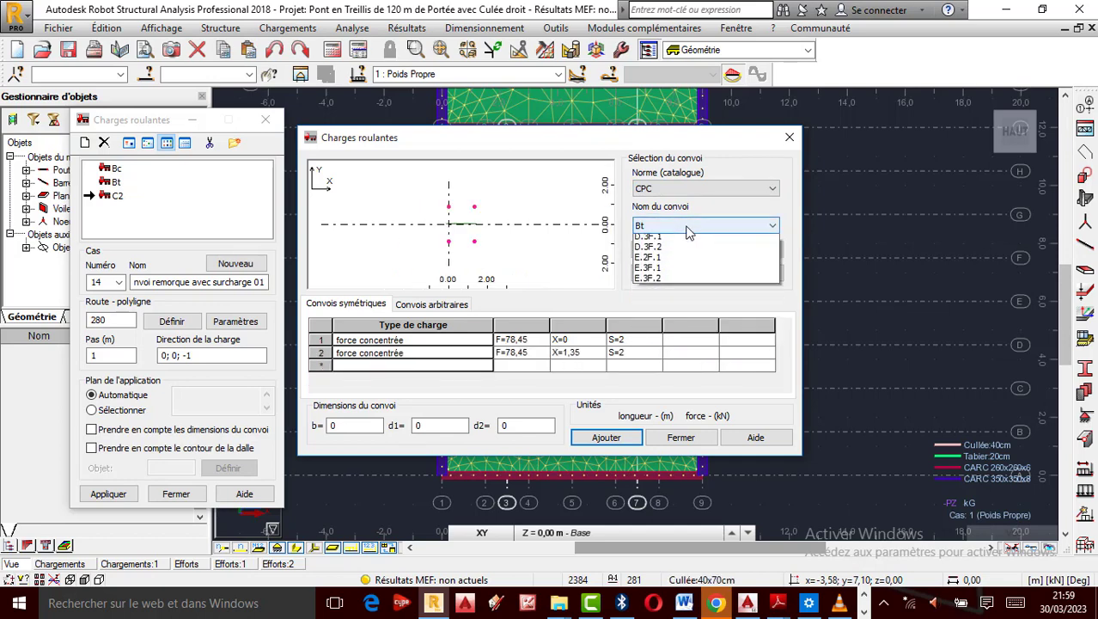
pyautogui.click(651, 273)
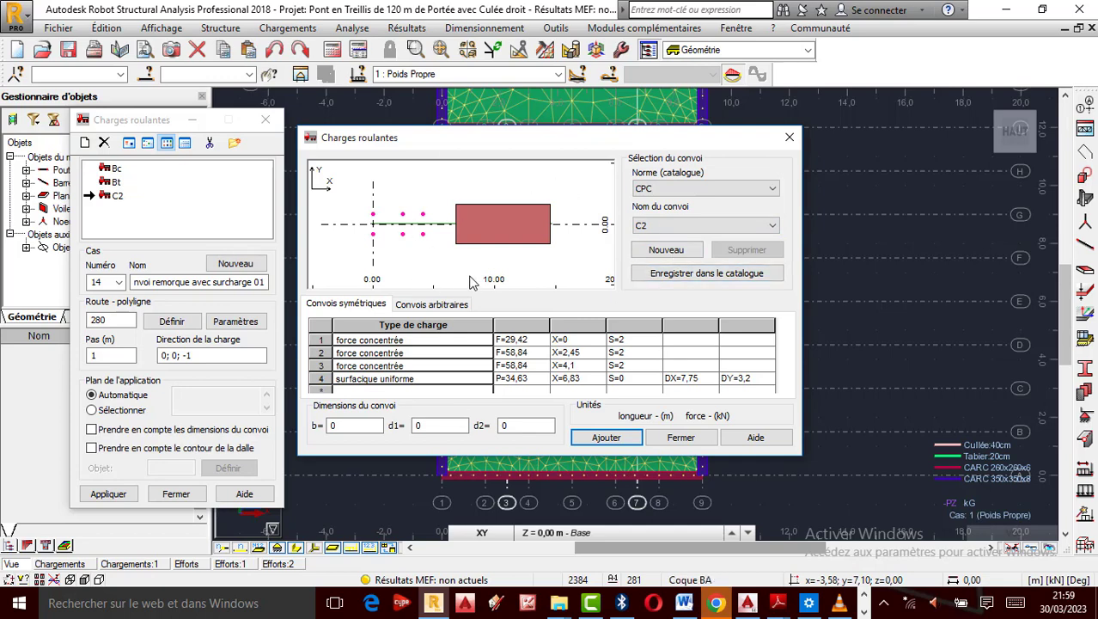
pyautogui.click(789, 137)
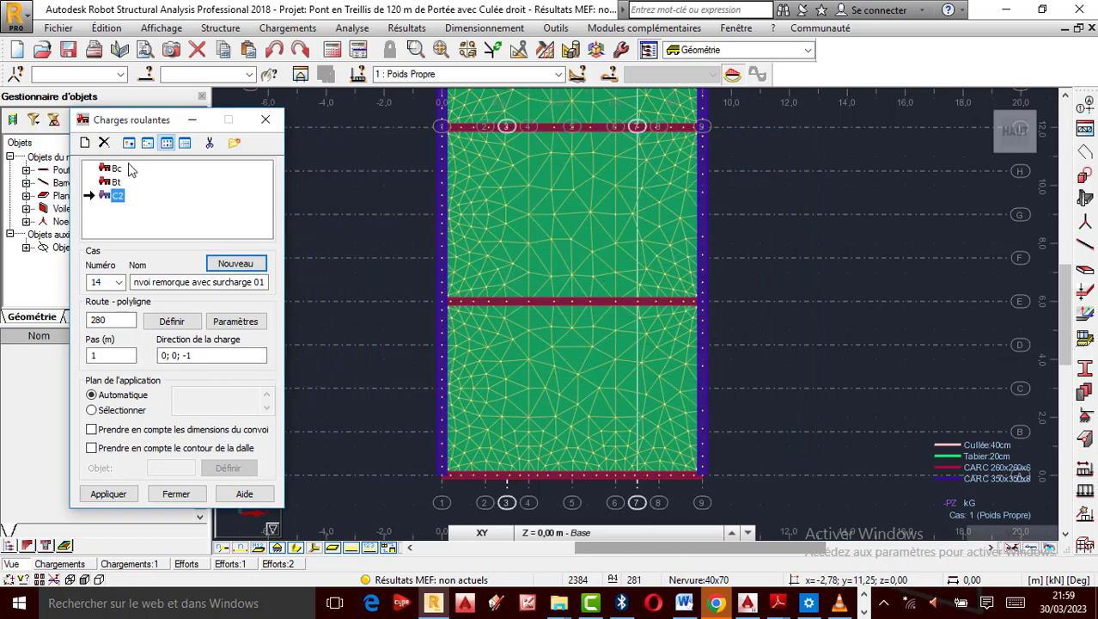
pyautogui.doubleClick(118, 196)
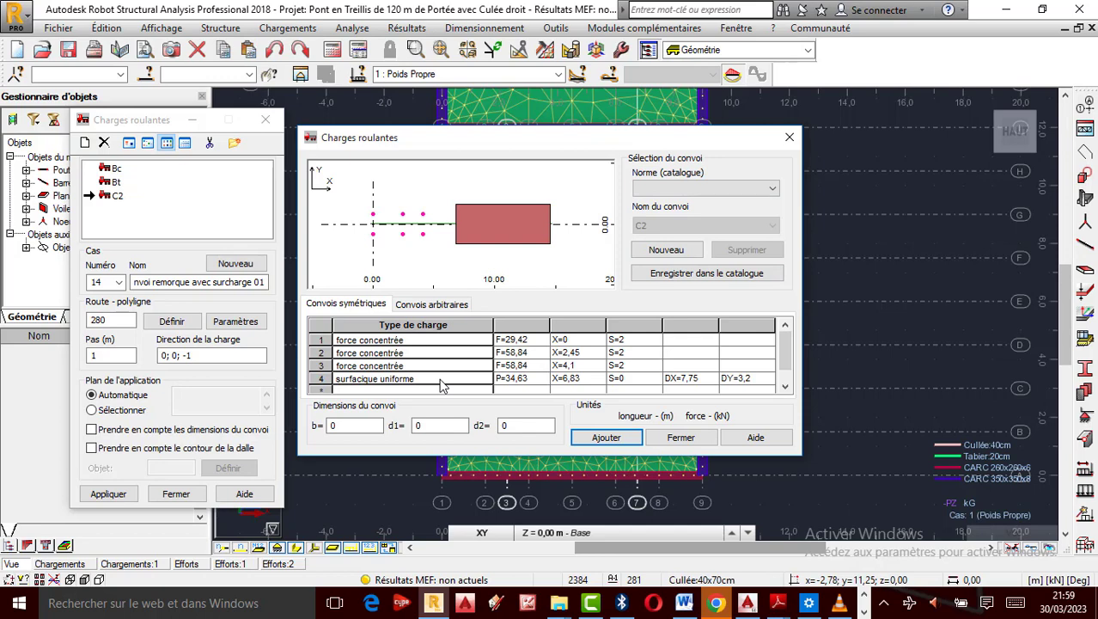
pyautogui.click(329, 427)
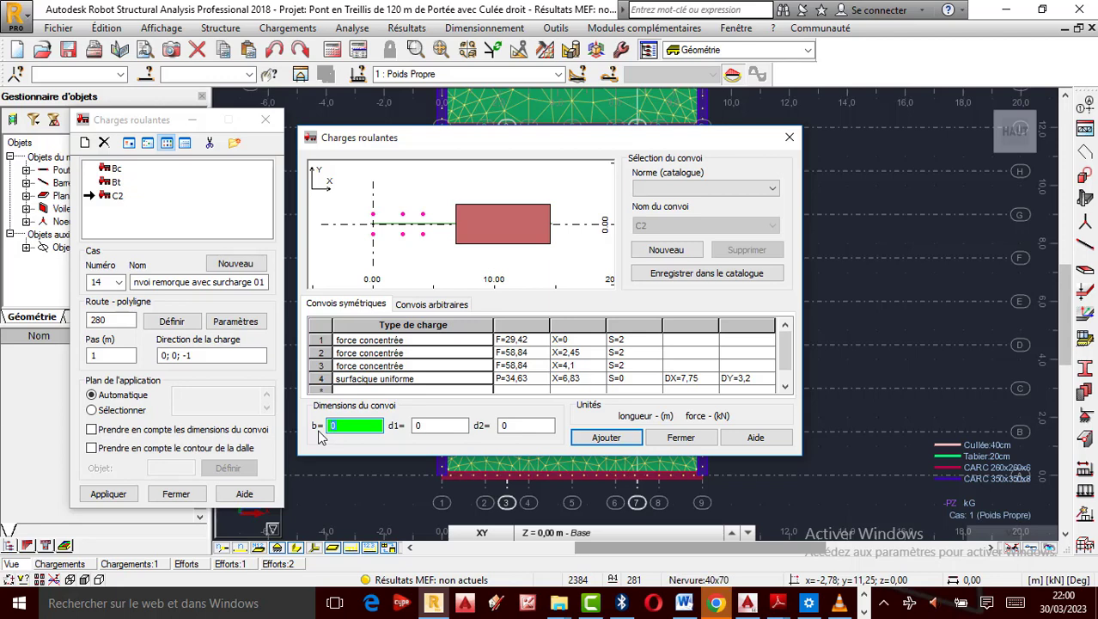
pyautogui.write('2')
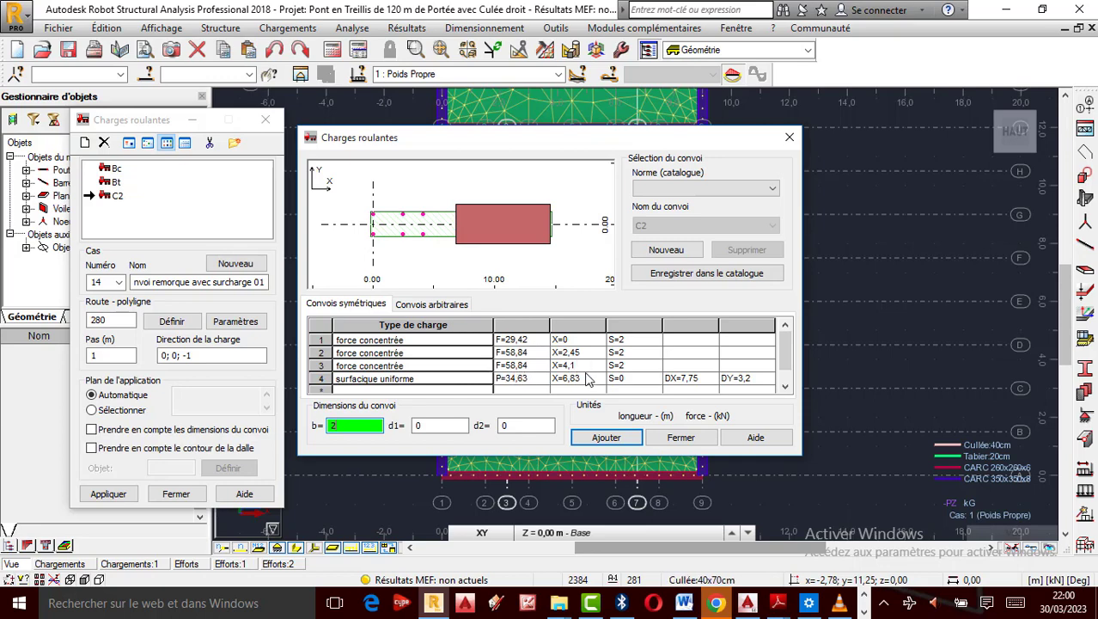
pyautogui.click(581, 366)
pyautogui.press('BackSpace')
pyautogui.press('BackSpace')
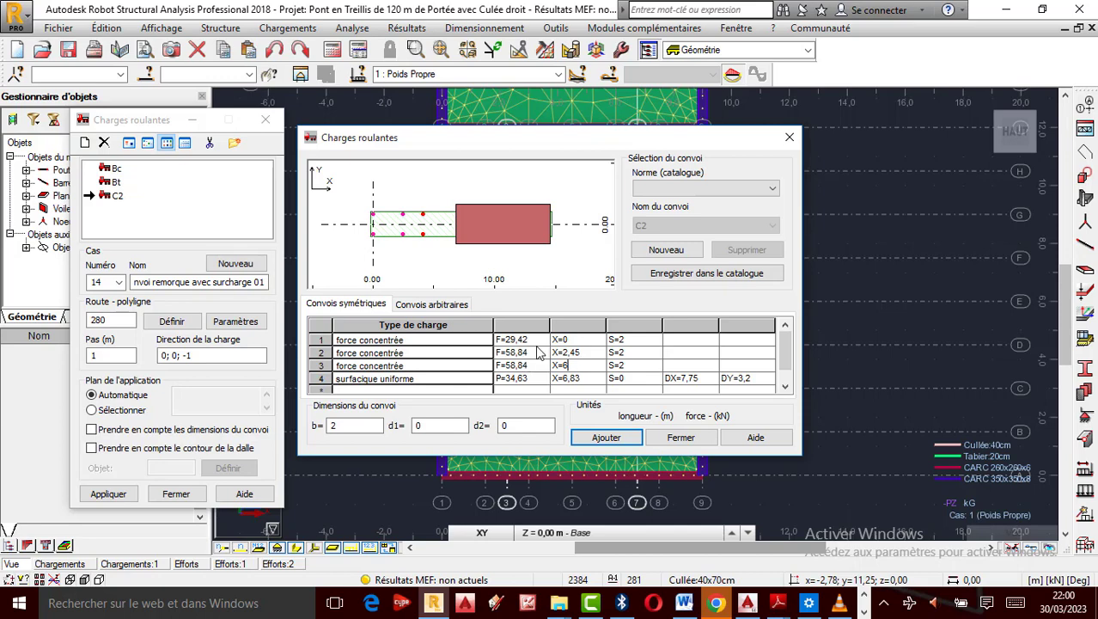
pyautogui.click(608, 437)
pyautogui.click(603, 336)
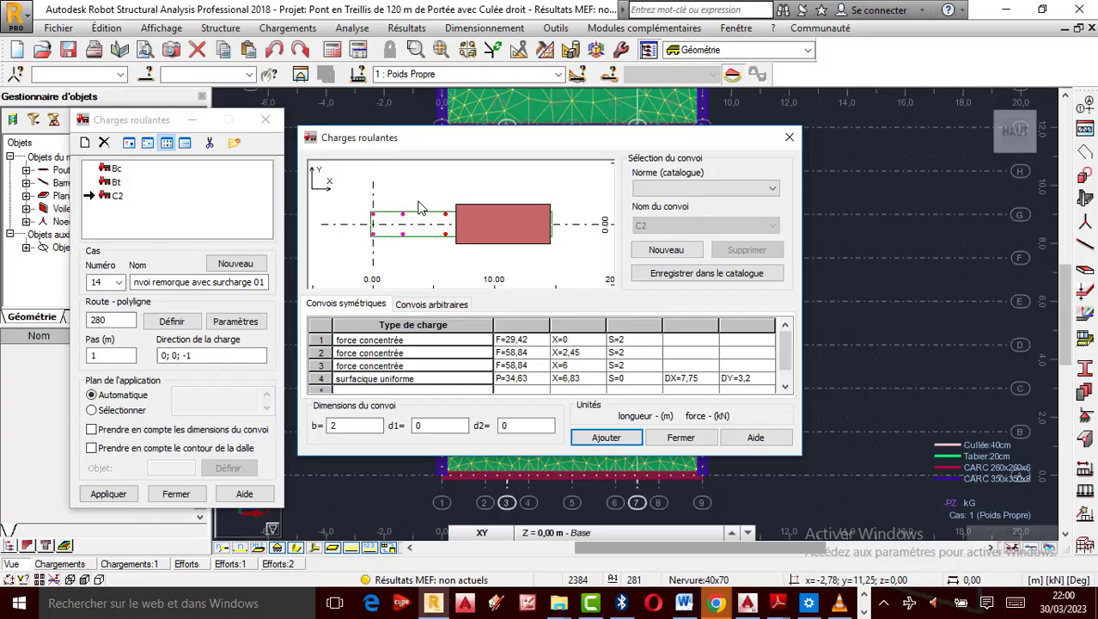
pyautogui.click(536, 339)
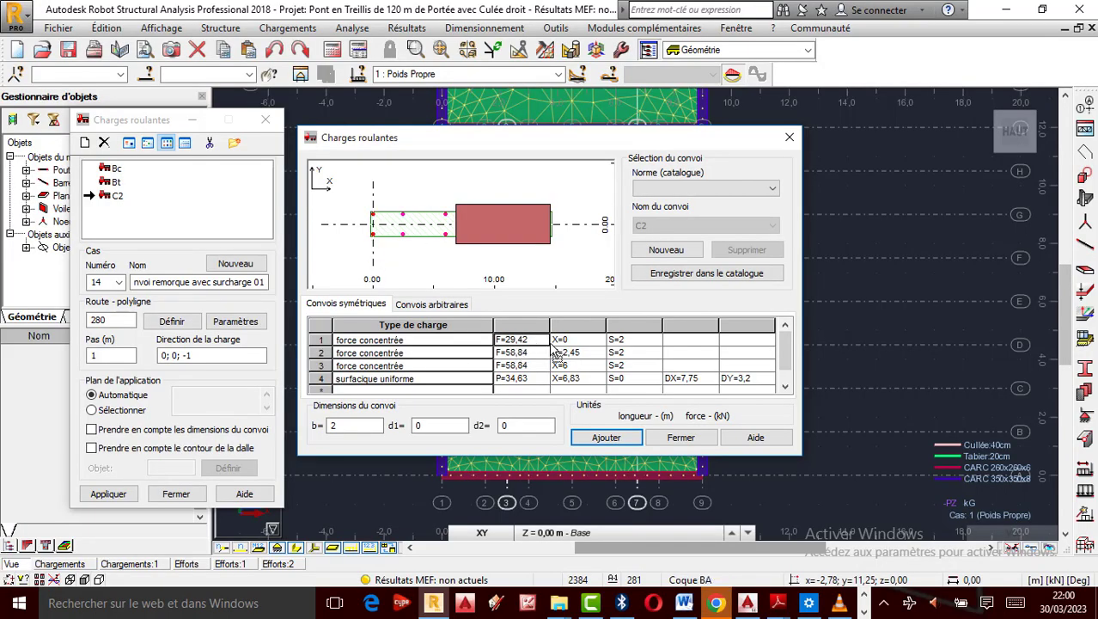
pyautogui.click(514, 340)
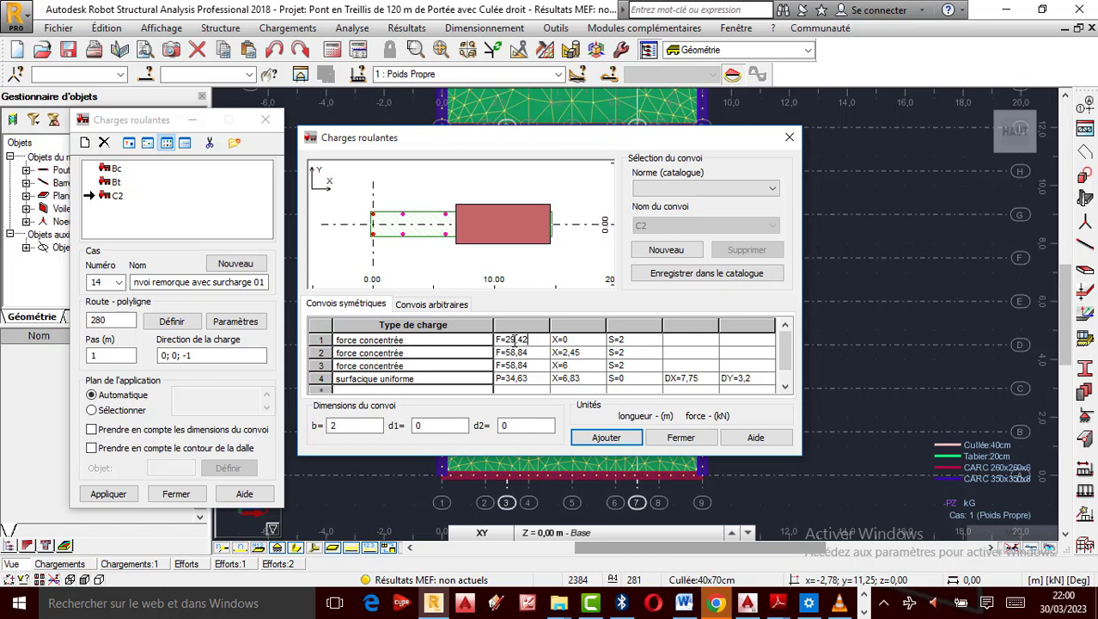
pyautogui.moveTo(533, 340); pyautogui.dragTo(506, 339)
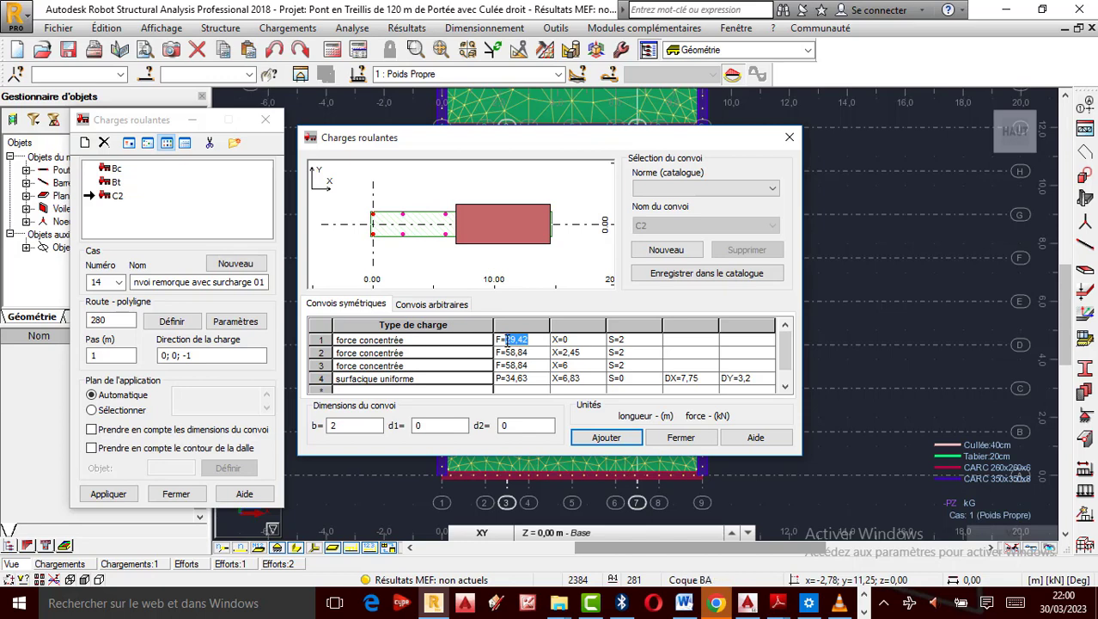
pyautogui.press('BackSpace')
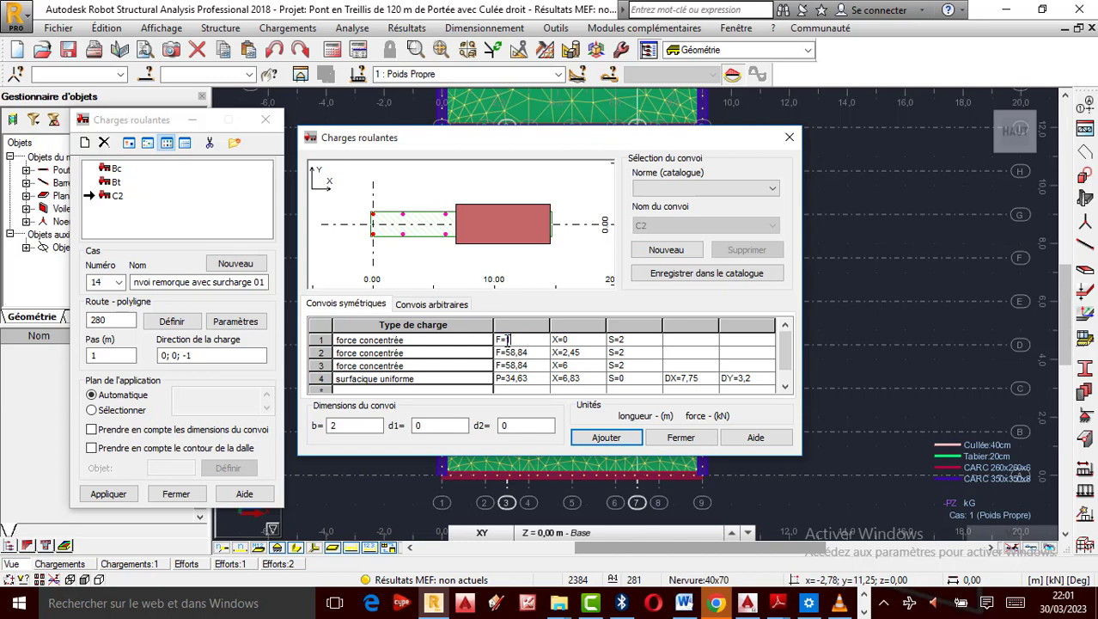
pyautogui.write('15')
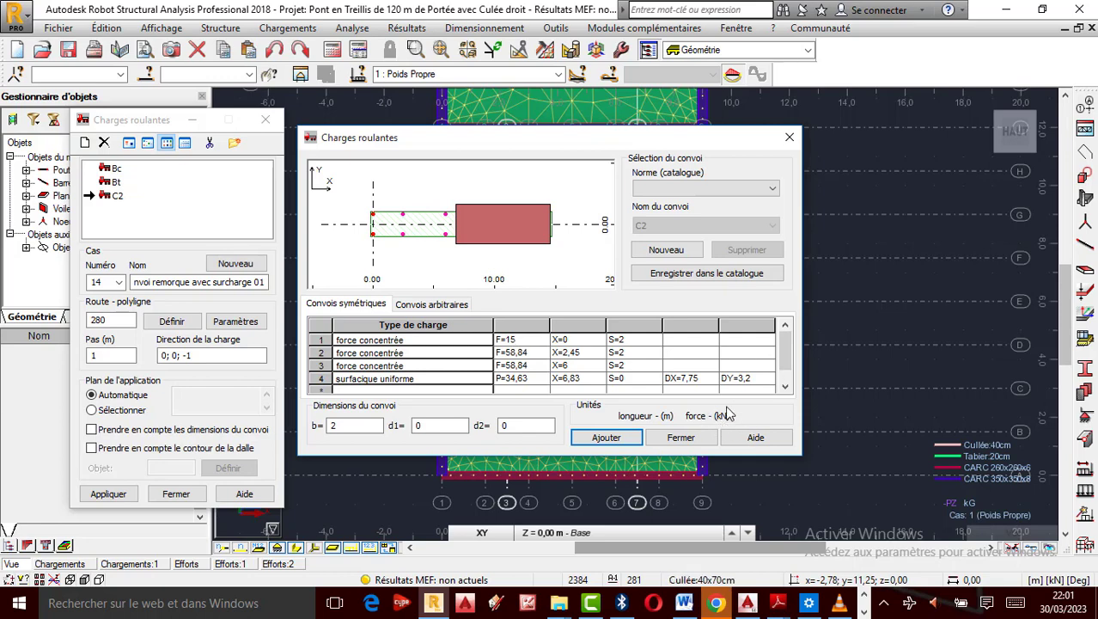
pyautogui.click(788, 139)
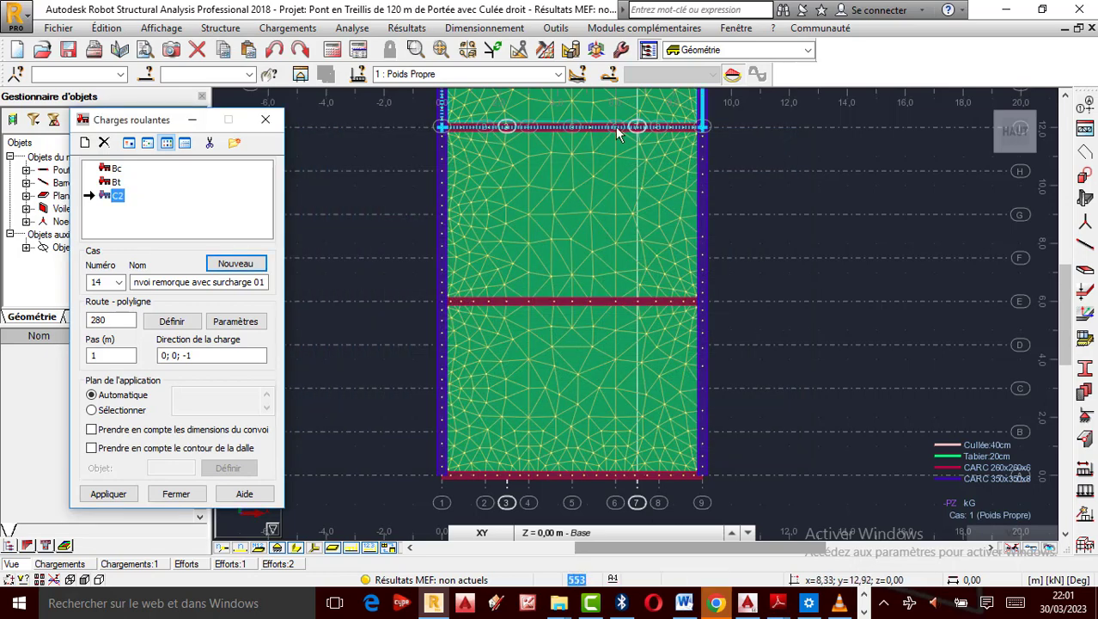
# Set the project's force unit to T in the job preferences.
pyautogui.click(352, 29)
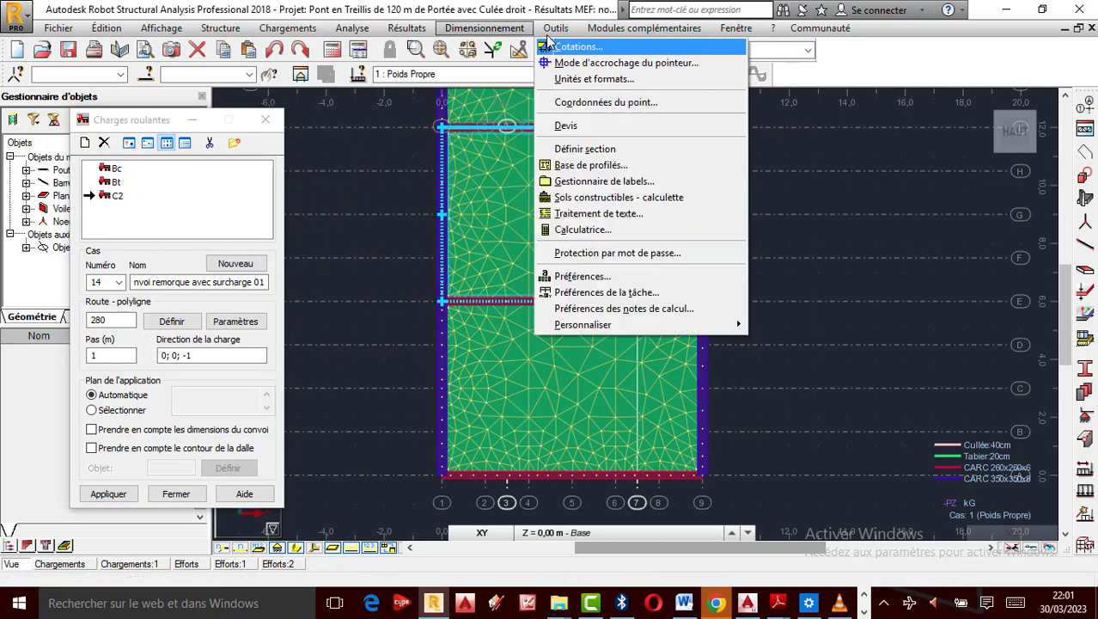
pyautogui.click(555, 28)
pyautogui.click(555, 27)
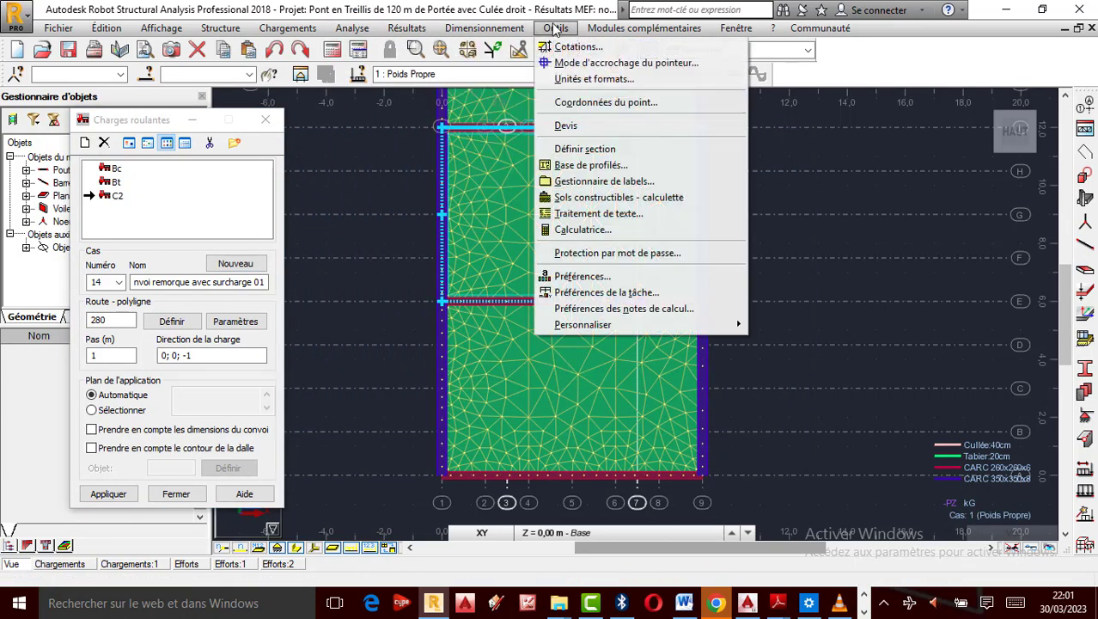
pyautogui.click(602, 292)
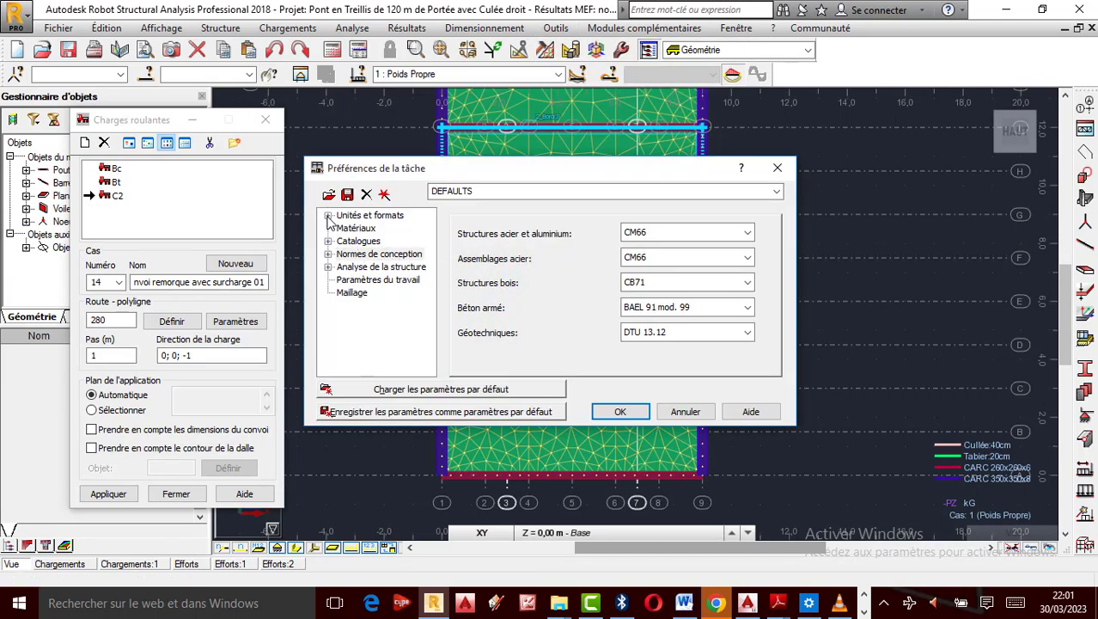
pyautogui.click(327, 215)
pyautogui.click(362, 241)
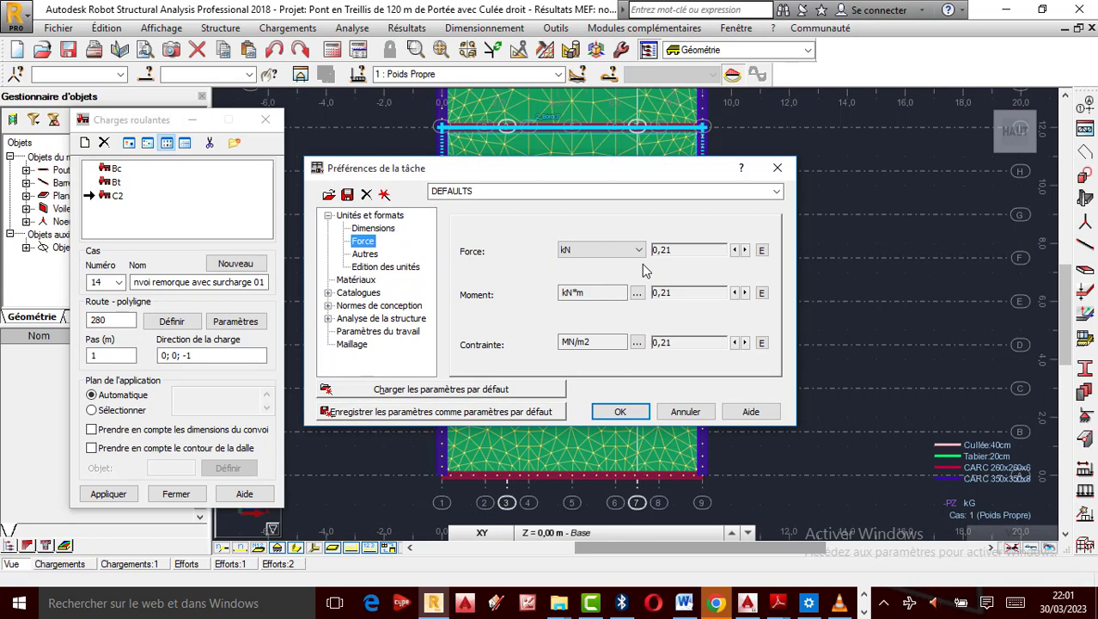
pyautogui.click(602, 250)
pyautogui.click(568, 346)
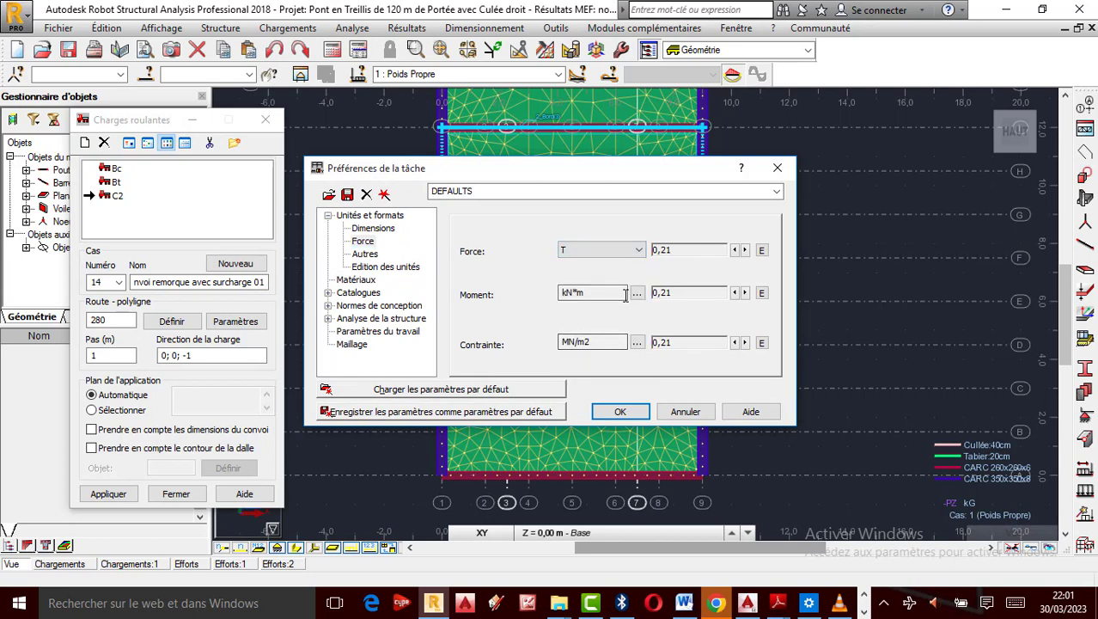
# Set the moment unit to T*m and accept the job preferences.
pyautogui.click(635, 293)
pyautogui.click(617, 289)
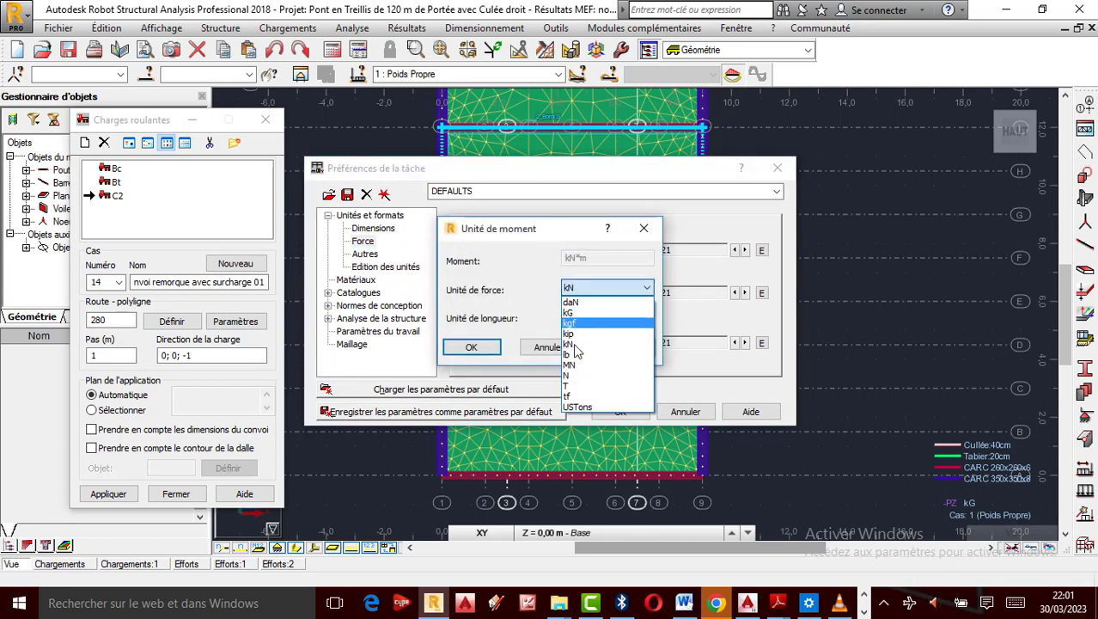
pyautogui.click(601, 379)
pyautogui.click(474, 348)
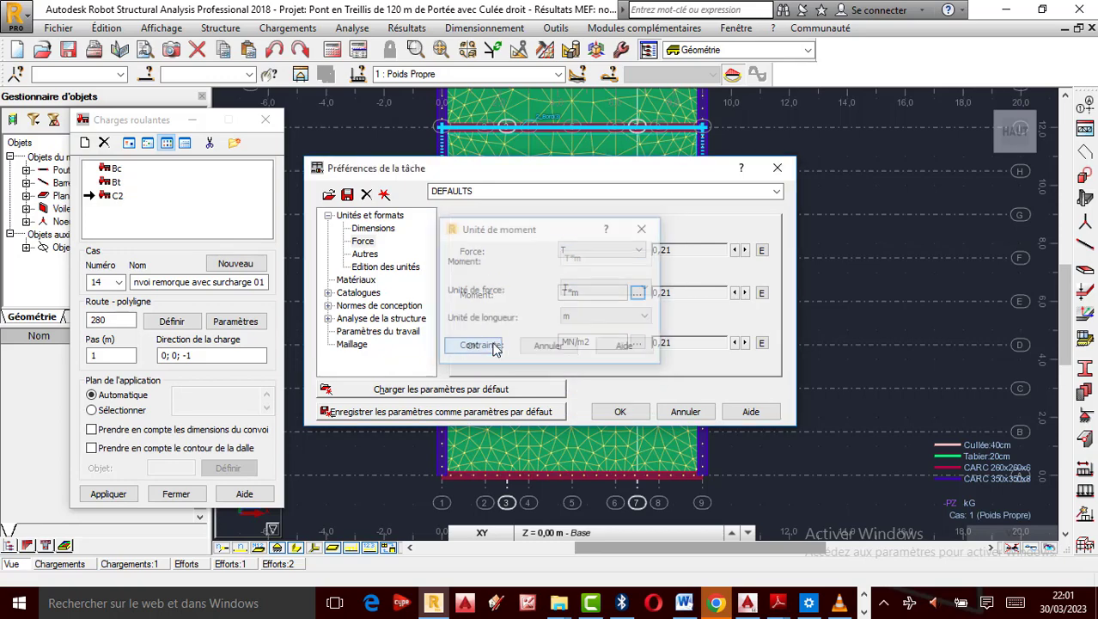
pyautogui.click(623, 410)
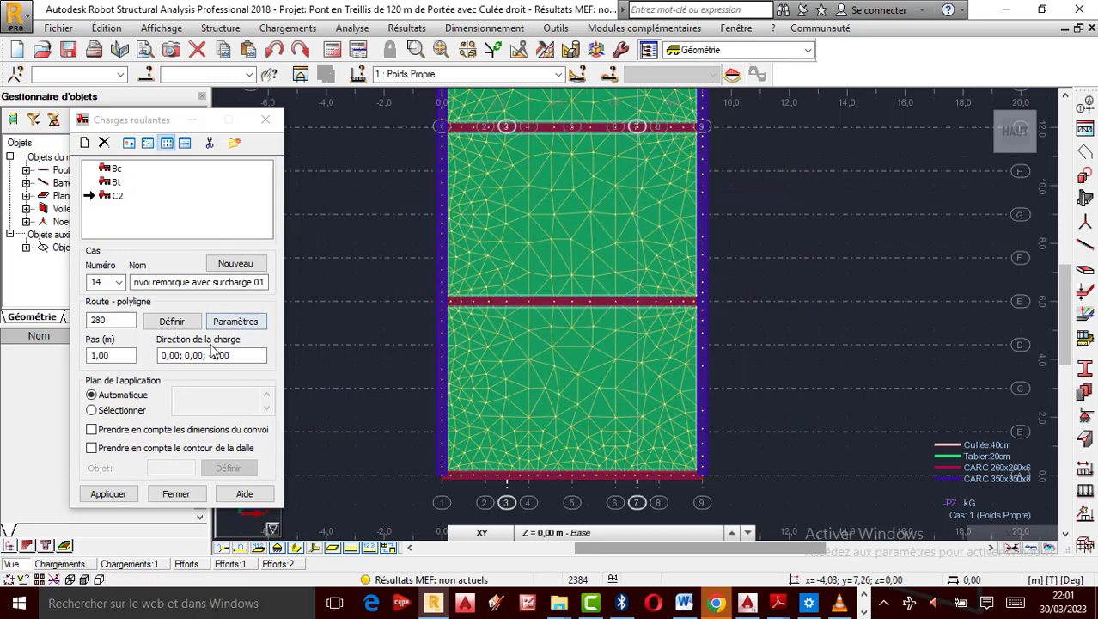
pyautogui.click(172, 322)
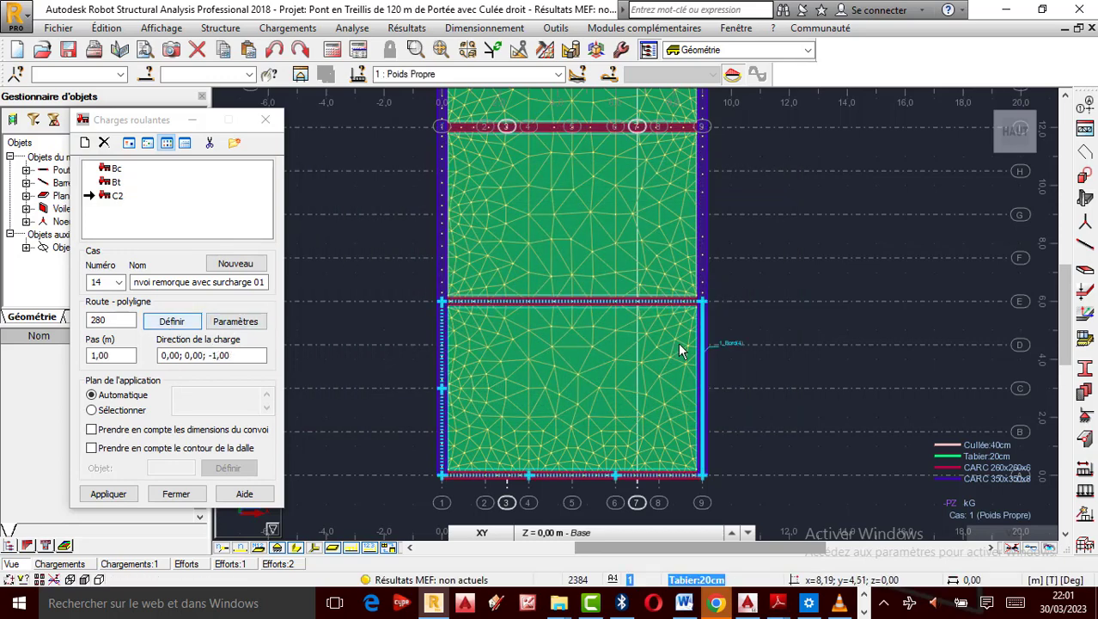
pyautogui.click(679, 351)
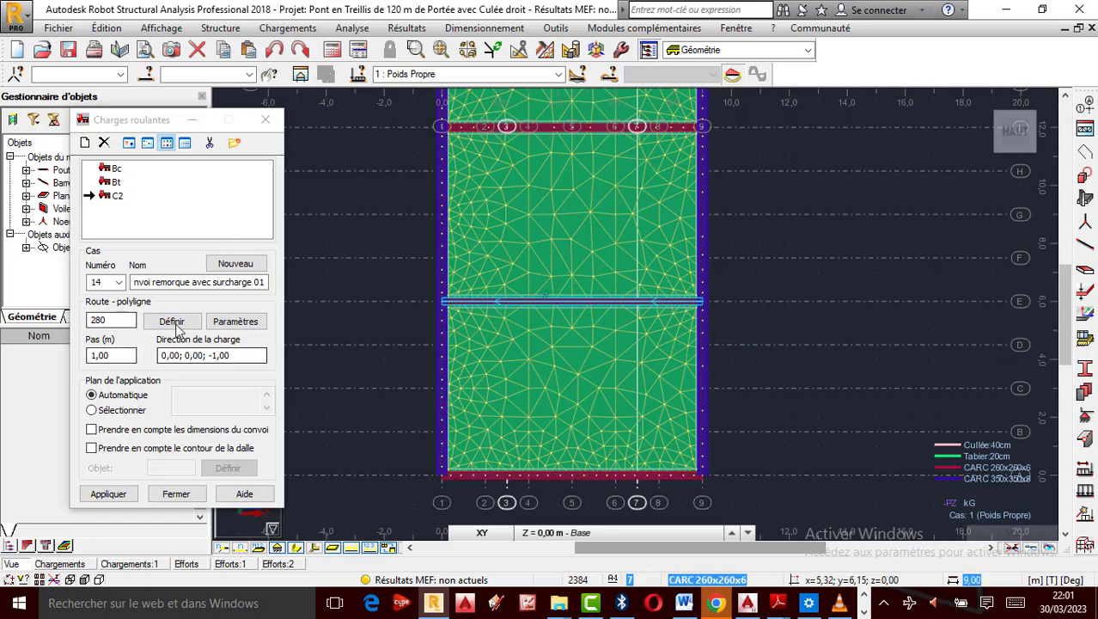
# Set the listed C2 convoy's width b to 2 m and its third concentrated force's X to 6 m, and accept modifying the existing convoy.
pyautogui.doubleClick(115, 197)
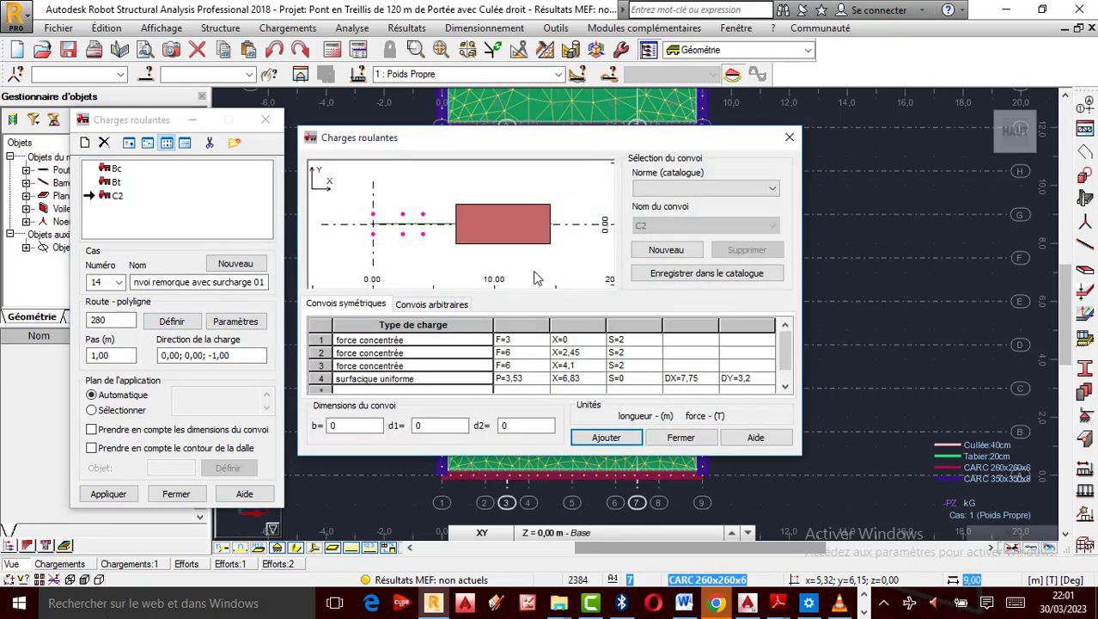
pyautogui.click(438, 426)
pyautogui.click(329, 427)
pyautogui.write('2')
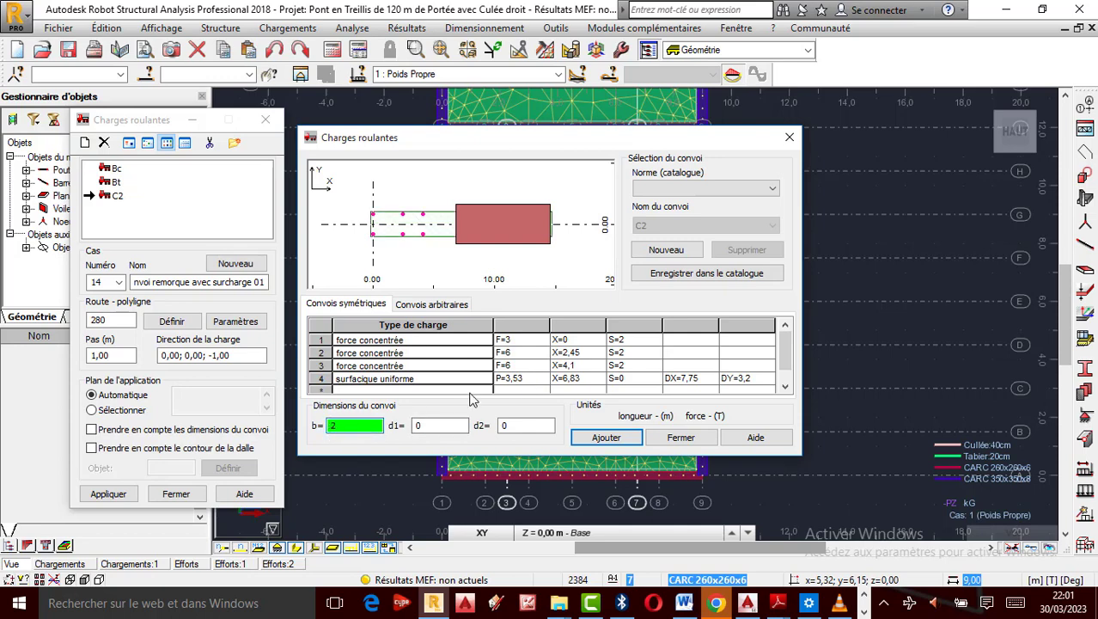
pyautogui.click(579, 366)
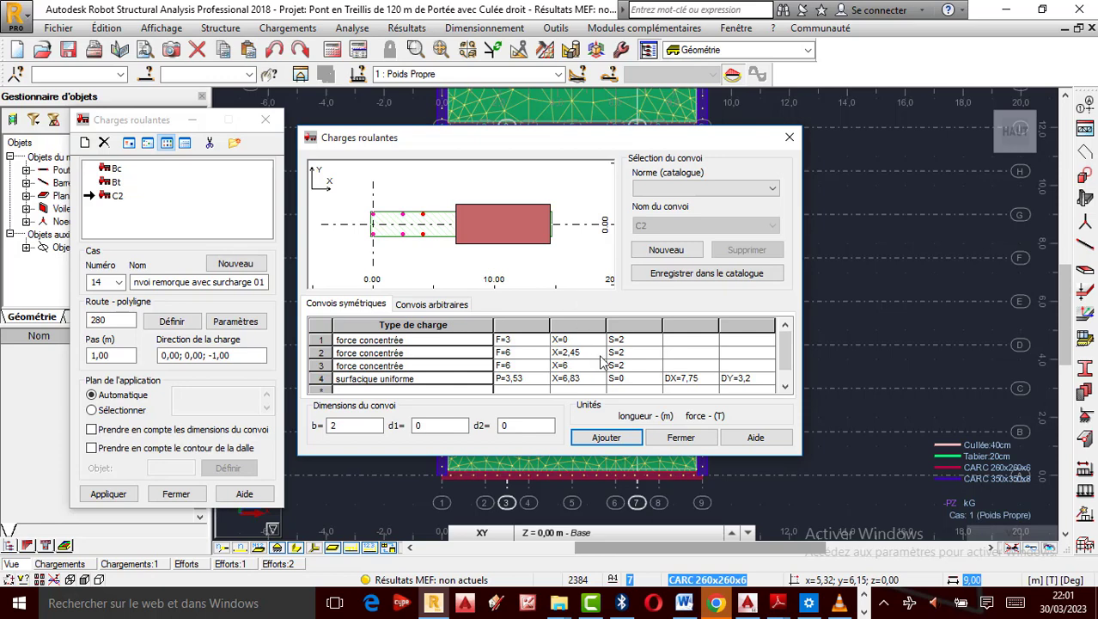
pyautogui.click(606, 437)
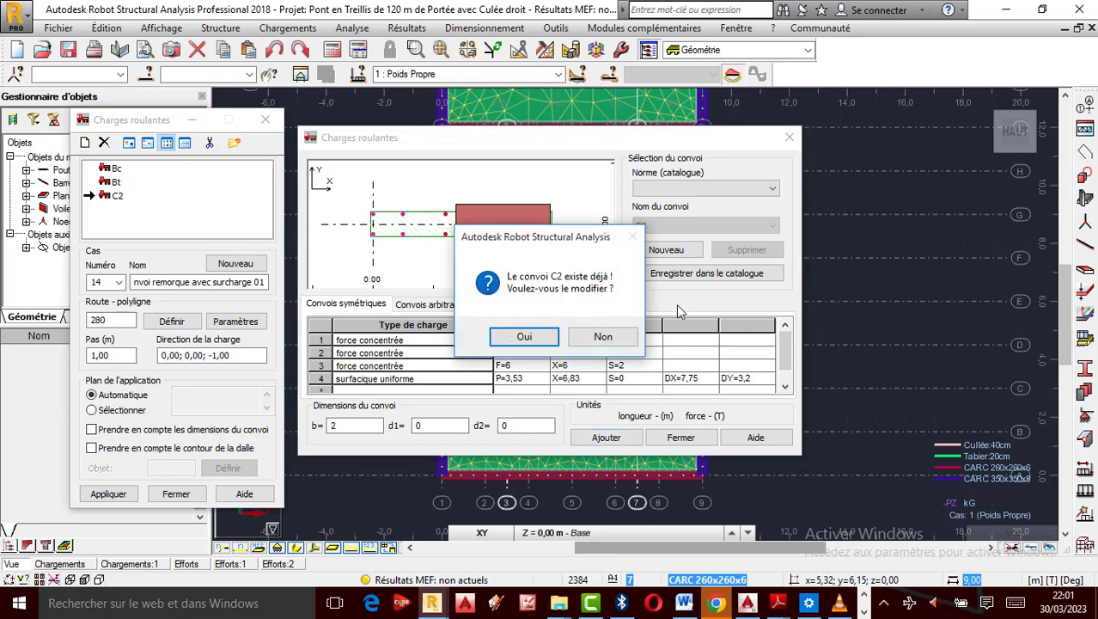
pyautogui.press('Return')
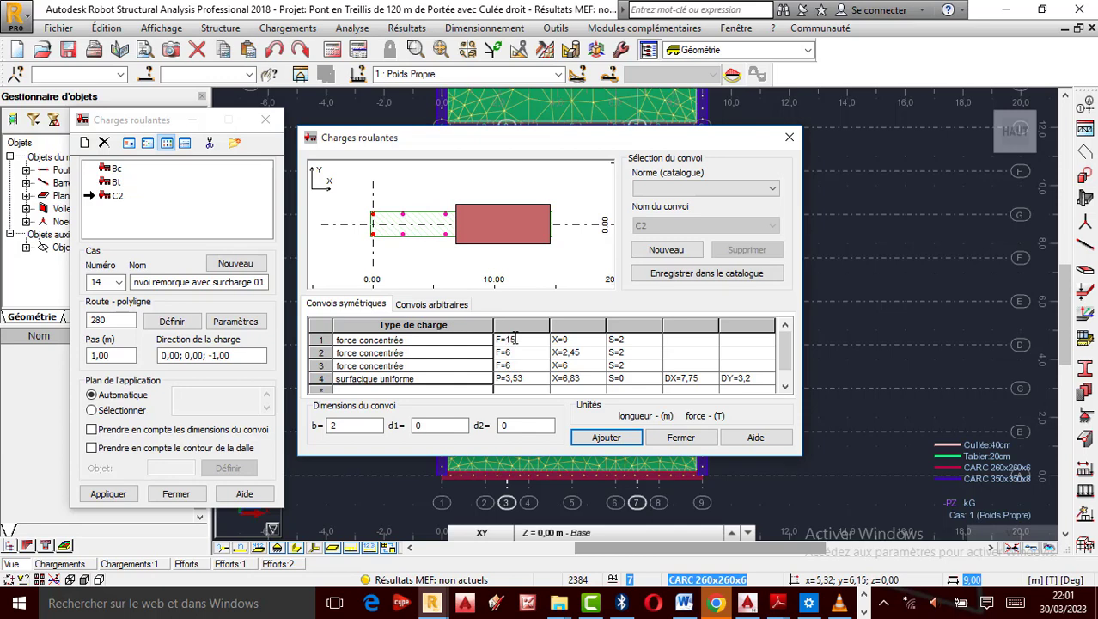
# Set the C2 convoy's three concentrated forces F to 5, 10 and 15 T.
pyautogui.click(516, 353)
pyautogui.click(519, 339)
pyautogui.click(519, 354)
pyautogui.write('1')
pyautogui.press('Return')
pyautogui.click(520, 339)
pyautogui.click(513, 353)
pyautogui.click(529, 379)
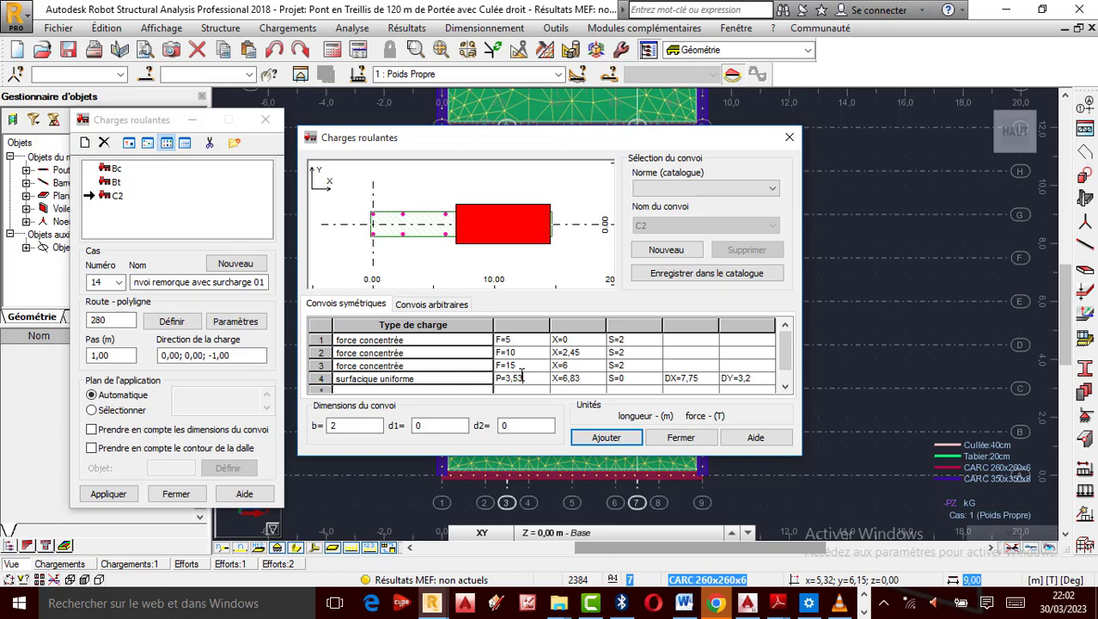
# Change the C2 convoy's second force to F=7, its third to F=10, and its uniform surface load to P=15.
pyautogui.click(521, 353)
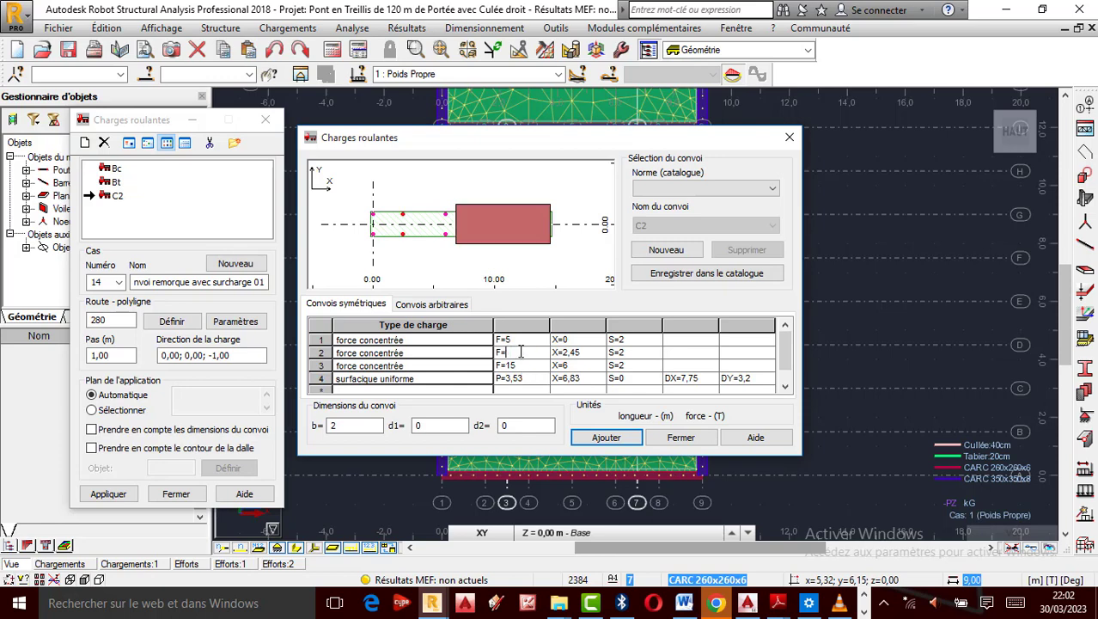
pyautogui.write('7')
pyautogui.click(523, 365)
pyautogui.click(522, 378)
pyautogui.press('BackSpace')
pyautogui.press('BackSpace')
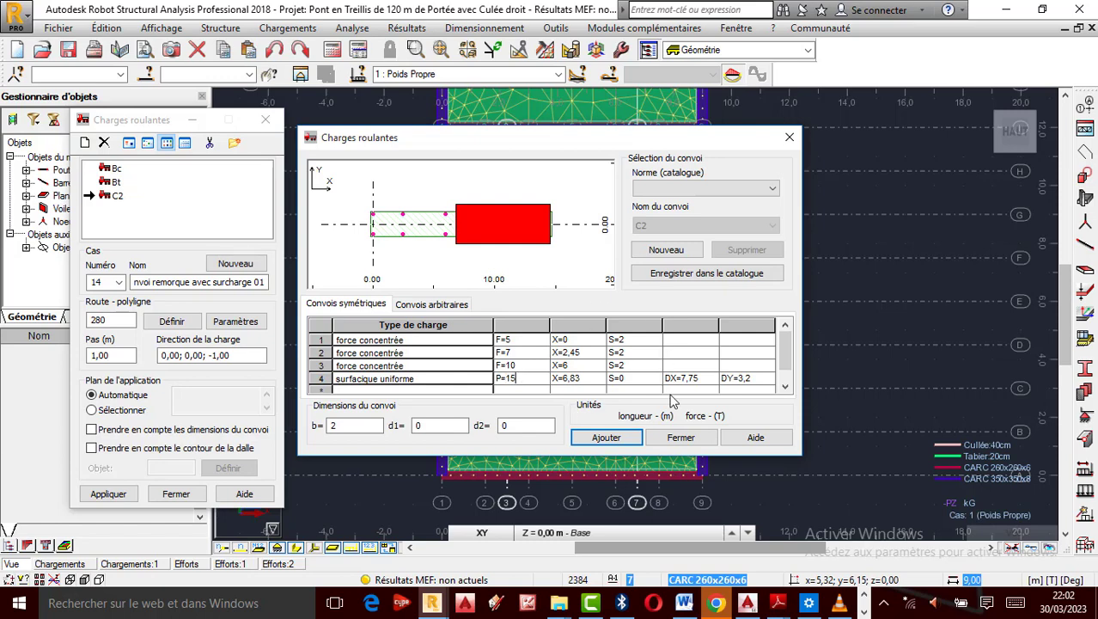
# Set the second concentrated force's X to 4 m, accept modifying the existing C2 convoy, and close its definition.
pyautogui.click(588, 353)
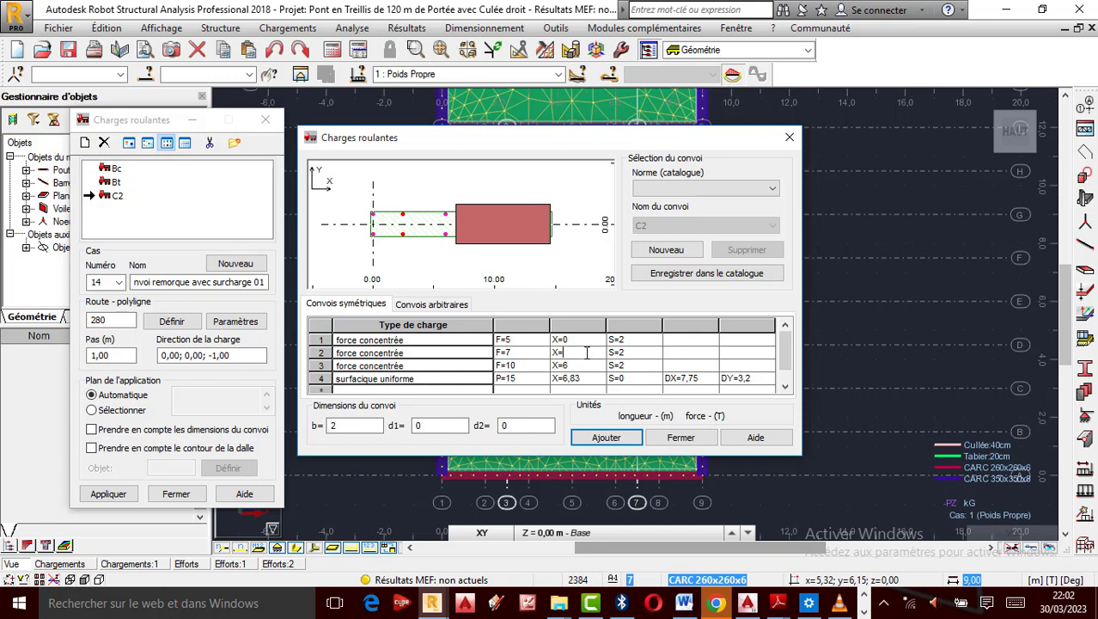
pyautogui.click(612, 441)
pyautogui.click(612, 441)
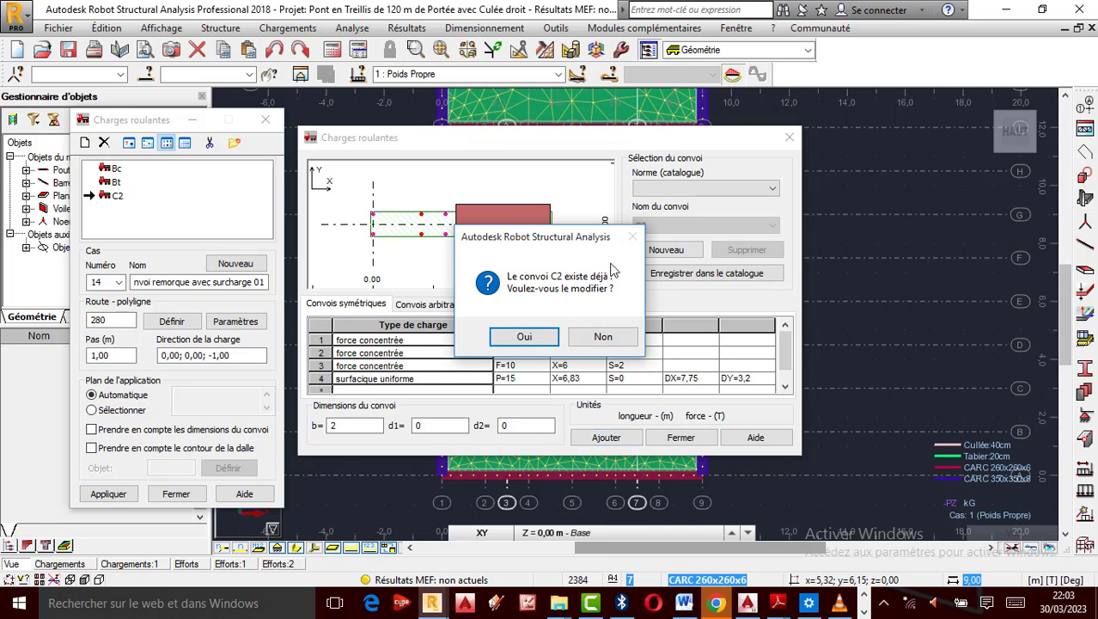
pyautogui.click(621, 339)
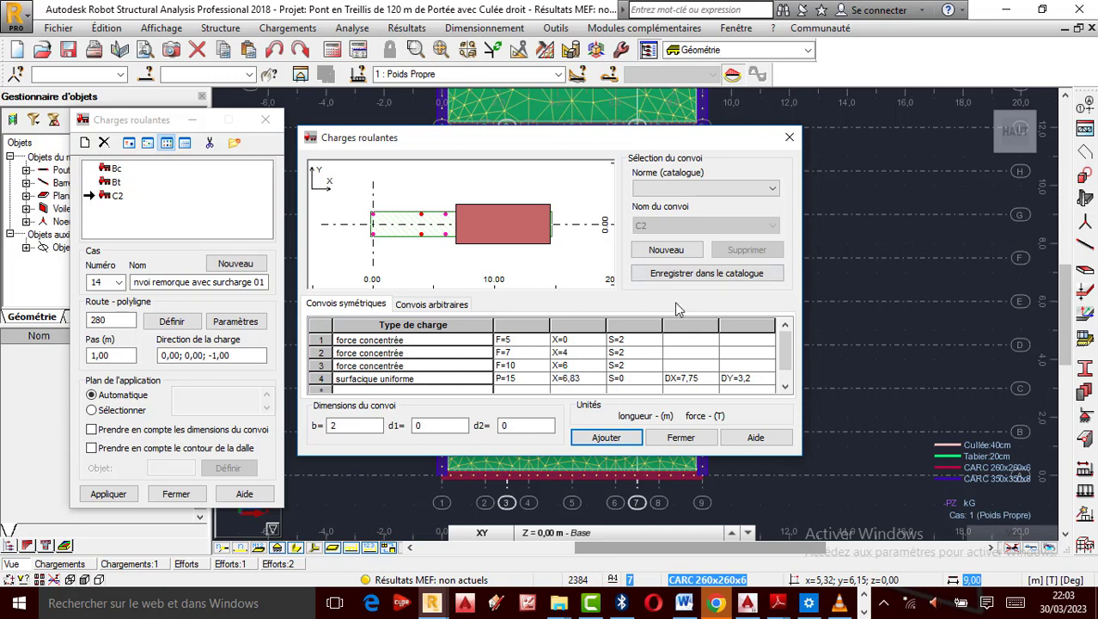
pyautogui.click(606, 438)
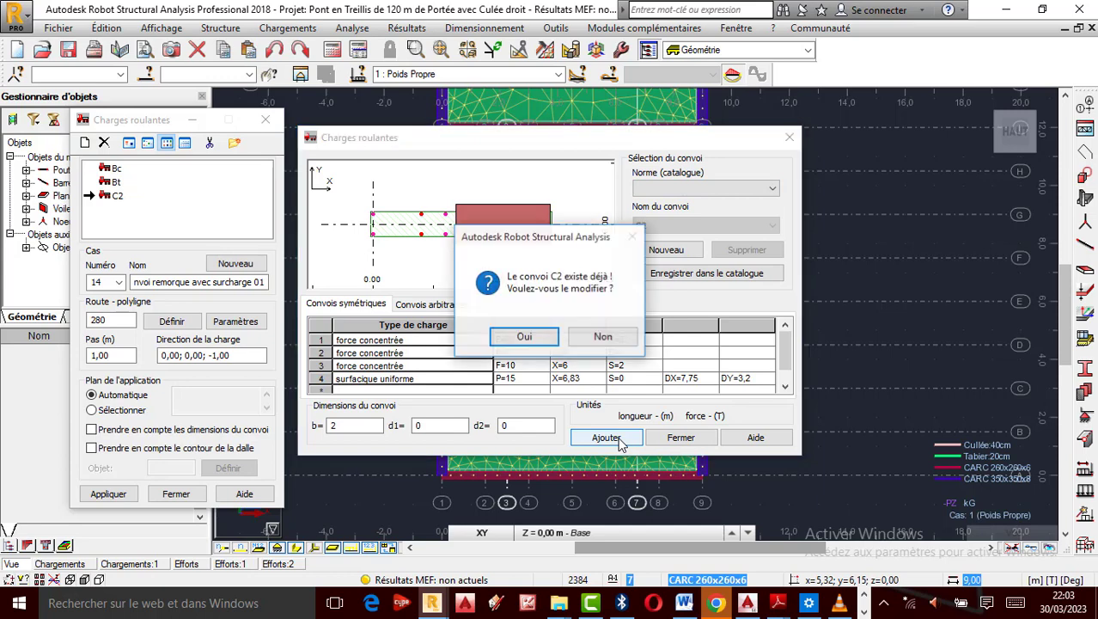
pyautogui.click(546, 343)
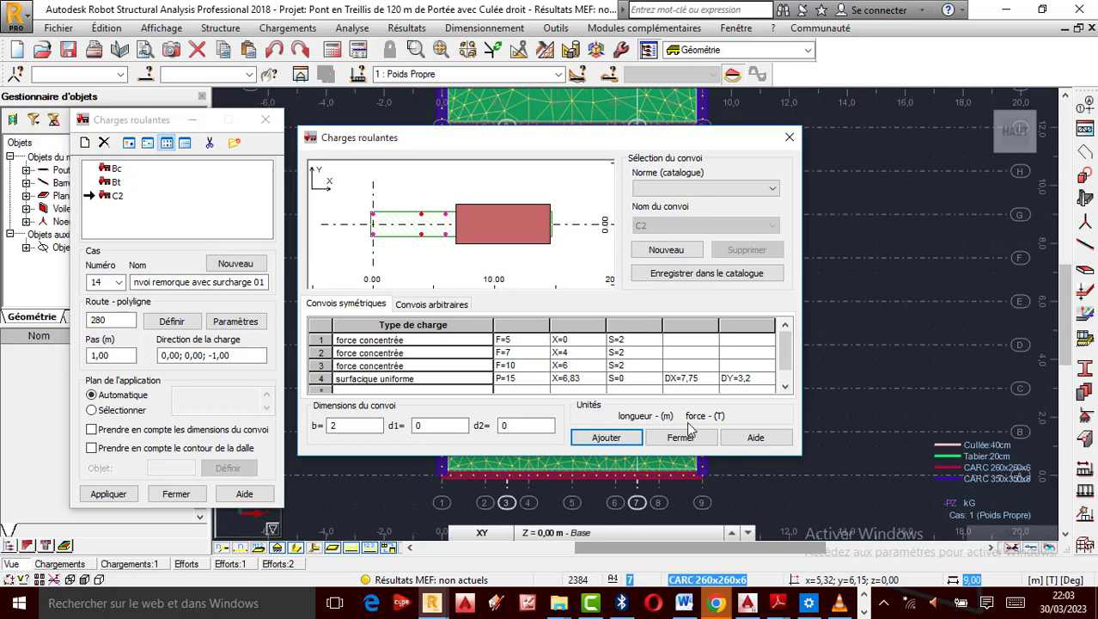
pyautogui.click(681, 437)
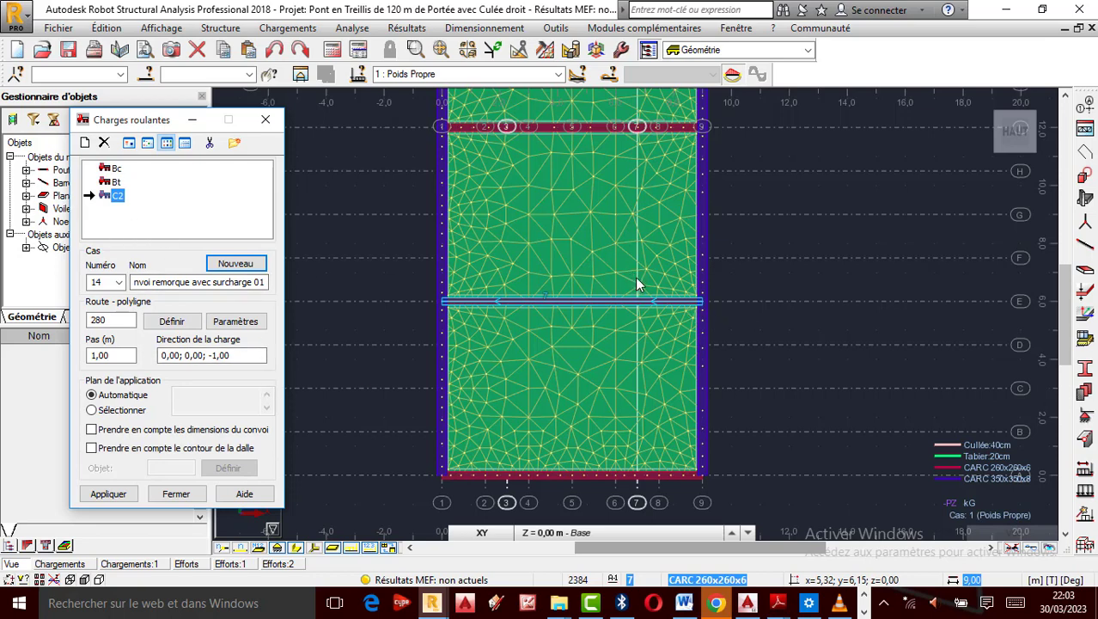
# Apply moving load case 14 with the modified C2 convoy.
pyautogui.click(115, 496)
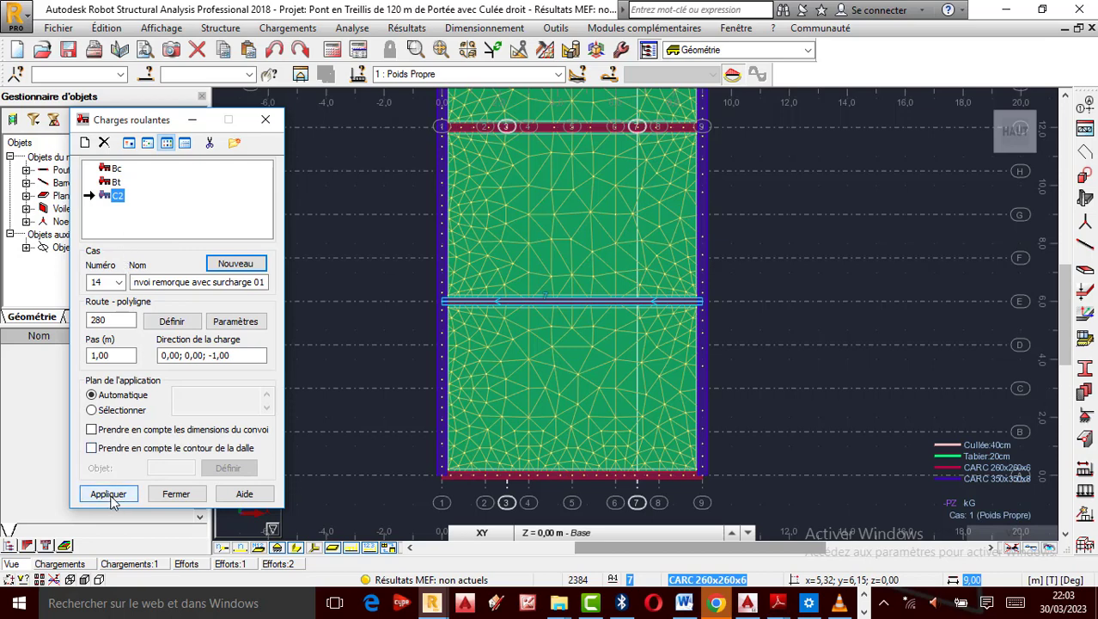
pyautogui.click(110, 496)
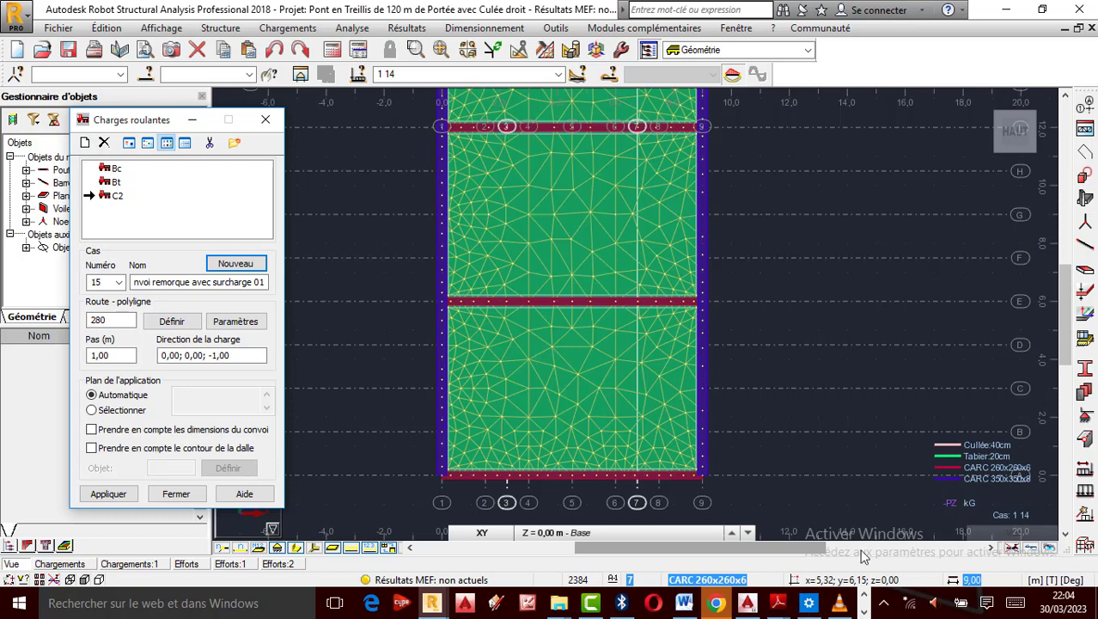
pyautogui.click(865, 611)
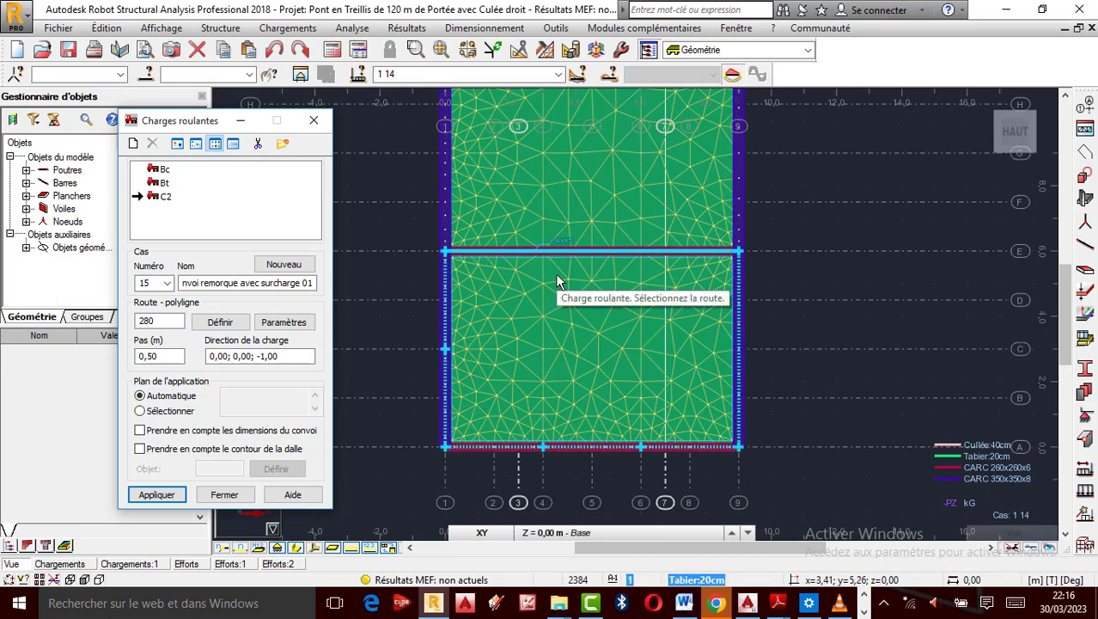
# Start a new moving load case 15 named "Convois remorque avec surcharge 02".
pyautogui.click(301, 265)
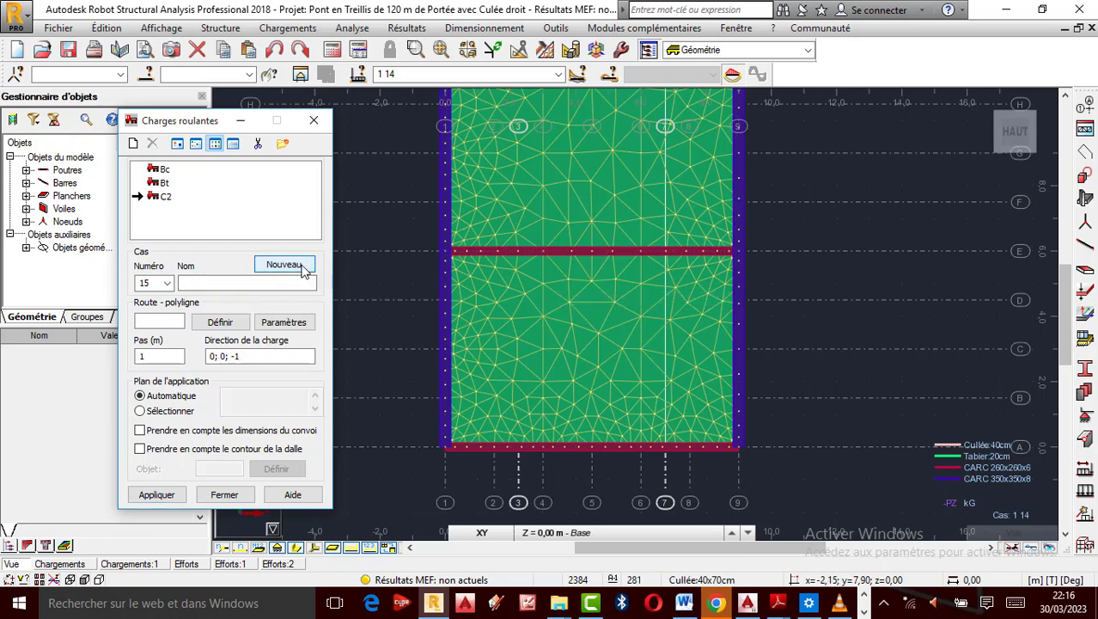
pyautogui.click(243, 283)
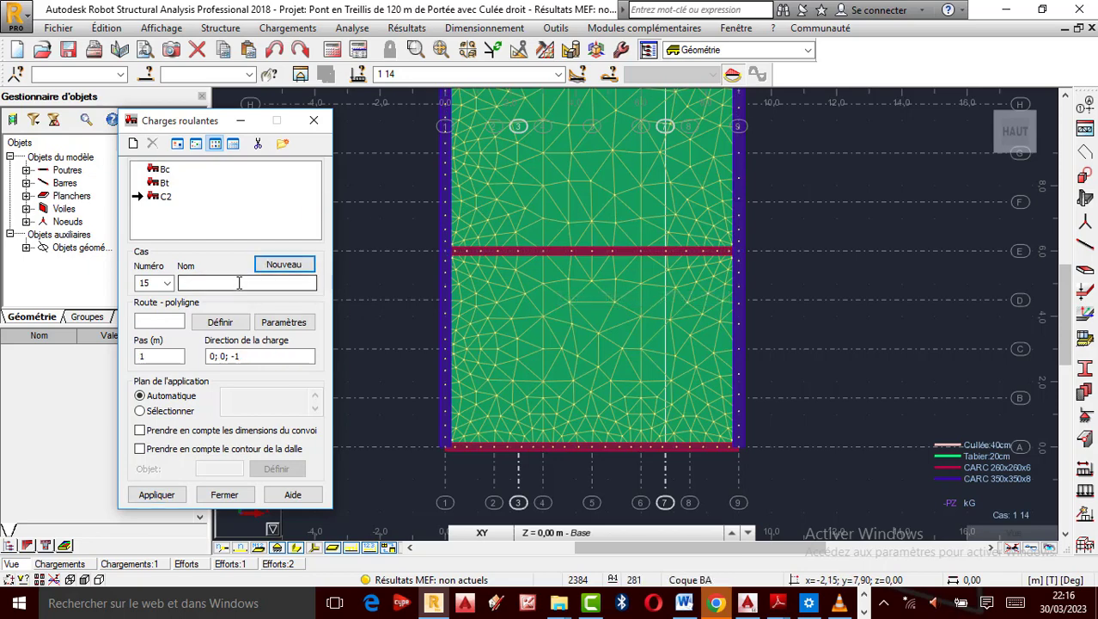
pyautogui.write('C')
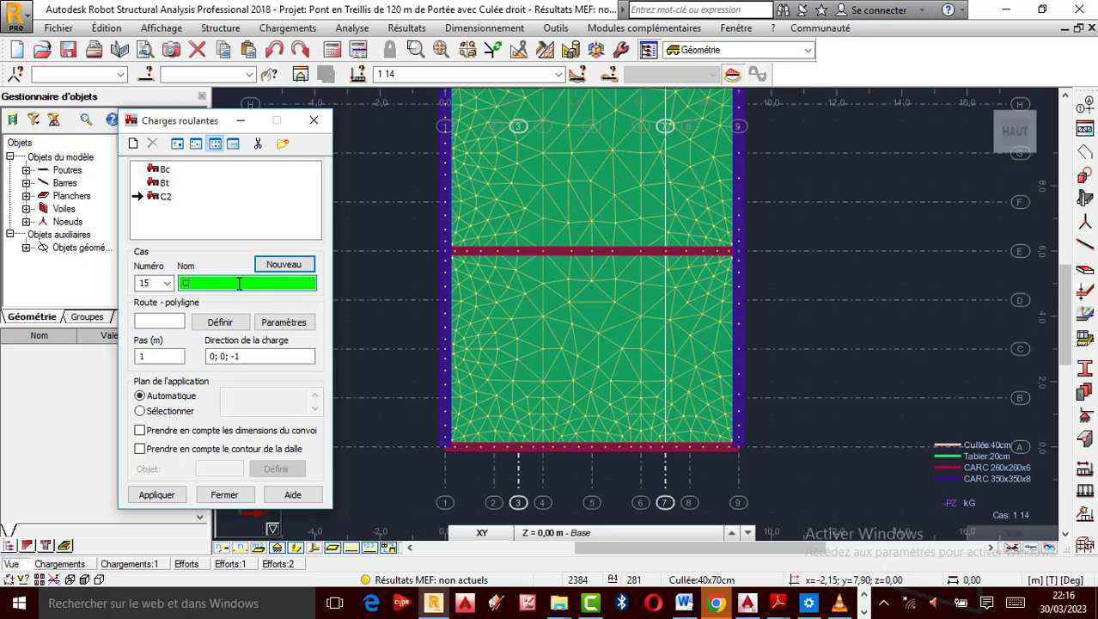
pyautogui.write('onvois remorque a')
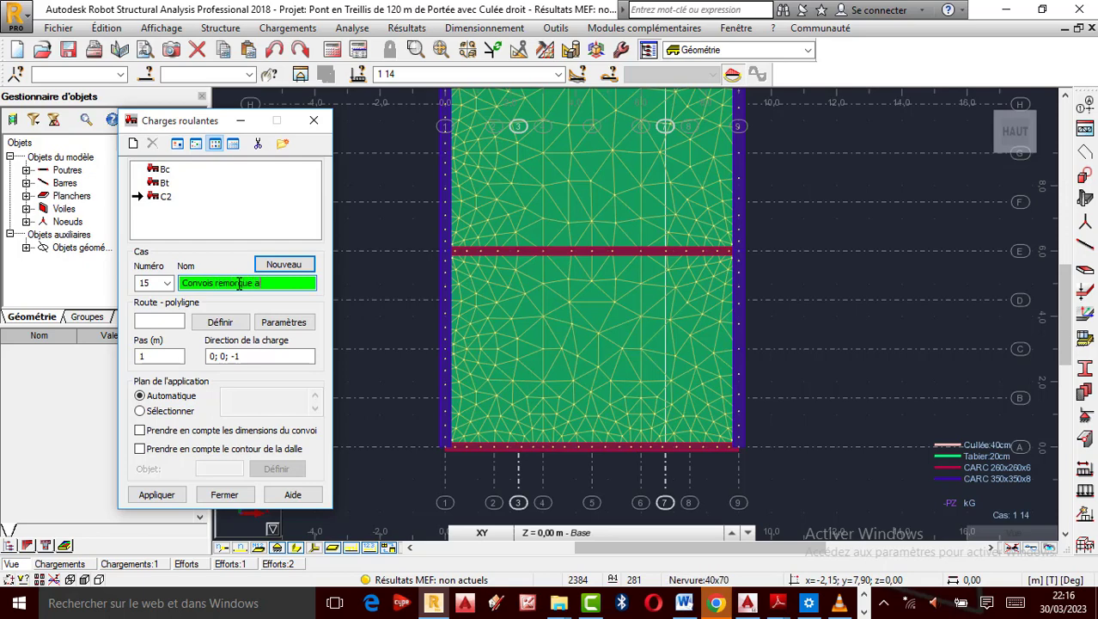
pyautogui.write('vec surcharge 02')
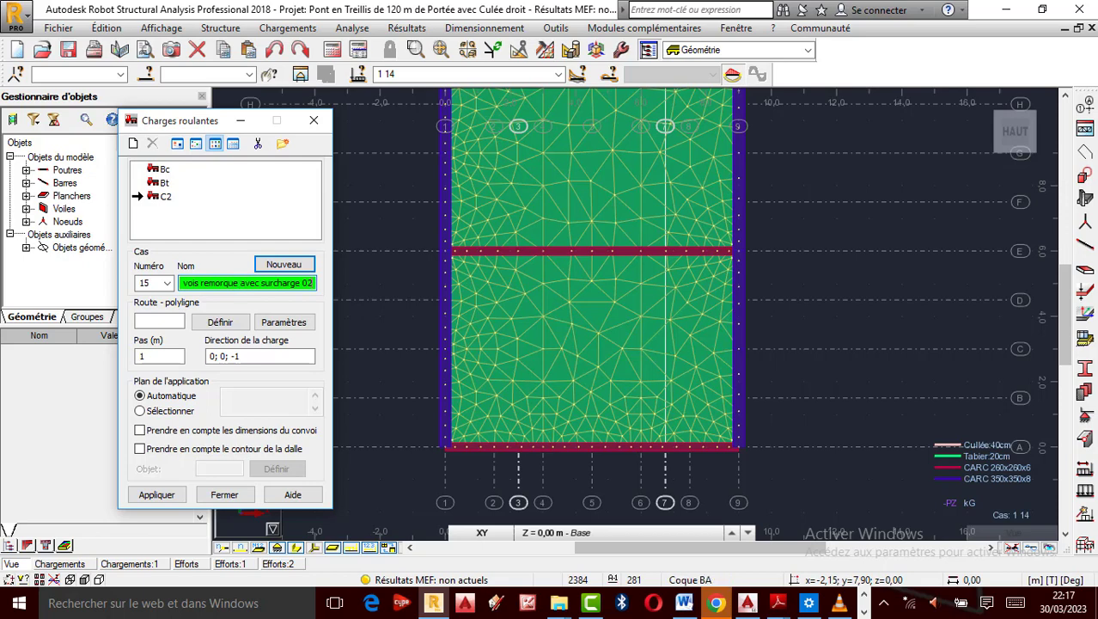
# Define the case 15 route as a polyline along axis 3, from x=2,25, y=0 at axis A to y=60 at axis BO.
pyautogui.click(139, 356)
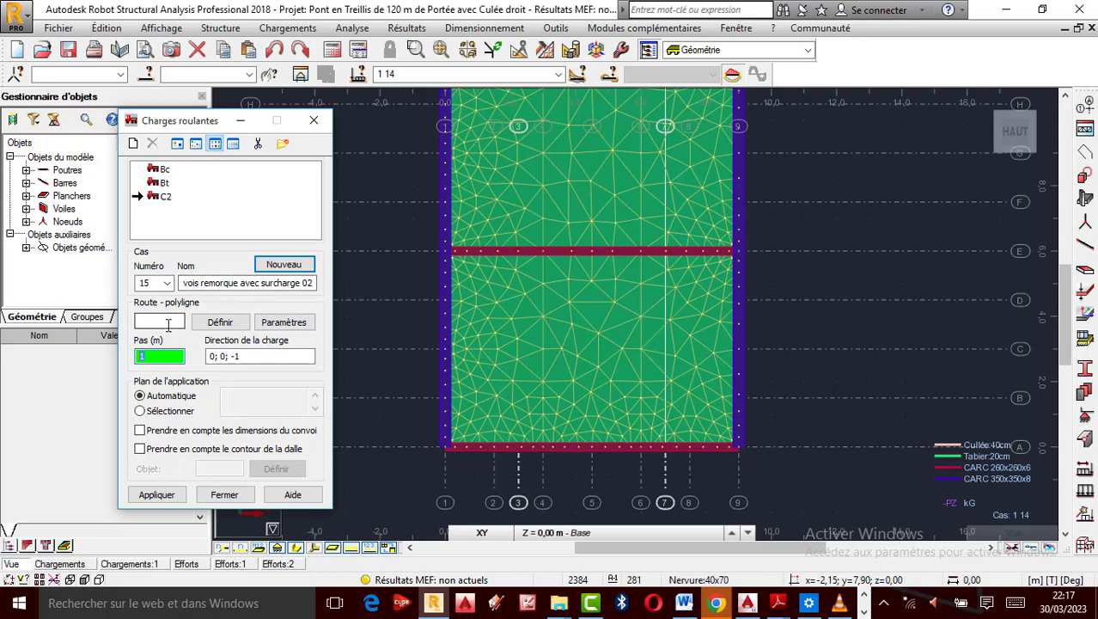
pyautogui.click(168, 323)
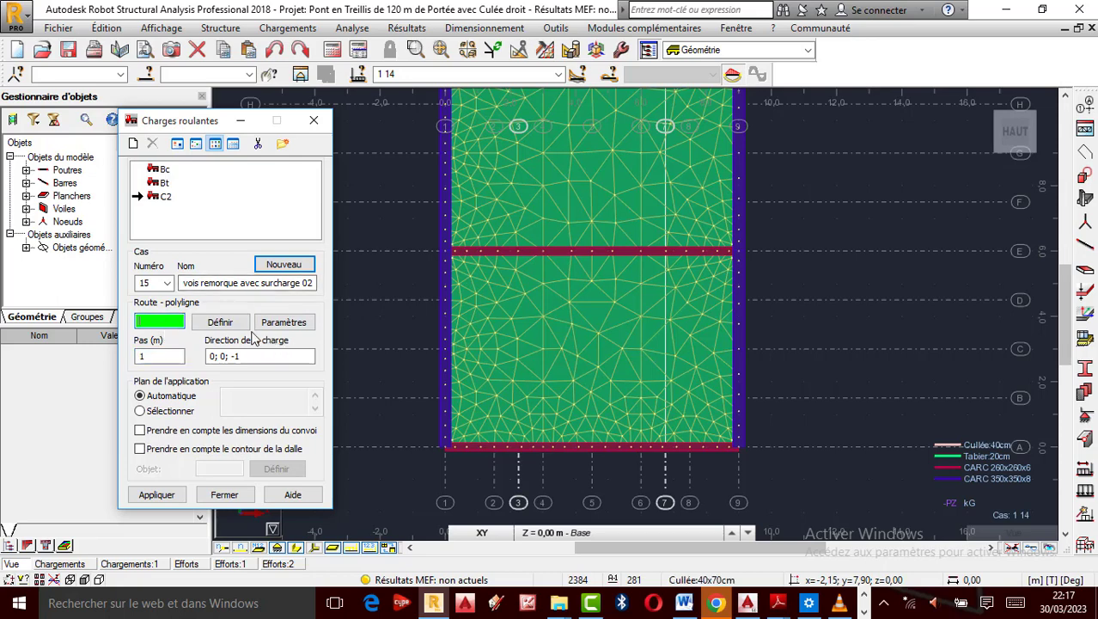
pyautogui.click(221, 324)
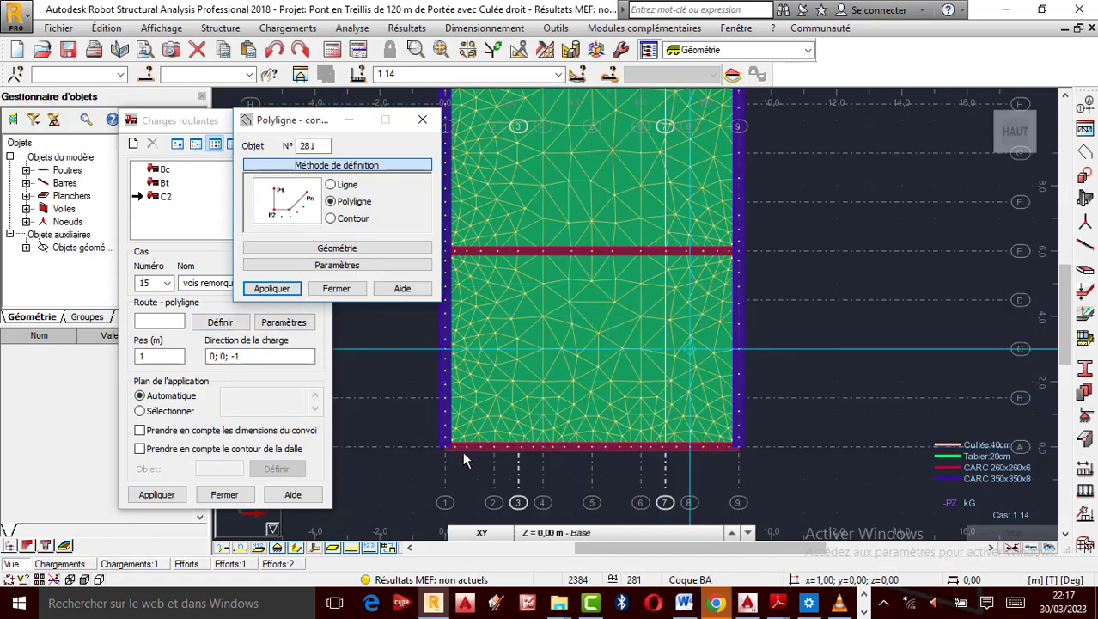
pyautogui.scroll(-1, 591, 427)
pyautogui.scroll(4, 529, 441)
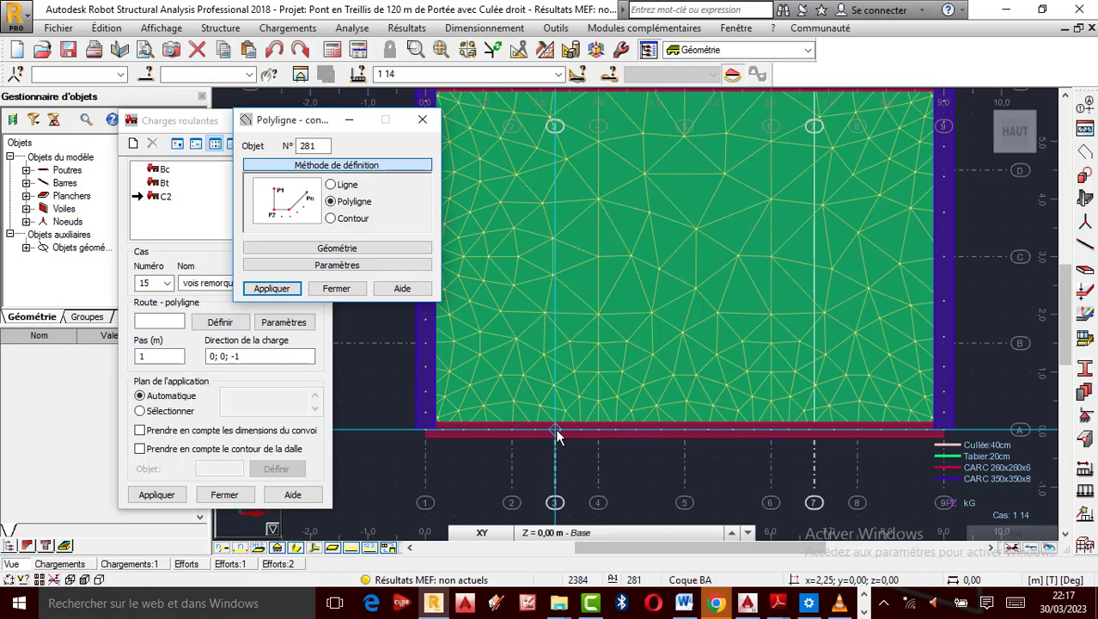
pyautogui.scroll(-3, 563, 441)
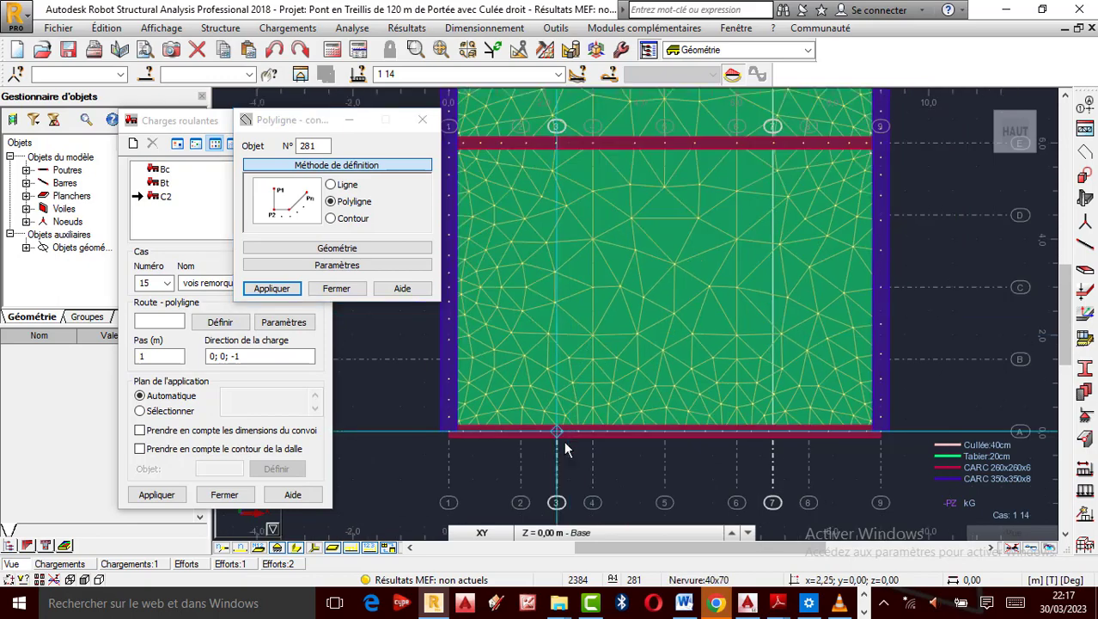
pyautogui.scroll(-4, 565, 452)
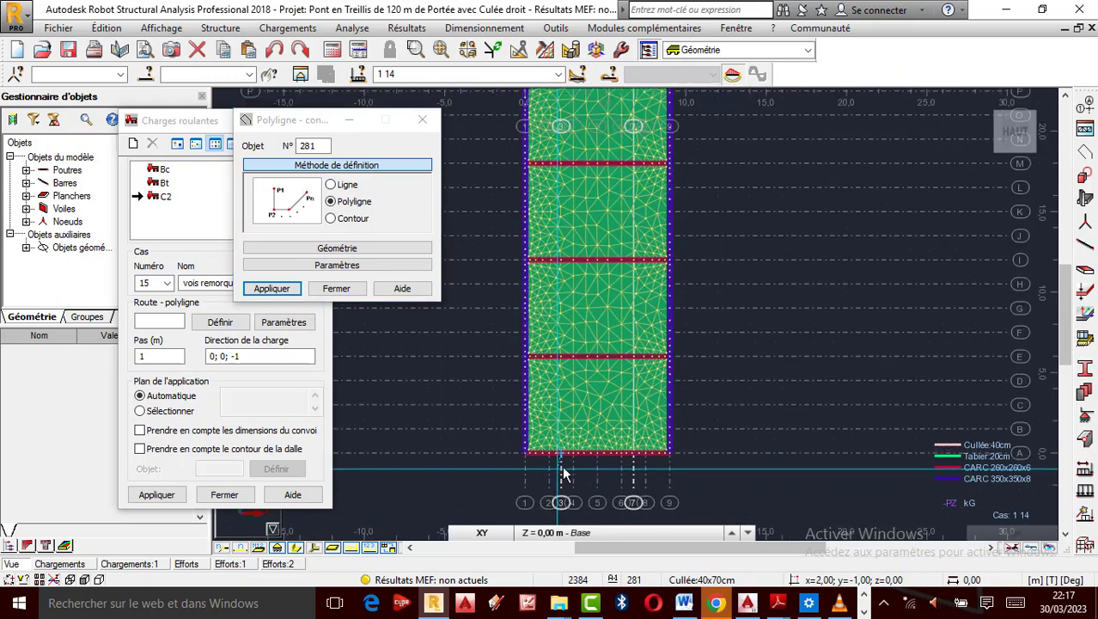
pyautogui.scroll(-5, 564, 471)
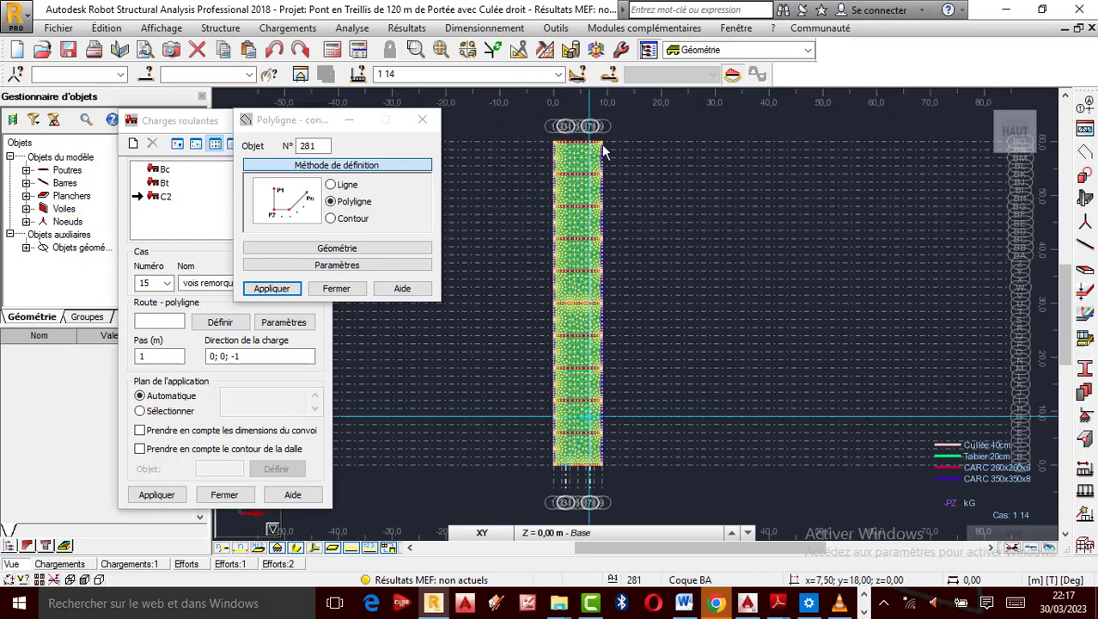
pyautogui.scroll(10, 578, 145)
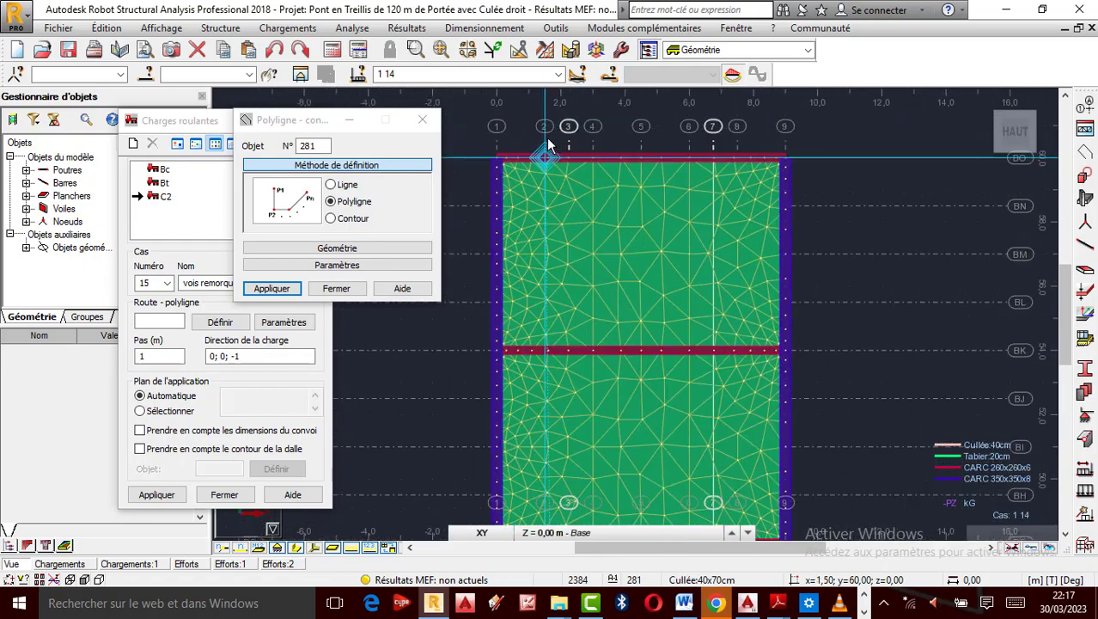
pyautogui.scroll(1, 550, 147)
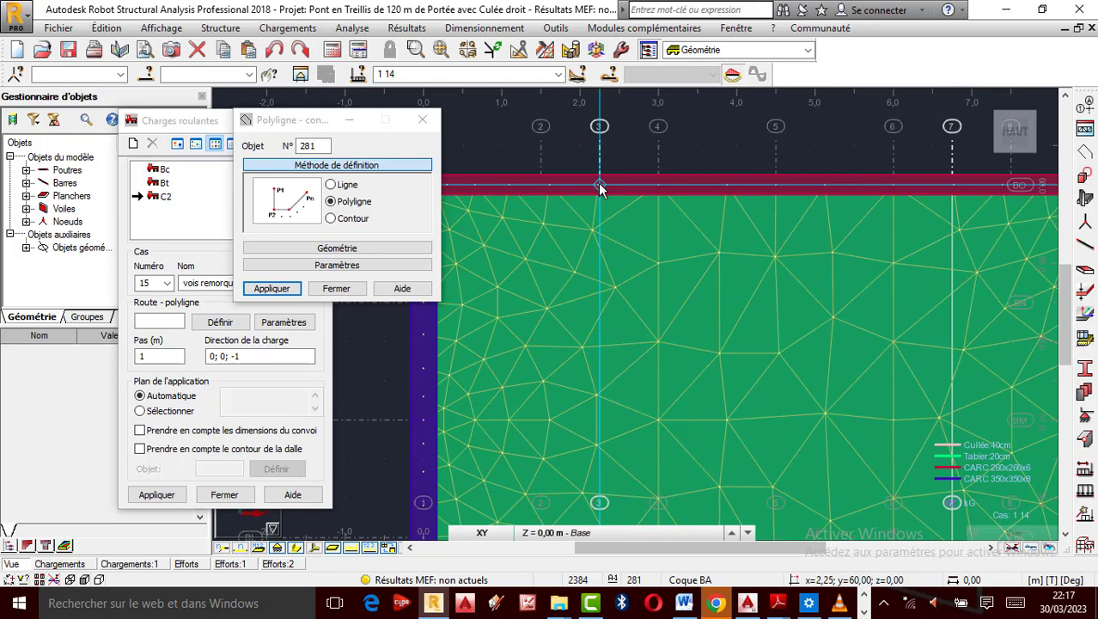
pyautogui.click(599, 185)
pyautogui.click(273, 289)
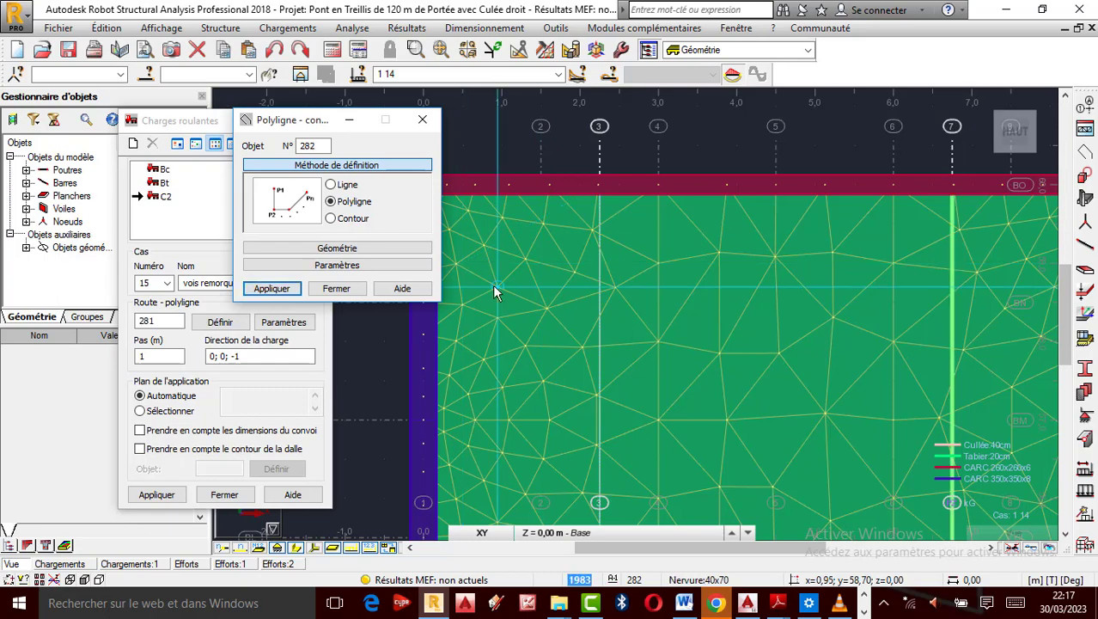
pyautogui.click(362, 290)
pyautogui.scroll(-3, 572, 154)
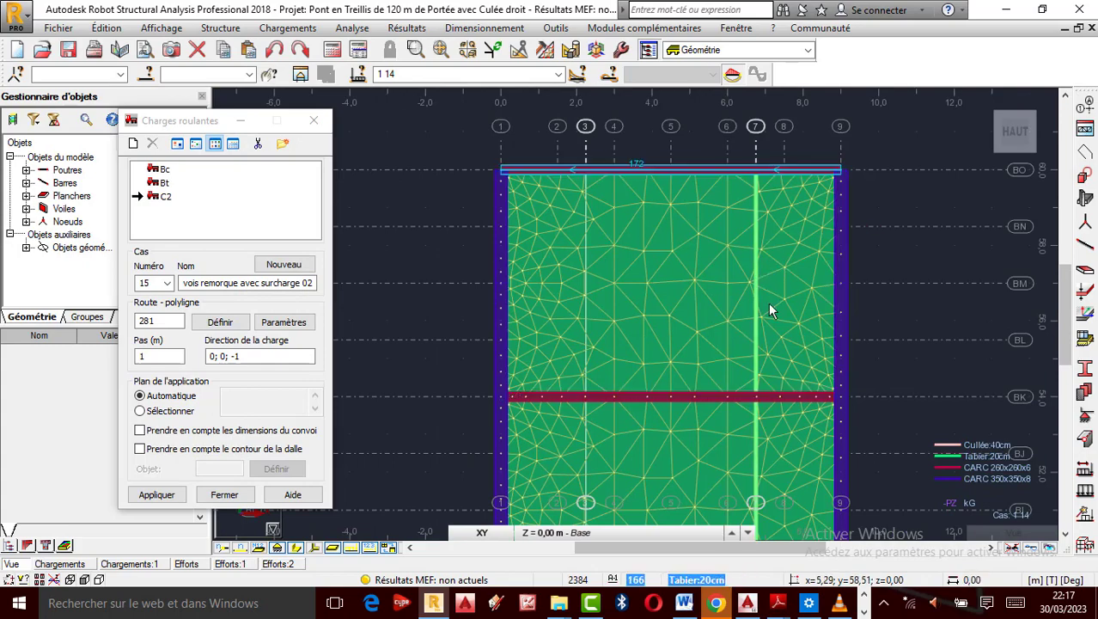
pyautogui.scroll(1, 769, 296)
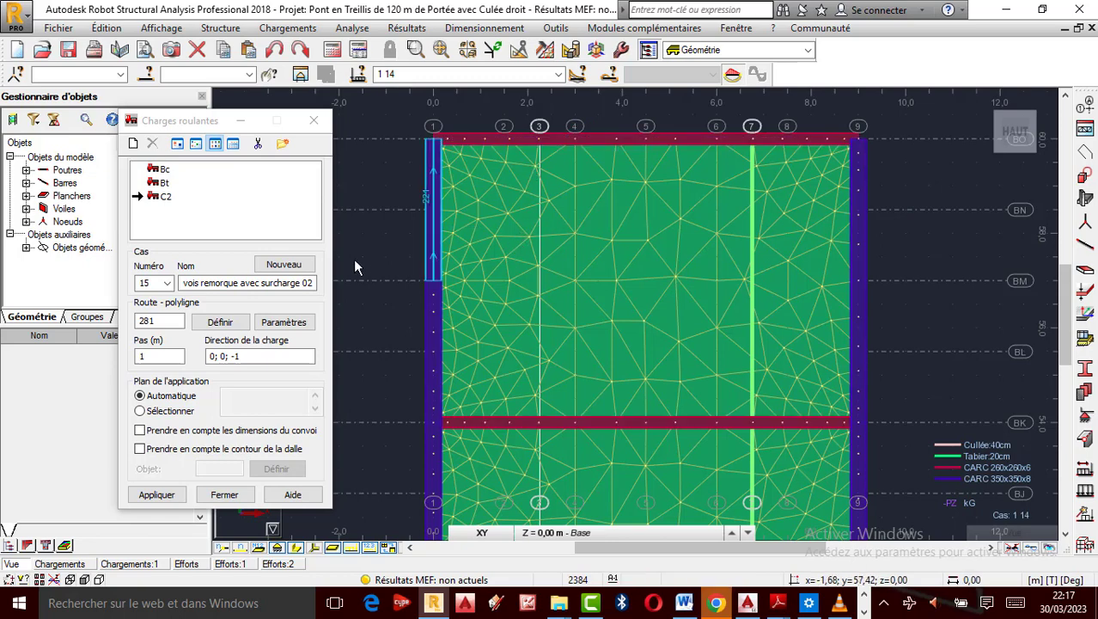
# Set the case 15 step to 0.50 m and check the C2 convoy's definition without changing it.
pyautogui.click(150, 355)
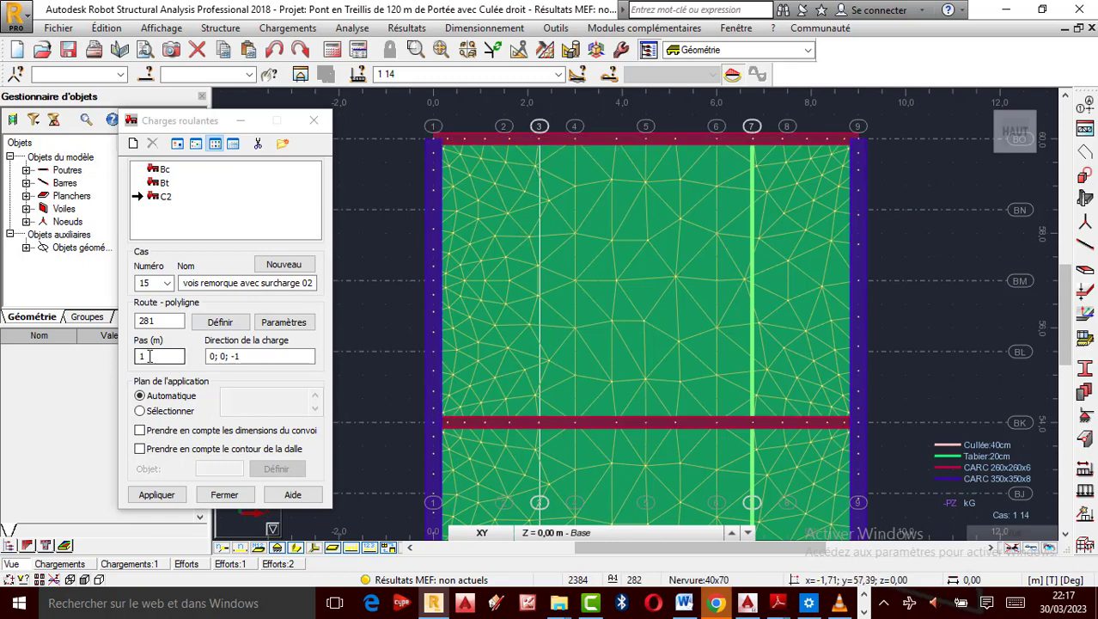
pyautogui.doubleClick(151, 356)
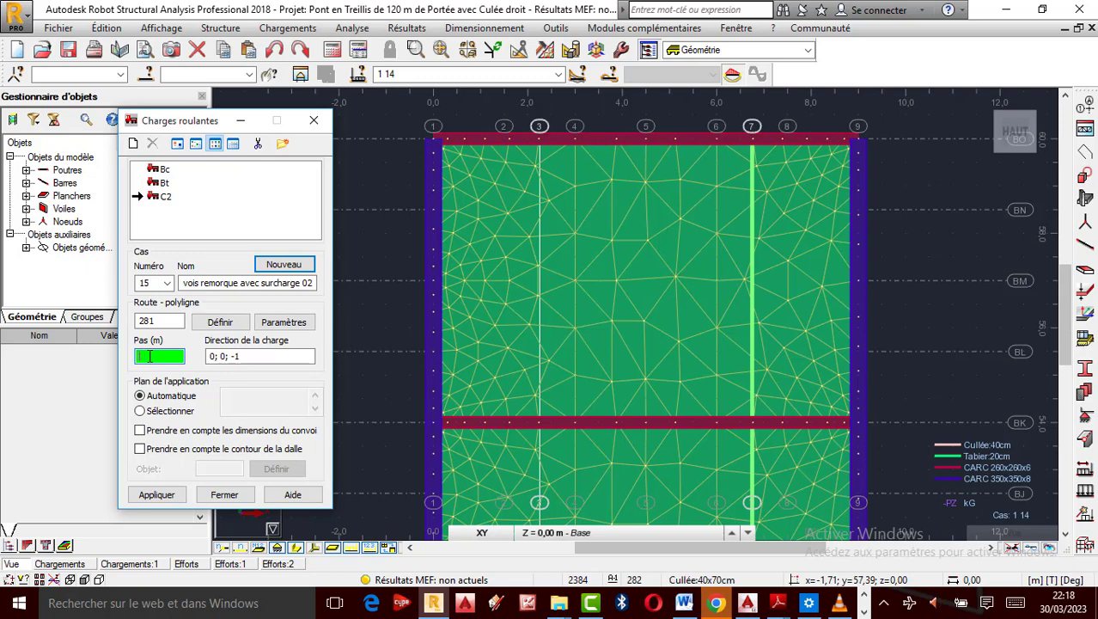
pyautogui.write('0')
pyautogui.write(',30')
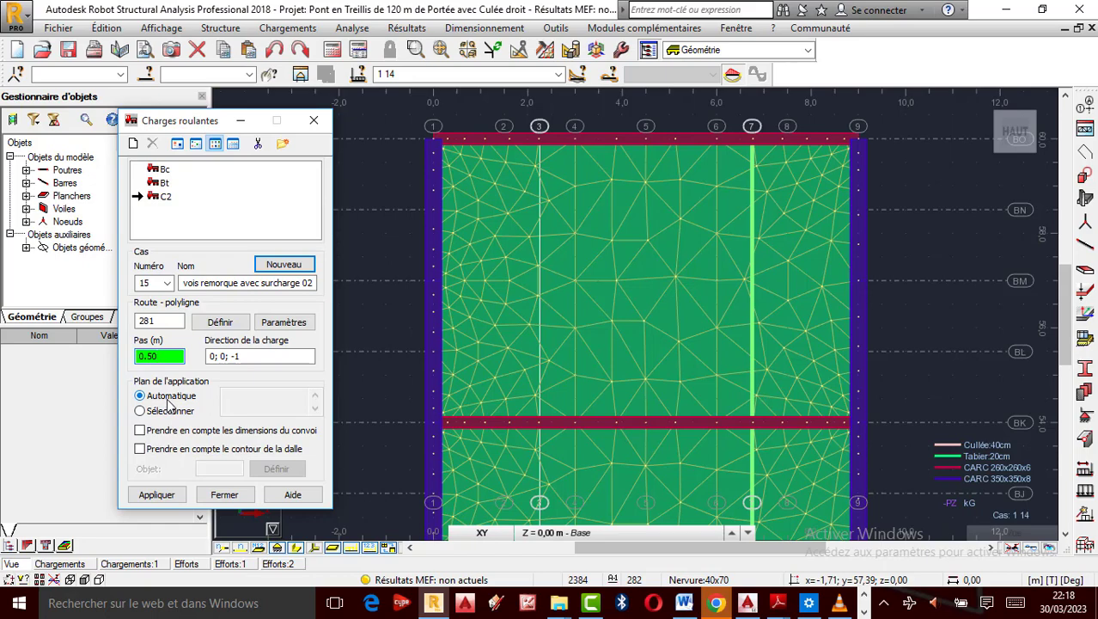
pyautogui.click(220, 322)
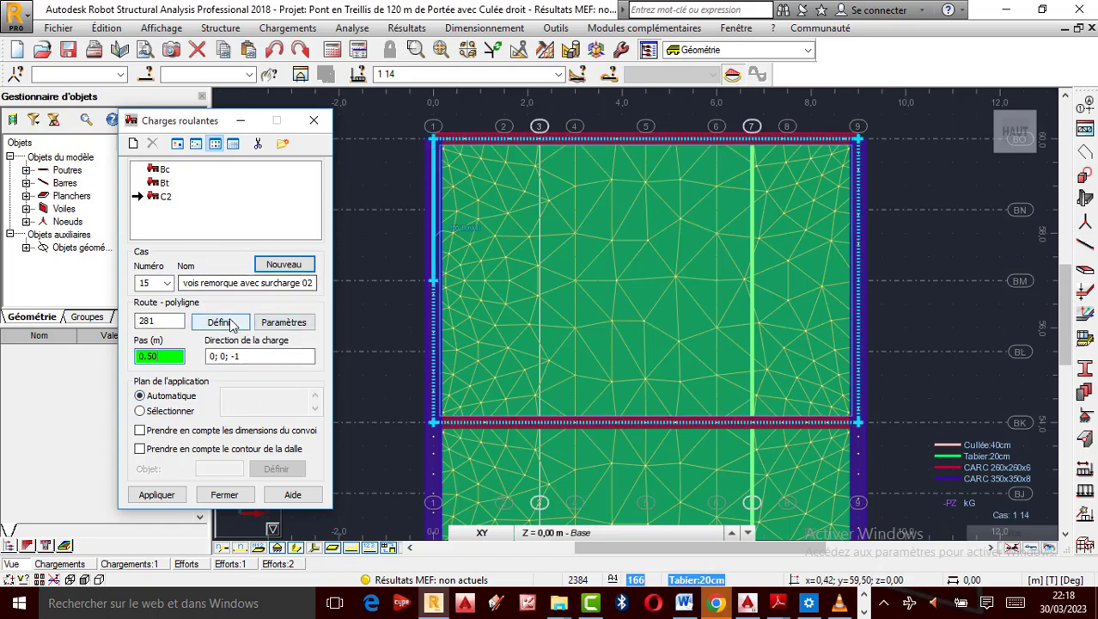
pyautogui.doubleClick(167, 197)
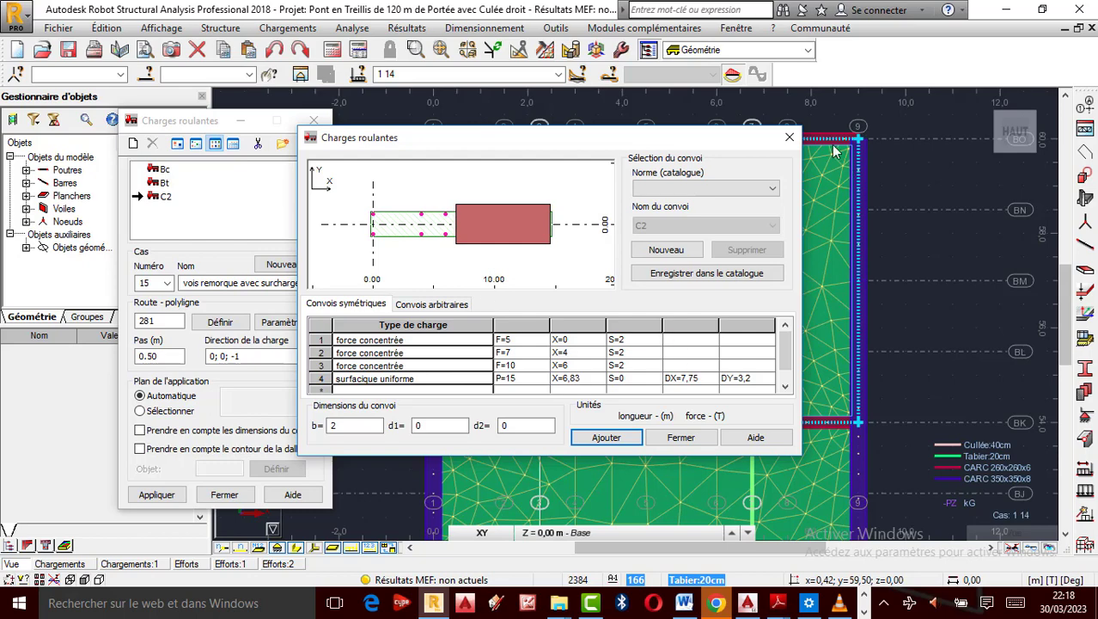
pyautogui.click(790, 138)
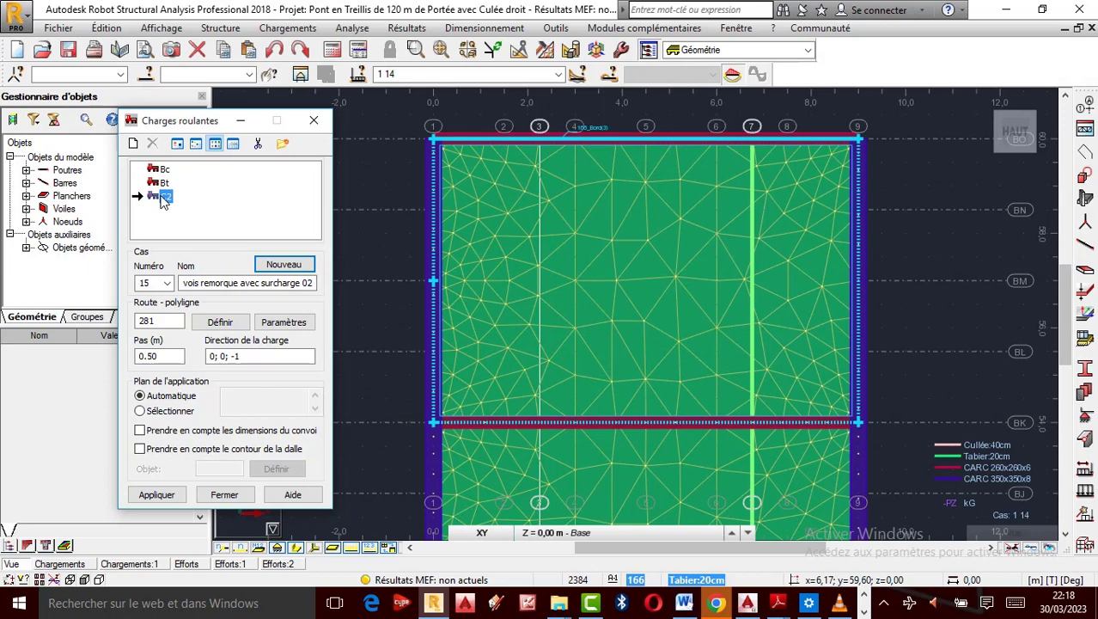
# Apply moving load case 15 with the C2 convoy and close the moving load definition.
pyautogui.click(157, 496)
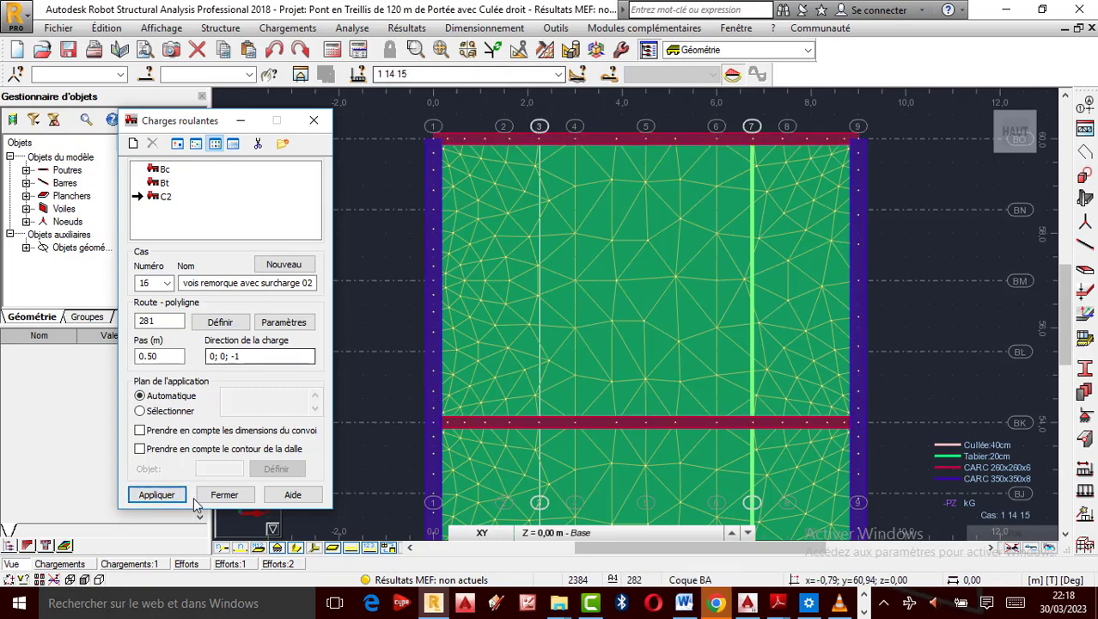
pyautogui.click(227, 496)
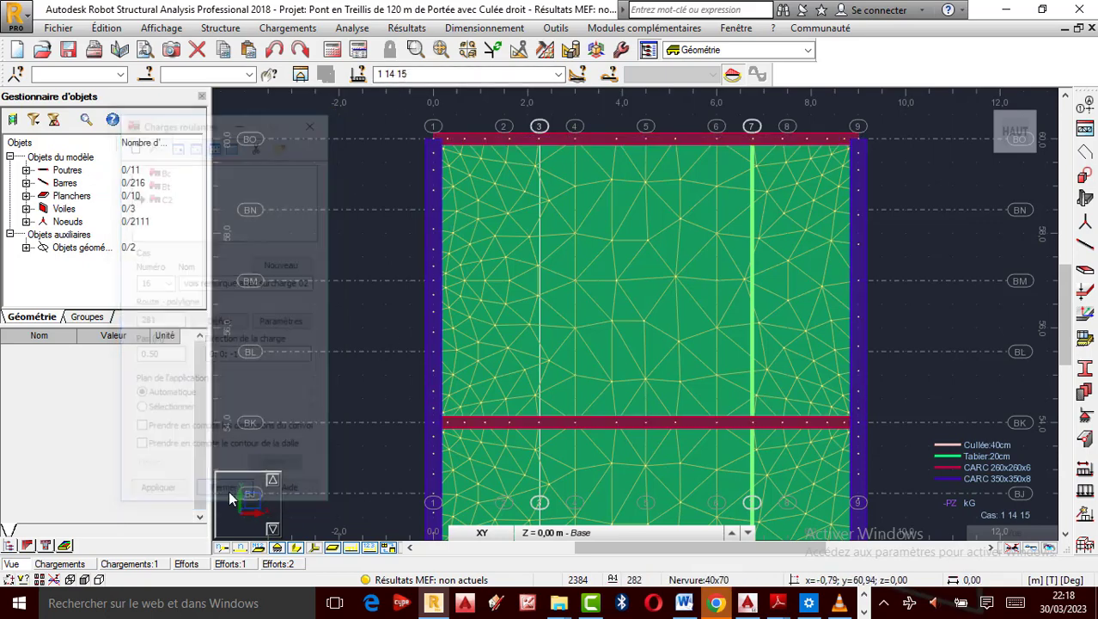
# Restore the 3D home view and examine the truss bridge's deck, trusses and abutments from both sides.
pyautogui.scroll(-5, 529, 208)
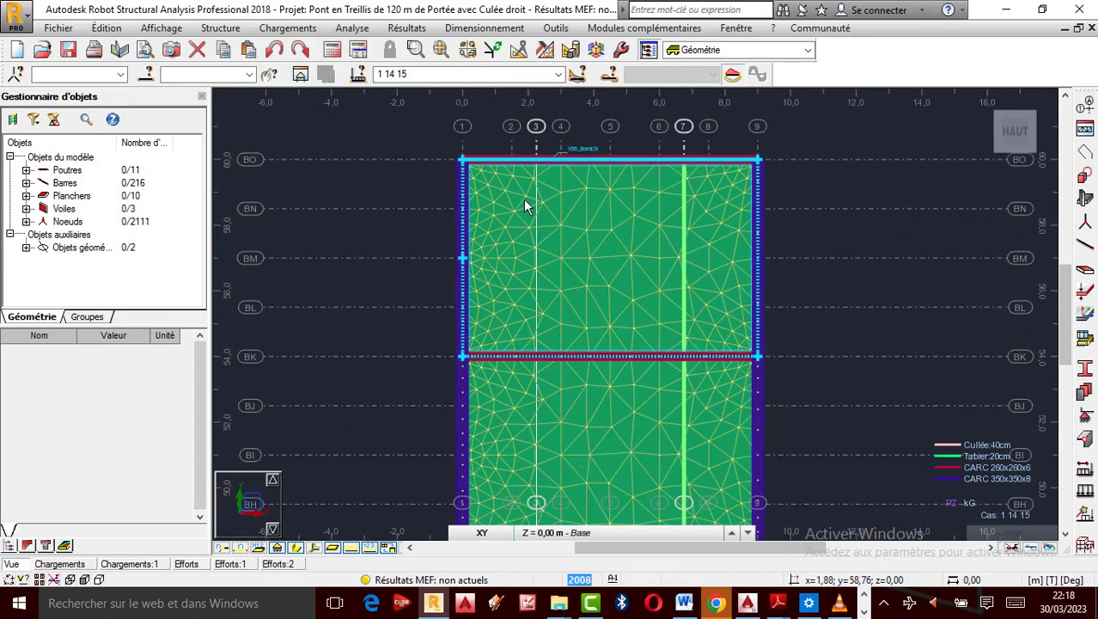
pyautogui.scroll(-2, 528, 178)
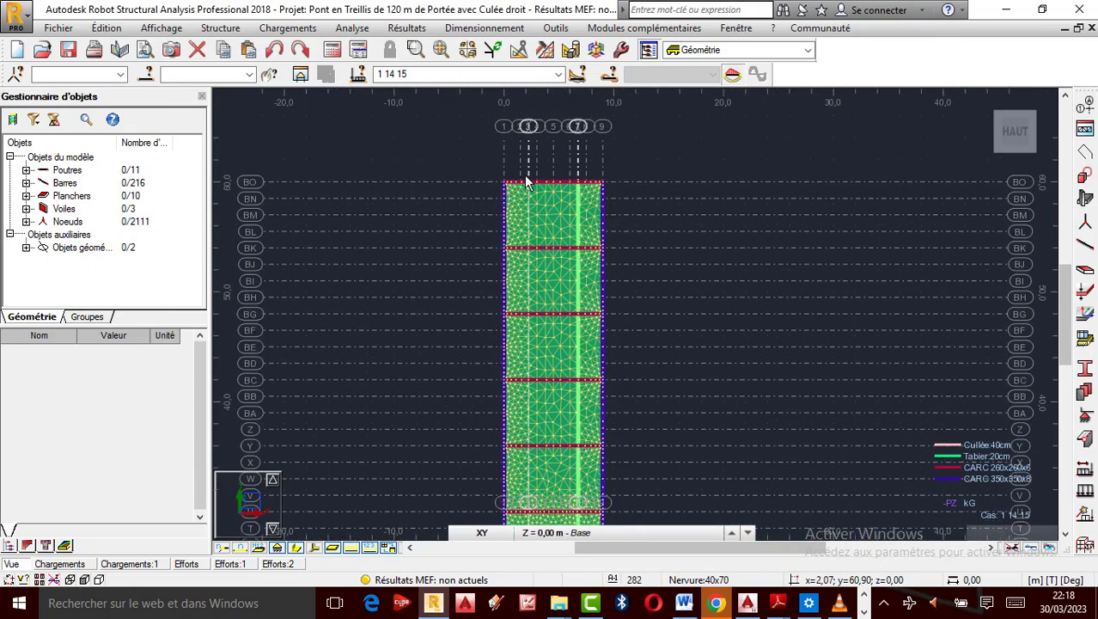
pyautogui.scroll(1, 510, 431)
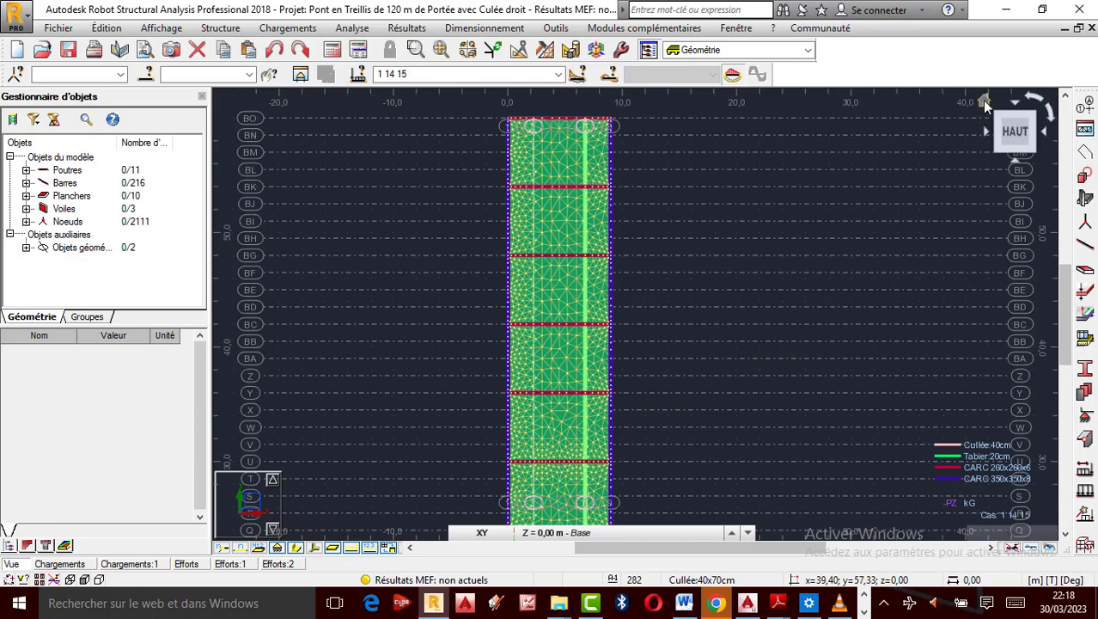
pyautogui.click(986, 103)
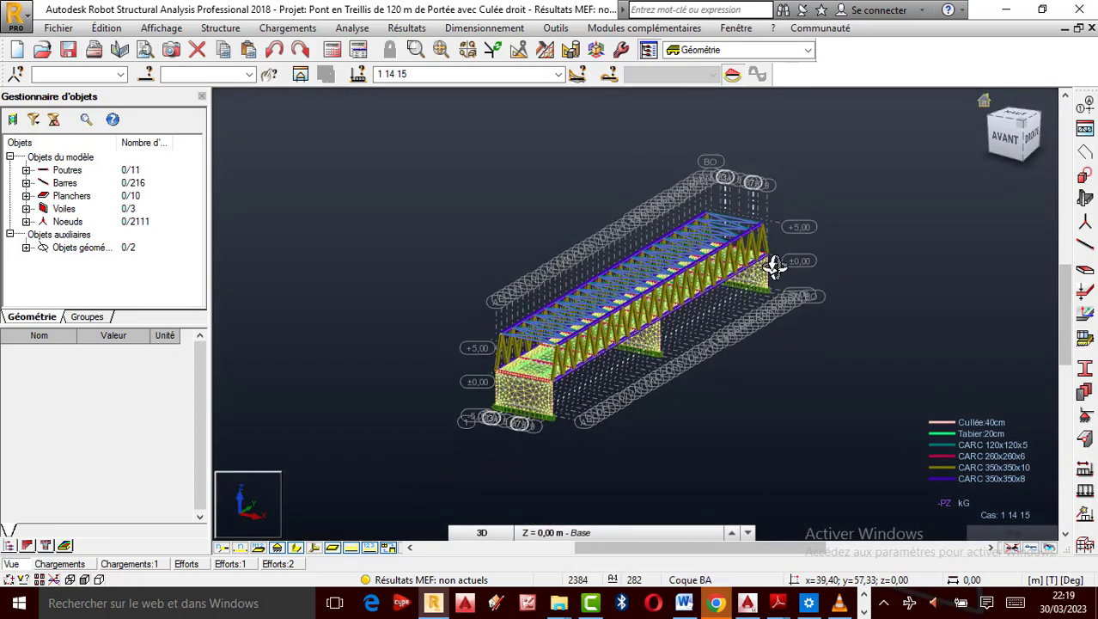
pyautogui.scroll(1, 536, 378)
pyautogui.keyDown('shift'); pyautogui.moveTo(536, 378); pyautogui.dragTo(581, 385, button='middle'); pyautogui.keyUp('shift')
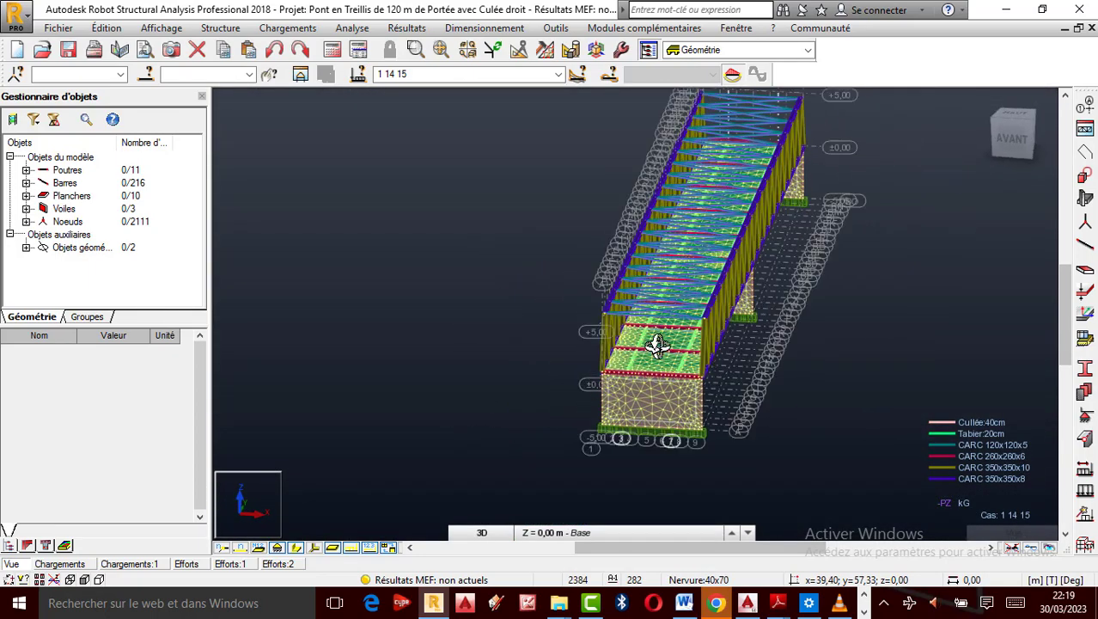
pyautogui.scroll(2, 658, 345)
pyautogui.keyDown('shift'); pyautogui.moveTo(679, 348); pyautogui.dragTo(848, 359, button='middle'); pyautogui.keyUp('shift')
pyautogui.scroll(8, 848, 358)
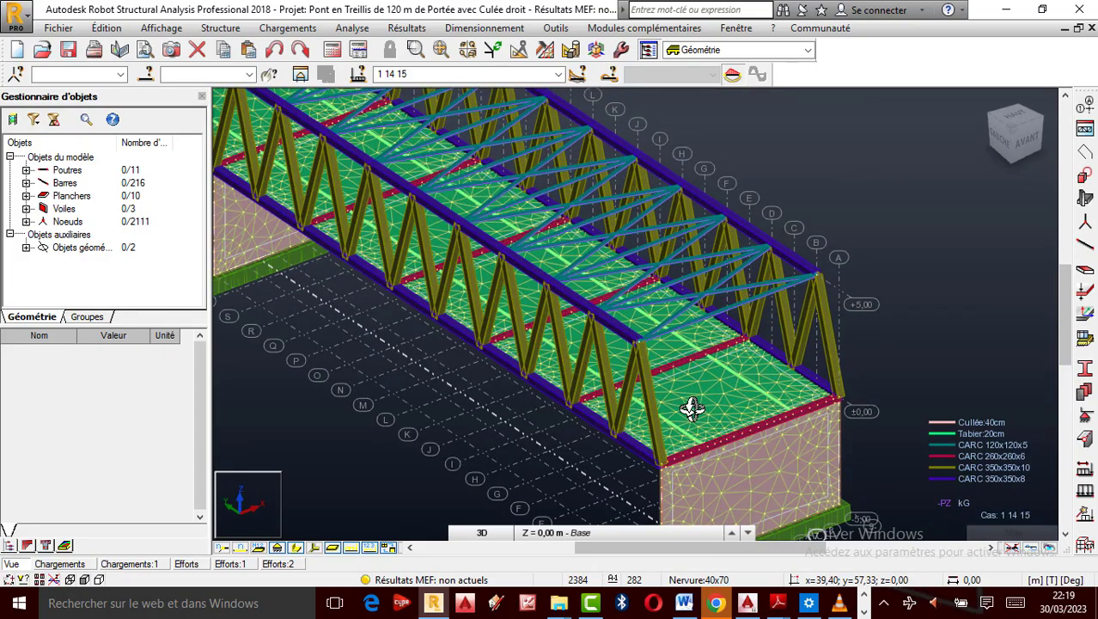
pyautogui.scroll(-1, 727, 424)
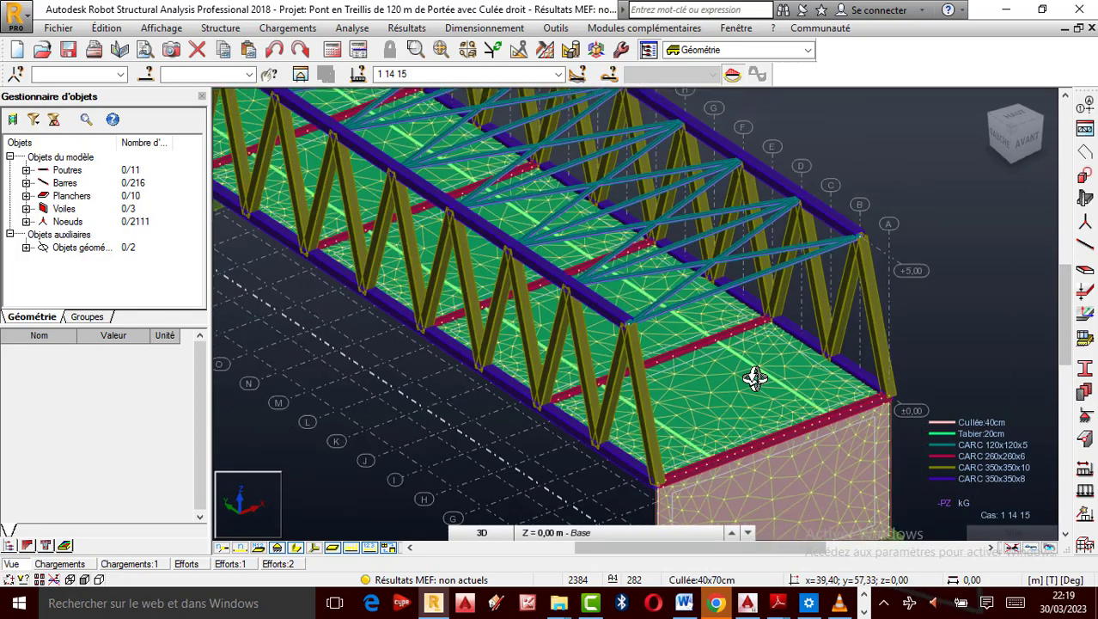
pyautogui.scroll(-1, 756, 401)
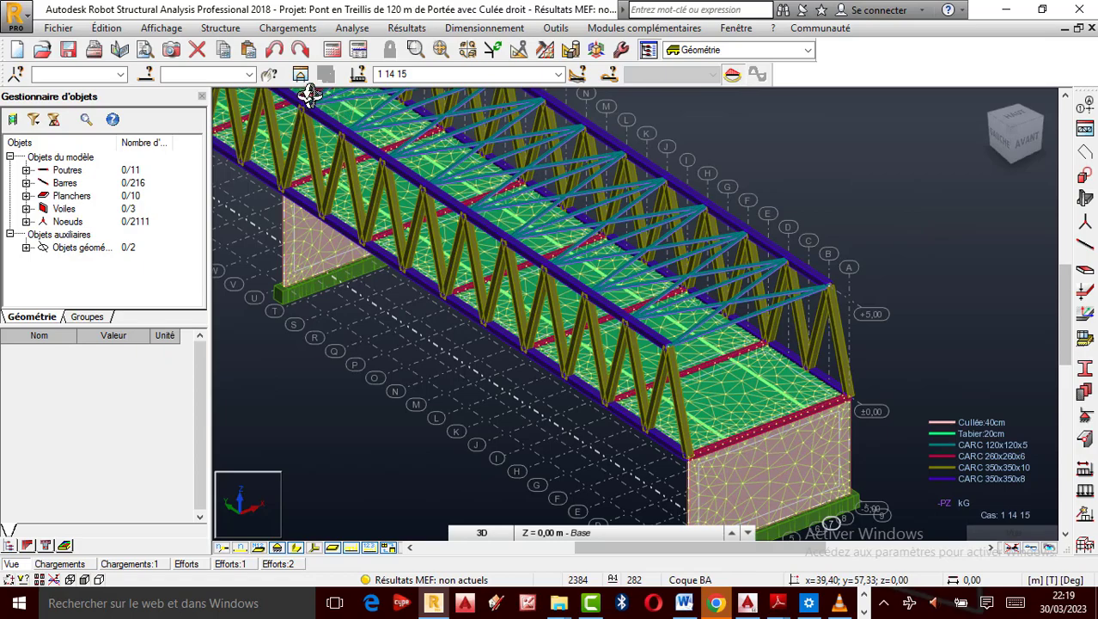
pyautogui.scroll(-1, 556, 366)
pyautogui.scroll(-3, 559, 365)
pyautogui.scroll(5, 319, 166)
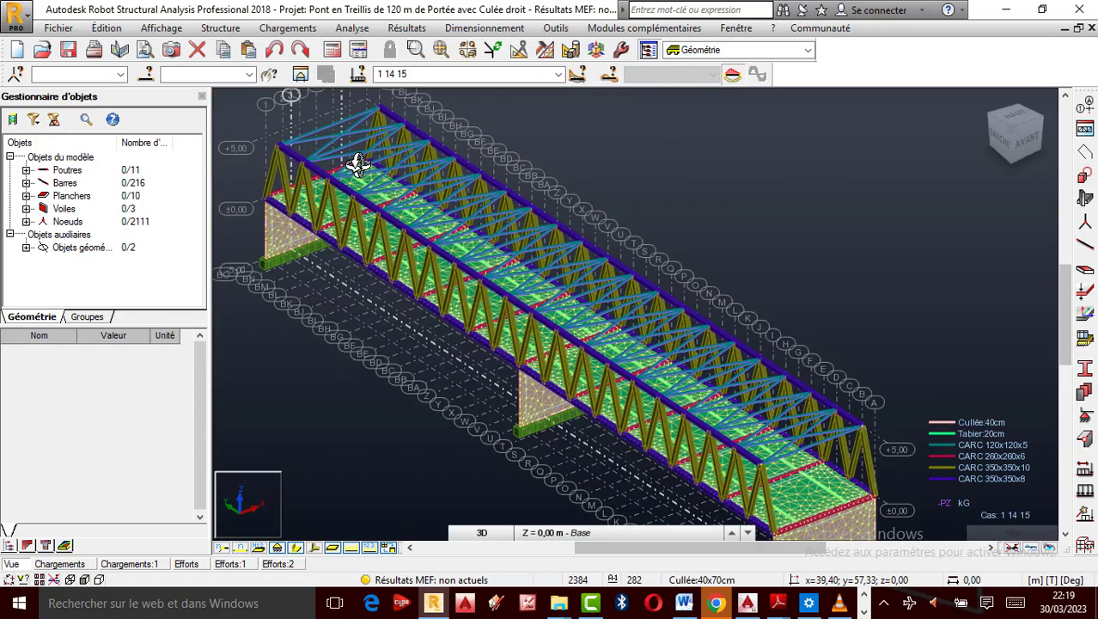
pyautogui.scroll(-3, 655, 370)
pyautogui.scroll(4, 710, 436)
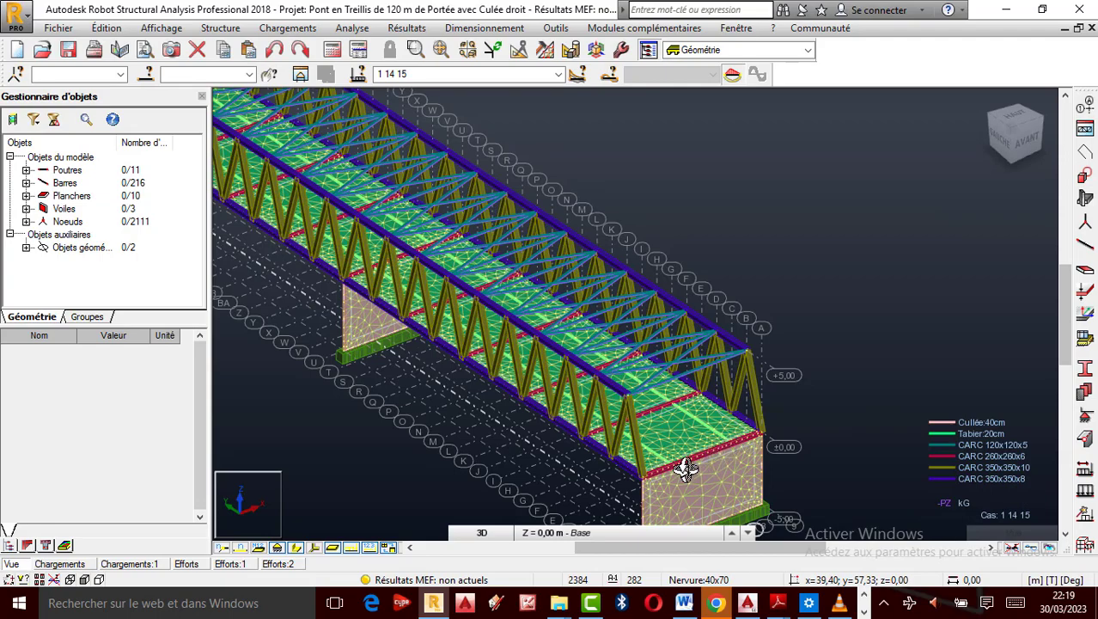
pyautogui.scroll(2, 713, 482)
pyautogui.scroll(-3, 714, 484)
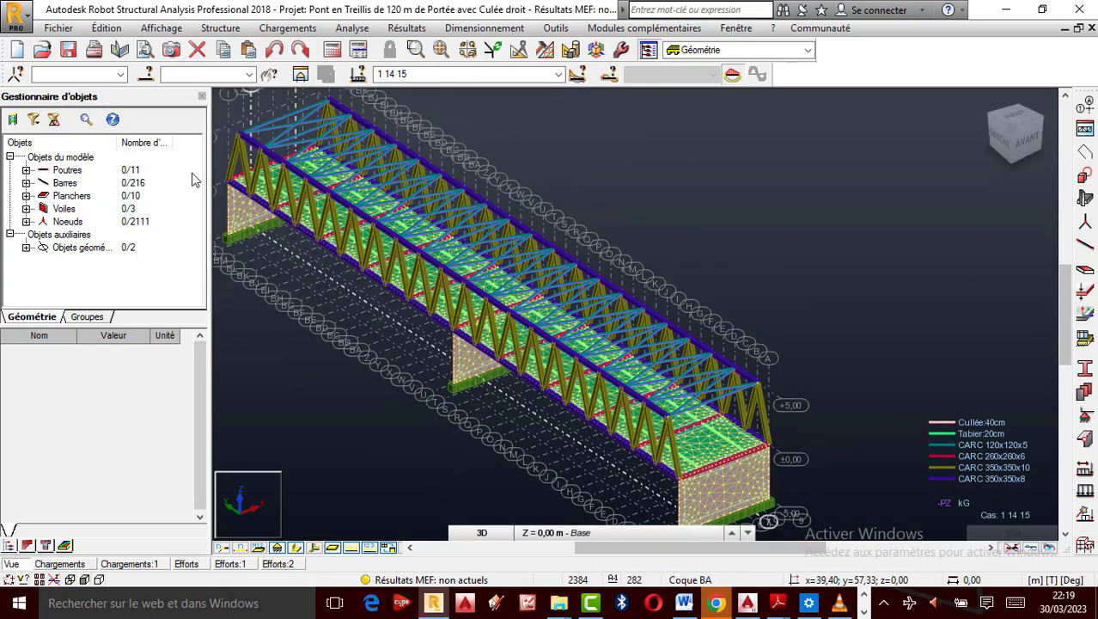
pyautogui.scroll(3, 240, 172)
pyautogui.scroll(-5, 429, 207)
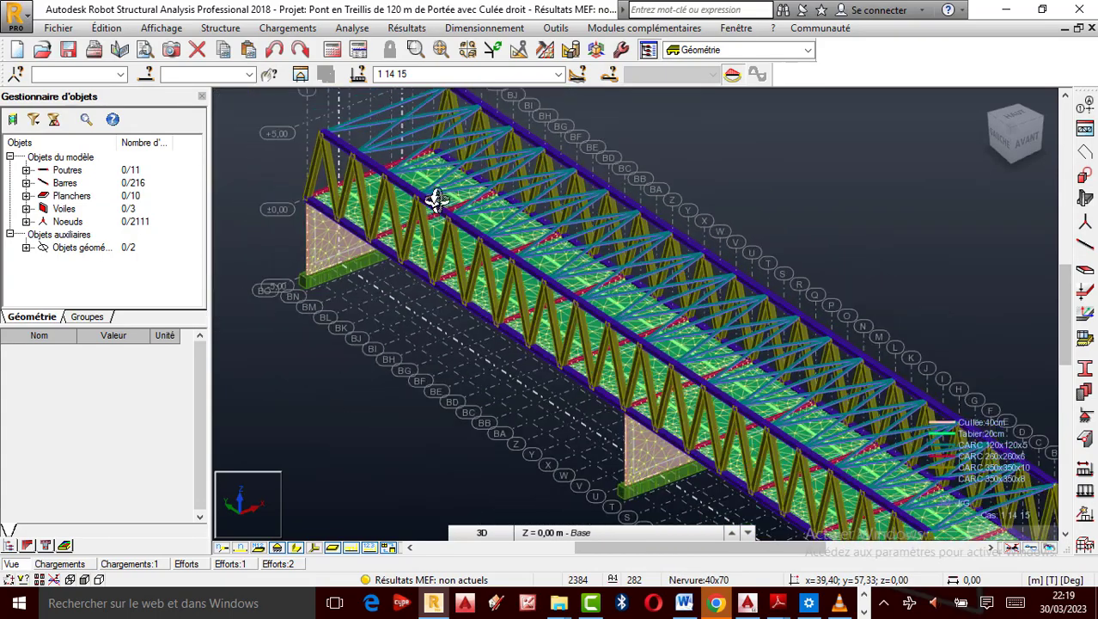
pyautogui.keyDown('shift'); pyautogui.moveTo(616, 323); pyautogui.dragTo(483, 315, button='middle'); pyautogui.keyUp('shift')
pyautogui.scroll(2, 529, 258)
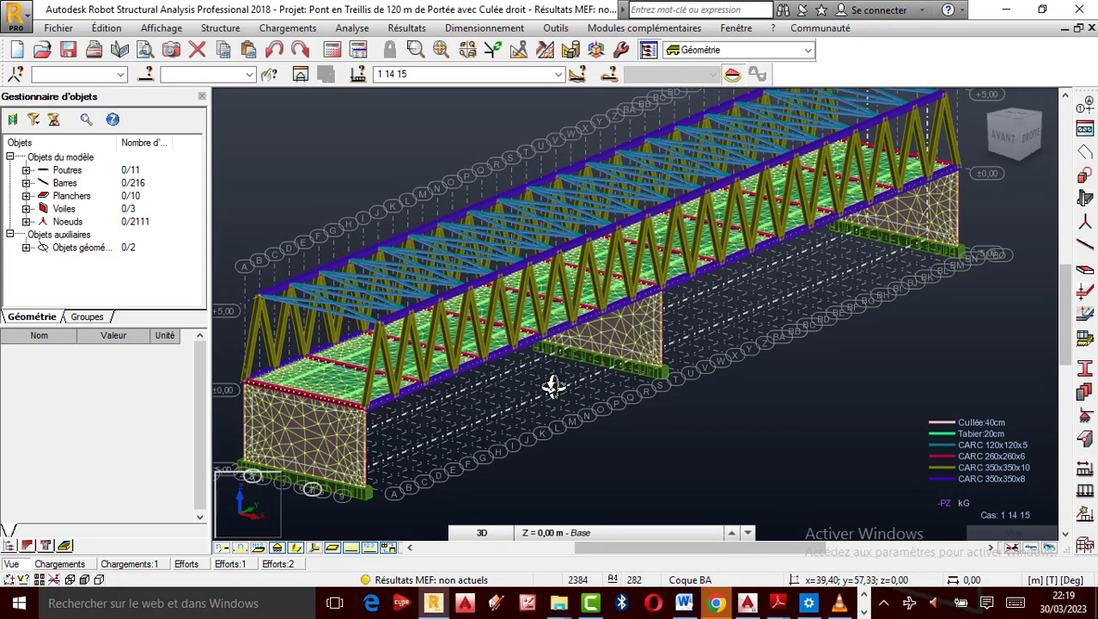
pyautogui.scroll(-4, 557, 380)
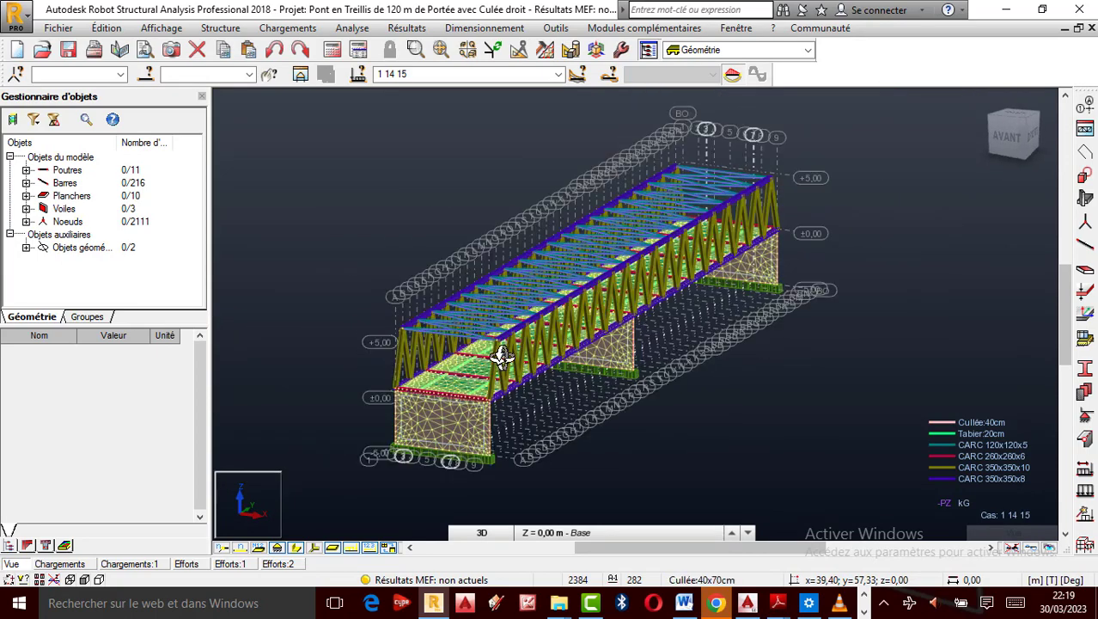
pyautogui.scroll(2, 503, 357)
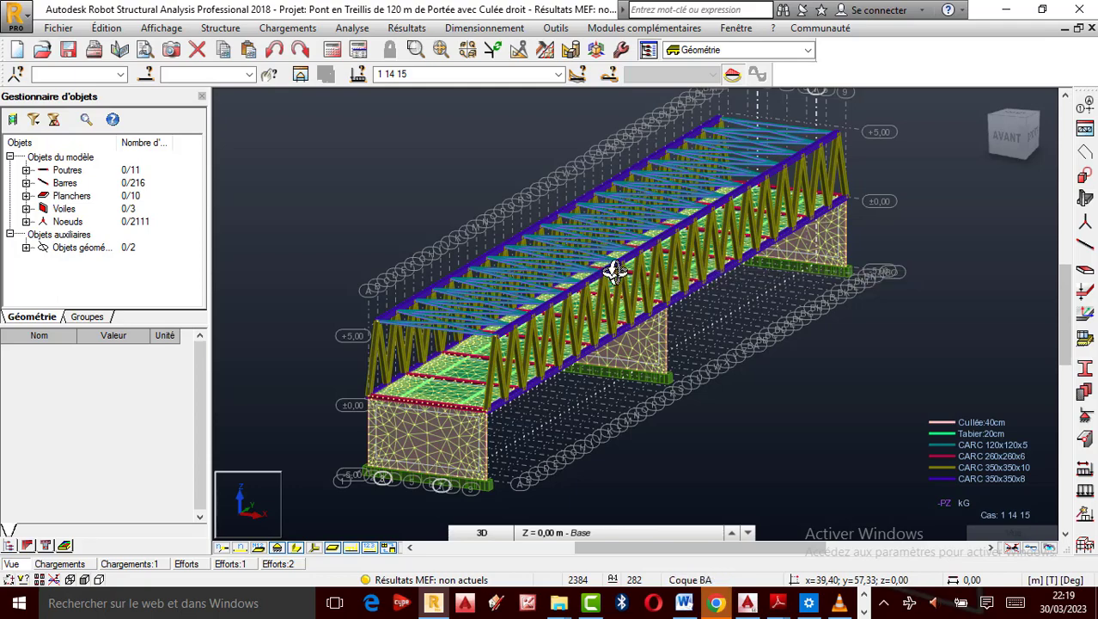
pyautogui.moveTo(818, 292); pyautogui.dragTo(934, 274)
# Enable the Charges roulantes display attribute for loads and generate the structure's calculation model.
pyautogui.rightClick(941, 266)
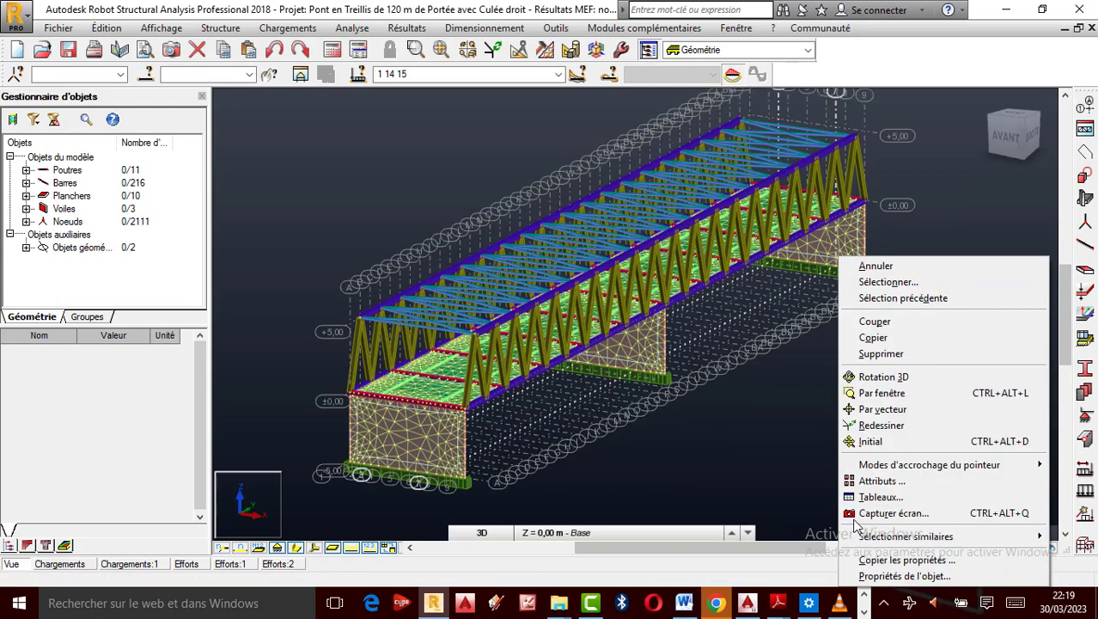
pyautogui.click(159, 34)
pyautogui.click(160, 30)
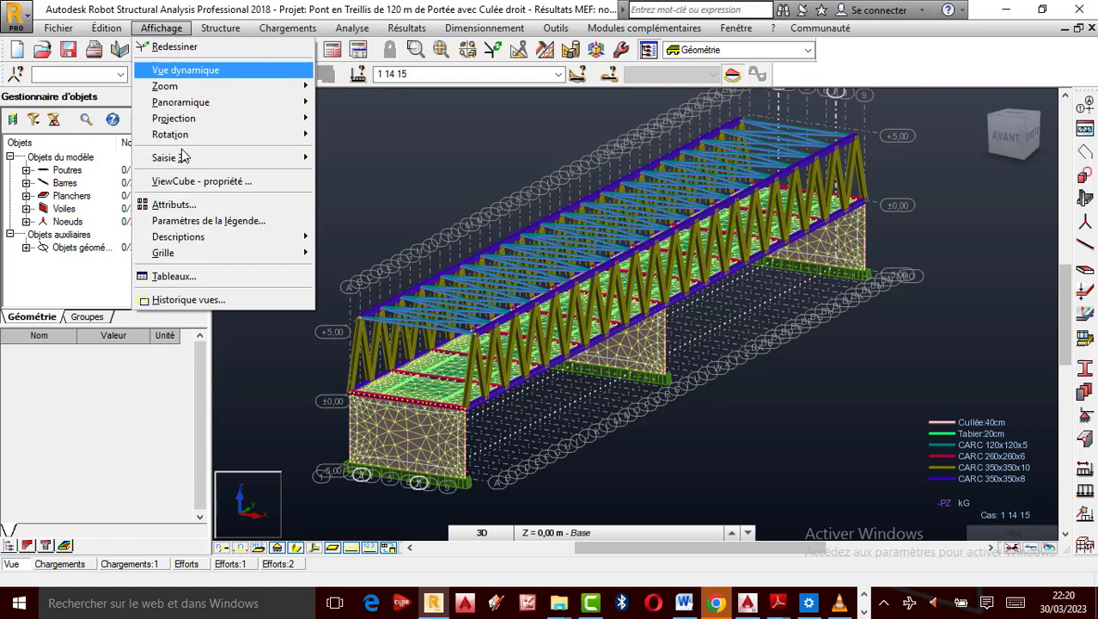
pyautogui.click(170, 205)
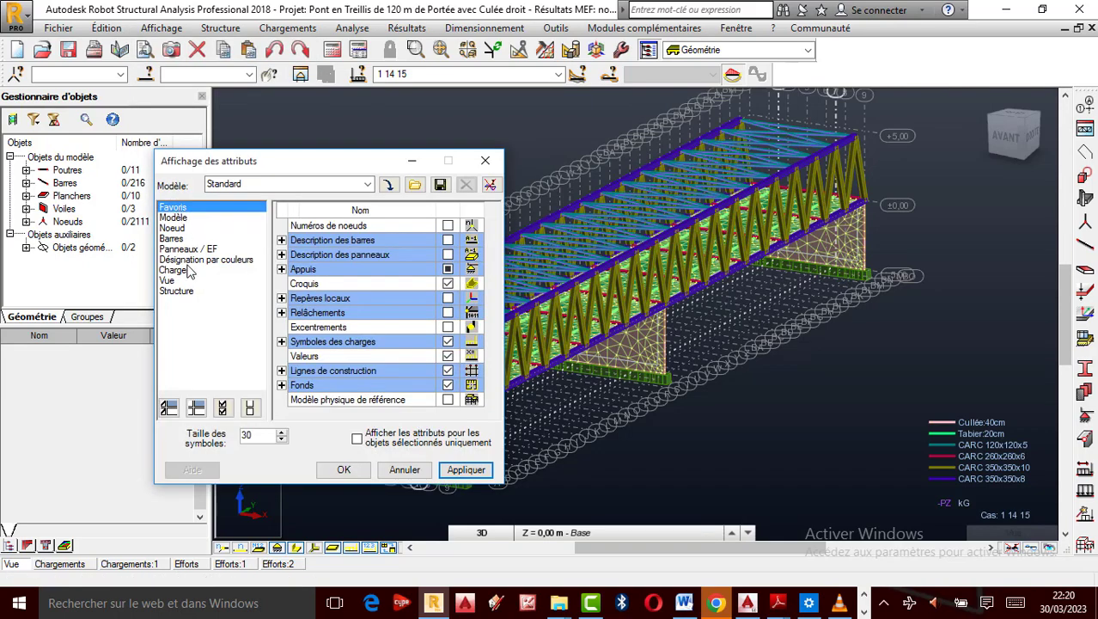
pyautogui.click(176, 270)
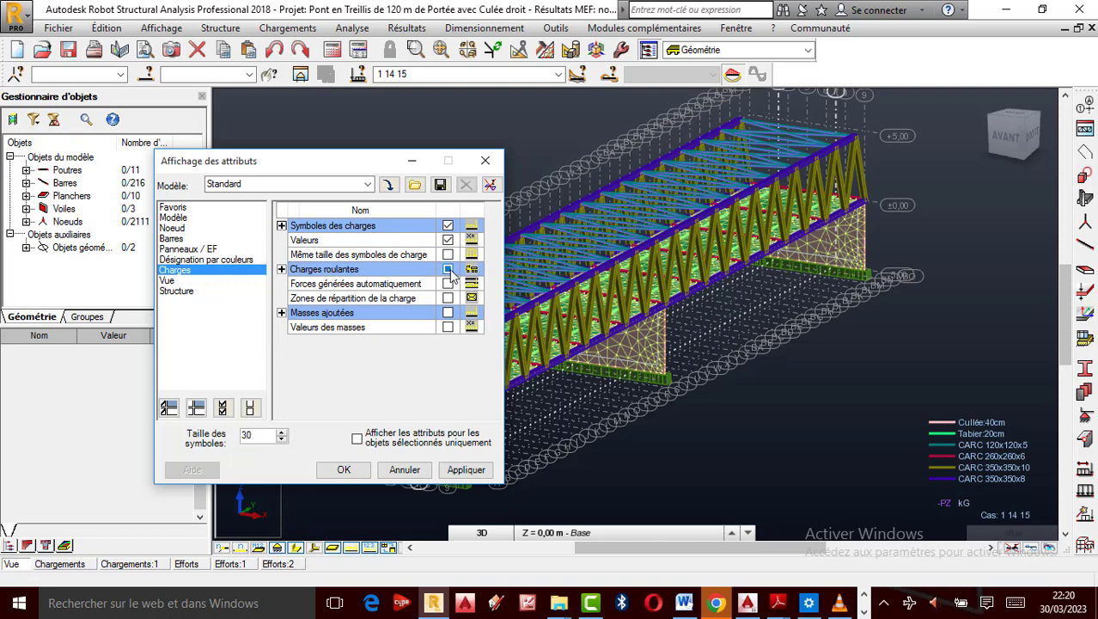
pyautogui.click(448, 269)
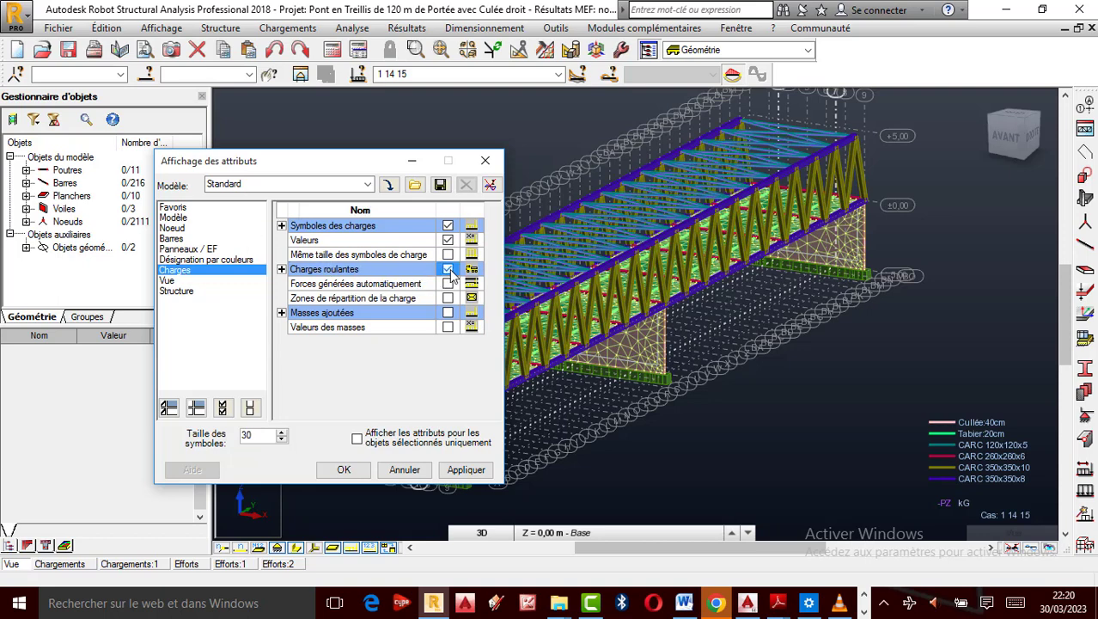
pyautogui.click(475, 473)
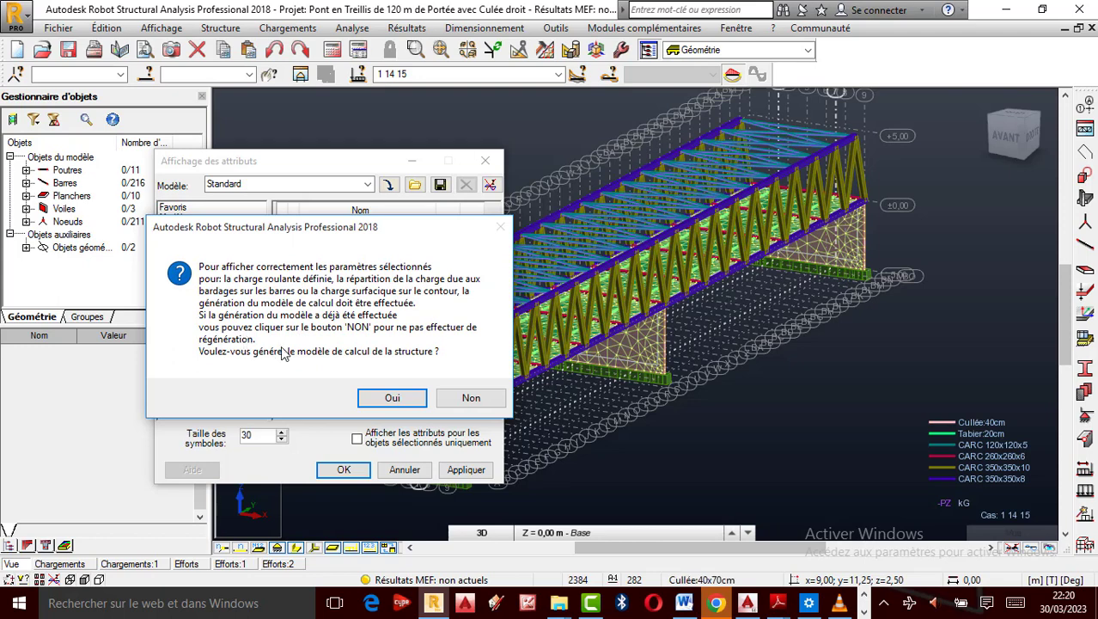
pyautogui.click(398, 404)
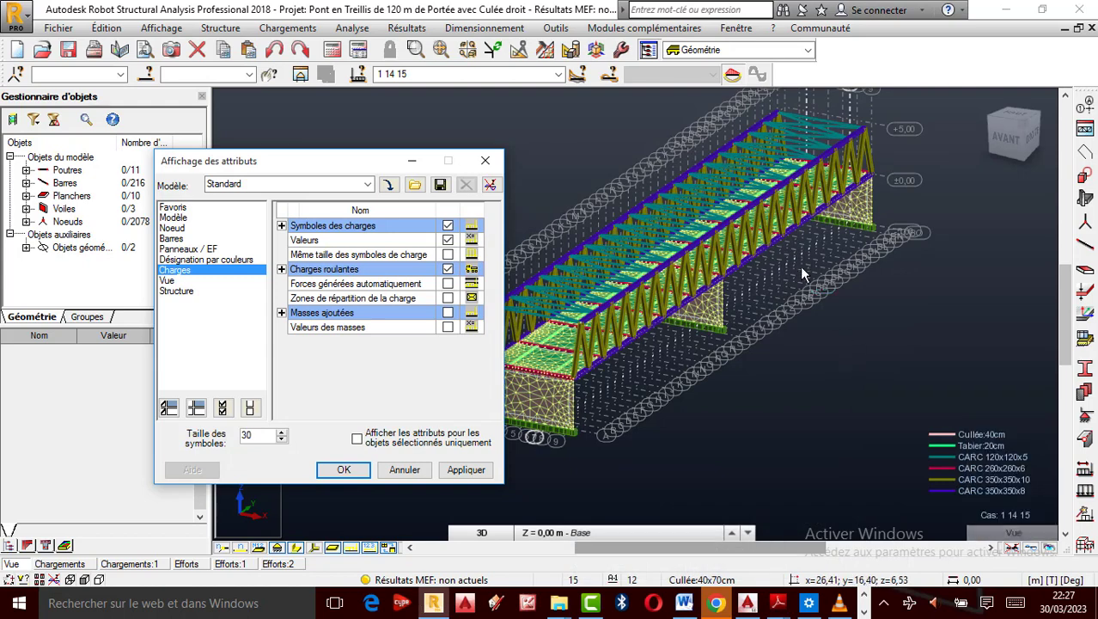
pyautogui.scroll(1, 778, 256)
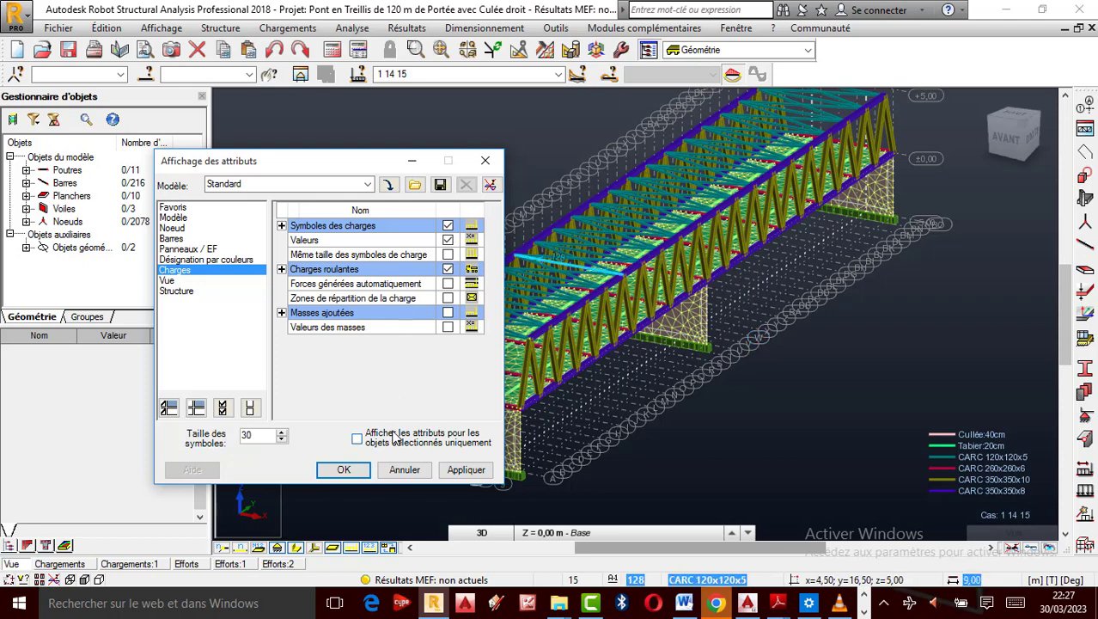
pyautogui.click(485, 161)
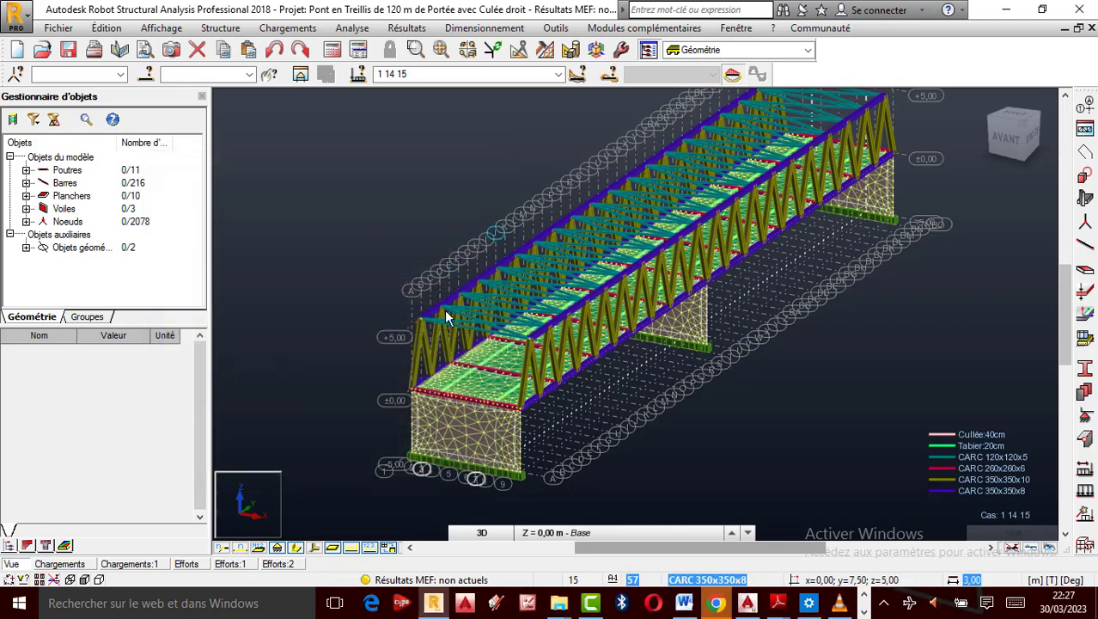
# Inspect the regenerated bridge model in 3D along its full length, looking for the moving load display.
pyautogui.scroll(-2, 530, 285)
pyautogui.scroll(4, 596, 287)
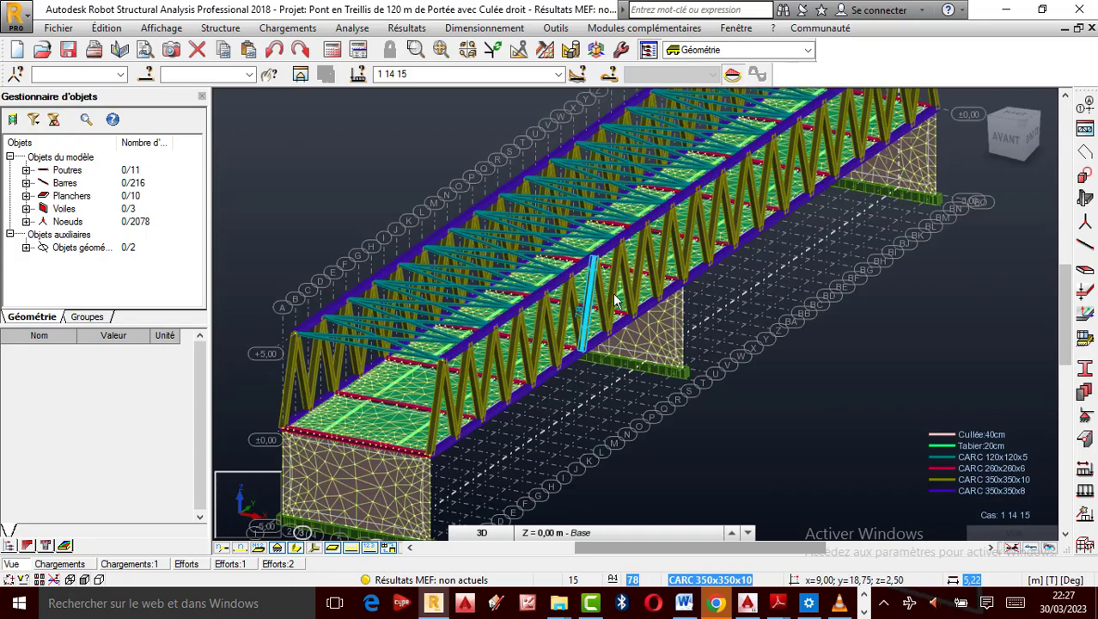
pyautogui.rightClick(776, 348)
pyautogui.click(805, 409)
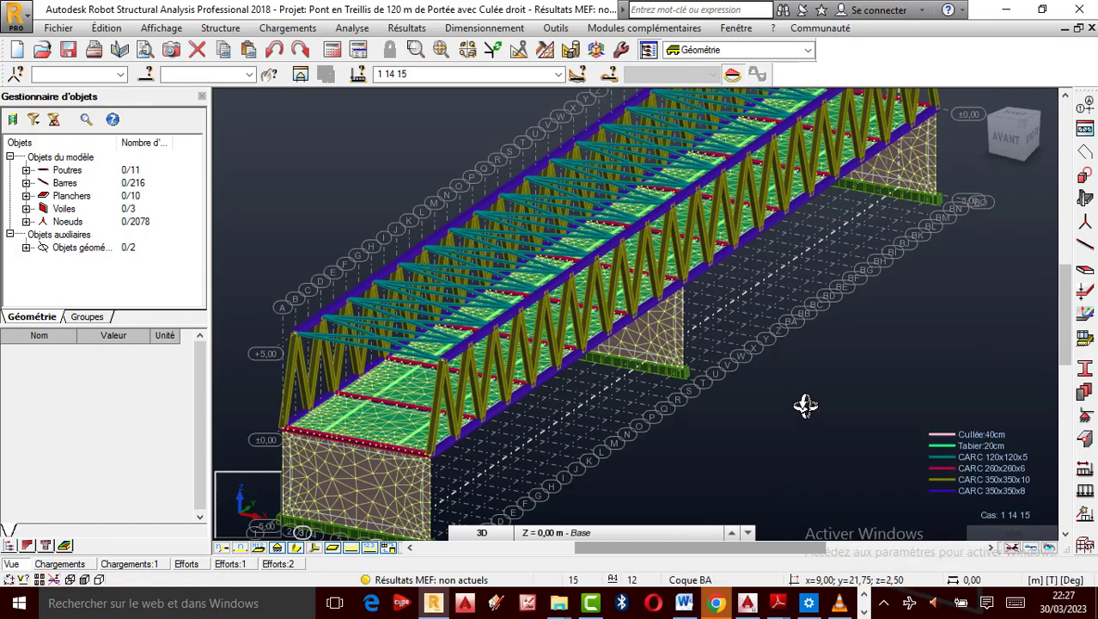
pyautogui.moveTo(806, 406); pyautogui.dragTo(780, 405)
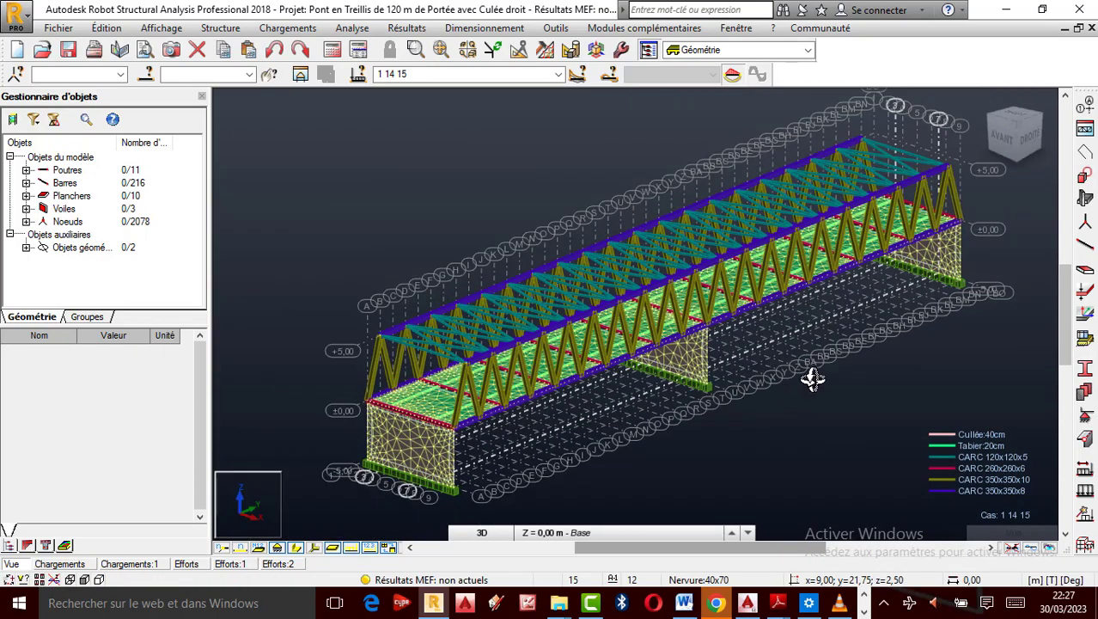
pyautogui.rightClick(427, 167)
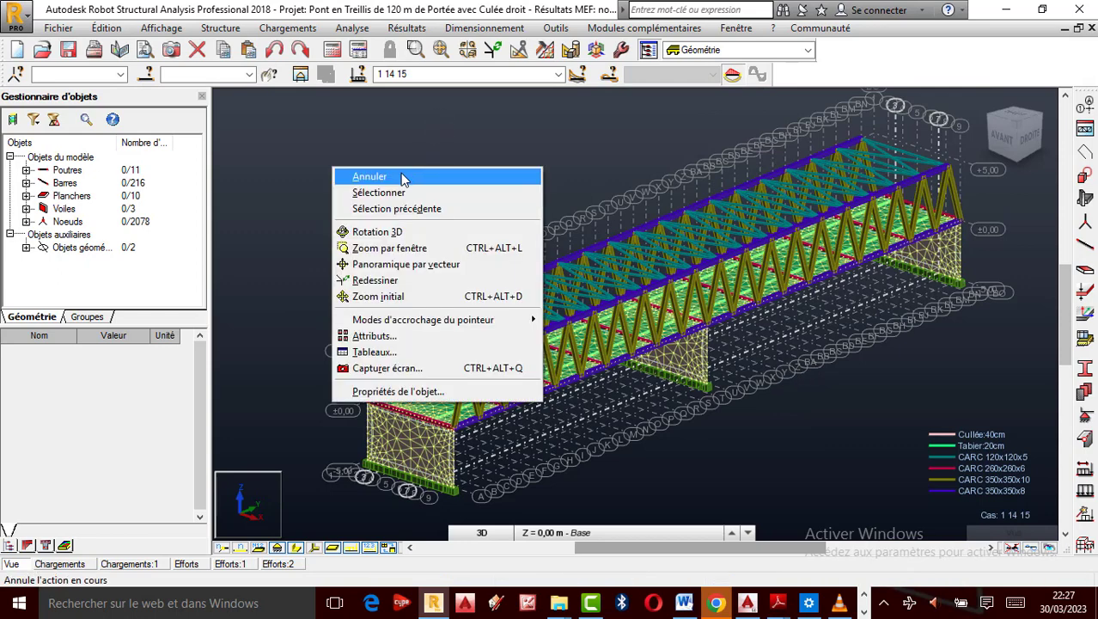
pyautogui.click(403, 178)
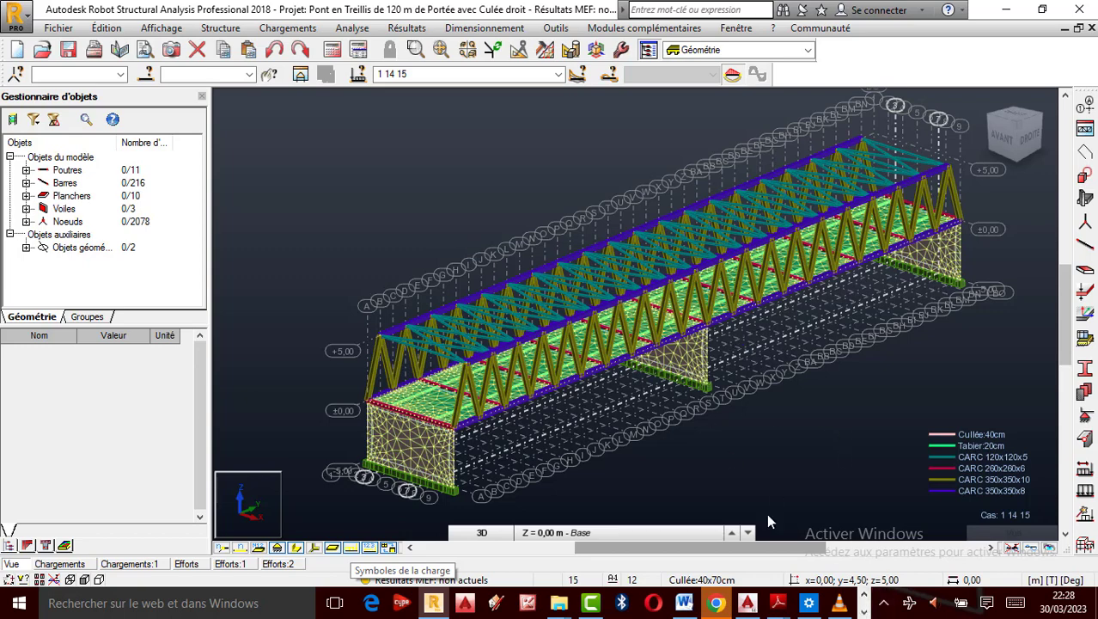
pyautogui.click(864, 611)
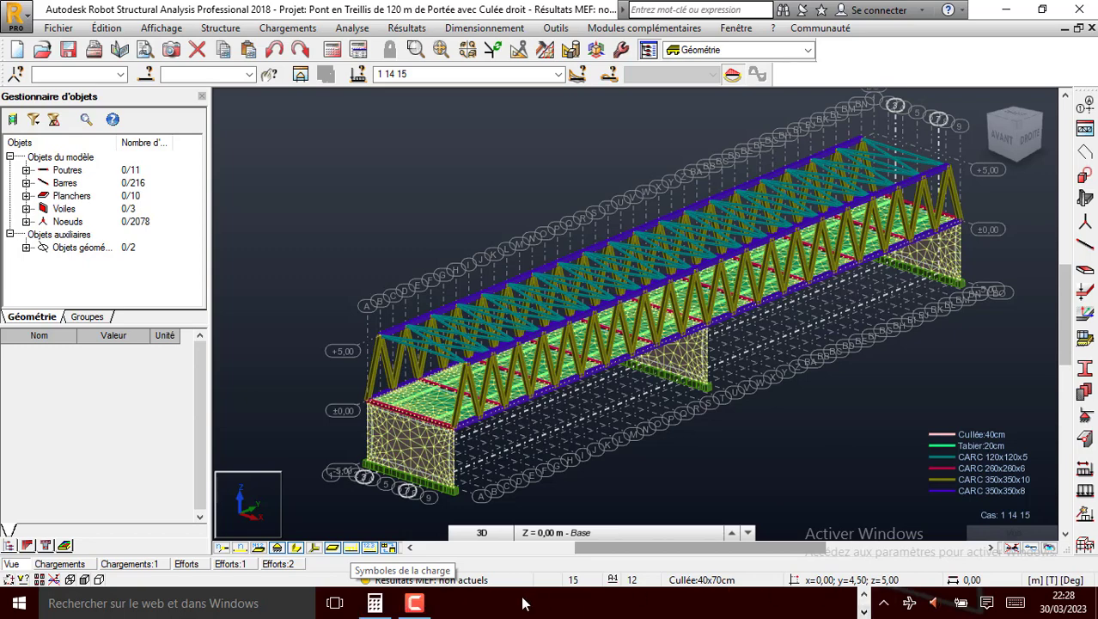
pyautogui.click(414, 603)
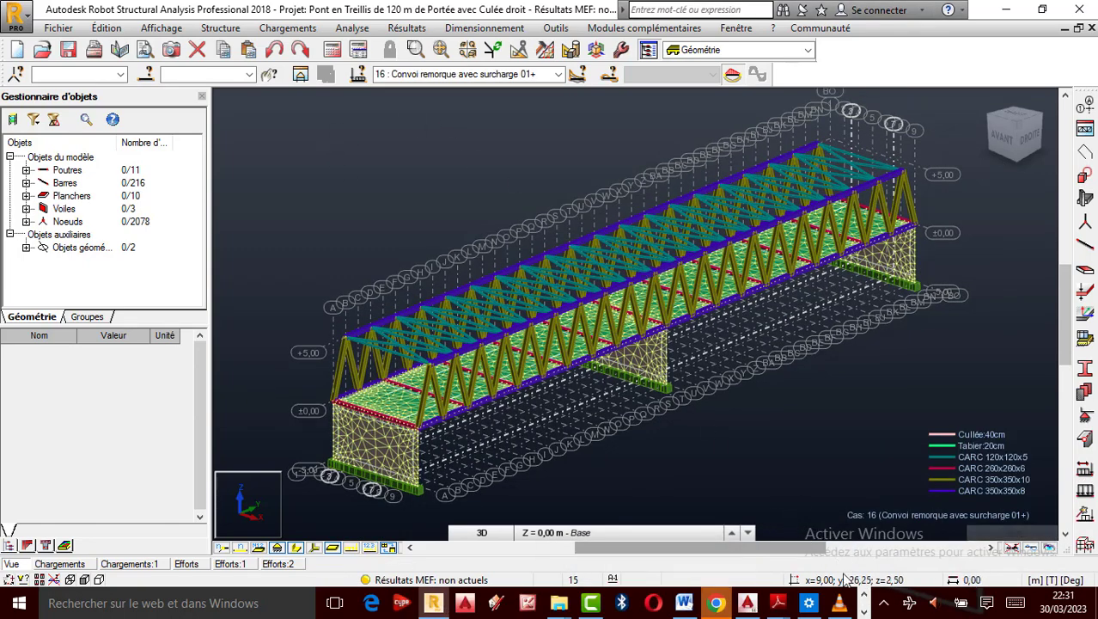
pyautogui.click(864, 611)
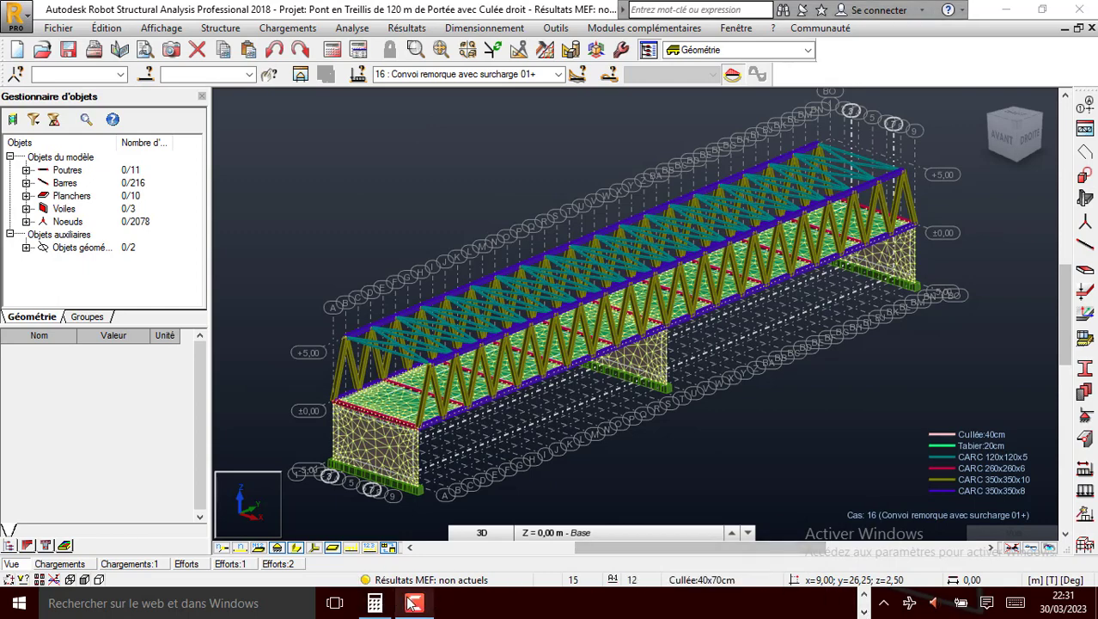
pyautogui.moveTo(413, 603)
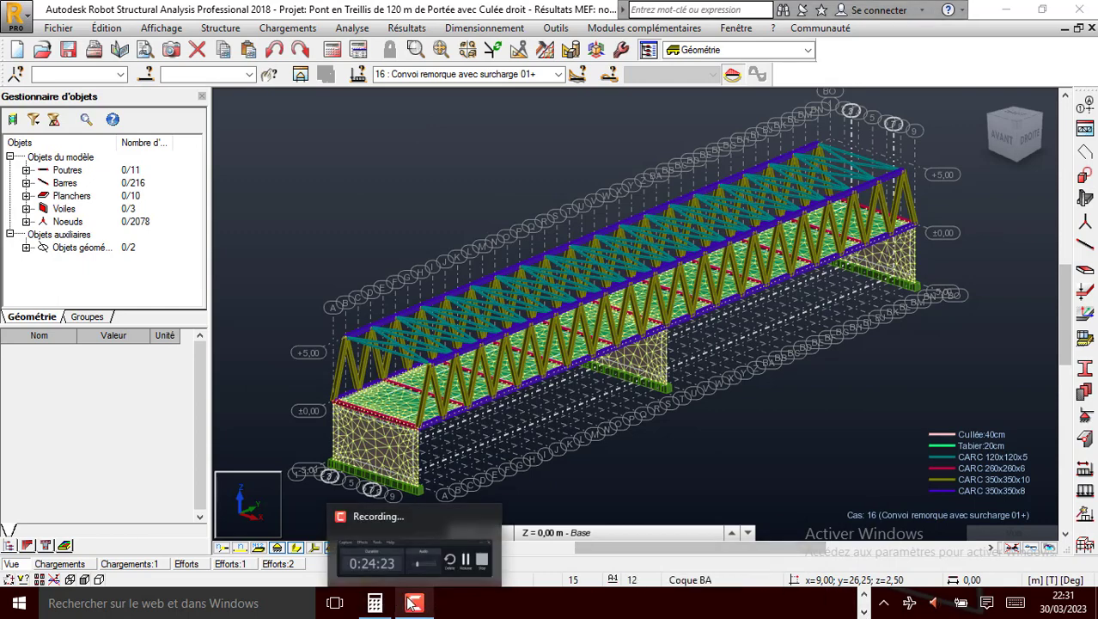
# Display load case 14, Convoi remorque avec surcharge 01, and examine its vehicle loads at mid-deck up close.
pyautogui.click(793, 443)
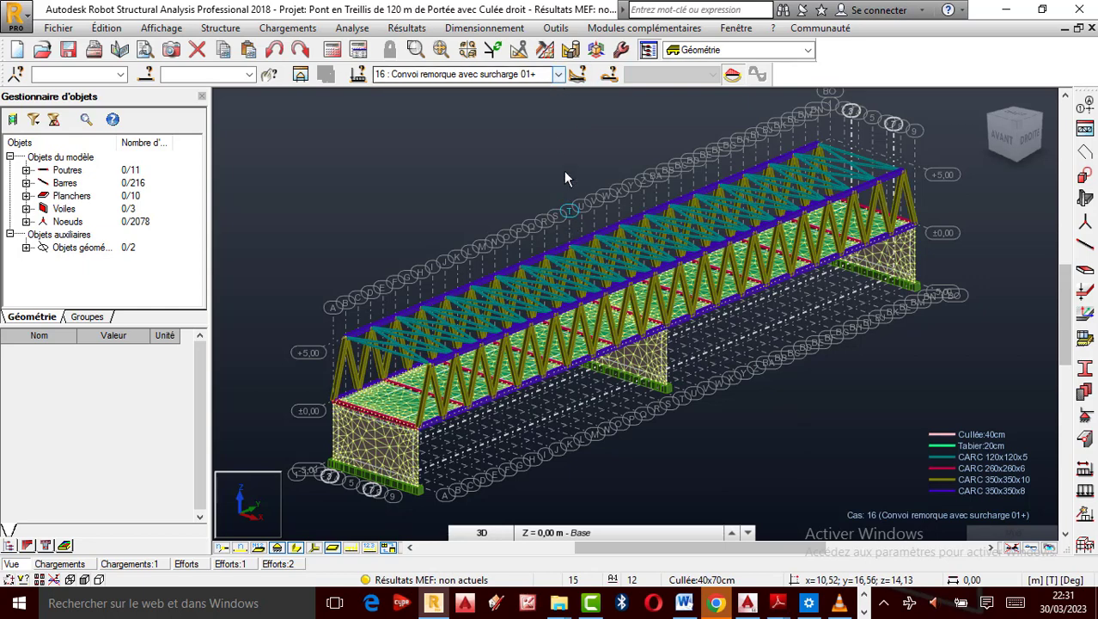
pyautogui.click(558, 74)
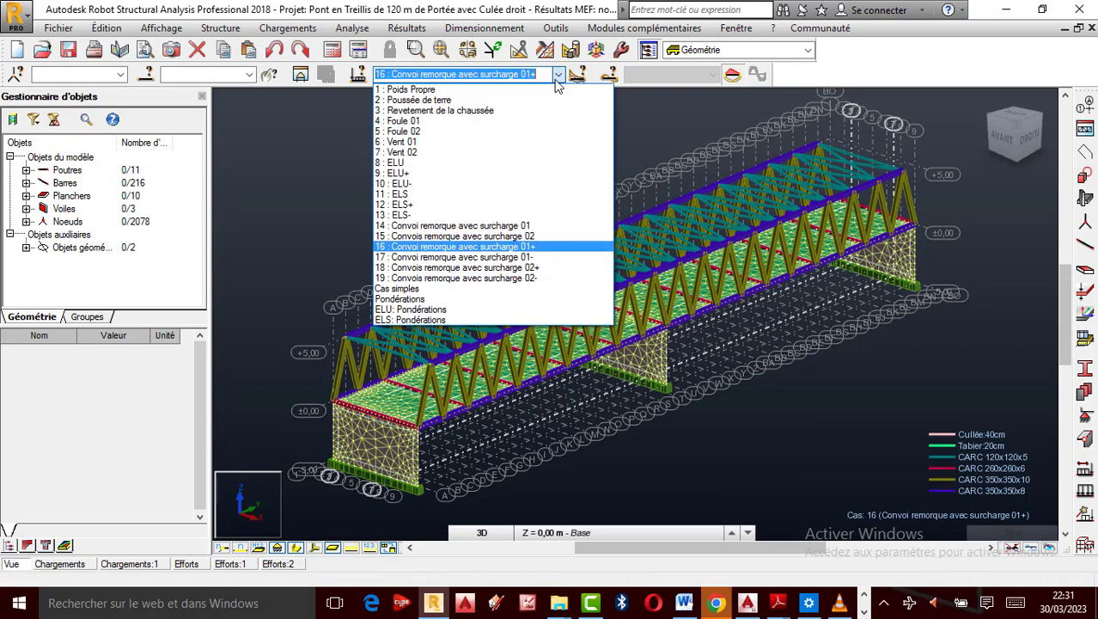
pyautogui.click(507, 228)
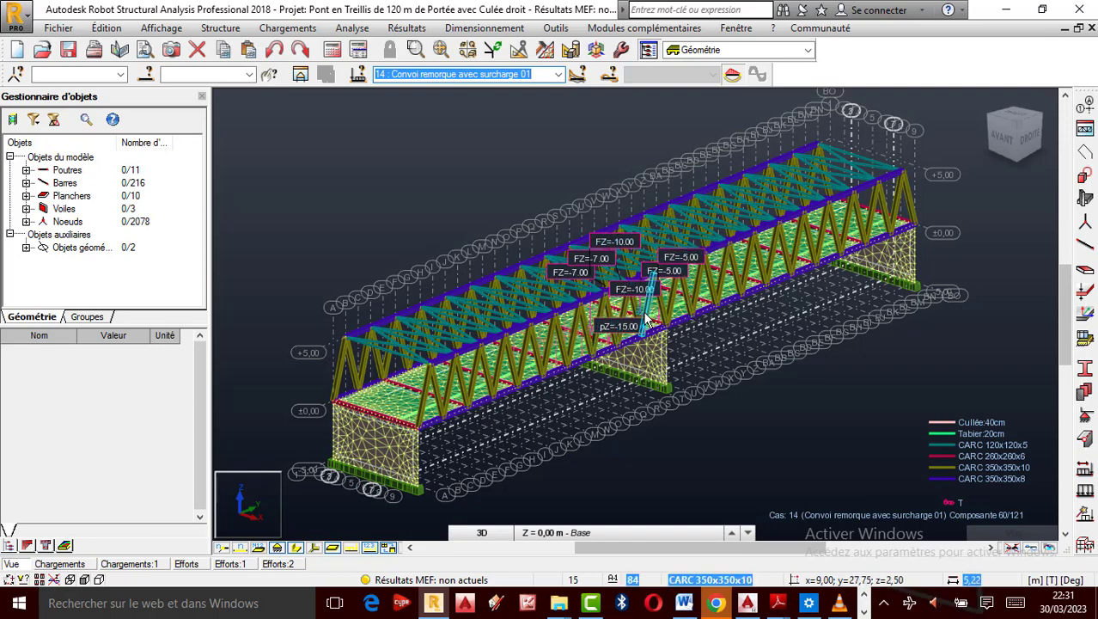
pyautogui.scroll(4, 636, 305)
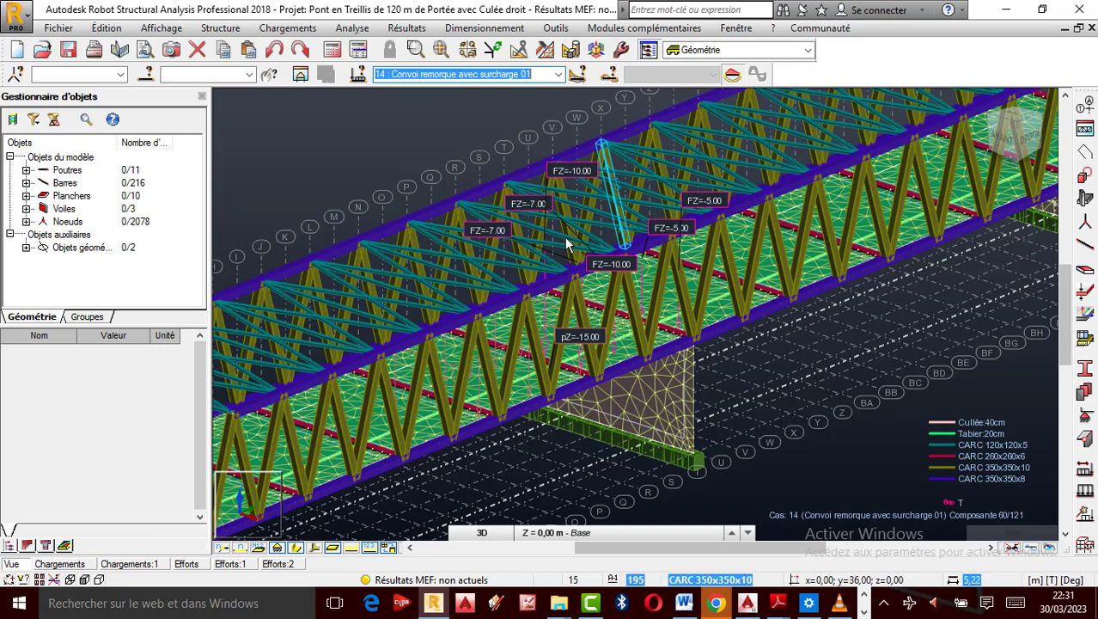
pyautogui.scroll(-1, 589, 306)
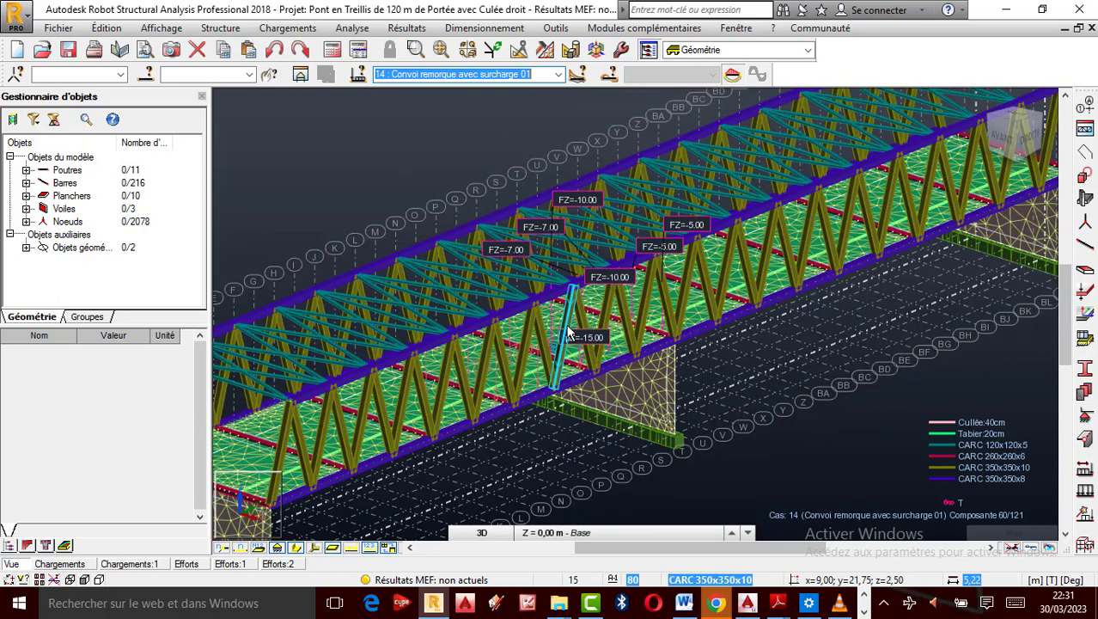
# Display load case 15, Convois remorque avec surcharge 02, and examine its vehicle loads on the deck from near and far.
pyautogui.click(558, 75)
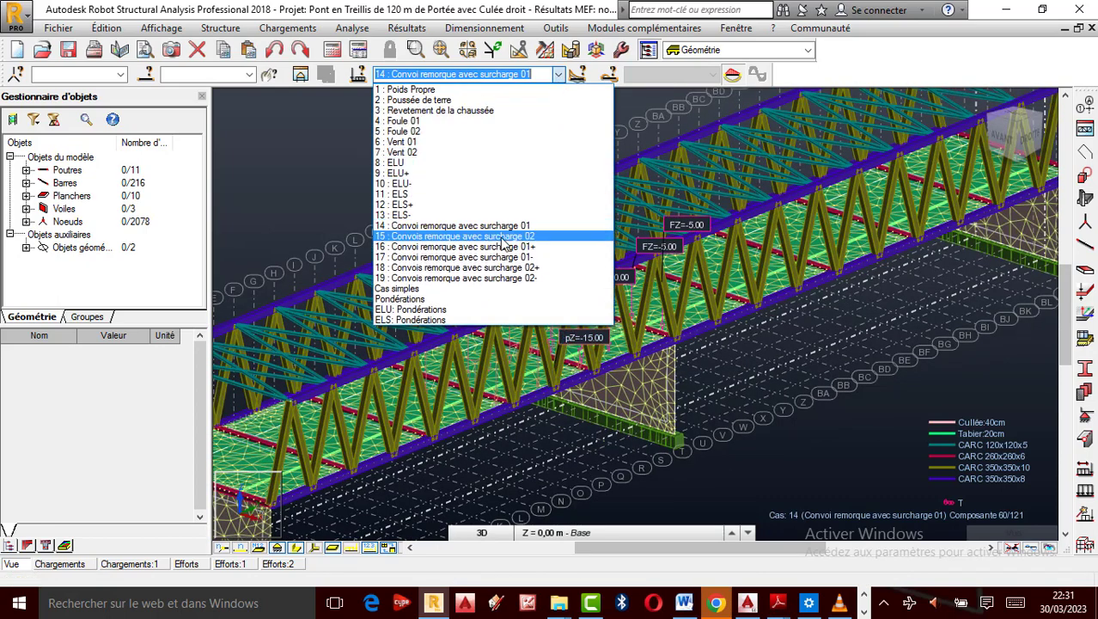
pyautogui.click(505, 241)
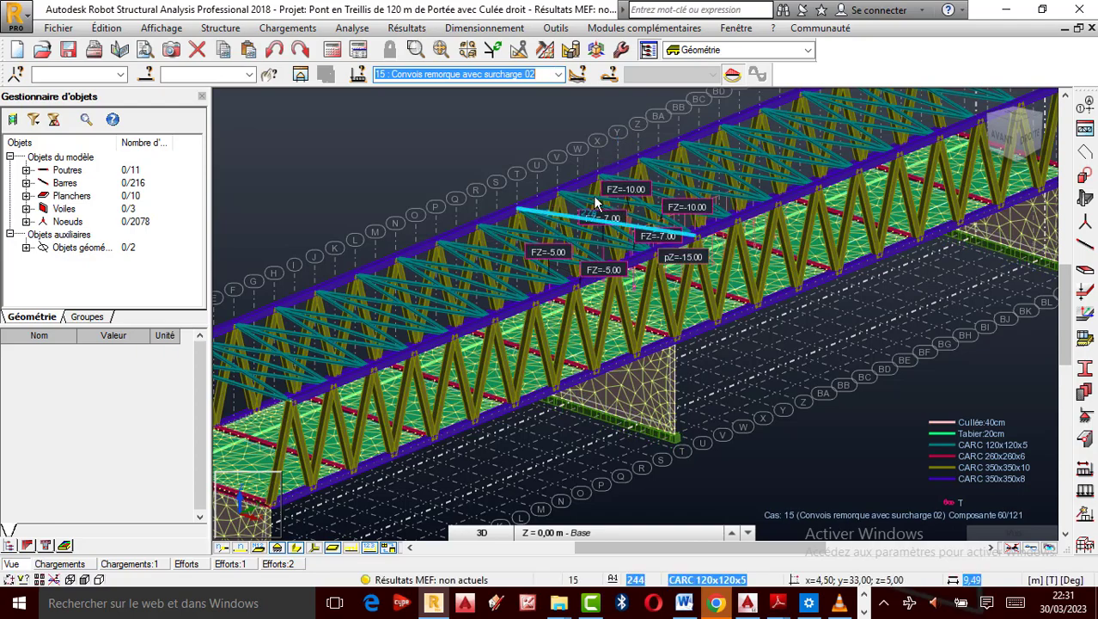
pyautogui.scroll(-3, 655, 211)
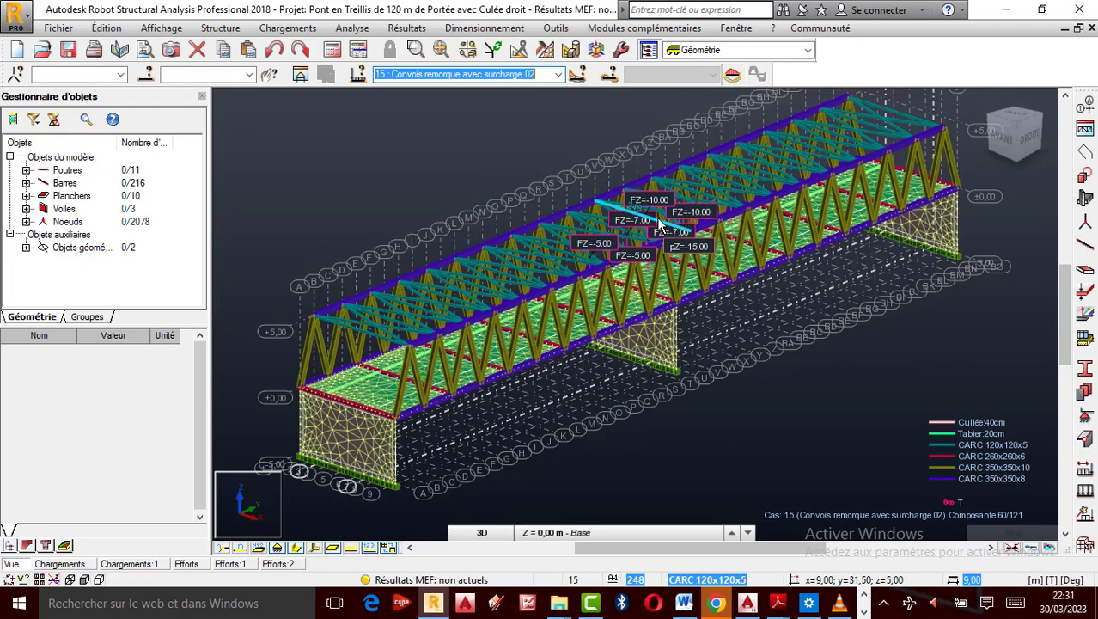
pyautogui.scroll(4, 655, 222)
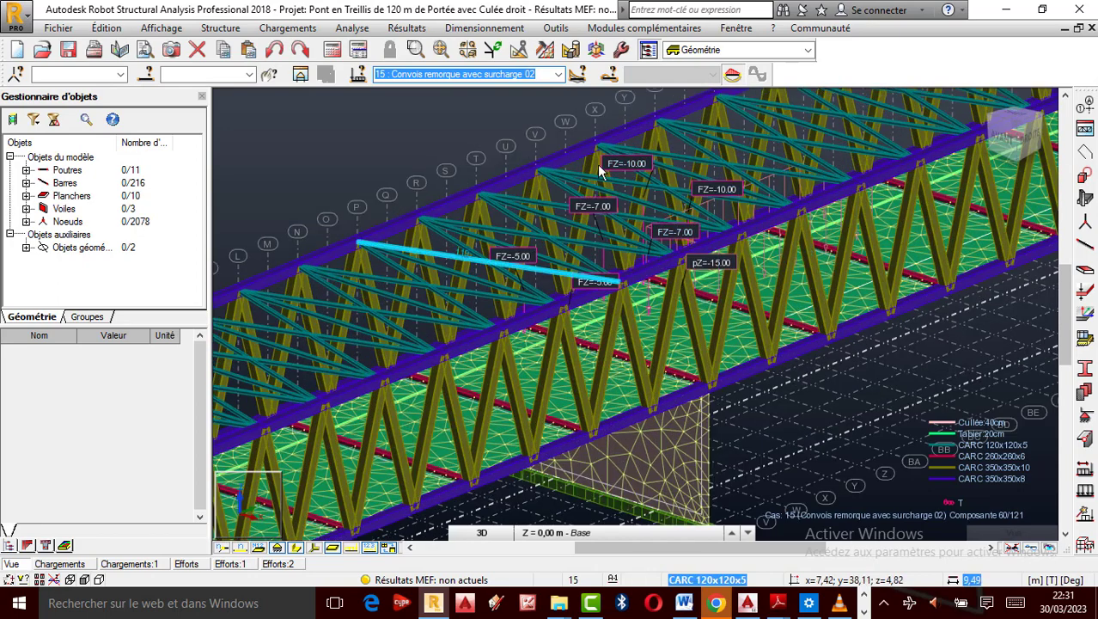
pyautogui.scroll(-4, 622, 268)
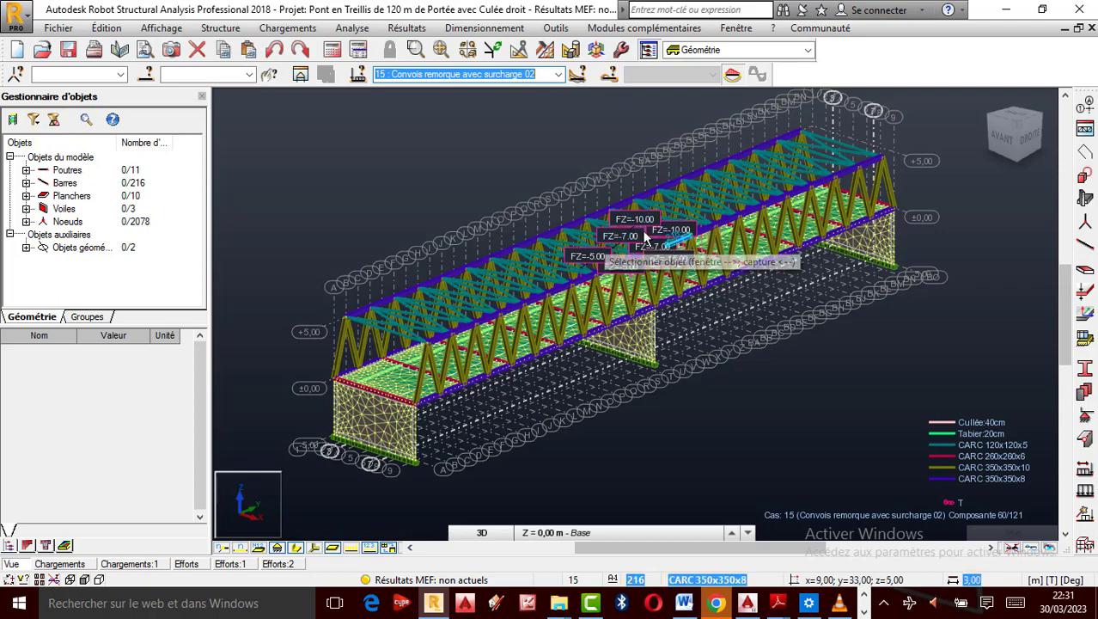
pyautogui.scroll(2, 636, 238)
pyautogui.scroll(-2, 636, 238)
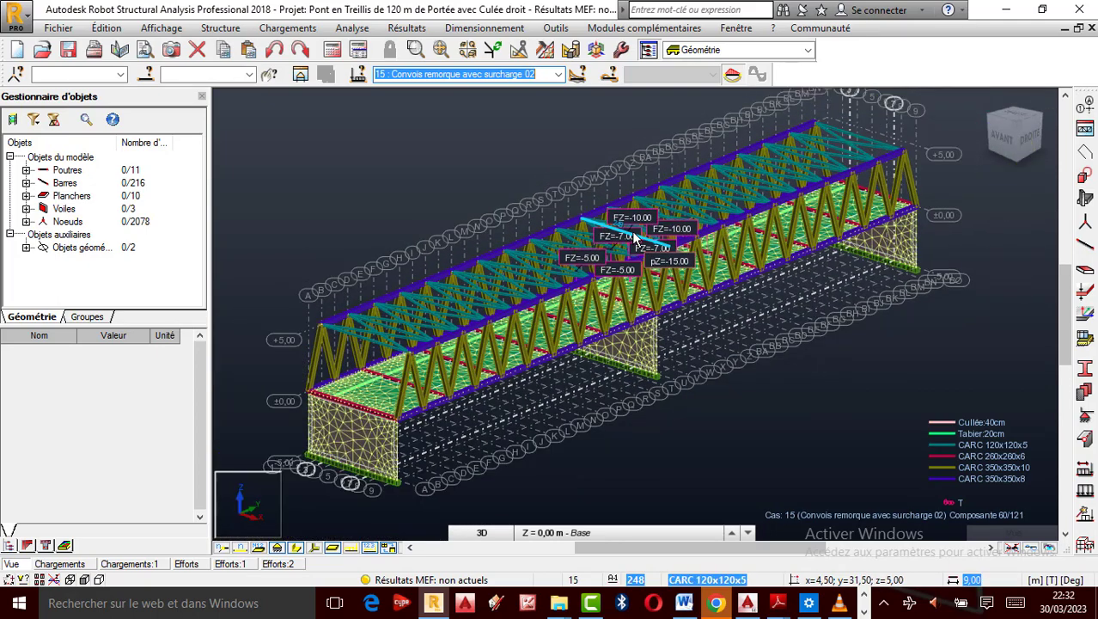
pyautogui.scroll(2, 636, 238)
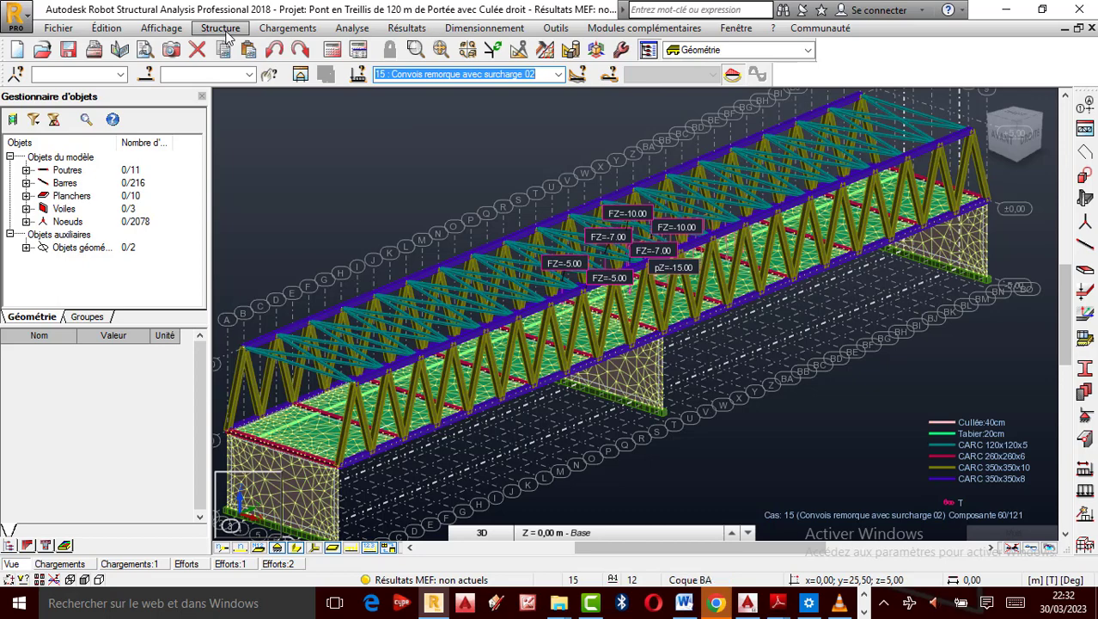
# Animate load case 15 over components 1 to 121 at 3 images per second, and close the animation and case component dialog.
pyautogui.click(274, 33)
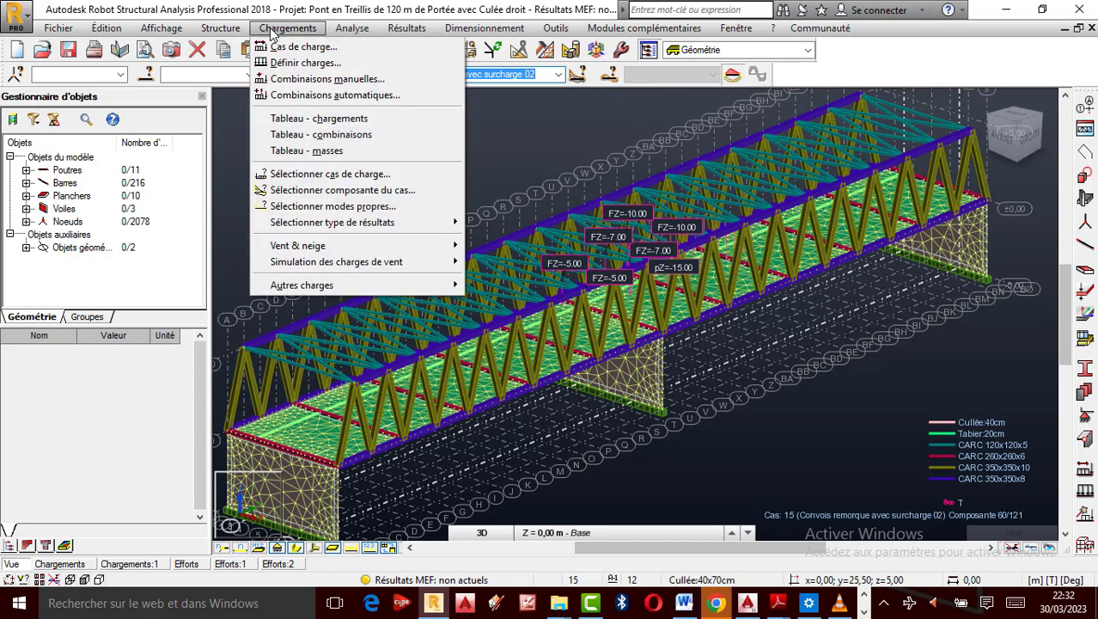
pyautogui.click(384, 191)
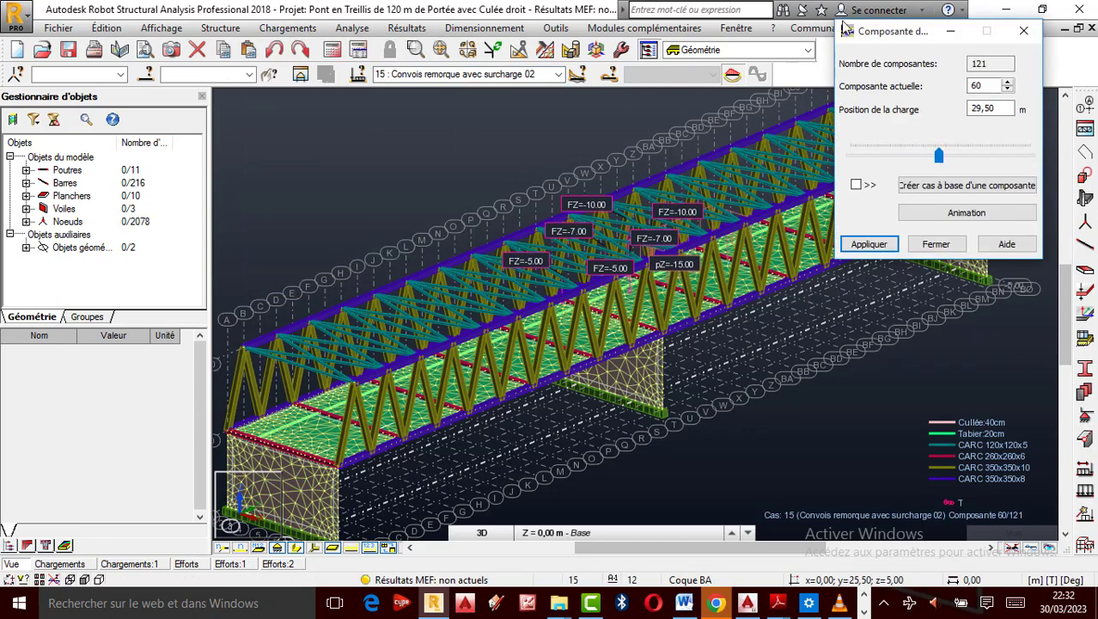
pyautogui.moveTo(886, 33); pyautogui.dragTo(240, 20)
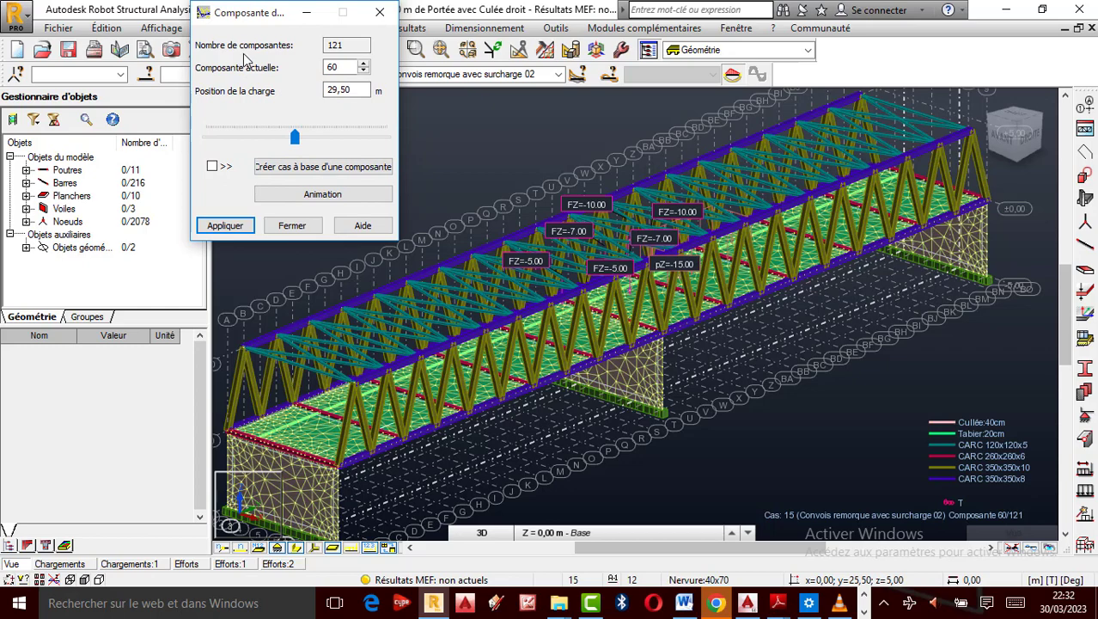
pyautogui.click(324, 196)
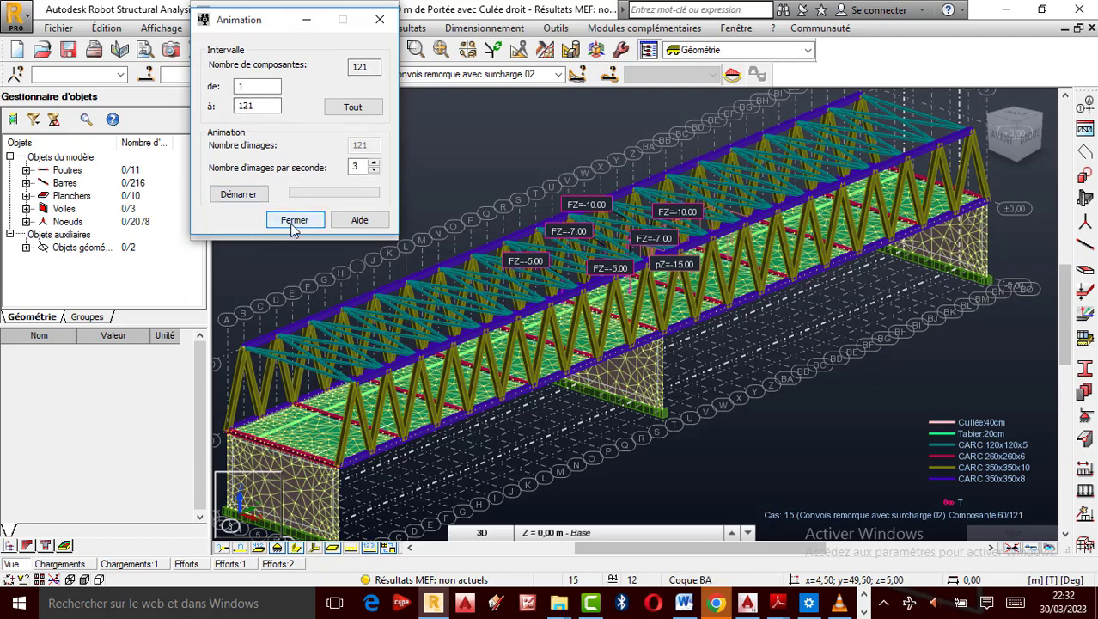
pyautogui.click(253, 196)
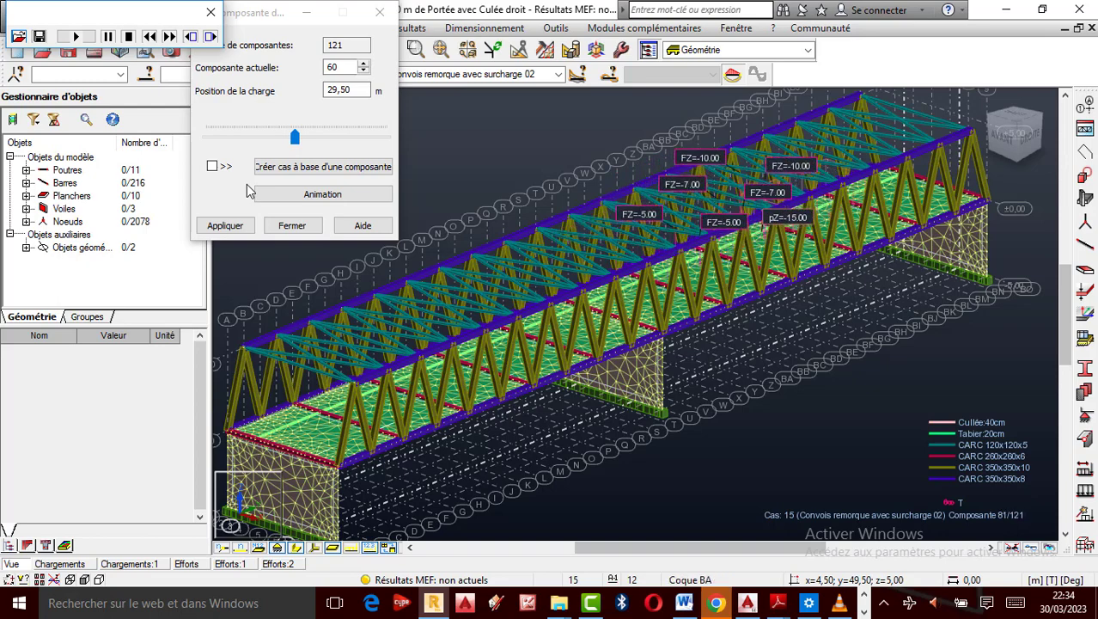
pyautogui.click(210, 12)
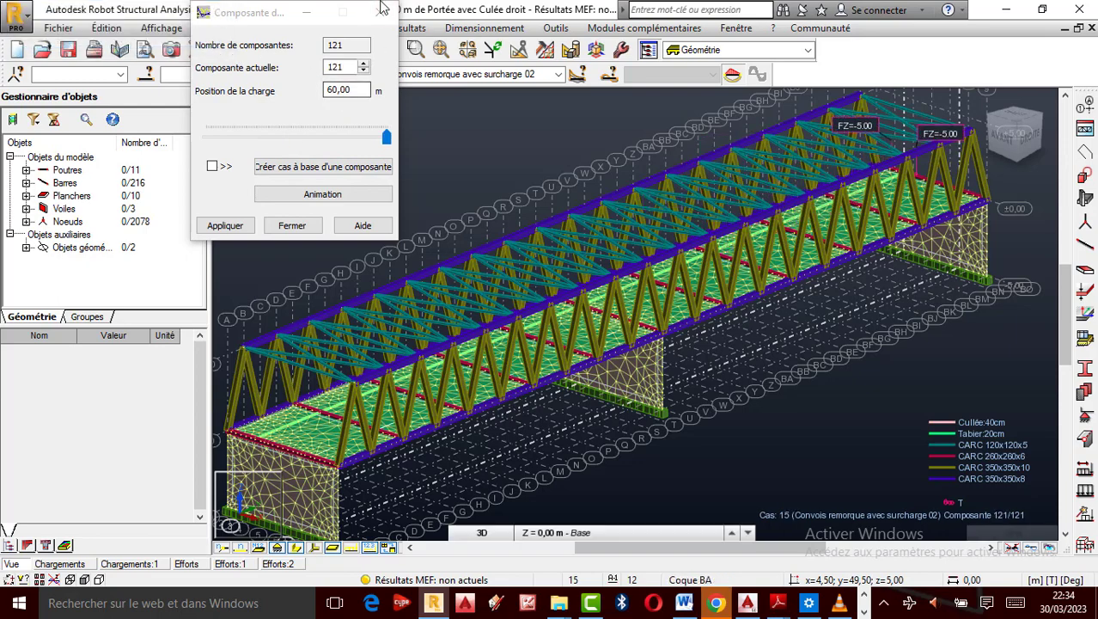
pyautogui.click(379, 12)
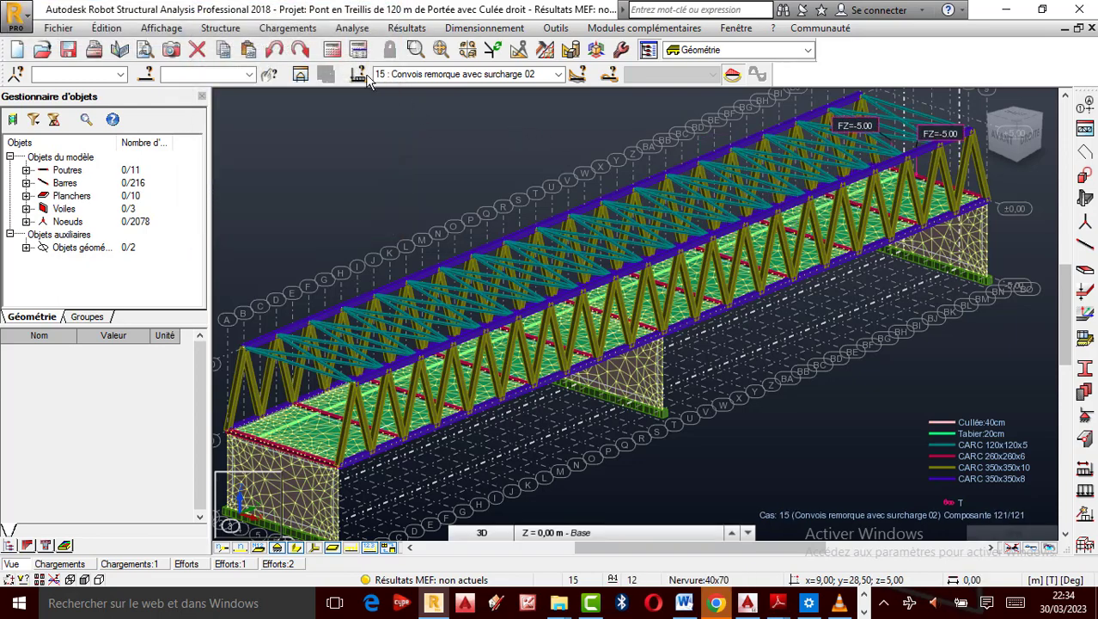
# Create a load case based on component 121 of moving load case 15, at load position 60,00 m.
pyautogui.click(287, 27)
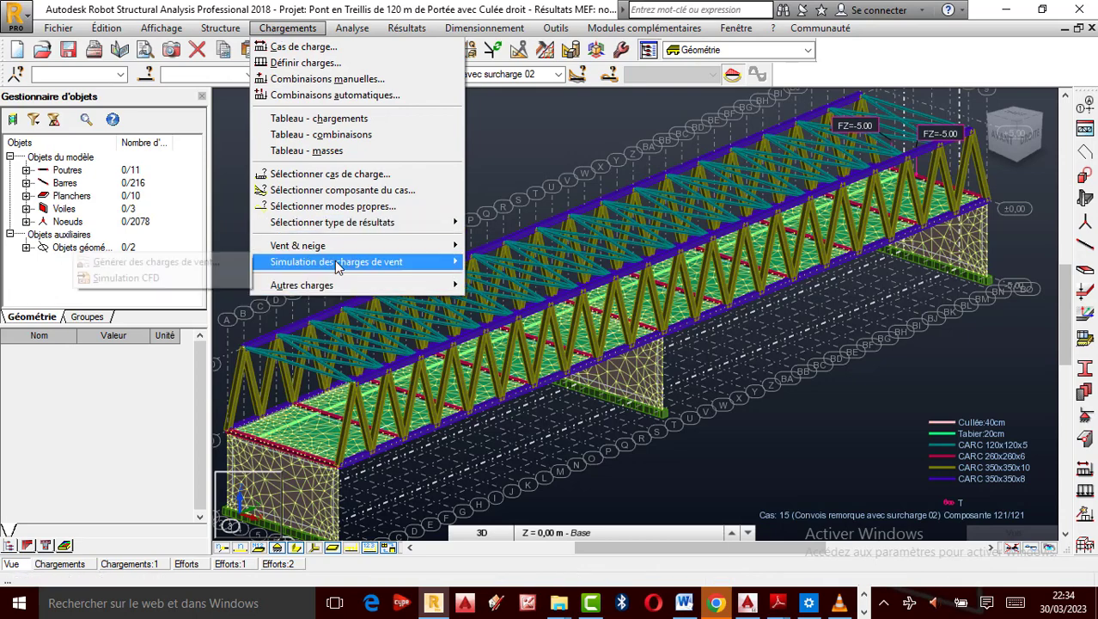
pyautogui.click(341, 191)
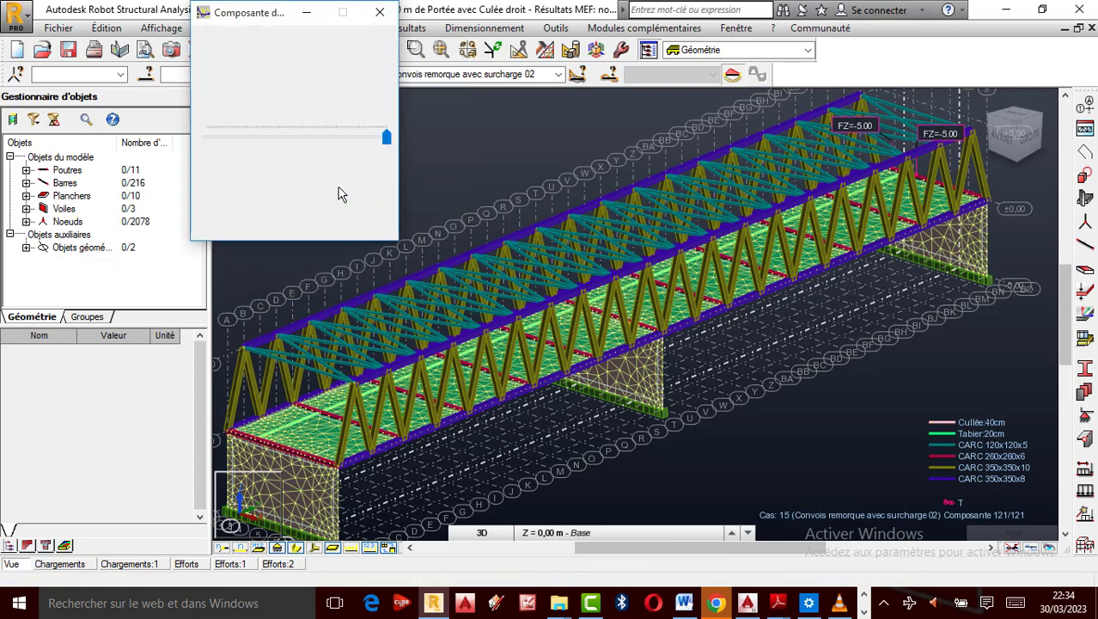
pyautogui.click(267, 171)
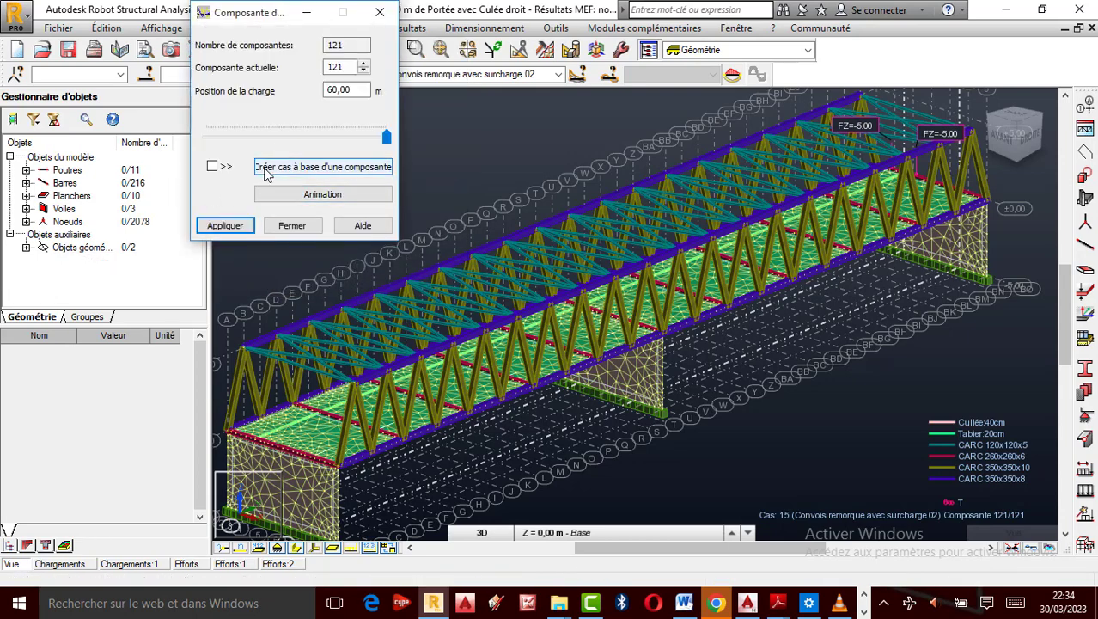
pyautogui.click(341, 175)
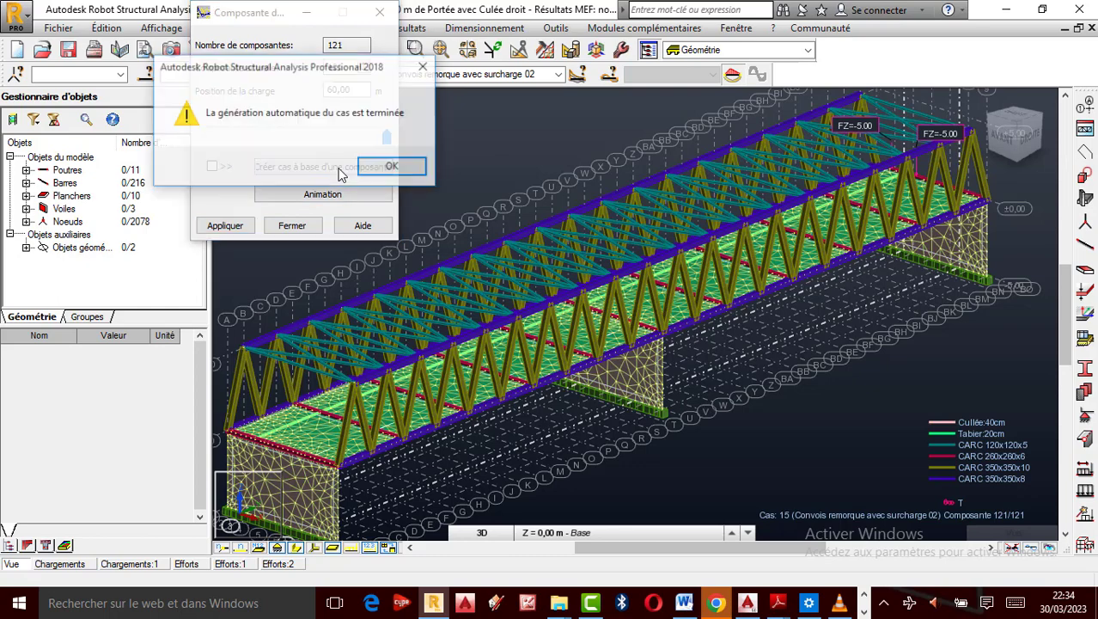
pyautogui.click(422, 66)
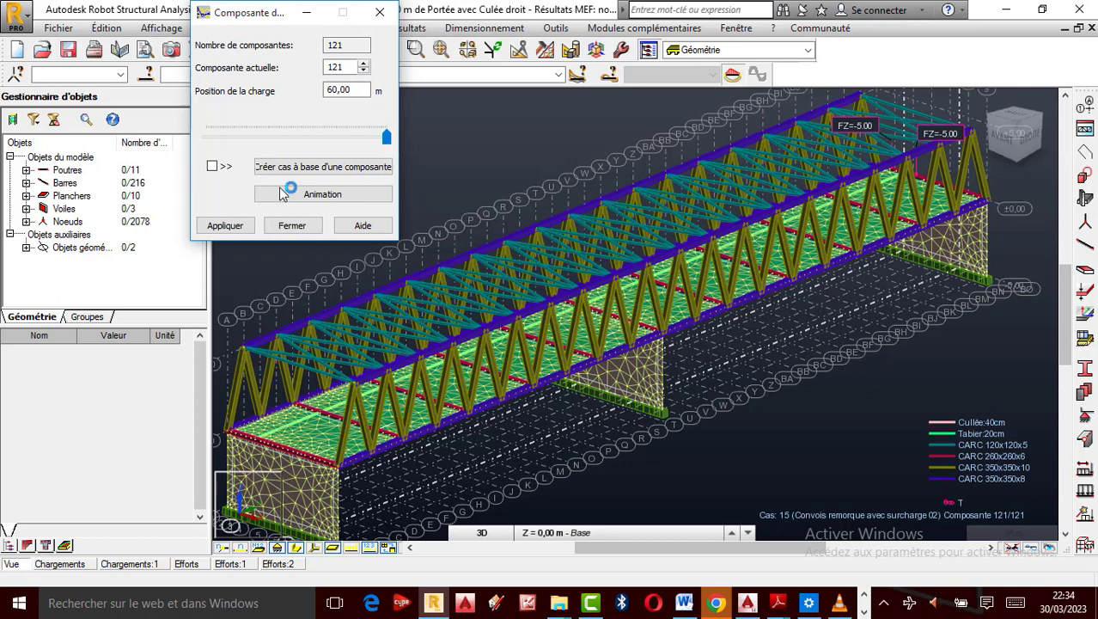
# Check the animation settings for load cases 15 and 20, and close the case component dialog.
pyautogui.click(332, 196)
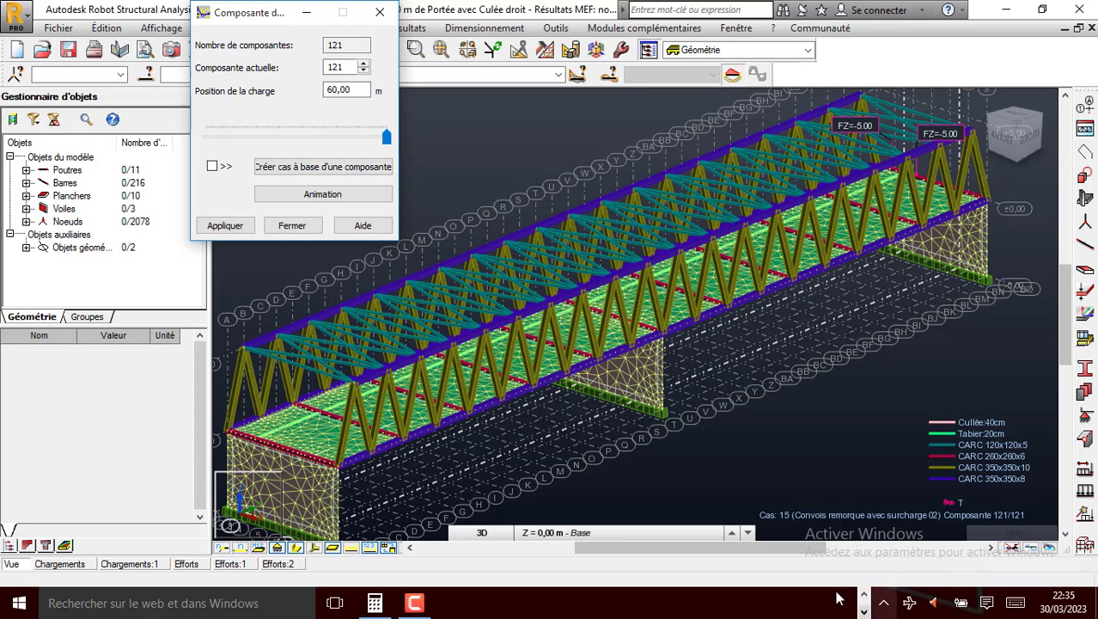
pyautogui.click(1022, 533)
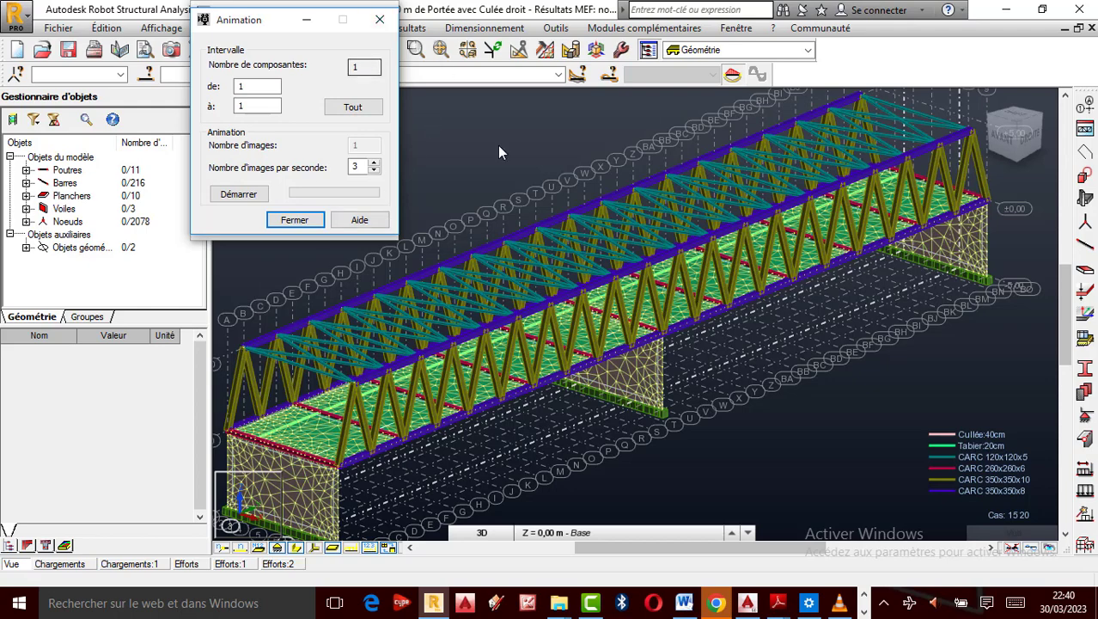
pyautogui.click(381, 20)
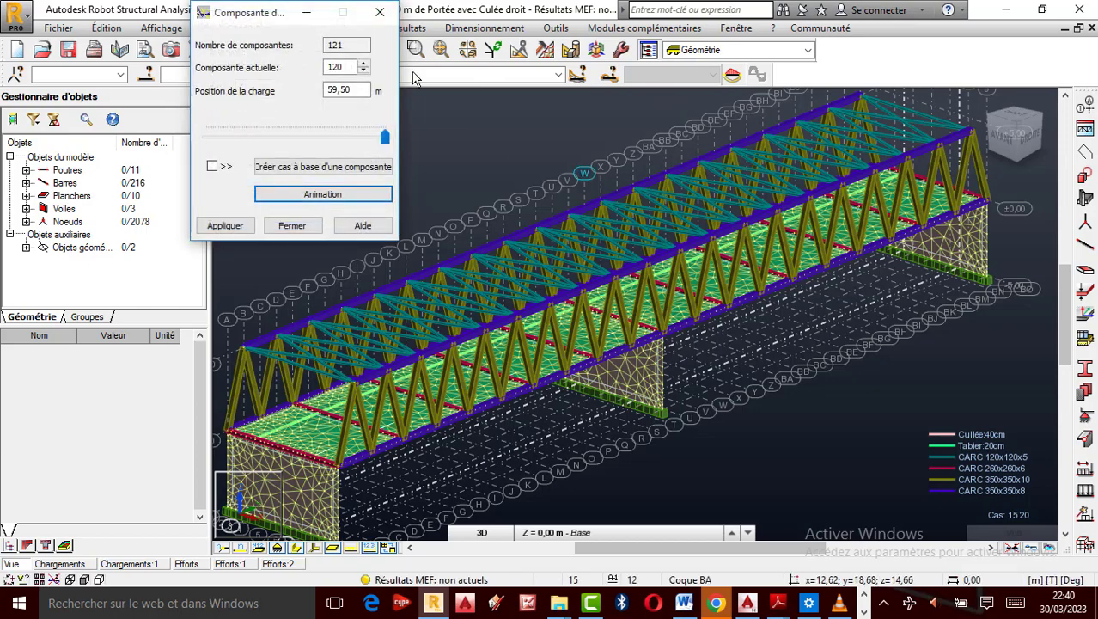
pyautogui.click(381, 14)
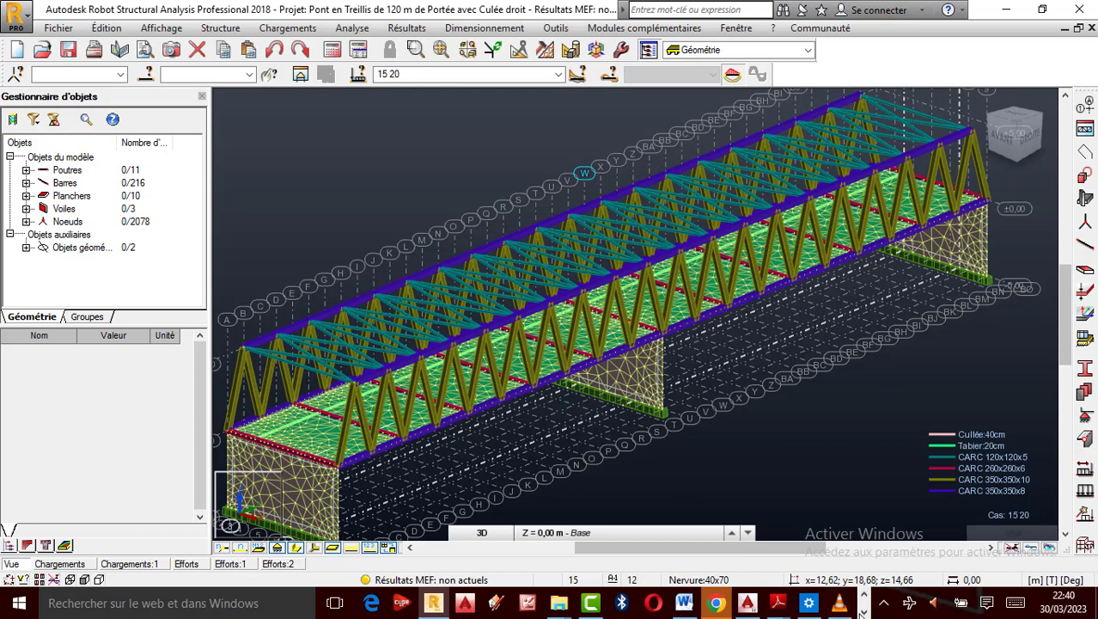
pyautogui.click(416, 604)
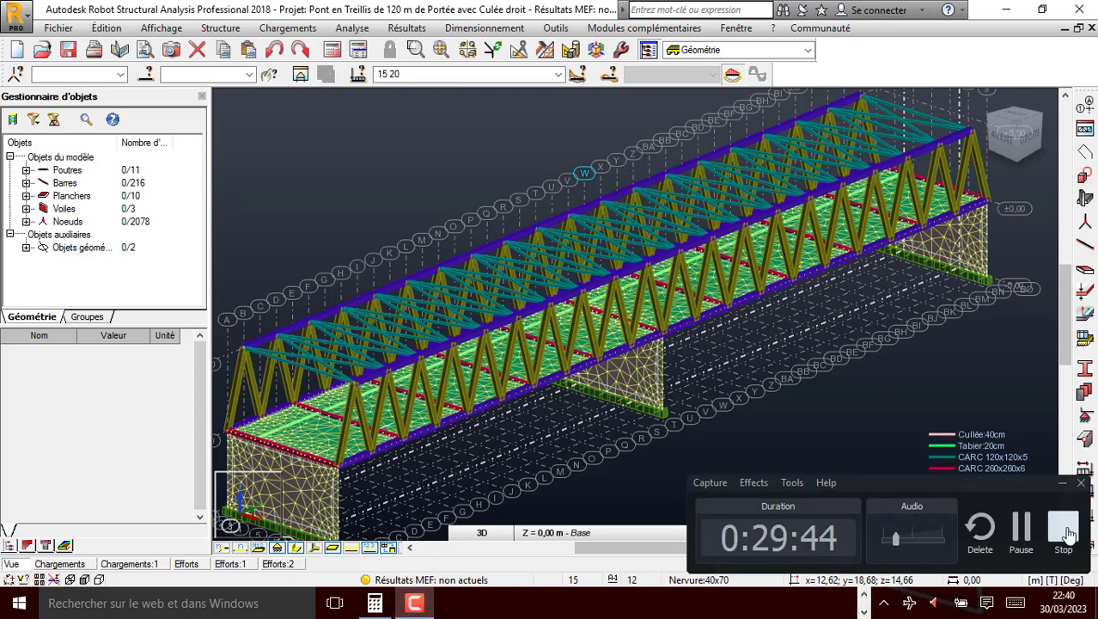